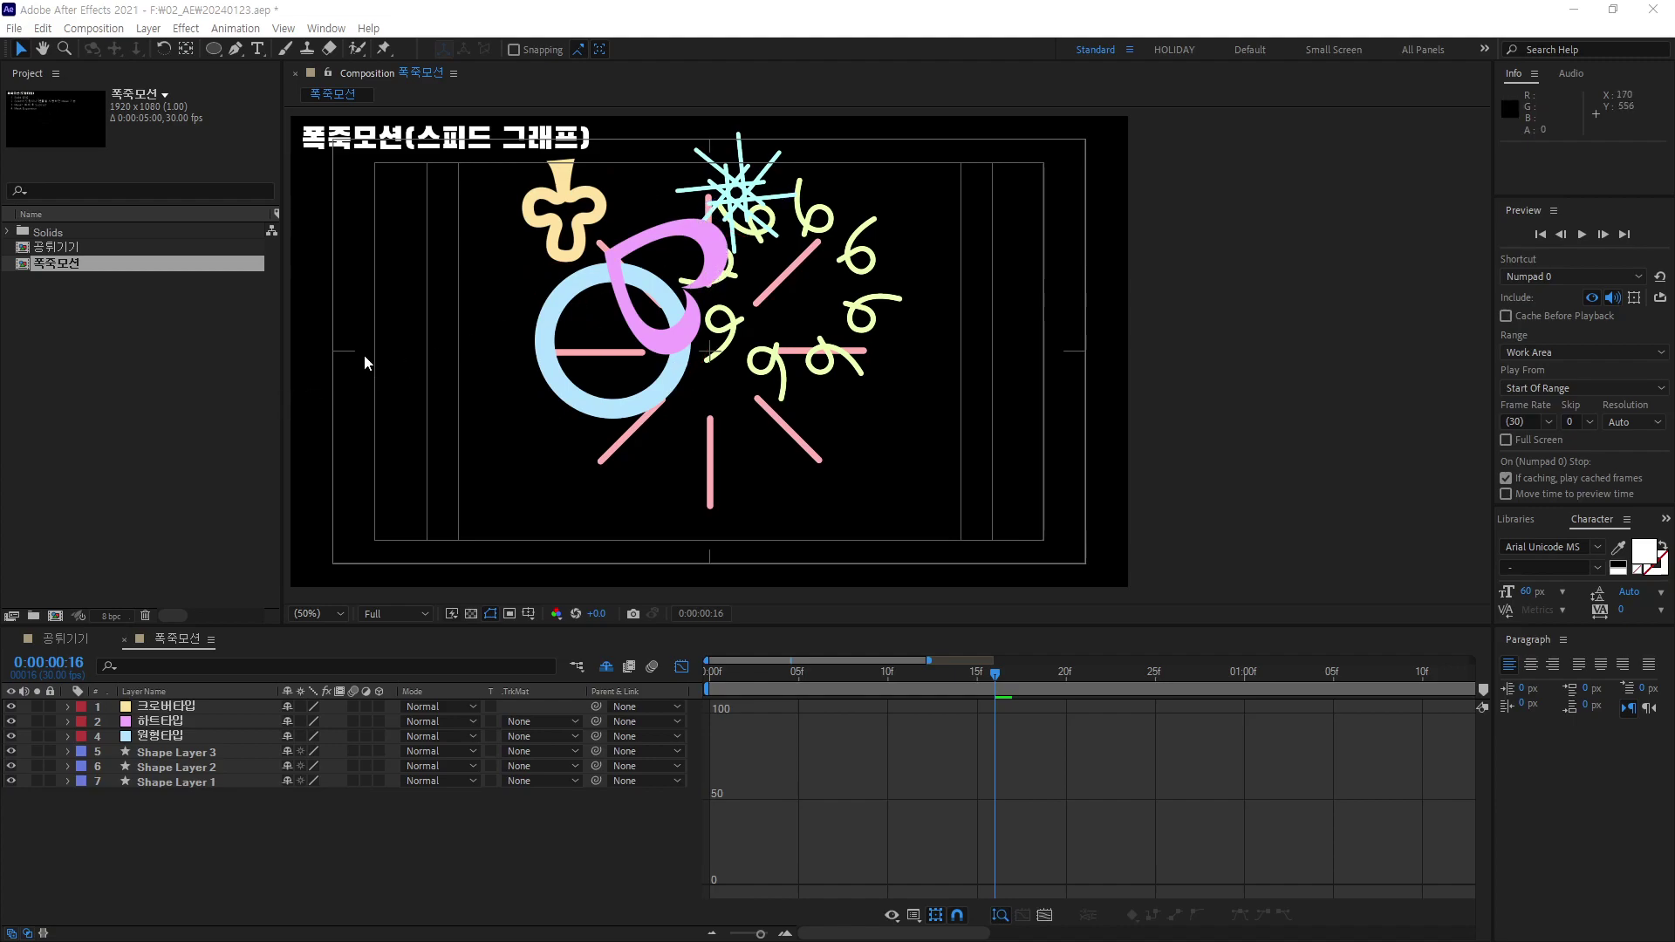
Sketch a series of annotation strokes across the After Effects workspace.
{"action": "mouse_move", "coordinate": [325, 280]}
{"action": "left_mouse_down"}
{"action": "mouse_move", "coordinate": [362, 272]}
{"action": "mouse_move", "coordinate": [411, 305]}
{"action": "left_mouse_up"}
{"action": "mouse_move", "coordinate": [418, 247]}
{"action": "left_mouse_down"}
{"action": "mouse_move", "coordinate": [429, 304]}
{"action": "mouse_move", "coordinate": [511, 282]}
{"action": "left_mouse_up"}
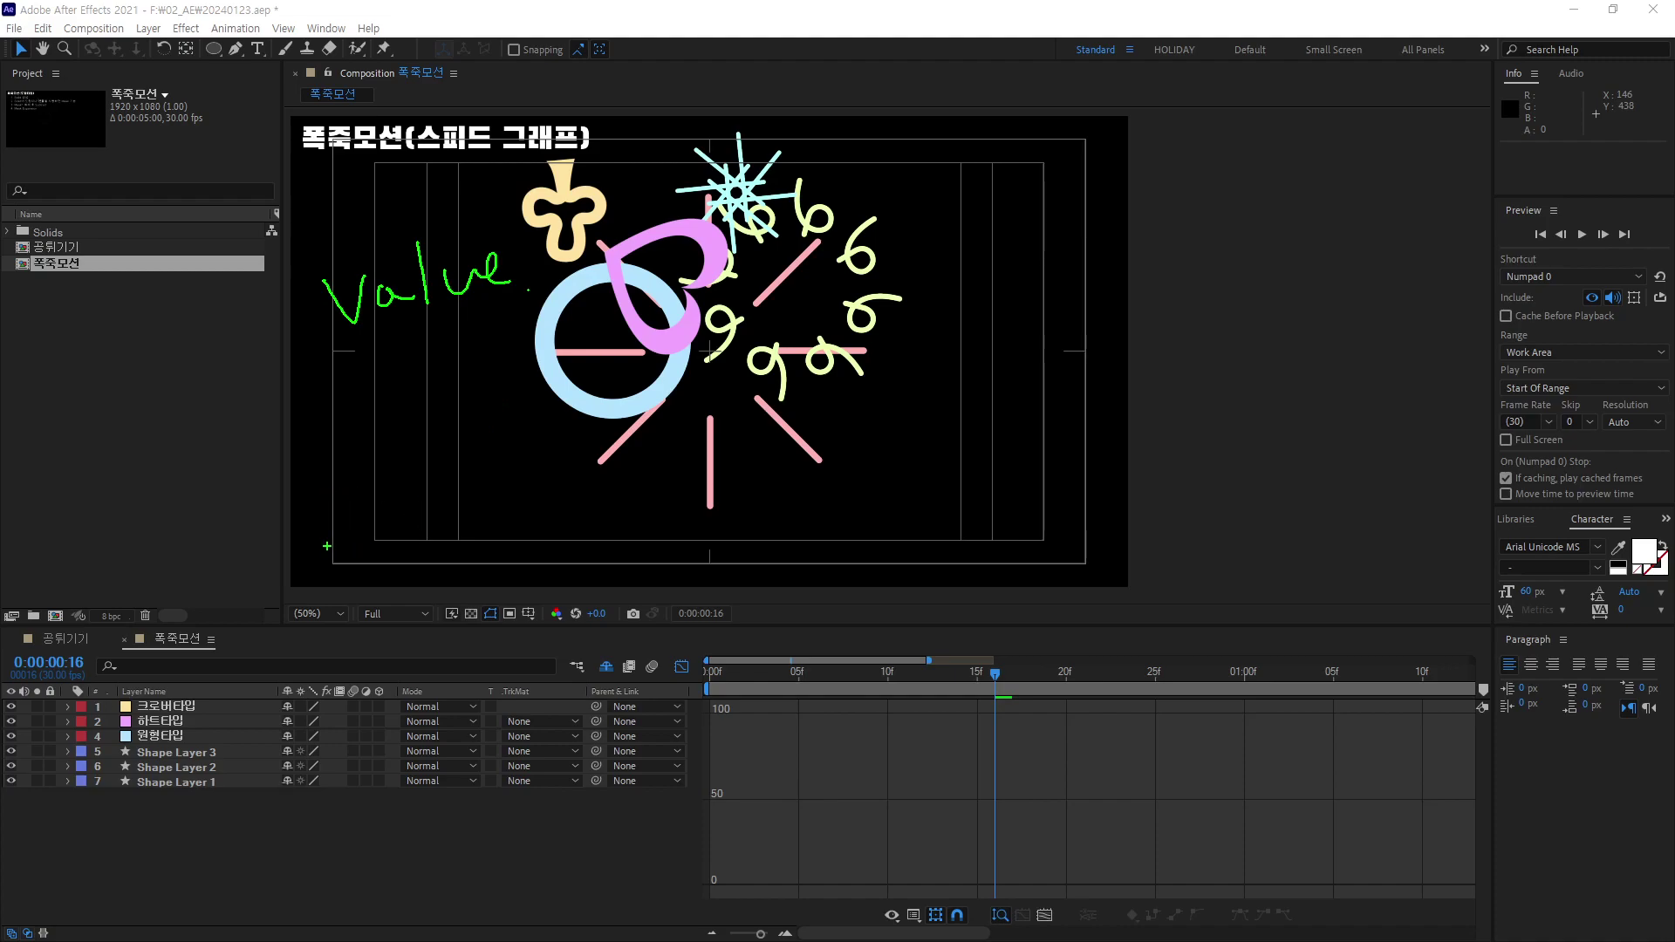
{"action": "left_click_drag", "start_coordinate": [320, 550], "coordinate": [647, 386]}
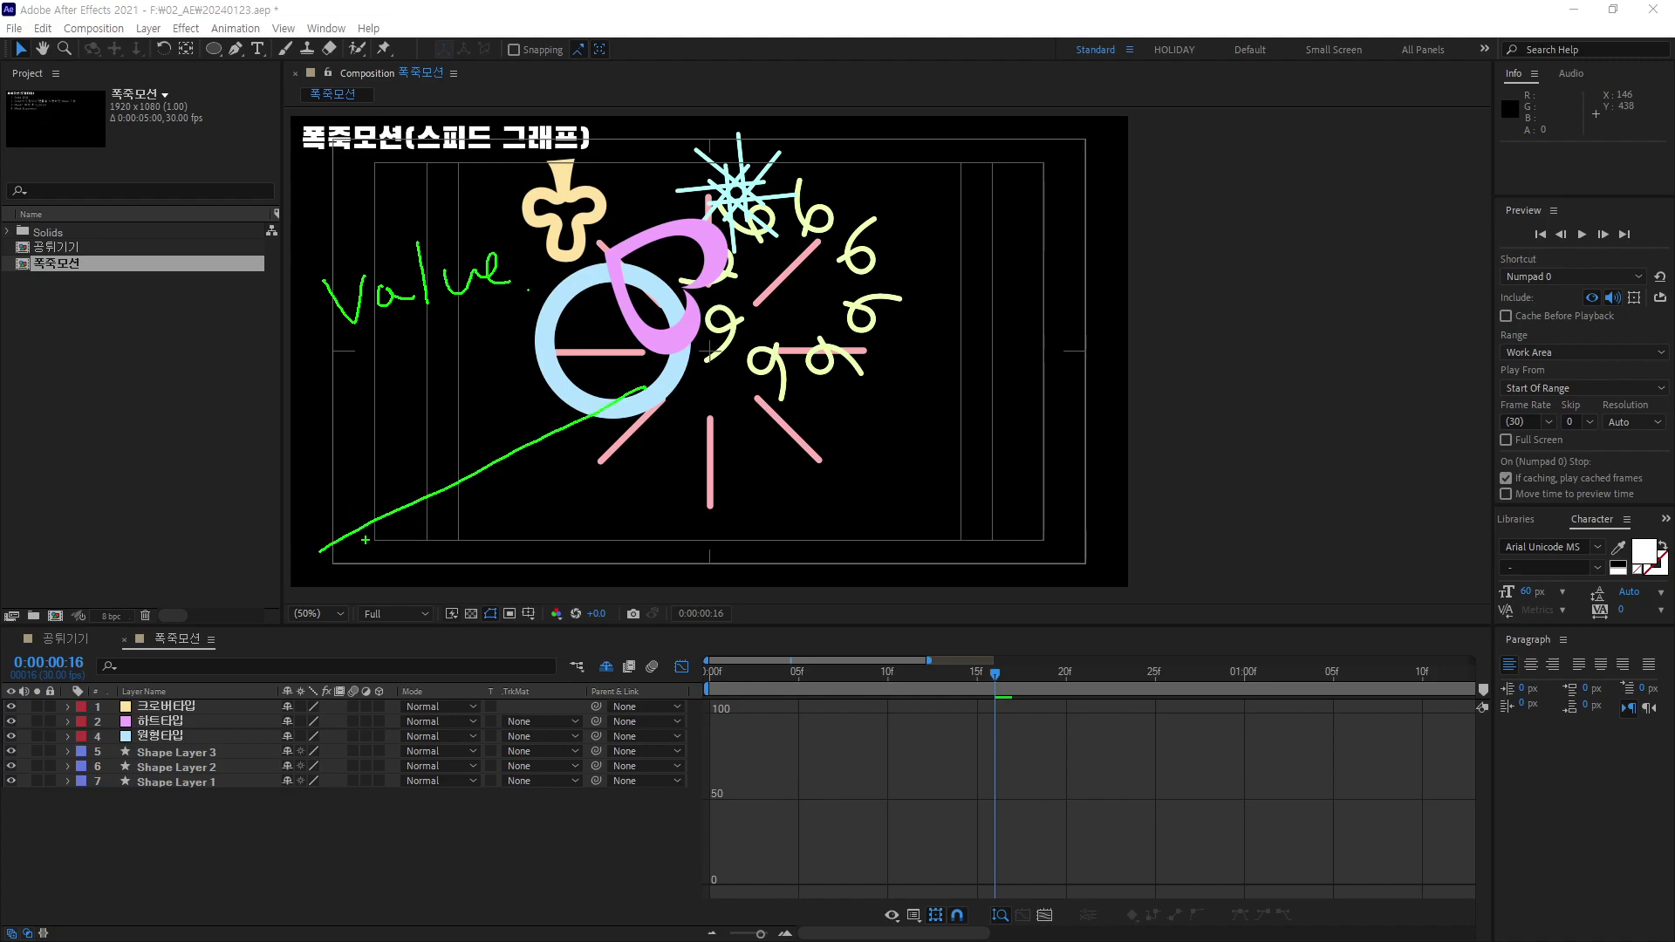
{"action": "left_click_drag", "start_coordinate": [321, 551], "coordinate": [451, 555]}
{"action": "left_click_drag", "start_coordinate": [646, 387], "coordinate": [526, 386]}
{"action": "mouse_move", "coordinate": [410, 551]}
{"action": "left_mouse_down"}
{"action": "mouse_move", "coordinate": [361, 475]}
{"action": "mouse_move", "coordinate": [410, 458]}
{"action": "mouse_move", "coordinate": [429, 521]}
{"action": "left_mouse_up"}
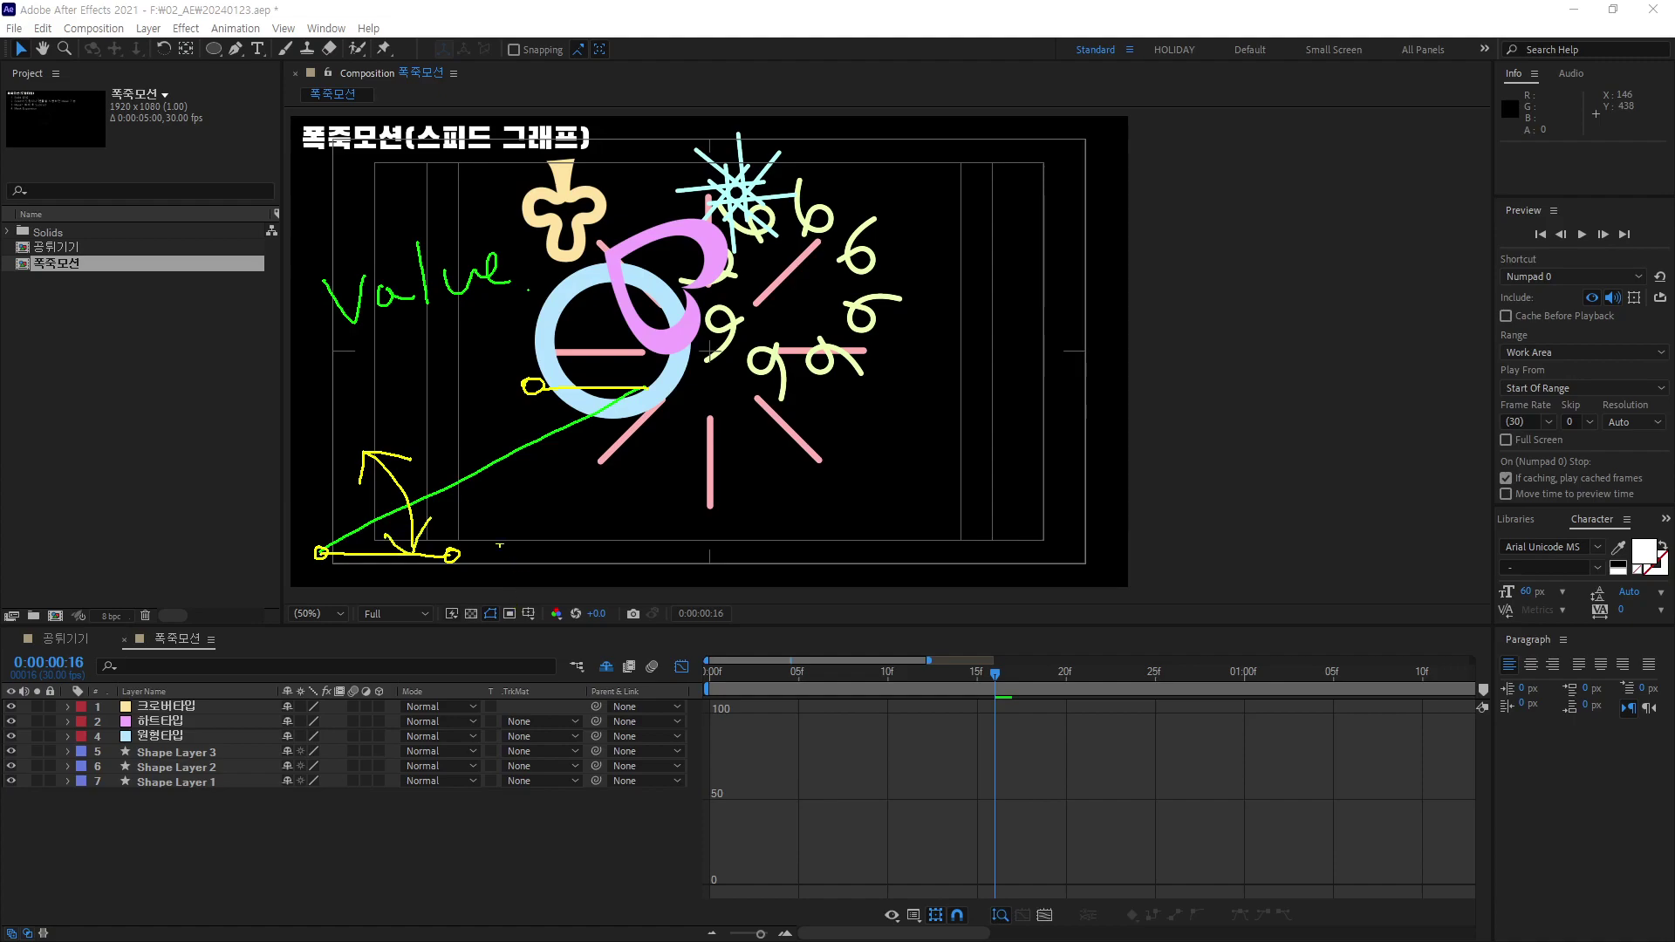
{"action": "left_click_drag", "start_coordinate": [594, 562], "coordinate": [914, 375]}
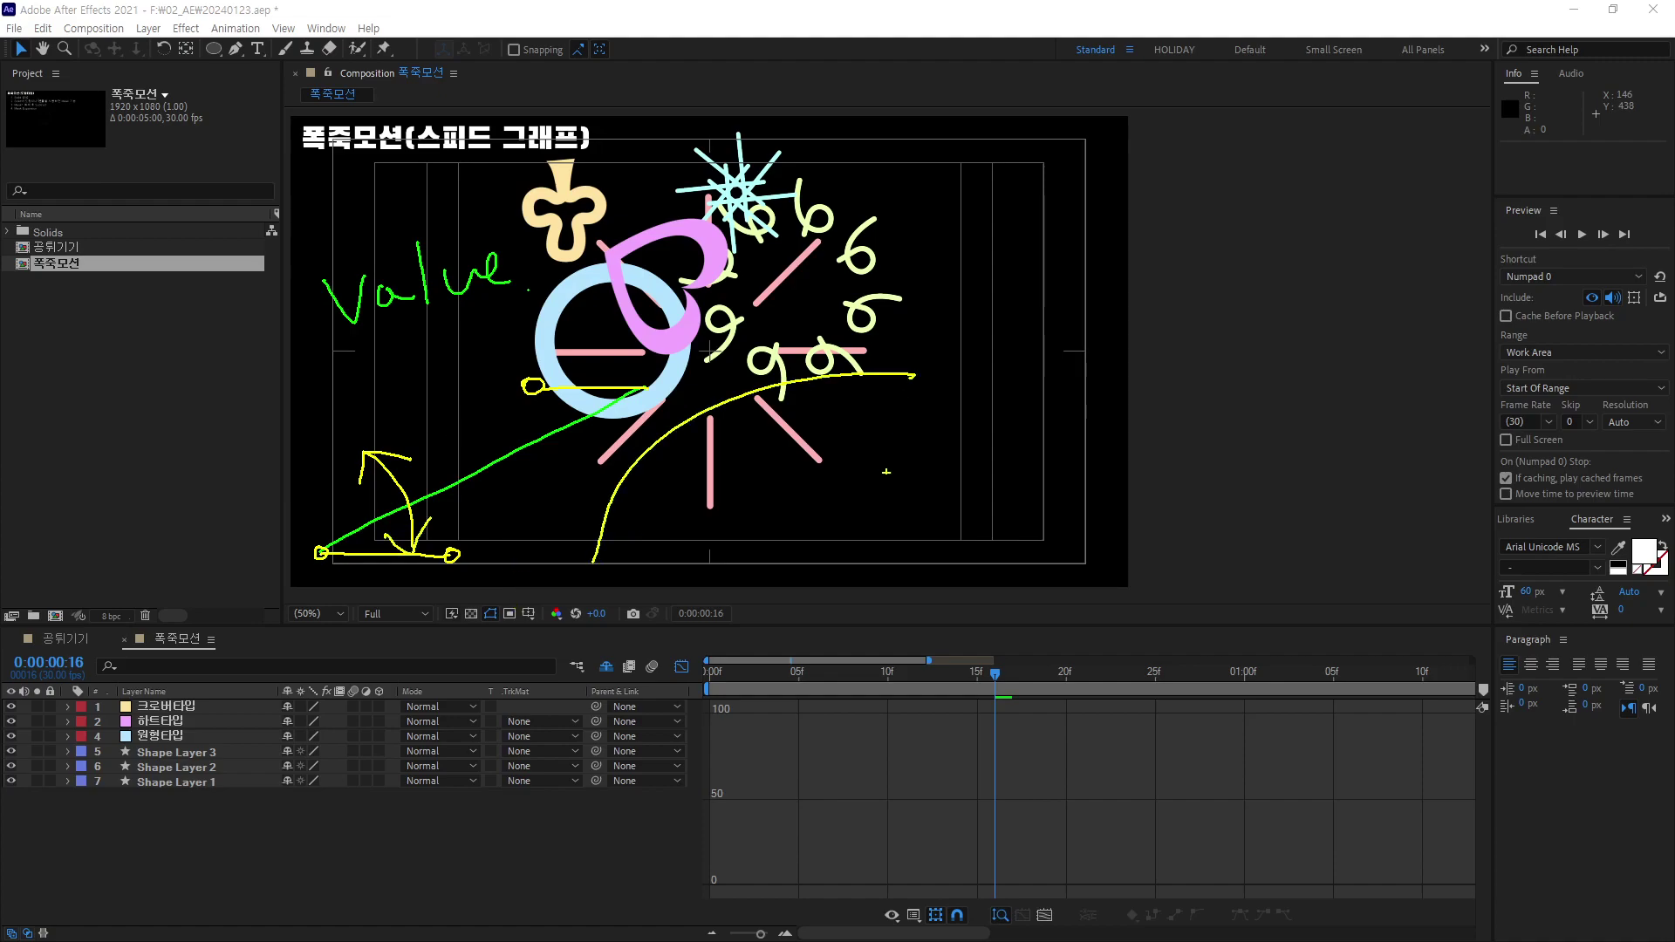
{"action": "left_click_drag", "start_coordinate": [737, 518], "coordinate": [1033, 366]}
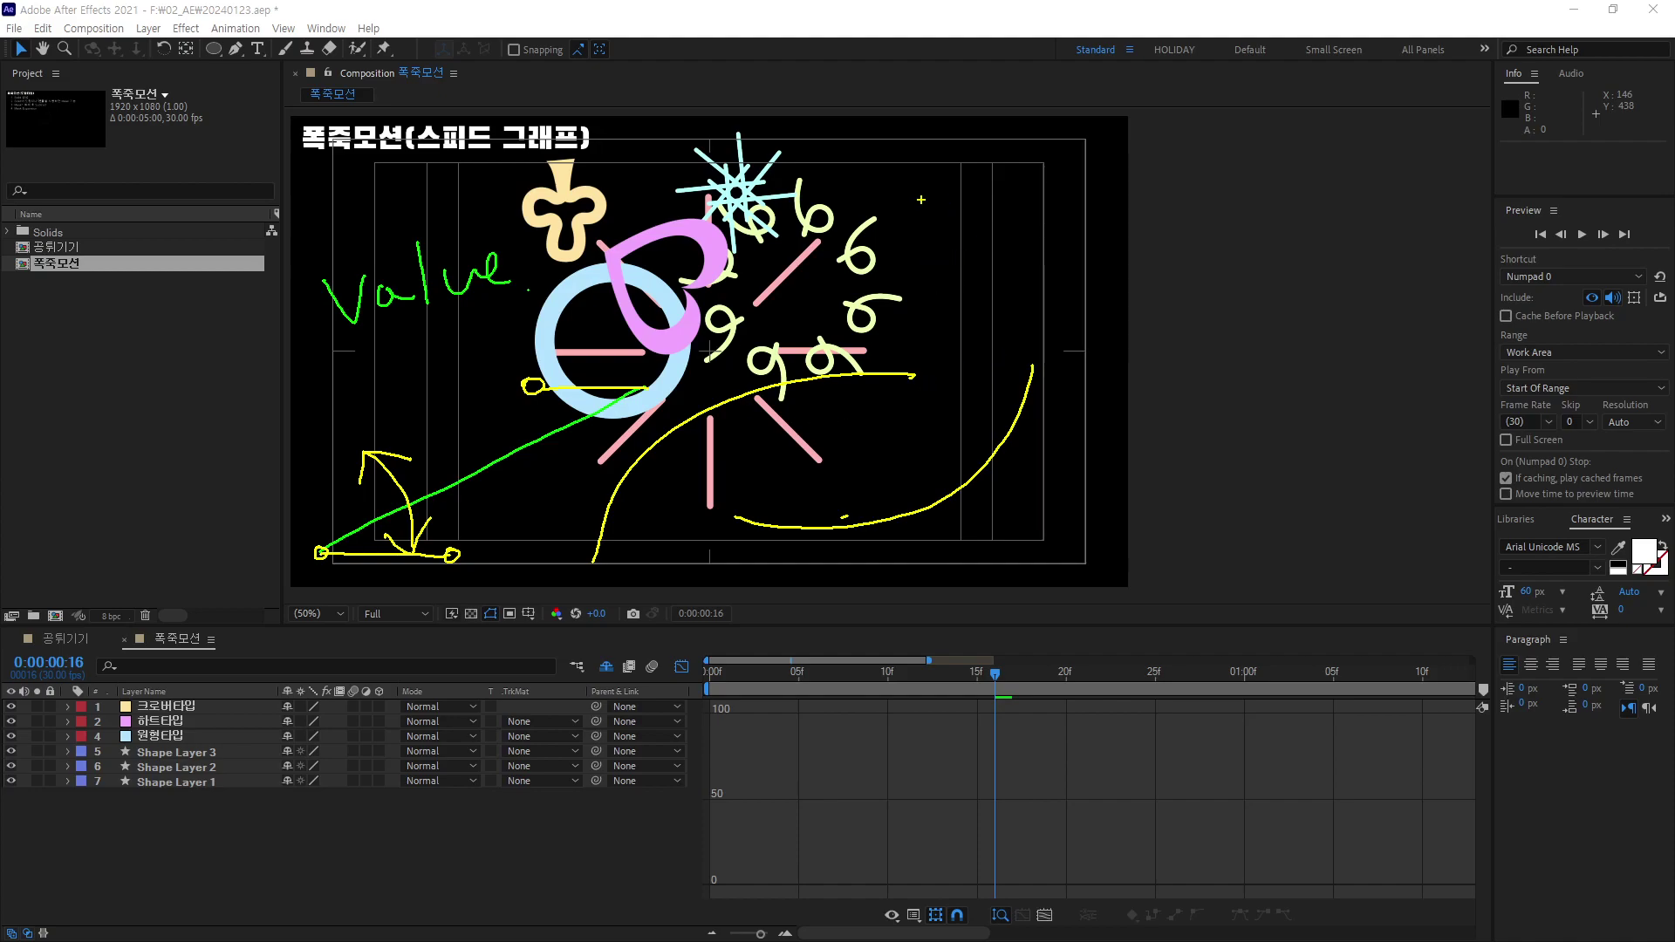
{"action": "mouse_move", "coordinate": [925, 170]}
{"action": "left_mouse_down"}
{"action": "mouse_move", "coordinate": [904, 209]}
{"action": "mouse_move", "coordinate": [936, 236]}
{"action": "left_mouse_up"}
{"action": "mouse_move", "coordinate": [938, 188]}
{"action": "left_mouse_down"}
{"action": "mouse_move", "coordinate": [996, 198]}
{"action": "mouse_move", "coordinate": [1054, 177]}
{"action": "left_mouse_up"}
{"action": "left_click_drag", "start_coordinate": [1085, 118], "coordinate": [1083, 183]}
{"action": "left_click_drag", "start_coordinate": [1168, 129], "coordinate": [1156, 157]}
{"action": "left_click_drag", "start_coordinate": [1156, 161], "coordinate": [1194, 162]}
{"action": "mouse_move", "coordinate": [1194, 162]}
{"action": "left_mouse_down"}
{"action": "mouse_move", "coordinate": [1230, 150]}
{"action": "mouse_move", "coordinate": [1279, 179]}
{"action": "mouse_move", "coordinate": [1293, 148]}
{"action": "left_mouse_up"}
{"action": "mouse_move", "coordinate": [1314, 91]}
{"action": "left_mouse_down"}
{"action": "mouse_move", "coordinate": [1308, 133]}
{"action": "mouse_move", "coordinate": [1342, 149]}
{"action": "mouse_move", "coordinate": [1309, 69]}
{"action": "mouse_move", "coordinate": [1354, 146]}
{"action": "left_mouse_up"}
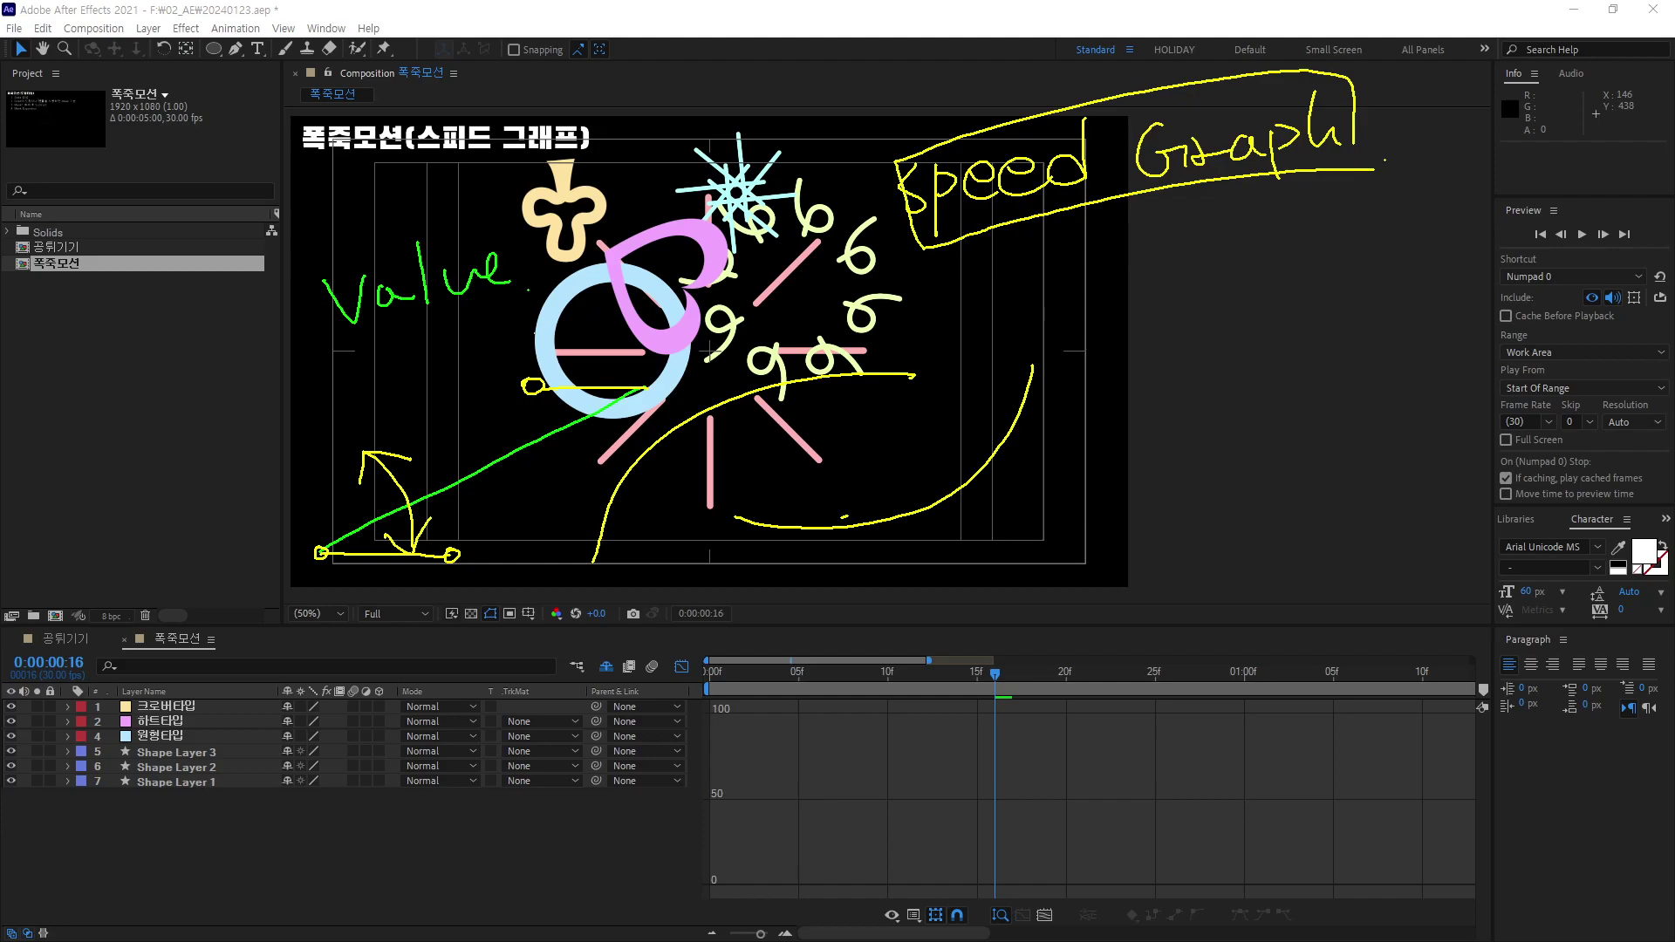
{"action": "left_click_drag", "start_coordinate": [528, 301], "coordinate": [602, 262]}
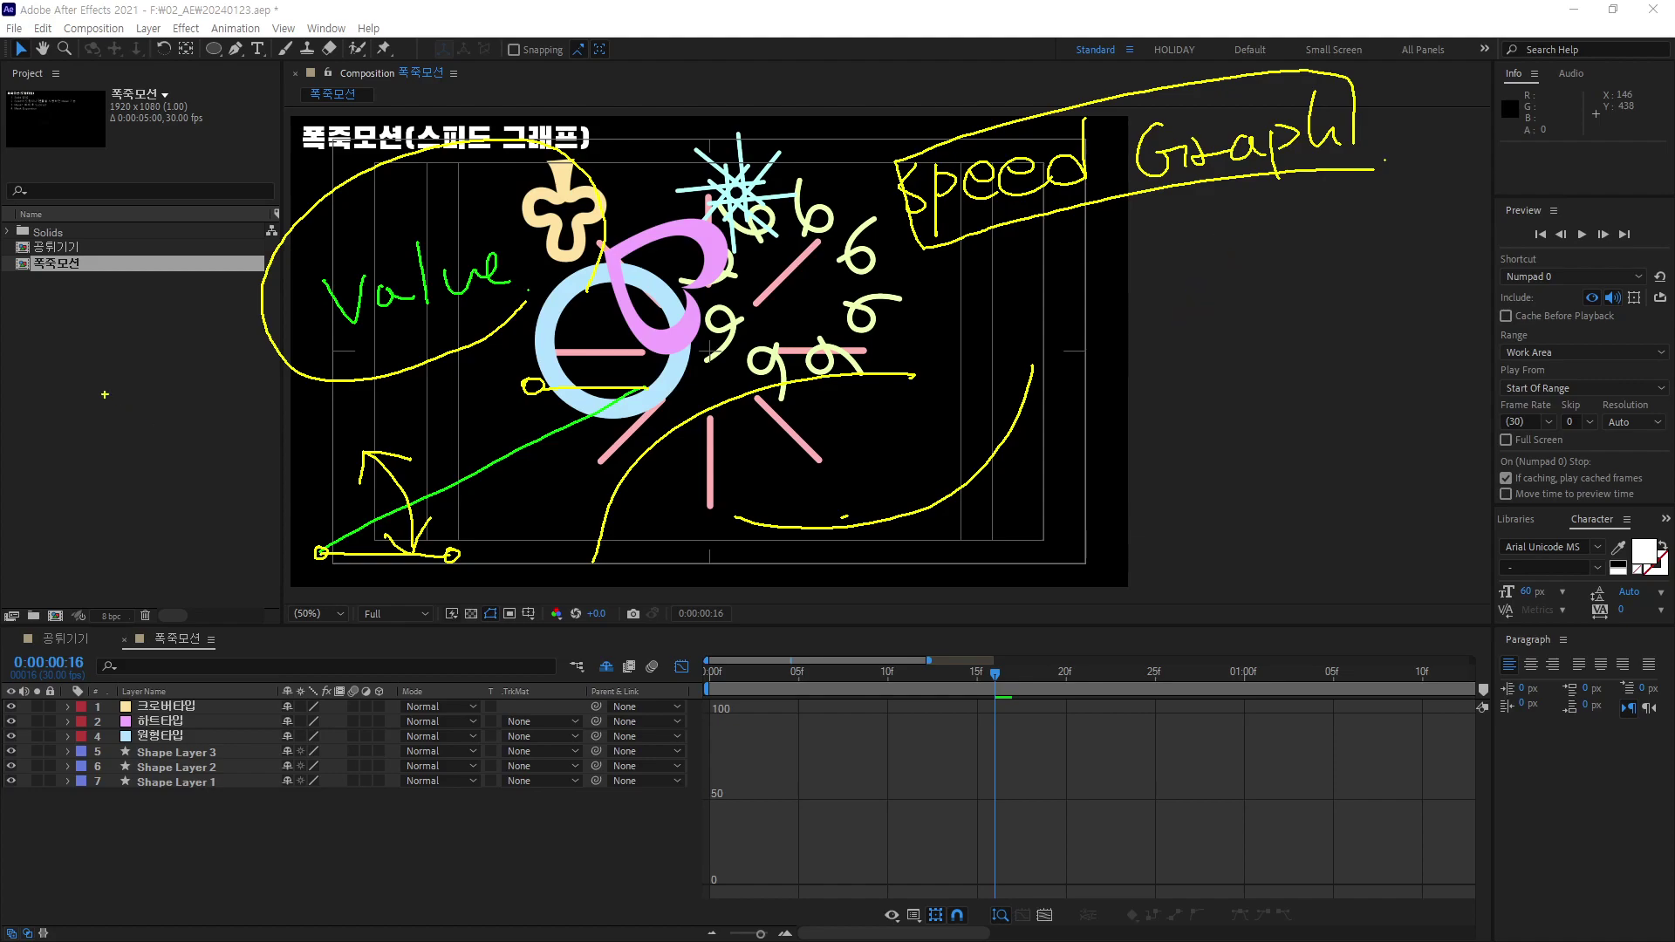
{"action": "mouse_move", "coordinate": [92, 312]}
{"action": "left_mouse_down"}
{"action": "mouse_move", "coordinate": [114, 390]}
{"action": "mouse_move", "coordinate": [111, 350]}
{"action": "left_mouse_up"}
{"action": "mouse_move", "coordinate": [130, 413]}
{"action": "left_mouse_down"}
{"action": "mouse_move", "coordinate": [151, 476]}
{"action": "mouse_move", "coordinate": [193, 450]}
{"action": "mouse_move", "coordinate": [191, 542]}
{"action": "left_mouse_up"}
{"action": "mouse_move", "coordinate": [208, 601]}
{"action": "left_mouse_down"}
{"action": "mouse_move", "coordinate": [268, 571]}
{"action": "mouse_move", "coordinate": [266, 643]}
{"action": "mouse_move", "coordinate": [314, 670]}
{"action": "mouse_move", "coordinate": [336, 641]}
{"action": "left_mouse_up"}
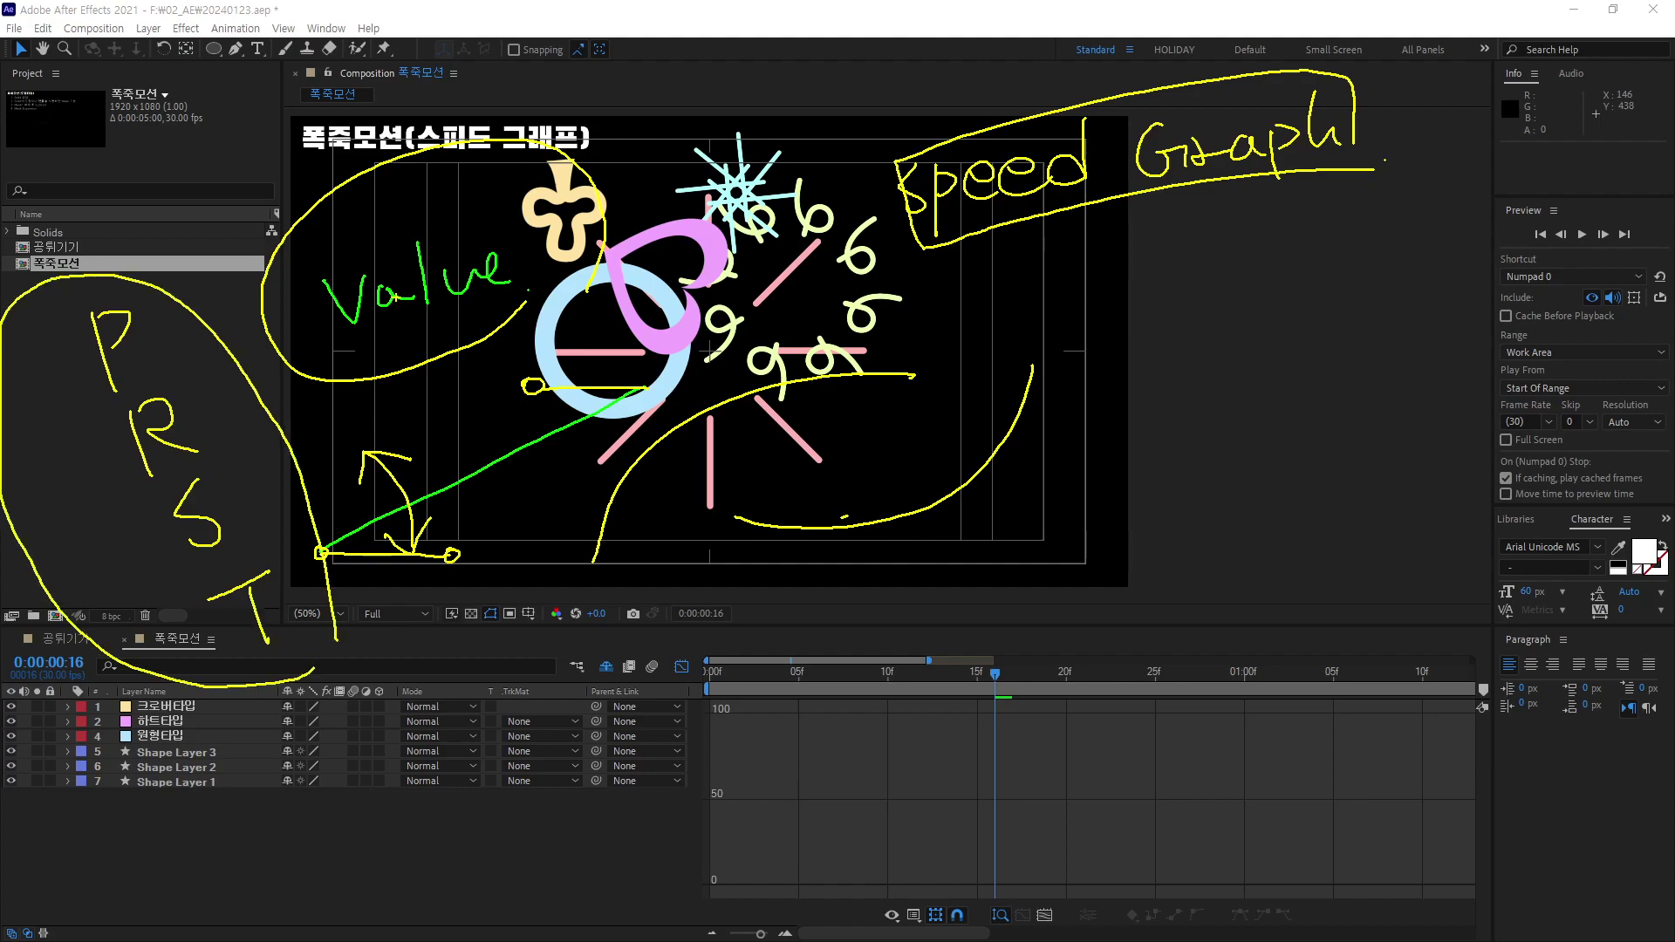
{"action": "mouse_move", "coordinate": [307, 420]}
{"action": "left_mouse_down"}
{"action": "mouse_move", "coordinate": [305, 480]}
{"action": "mouse_move", "coordinate": [397, 407]}
{"action": "left_mouse_up"}
{"action": "mouse_move", "coordinate": [1188, 248]}
{"action": "left_mouse_down"}
{"action": "mouse_move", "coordinate": [1183, 304]}
{"action": "mouse_move", "coordinate": [1319, 248]}
{"action": "mouse_move", "coordinate": [1371, 255]}
{"action": "left_mouse_up"}
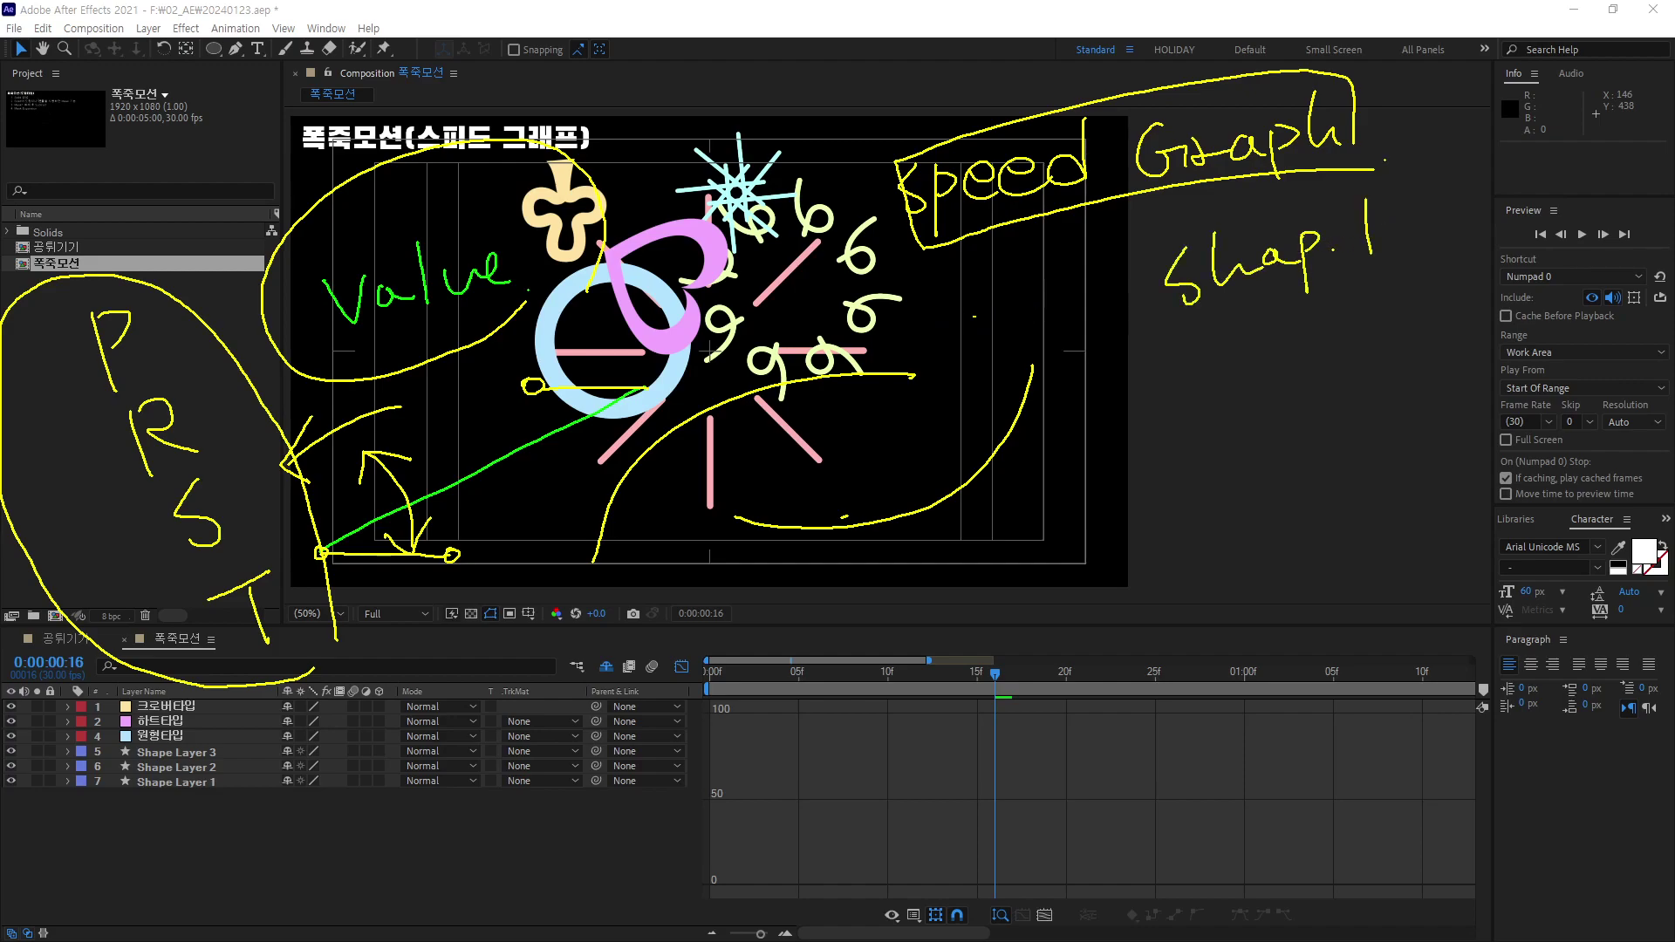
{"action": "mouse_move", "coordinate": [914, 340]}
{"action": "left_mouse_down"}
{"action": "mouse_move", "coordinate": [961, 319]}
{"action": "mouse_move", "coordinate": [943, 397]}
{"action": "left_mouse_up"}
{"action": "mouse_move", "coordinate": [968, 342]}
{"action": "left_mouse_down"}
{"action": "mouse_move", "coordinate": [979, 365]}
{"action": "mouse_move", "coordinate": [1040, 336]}
{"action": "left_mouse_up"}
{"action": "left_click_drag", "start_coordinate": [1091, 278], "coordinate": [1103, 284]}
{"action": "left_click_drag", "start_coordinate": [1106, 310], "coordinate": [1120, 320]}
{"action": "left_click_drag", "start_coordinate": [913, 435], "coordinate": [1469, 280]}
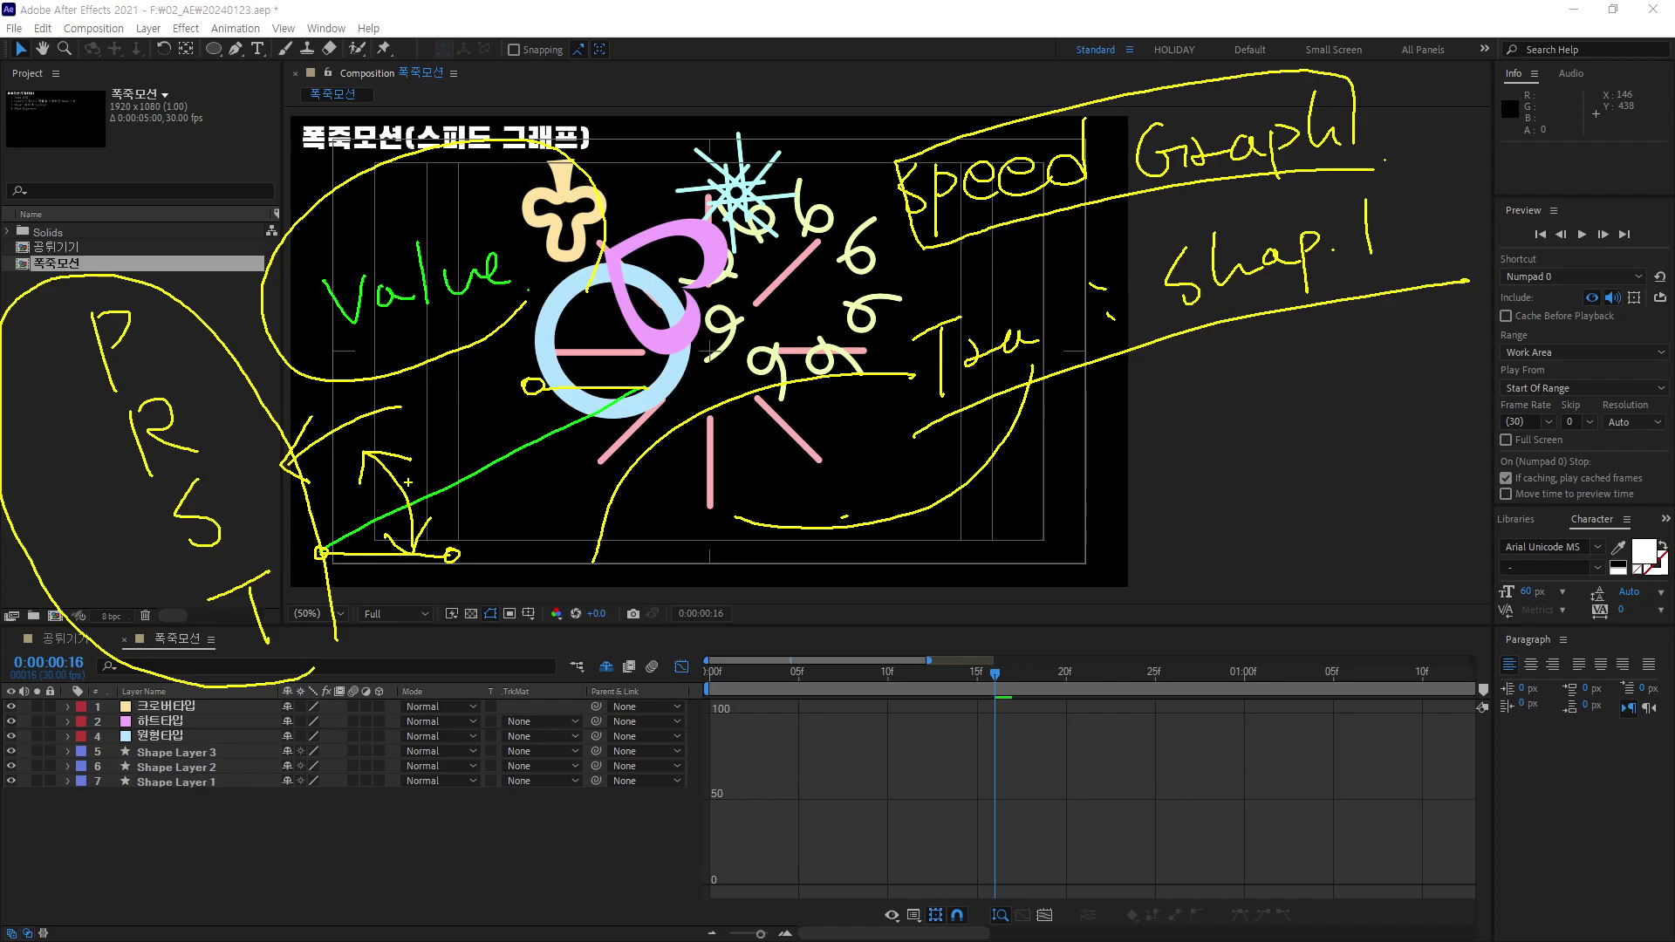
{"action": "left_click_drag", "start_coordinate": [158, 381], "coordinate": [216, 152]}
{"action": "left_click_drag", "start_coordinate": [273, 81], "coordinate": [263, 158]}
{"action": "left_click_drag", "start_coordinate": [250, 108], "coordinate": [296, 123]}
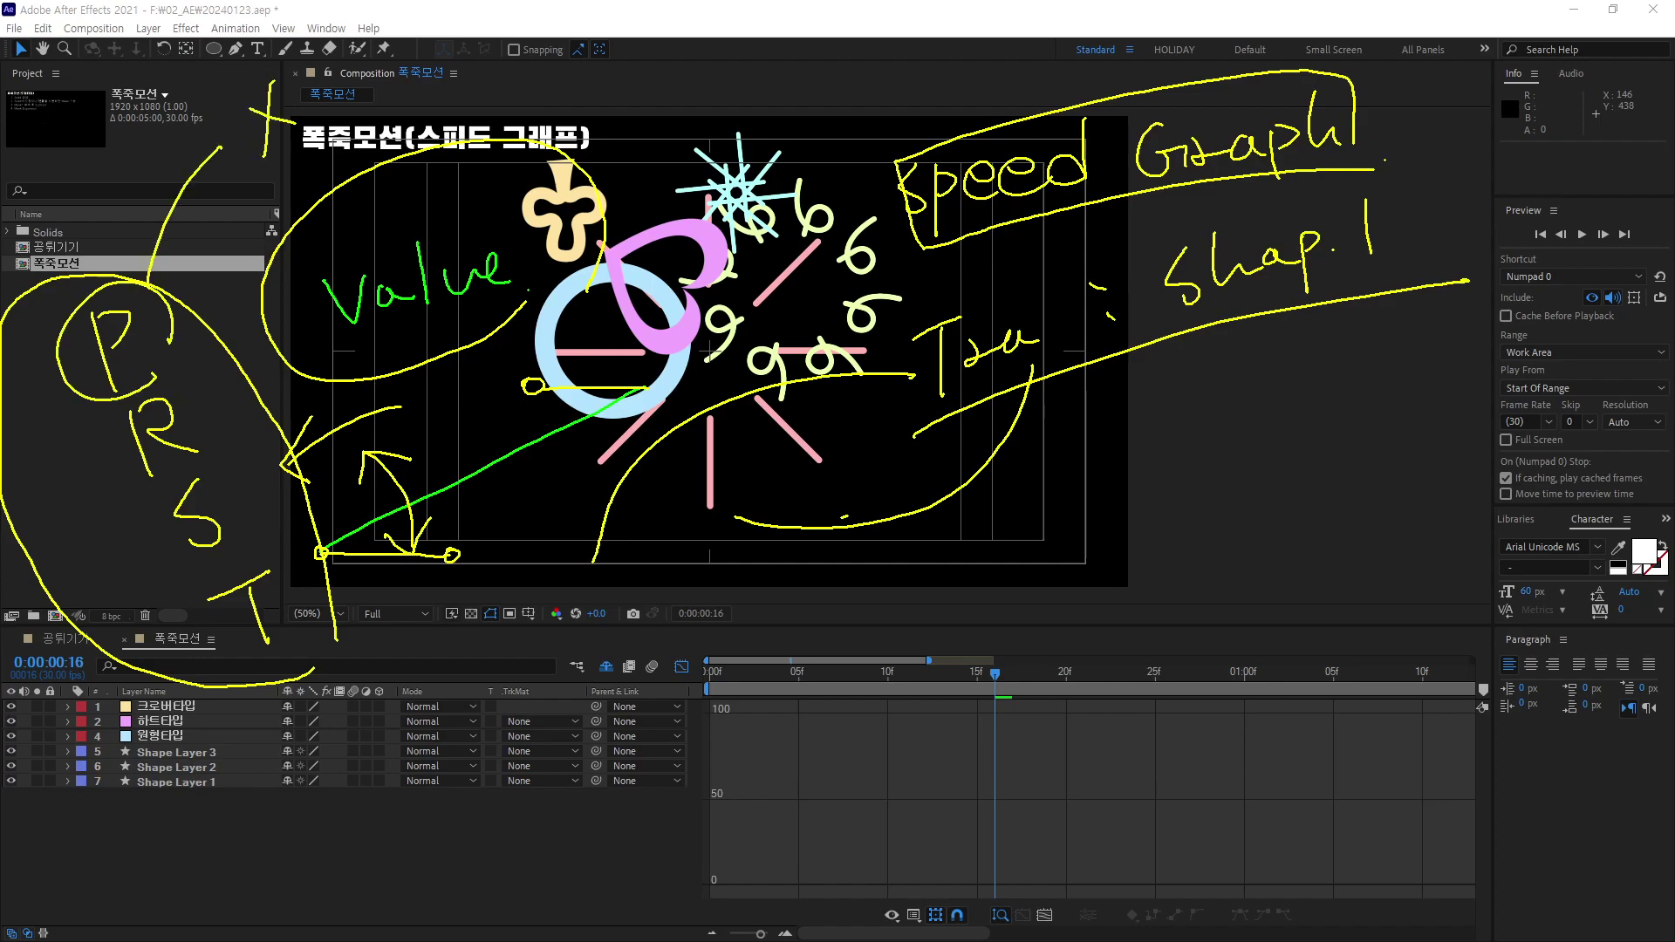
{"action": "left_click_drag", "start_coordinate": [361, 56], "coordinate": [376, 126]}
{"action": "mouse_move", "coordinate": [1397, 299]}
{"action": "left_mouse_down"}
{"action": "mouse_move", "coordinate": [1060, 416]}
{"action": "mouse_move", "coordinate": [868, 316]}
{"action": "mouse_move", "coordinate": [1440, 188]}
{"action": "mouse_move", "coordinate": [1444, 281]}
{"action": "left_mouse_up"}
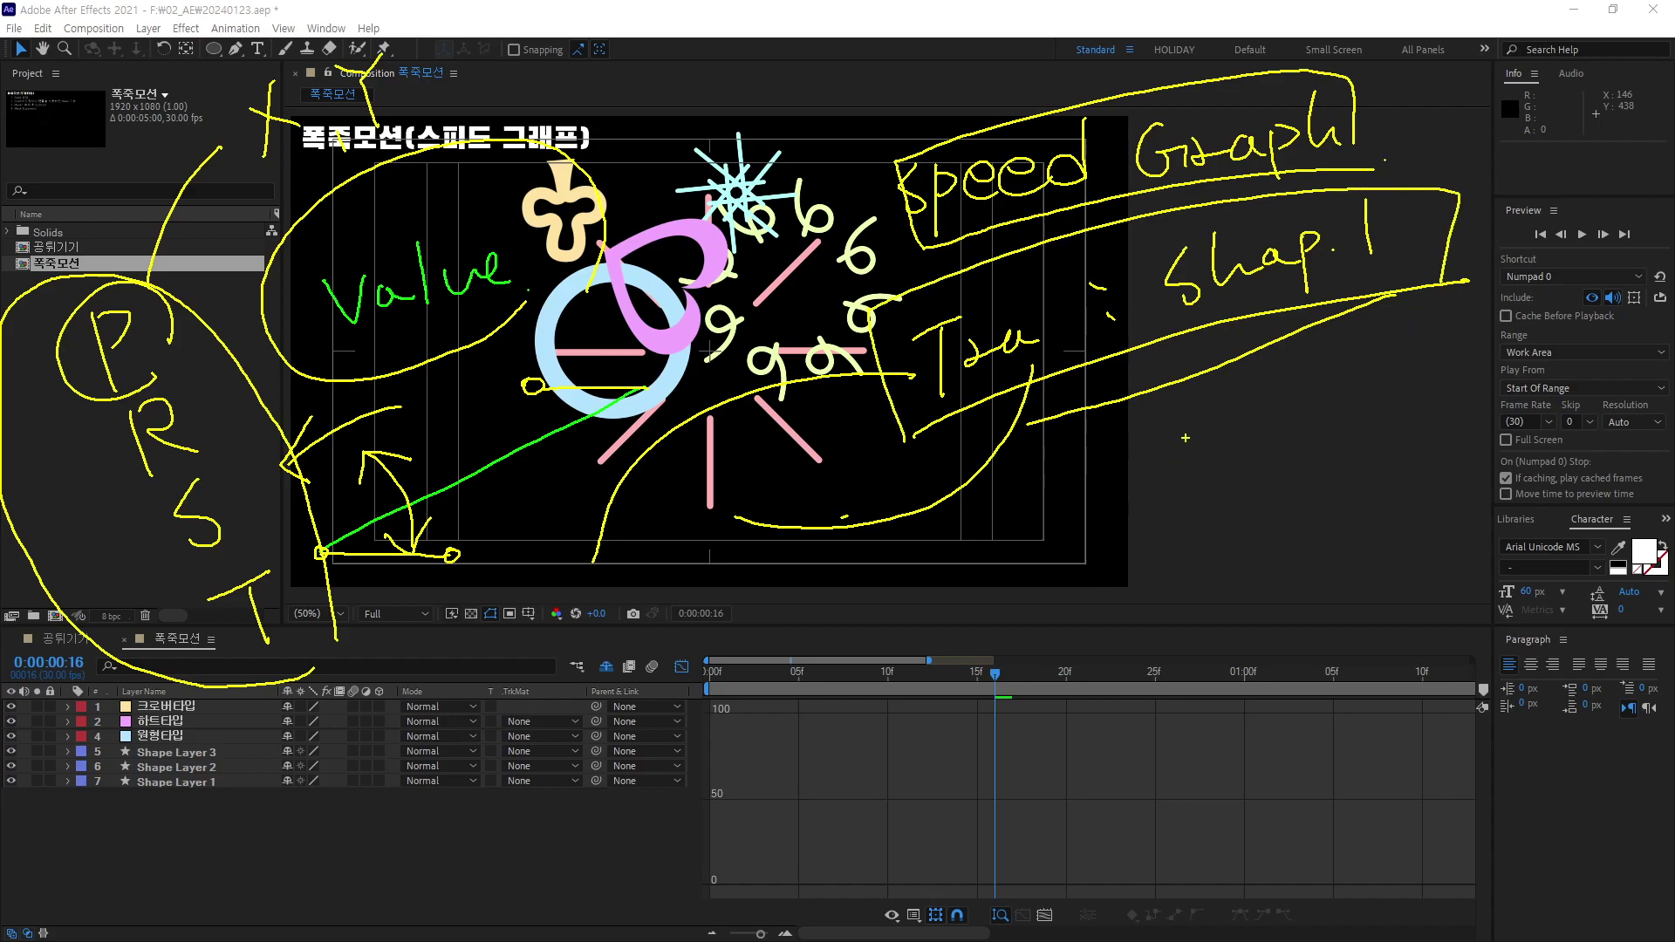
{"action": "mouse_move", "coordinate": [1184, 438]}
{"action": "left_mouse_down"}
{"action": "mouse_move", "coordinate": [1188, 484]}
{"action": "mouse_move", "coordinate": [1337, 425]}
{"action": "left_mouse_up"}
{"action": "left_click_drag", "start_coordinate": [1155, 516], "coordinate": [1450, 434]}
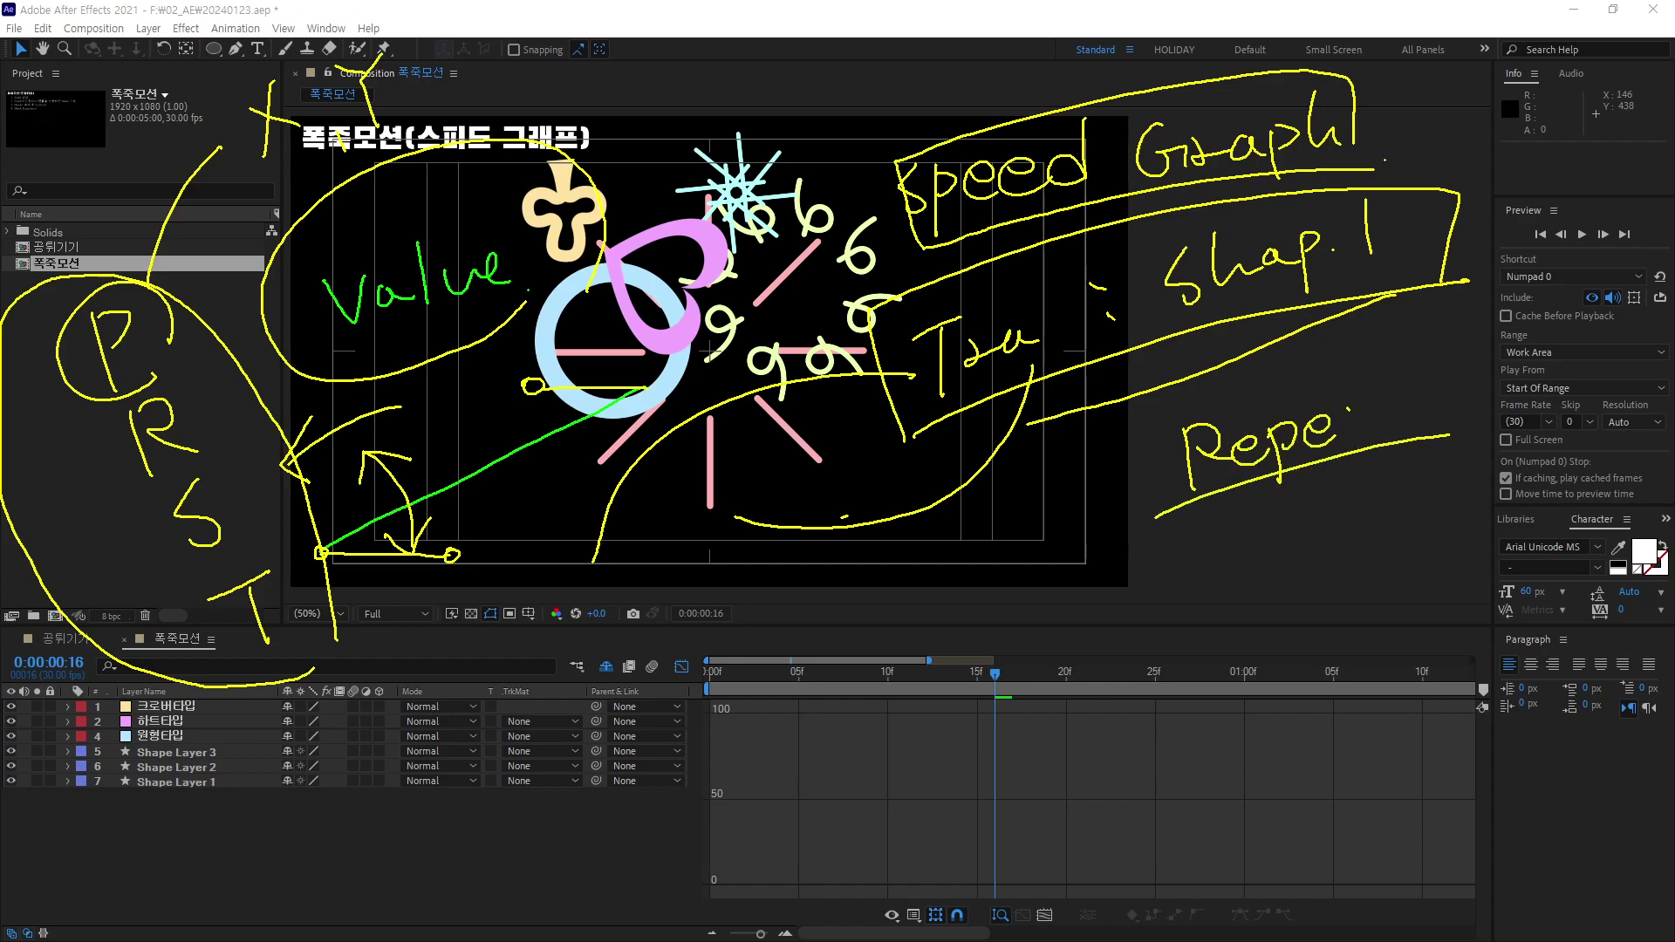
{"action": "mouse_move", "coordinate": [1128, 589]}
{"action": "left_mouse_down"}
{"action": "mouse_move", "coordinate": [1137, 682]}
{"action": "mouse_move", "coordinate": [1141, 620]}
{"action": "left_mouse_up"}
{"action": "mouse_move", "coordinate": [1324, 528]}
{"action": "left_mouse_down"}
{"action": "mouse_move", "coordinate": [1301, 597]}
{"action": "mouse_move", "coordinate": [1346, 572]}
{"action": "left_mouse_up"}
{"action": "left_click", "coordinate": [1414, 551]}
{"action": "mouse_move", "coordinate": [1429, 501]}
{"action": "left_mouse_down"}
{"action": "mouse_move", "coordinate": [1457, 523]}
{"action": "mouse_move", "coordinate": [1461, 572]}
{"action": "mouse_move", "coordinate": [1187, 650]}
{"action": "mouse_move", "coordinate": [1518, 577]}
{"action": "left_mouse_up"}
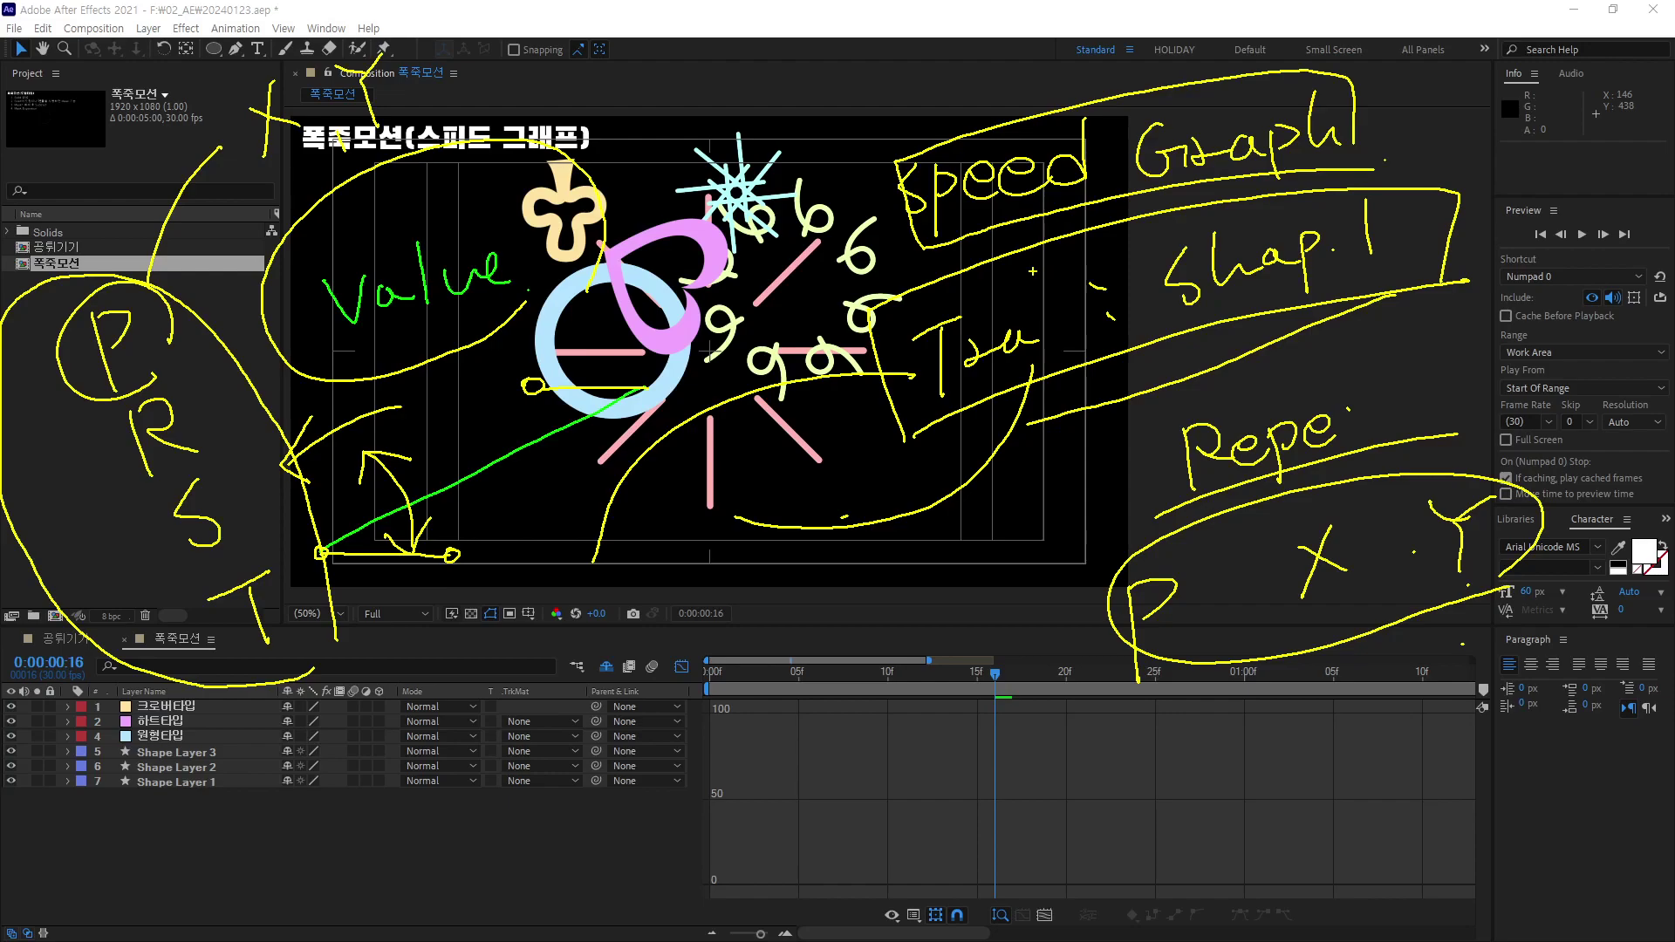
Clear the annotations, return the playhead to 0:00:00:00 and select the Ellipse tool.
{"action": "key", "text": "Escape"}
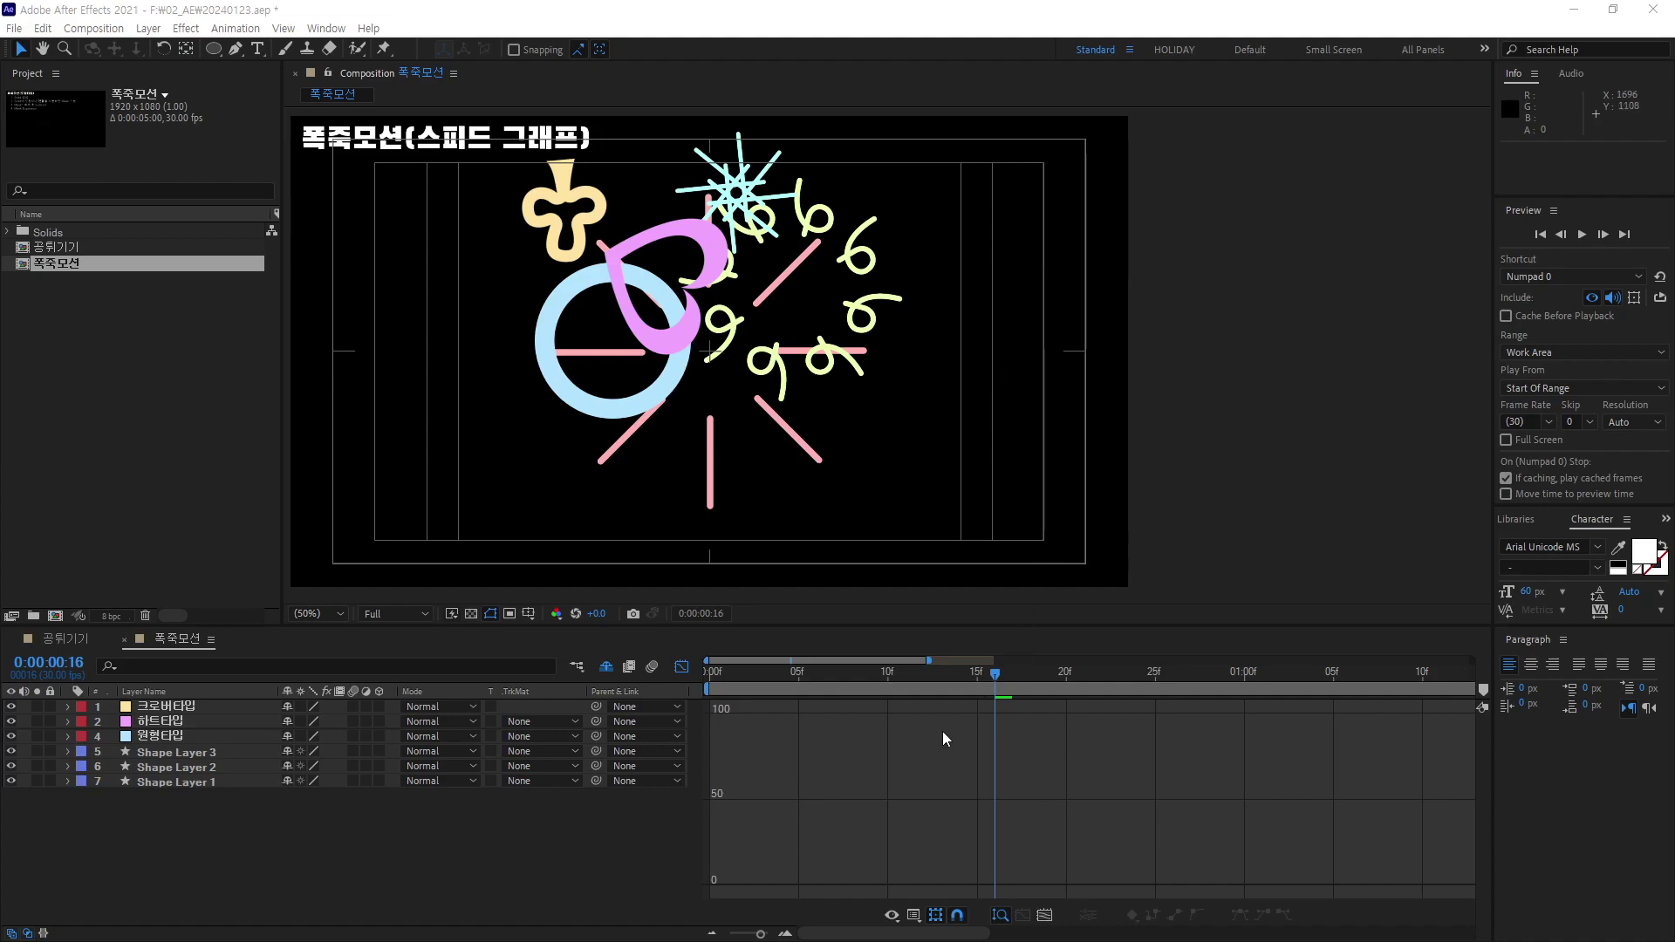
{"action": "left_click_drag", "start_coordinate": [998, 675], "coordinate": [629, 688]}
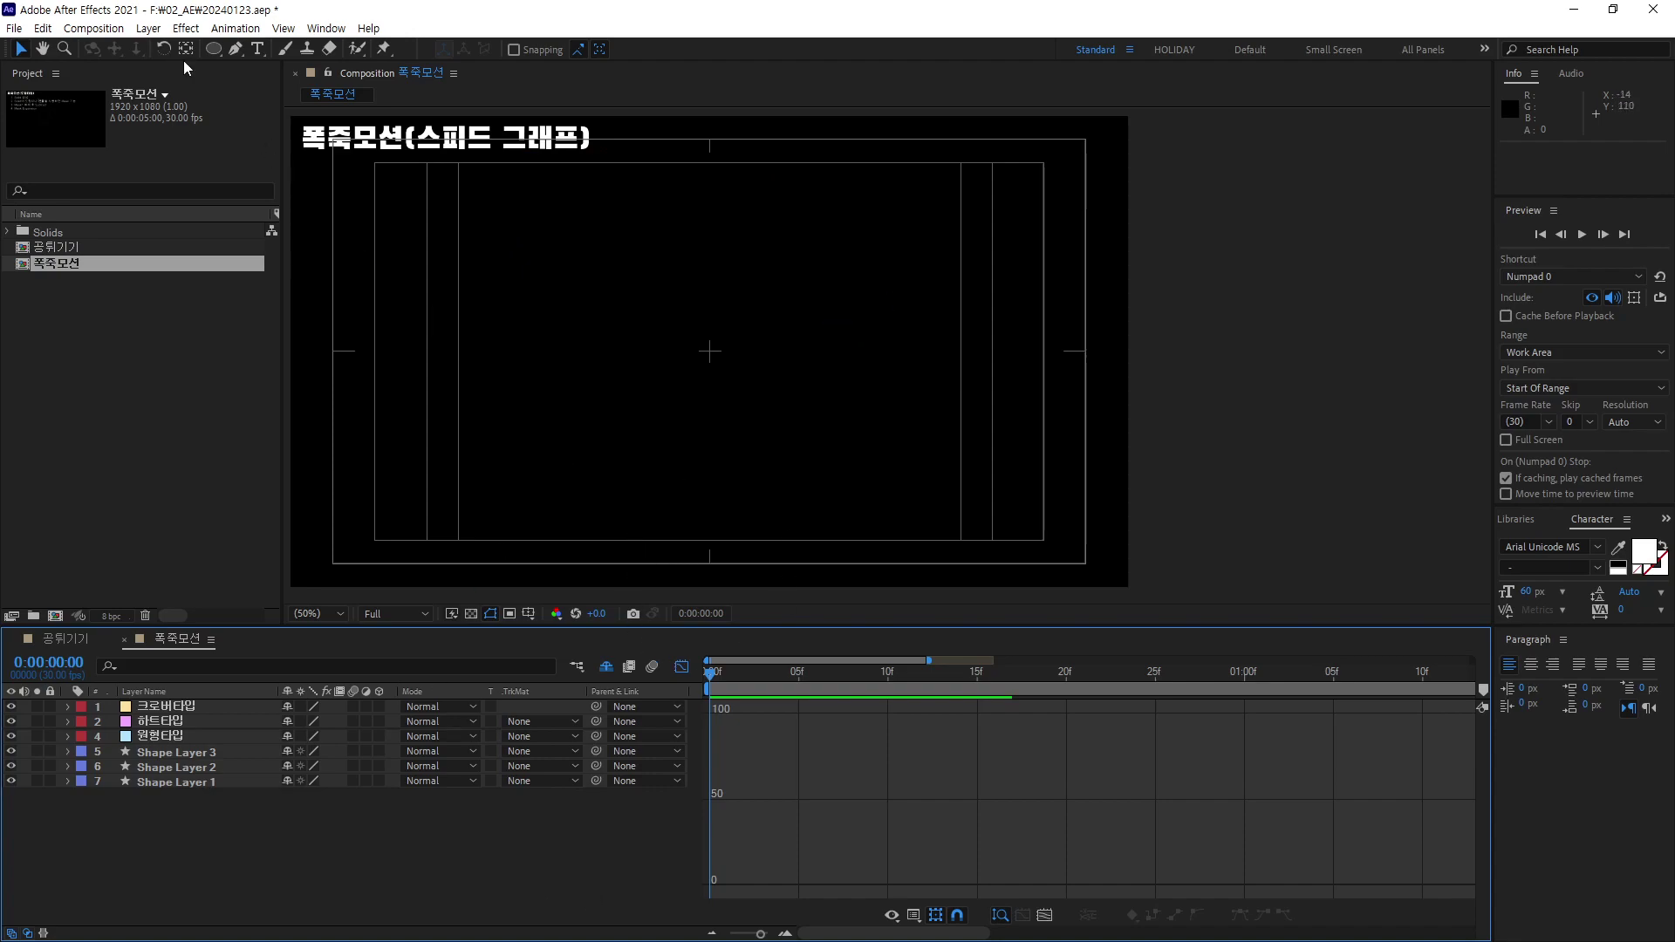
{"action": "left_click", "coordinate": [215, 50]}
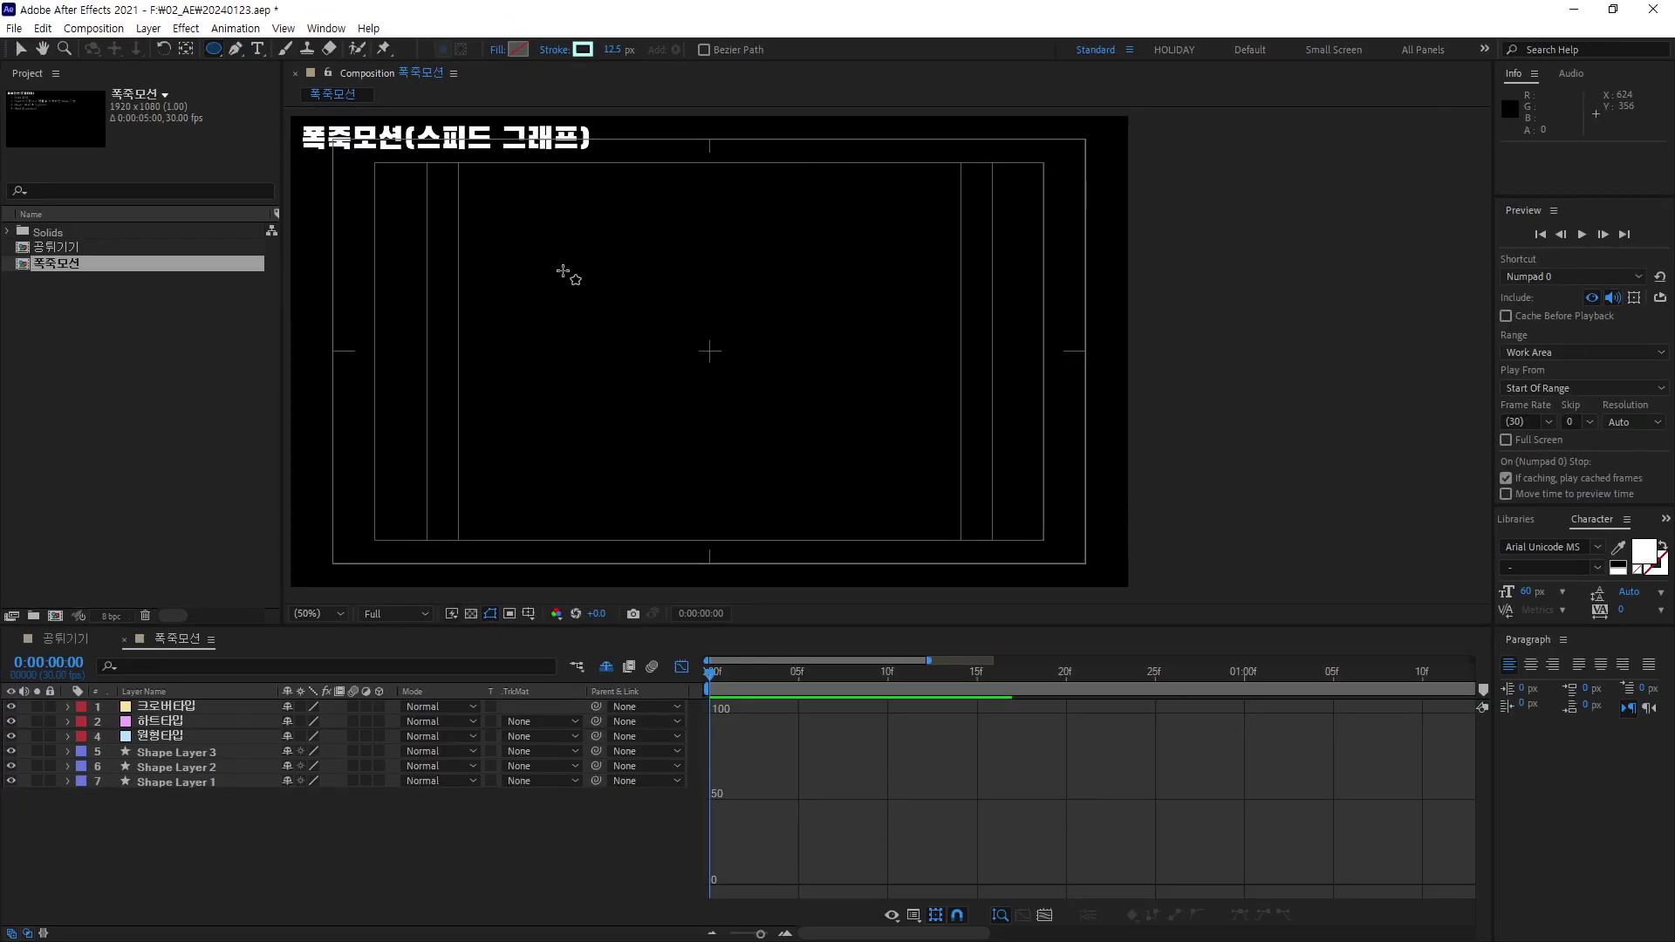
Draw a circle centred in 폭죽모션, redrawing it once, creating Shape Layer 4 with a 12.5 px stroke.
{"action": "mouse_move", "coordinate": [567, 272]}
{"action": "left_mouse_down"}
{"action": "mouse_move", "coordinate": [780, 482]}
{"action": "mouse_move", "coordinate": [739, 465]}
{"action": "left_mouse_up"}
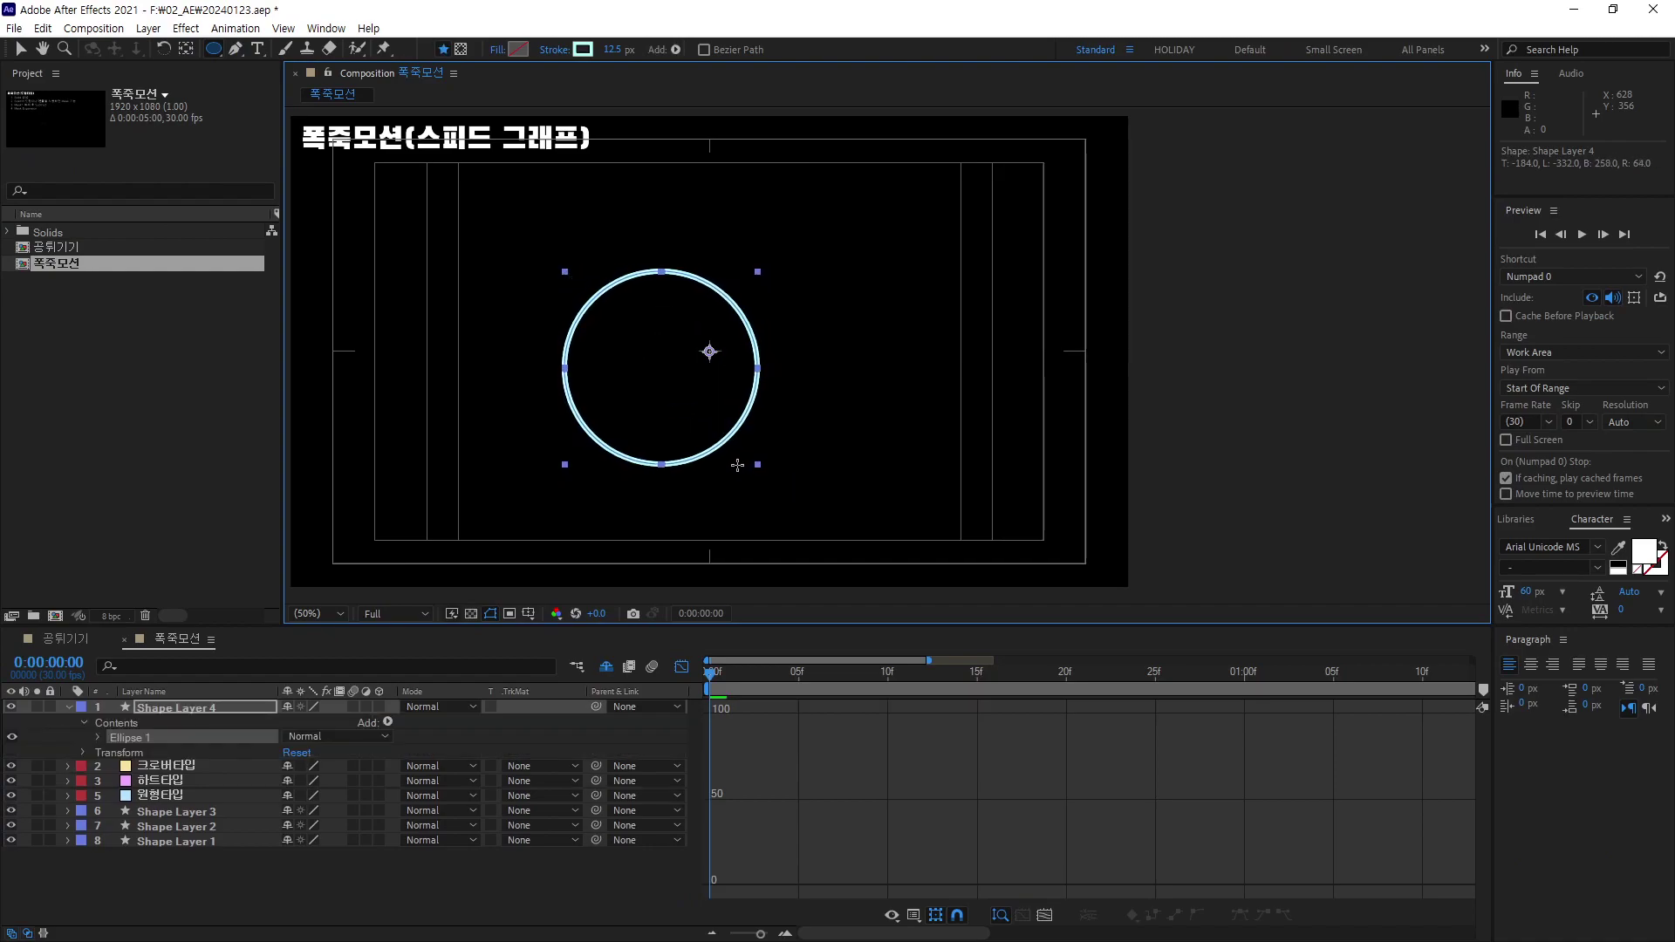
{"action": "left_click_drag", "start_coordinate": [740, 465], "coordinate": [773, 482]}
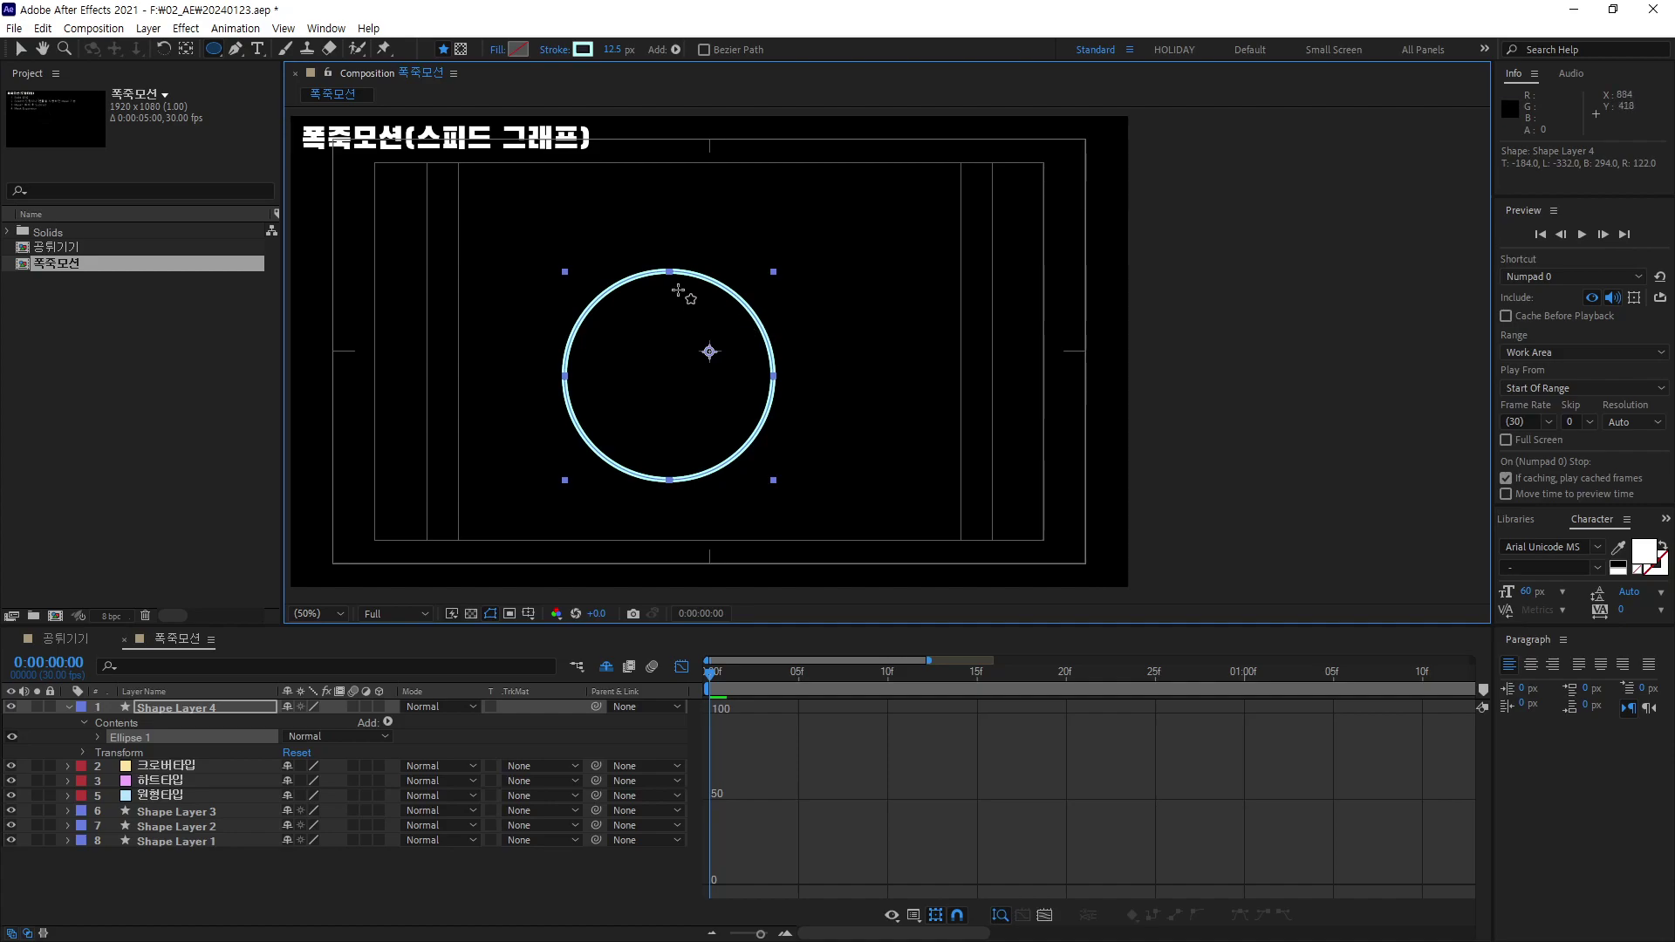
{"action": "key", "text": "ctrl+z"}
{"action": "mouse_move", "coordinate": [531, 232]}
{"action": "left_mouse_down"}
{"action": "mouse_move", "coordinate": [773, 417]}
{"action": "mouse_move", "coordinate": [766, 480]}
{"action": "left_mouse_up"}
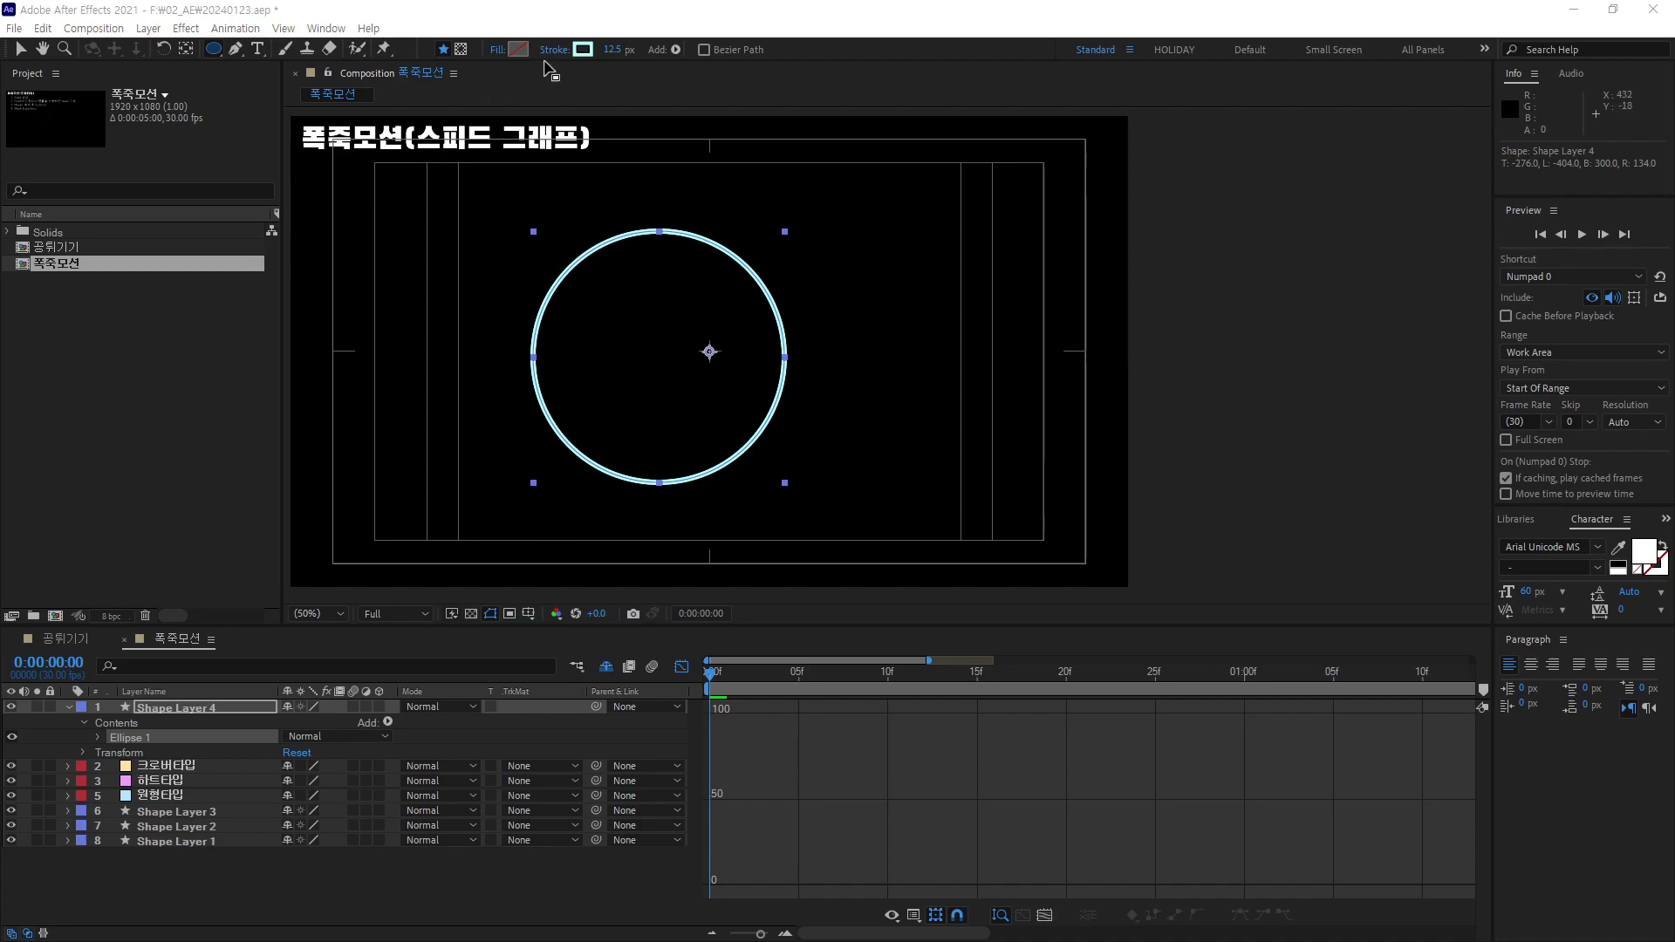
Review the stroke and fill type options, leaving the circle unfilled.
{"action": "left_click", "coordinate": [560, 54]}
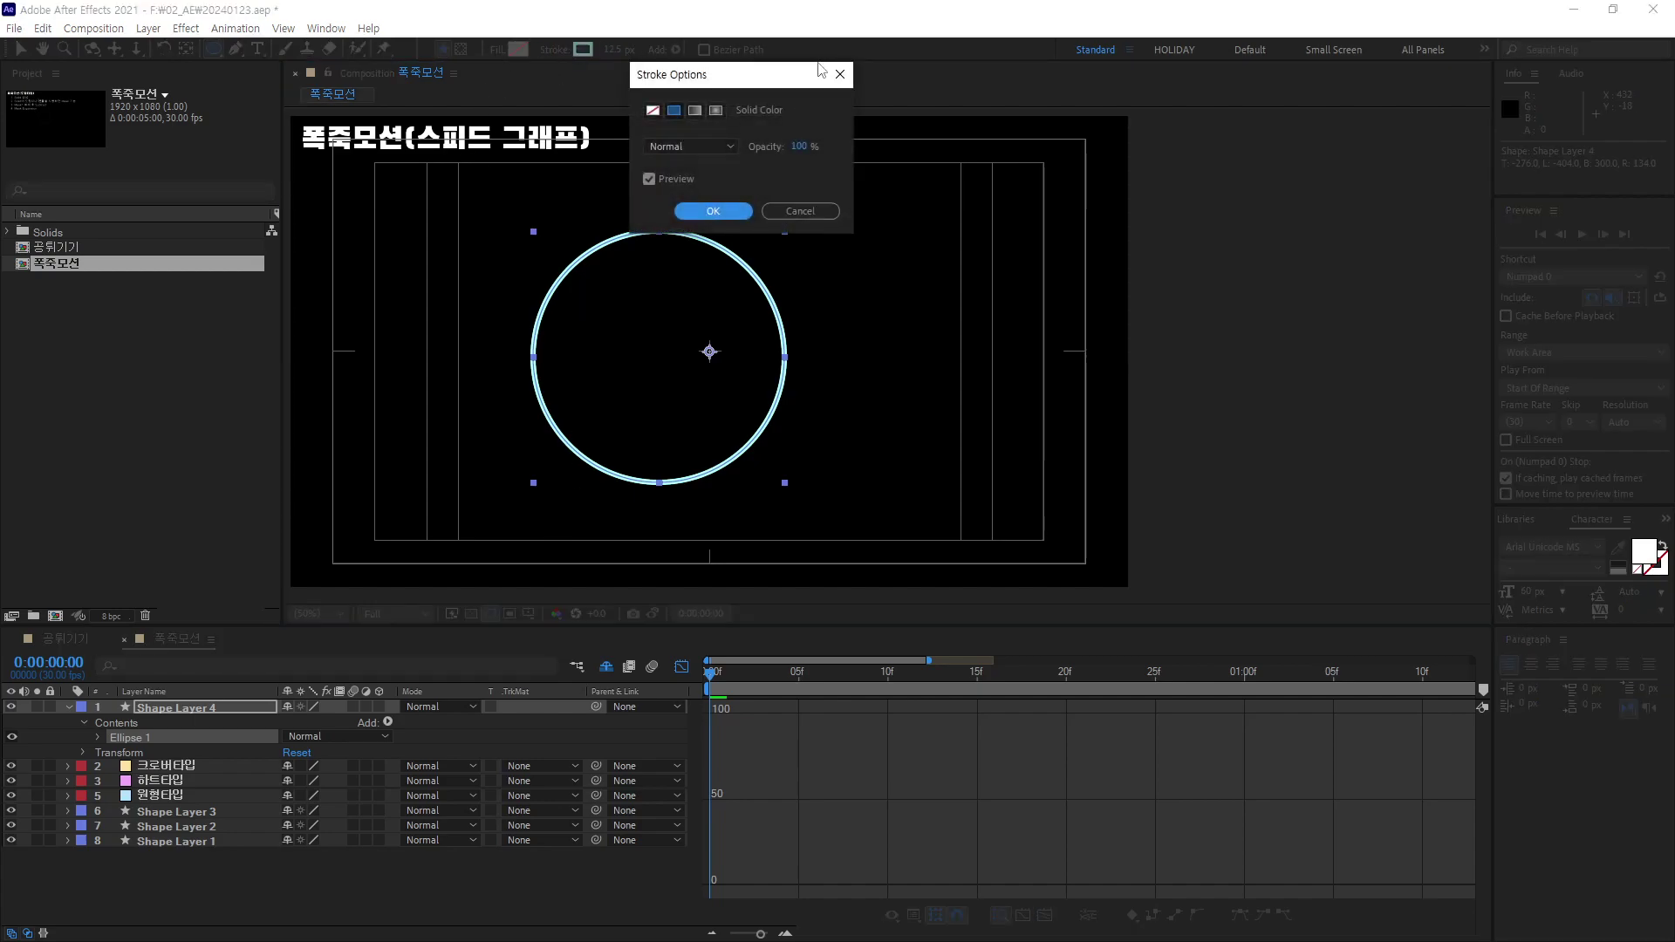
{"action": "left_click", "coordinate": [840, 78]}
{"action": "left_click", "coordinate": [495, 53]}
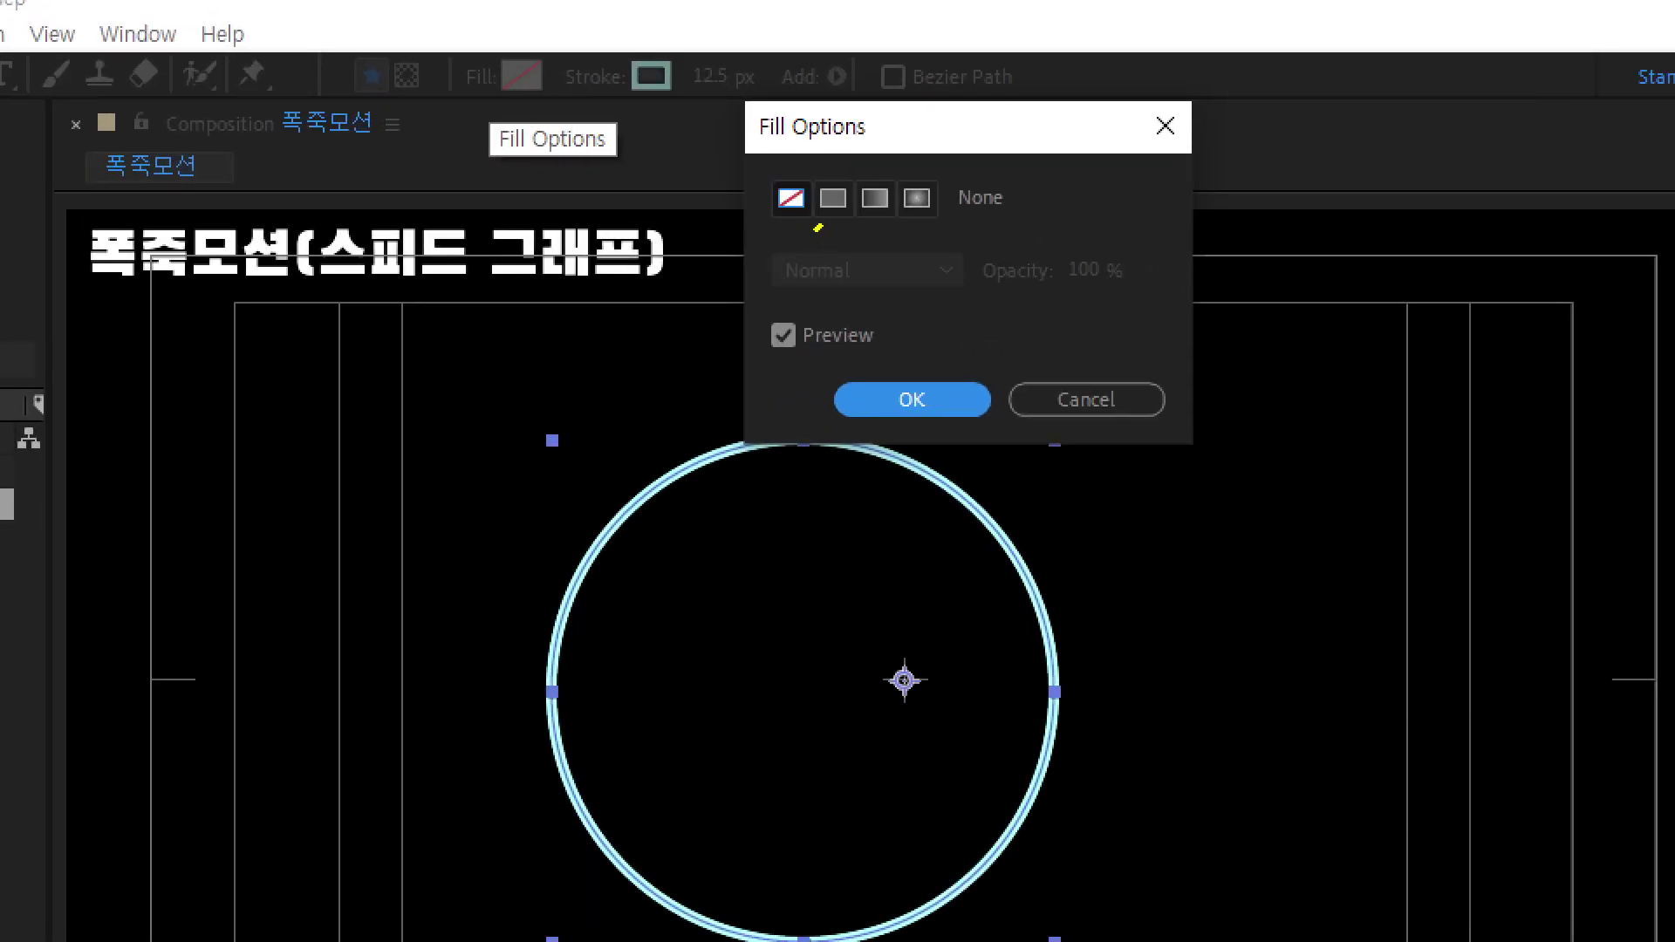
{"action": "left_click_drag", "start_coordinate": [818, 232], "coordinate": [824, 220]}
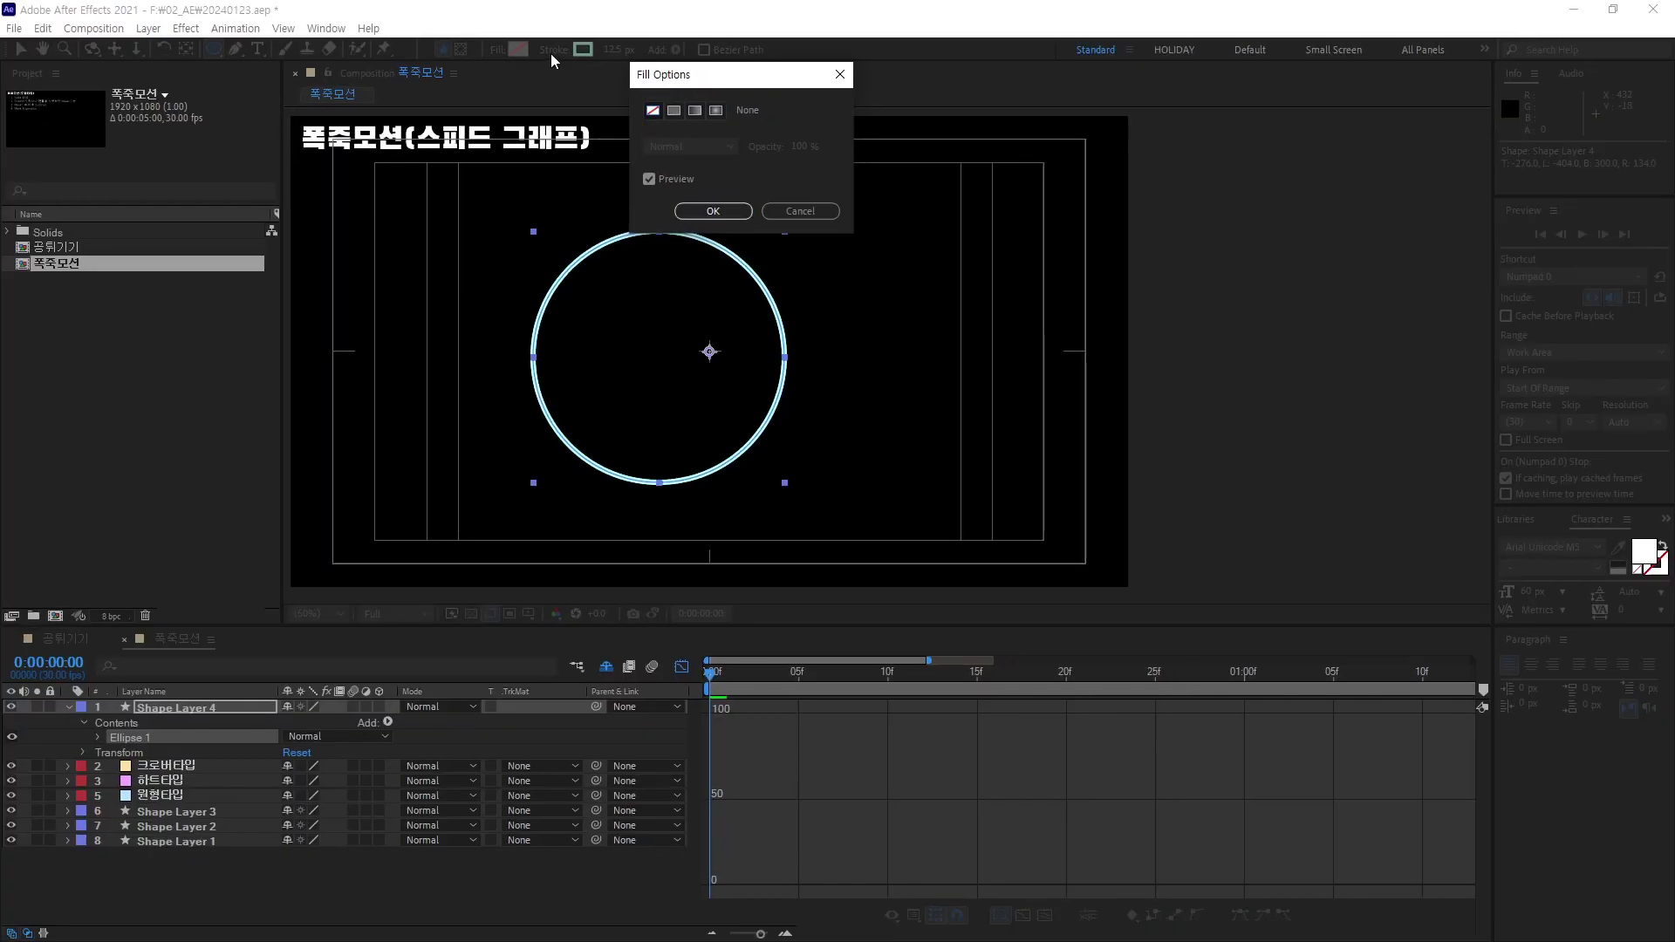
{"action": "left_click", "coordinate": [773, 210]}
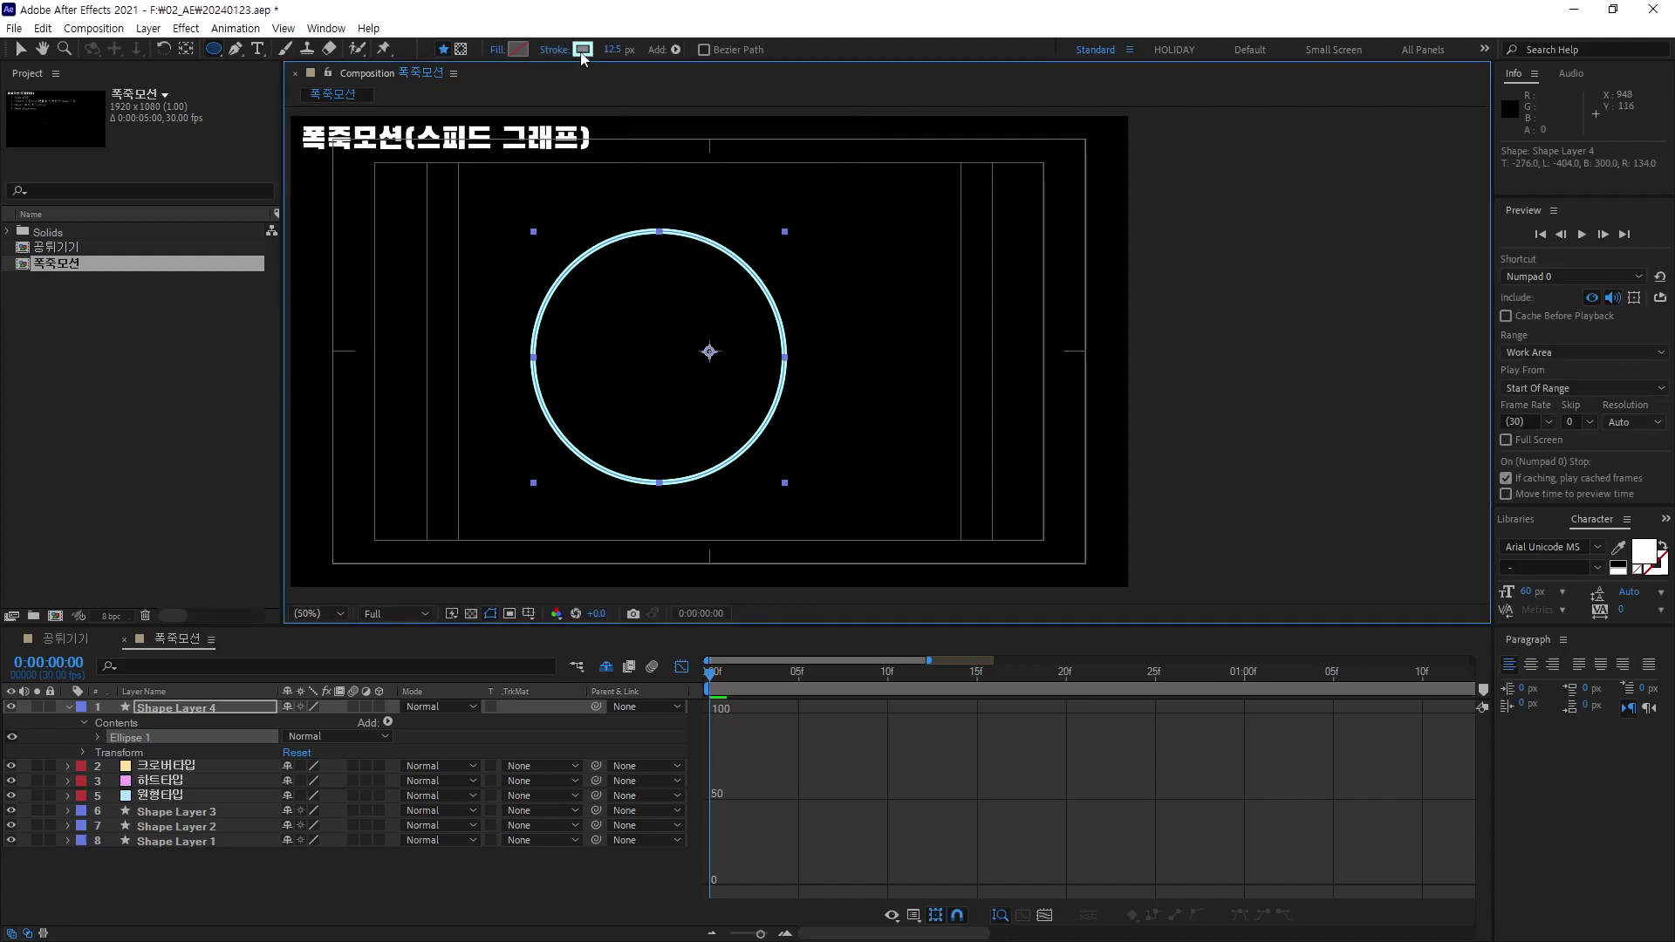
Set the circle's stroke colour to pure white (FFFFFF).
{"action": "left_click", "coordinate": [582, 50]}
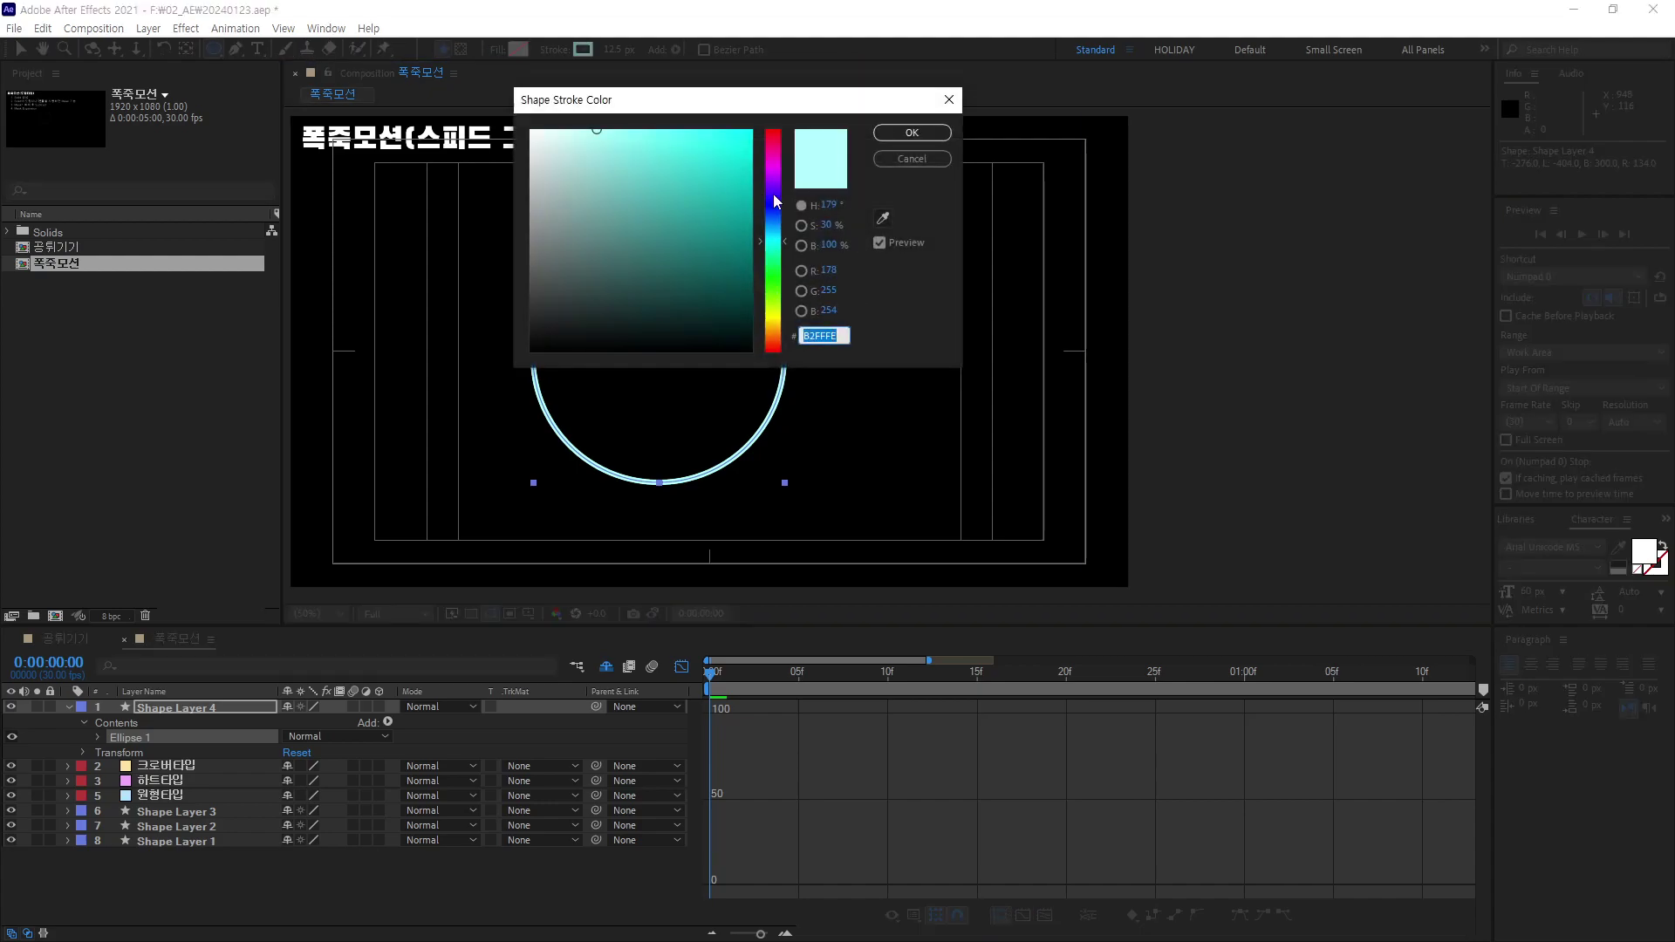
{"action": "left_click", "coordinate": [773, 343]}
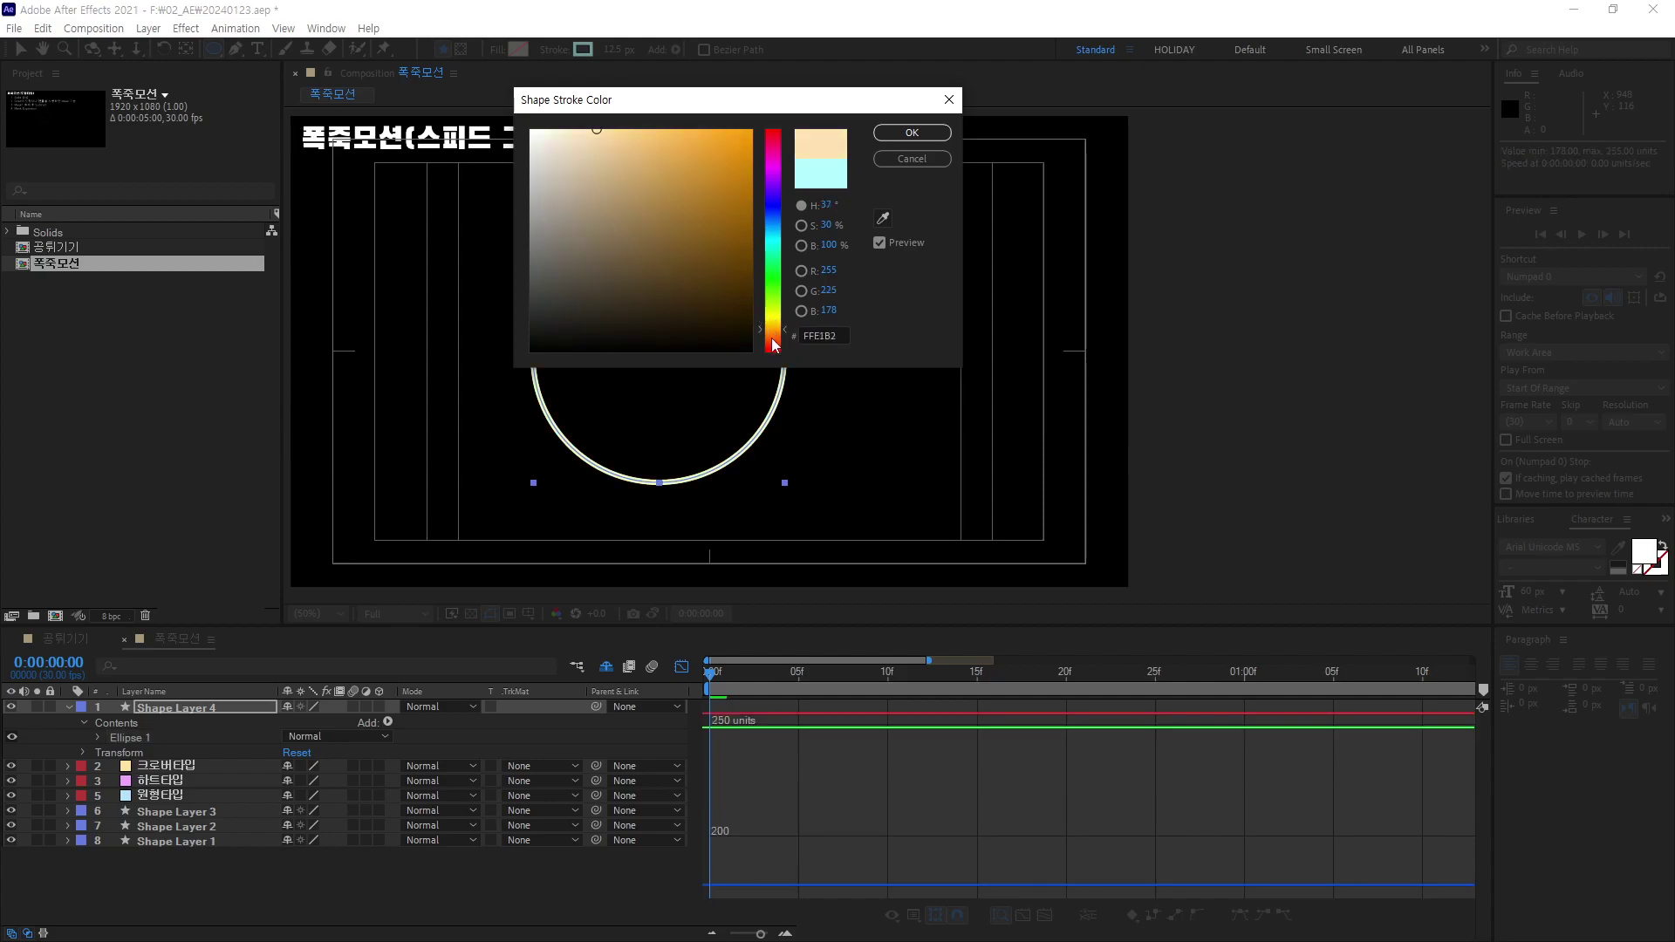
{"action": "left_click_drag", "start_coordinate": [711, 180], "coordinate": [750, 131]}
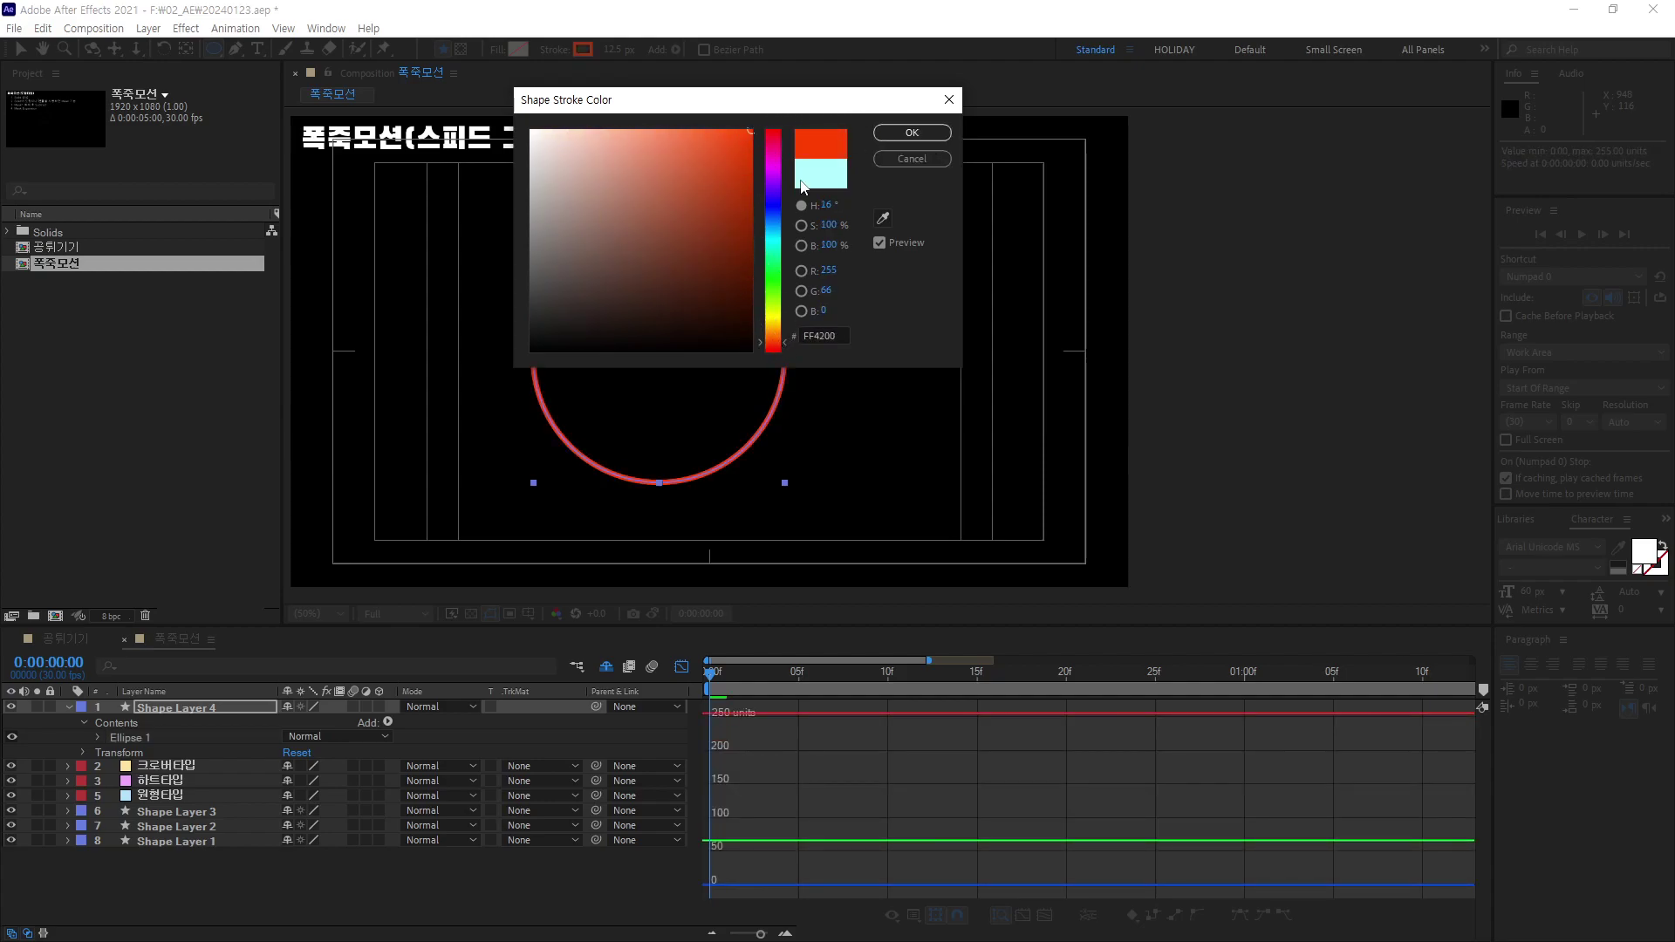
{"action": "left_click_drag", "start_coordinate": [777, 354], "coordinate": [777, 296]}
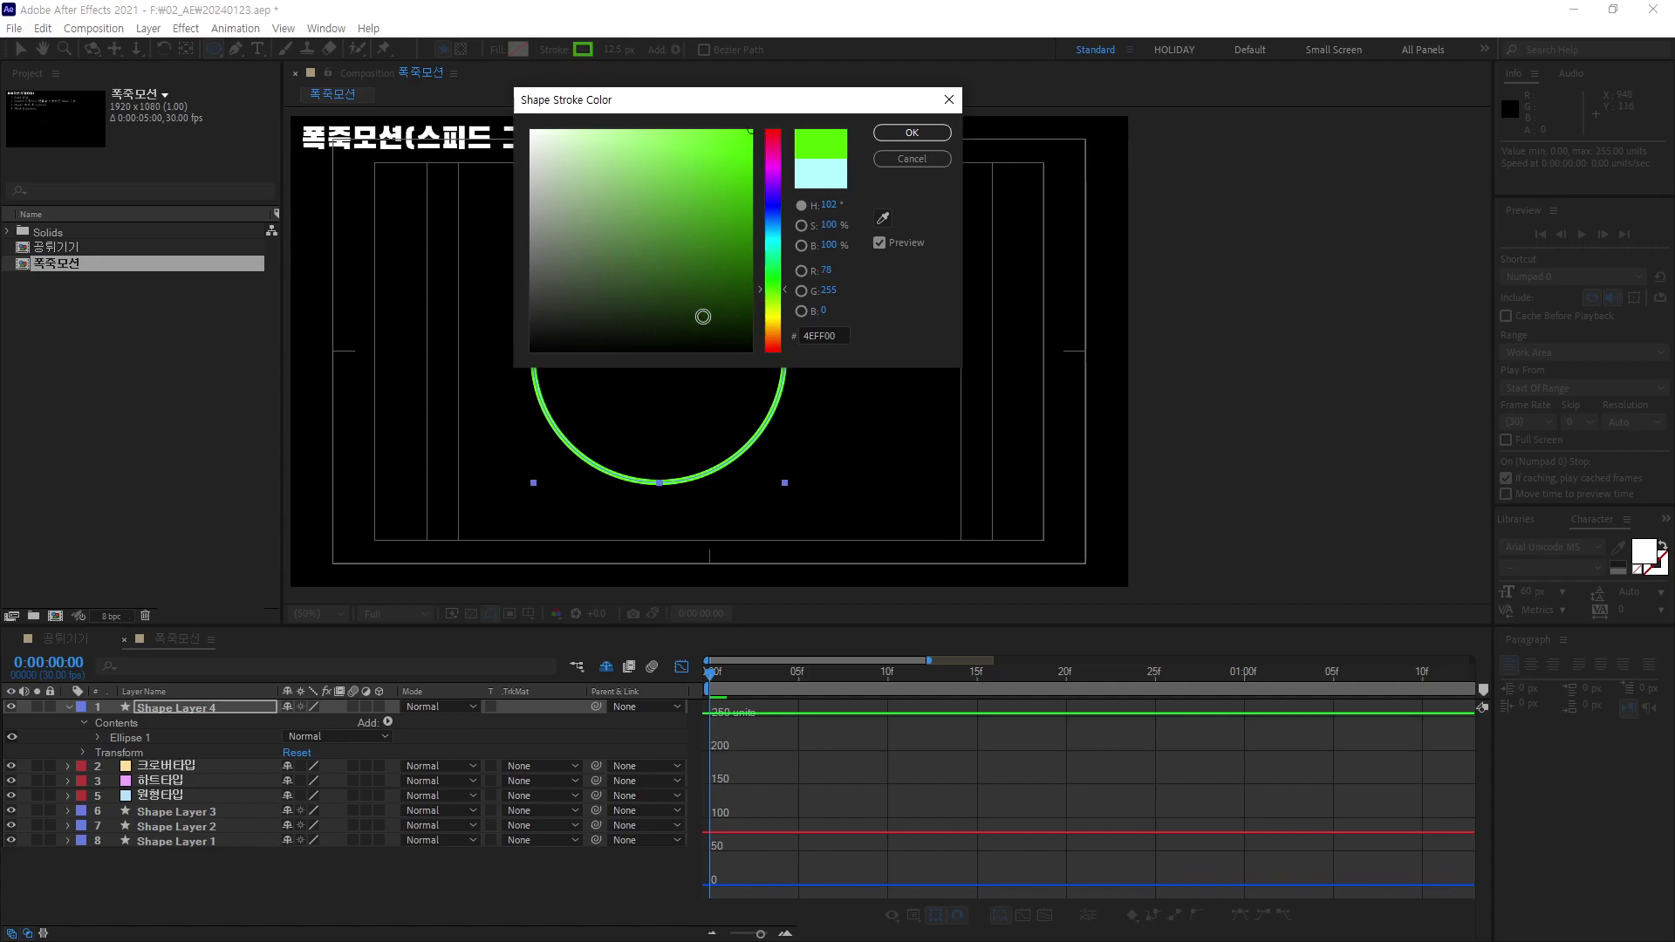
{"action": "left_click_drag", "start_coordinate": [644, 214], "coordinate": [499, 112]}
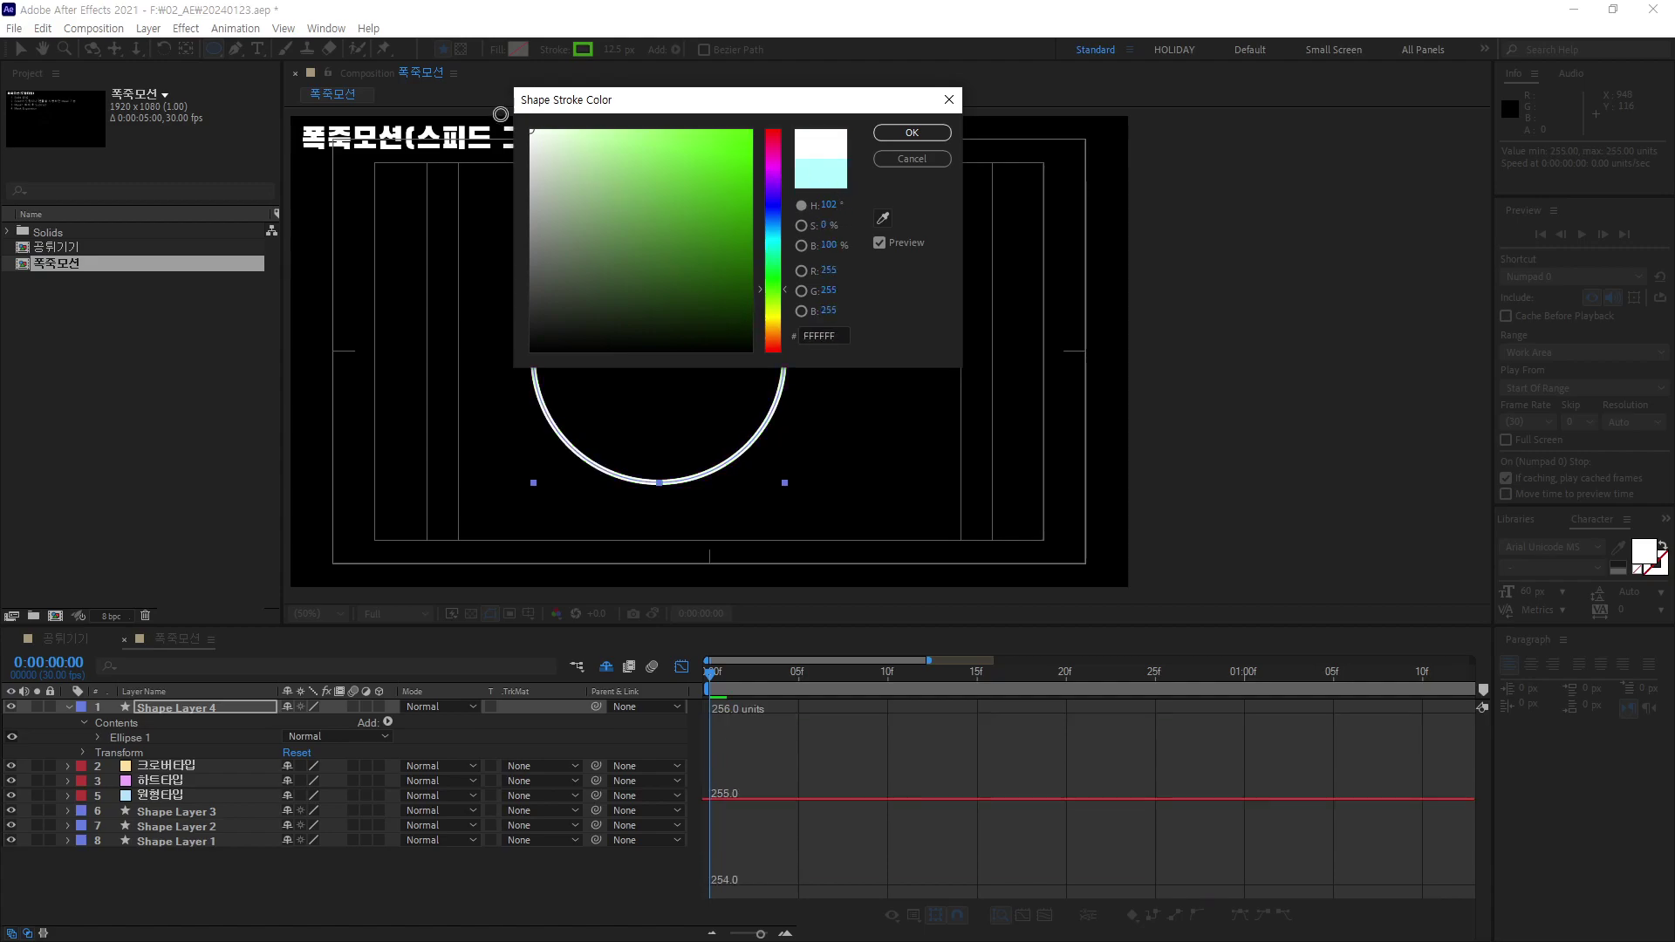
{"action": "left_click", "coordinate": [925, 133]}
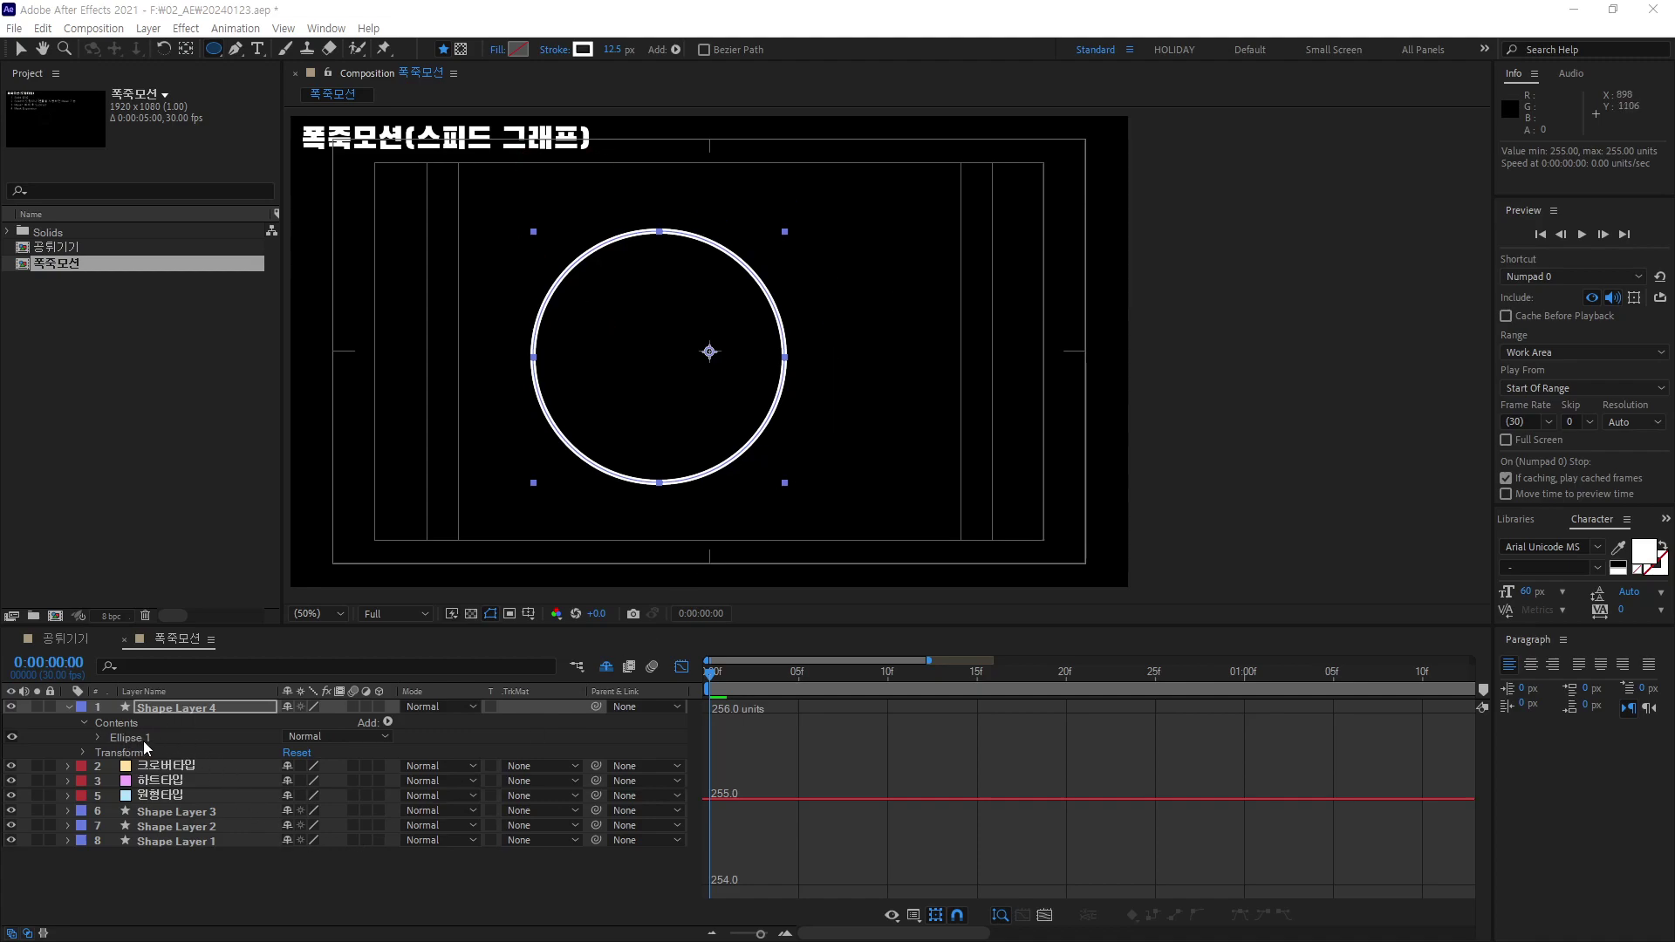
{"action": "left_click", "coordinate": [139, 738]}
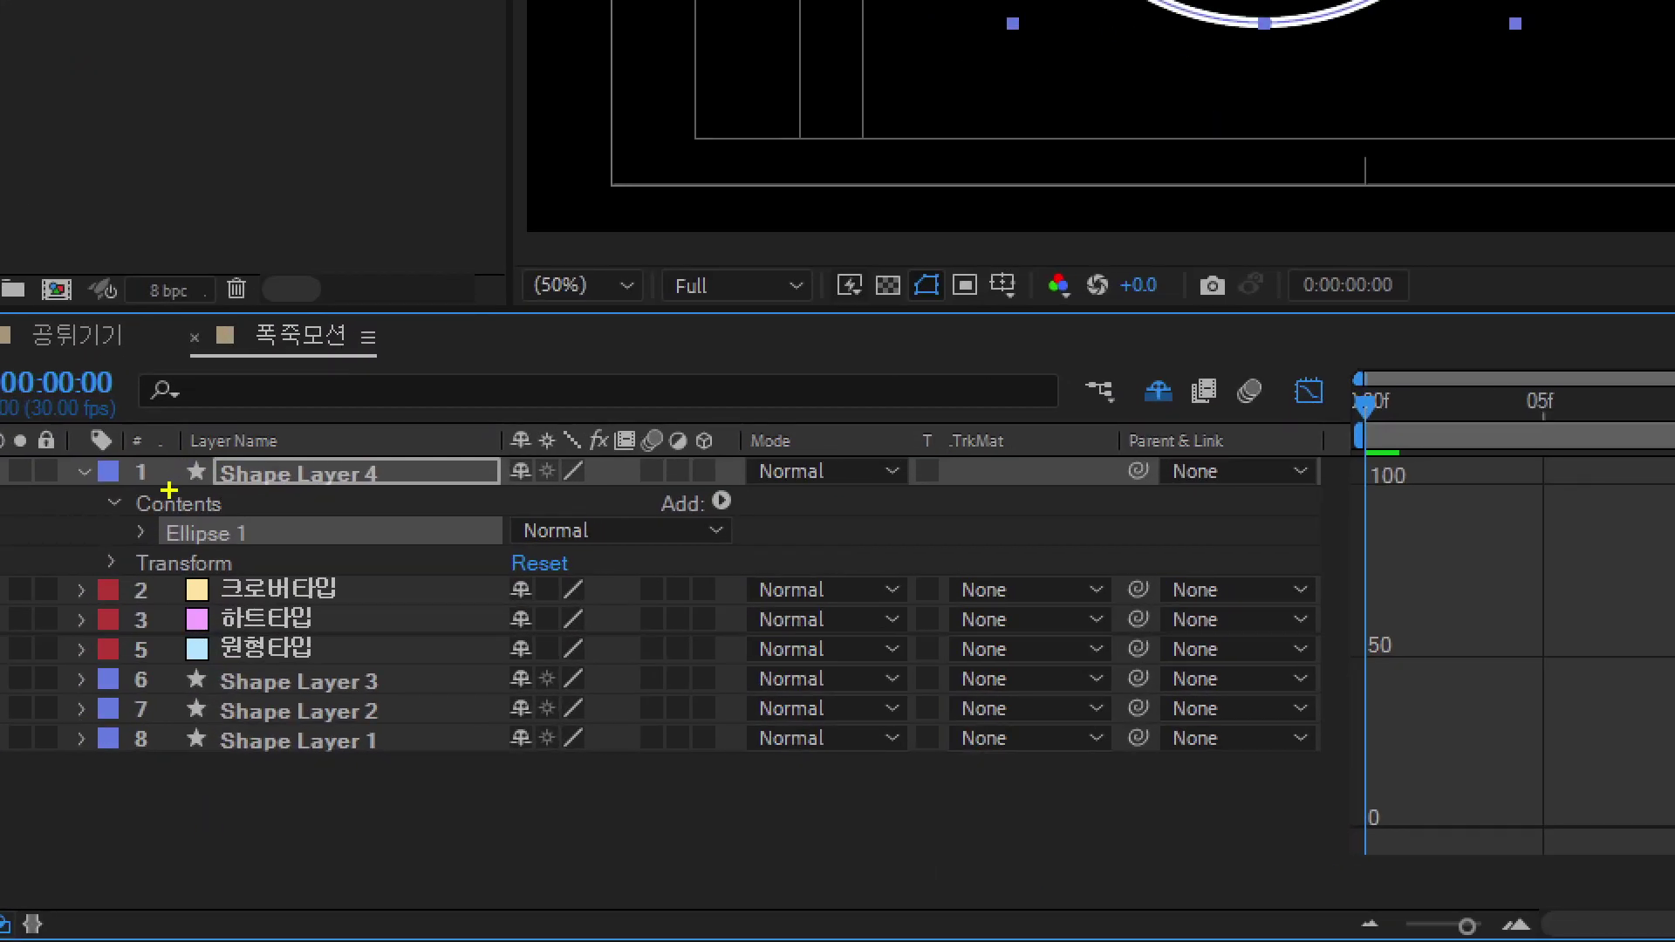
{"action": "left_click_drag", "start_coordinate": [144, 521], "coordinate": [264, 552]}
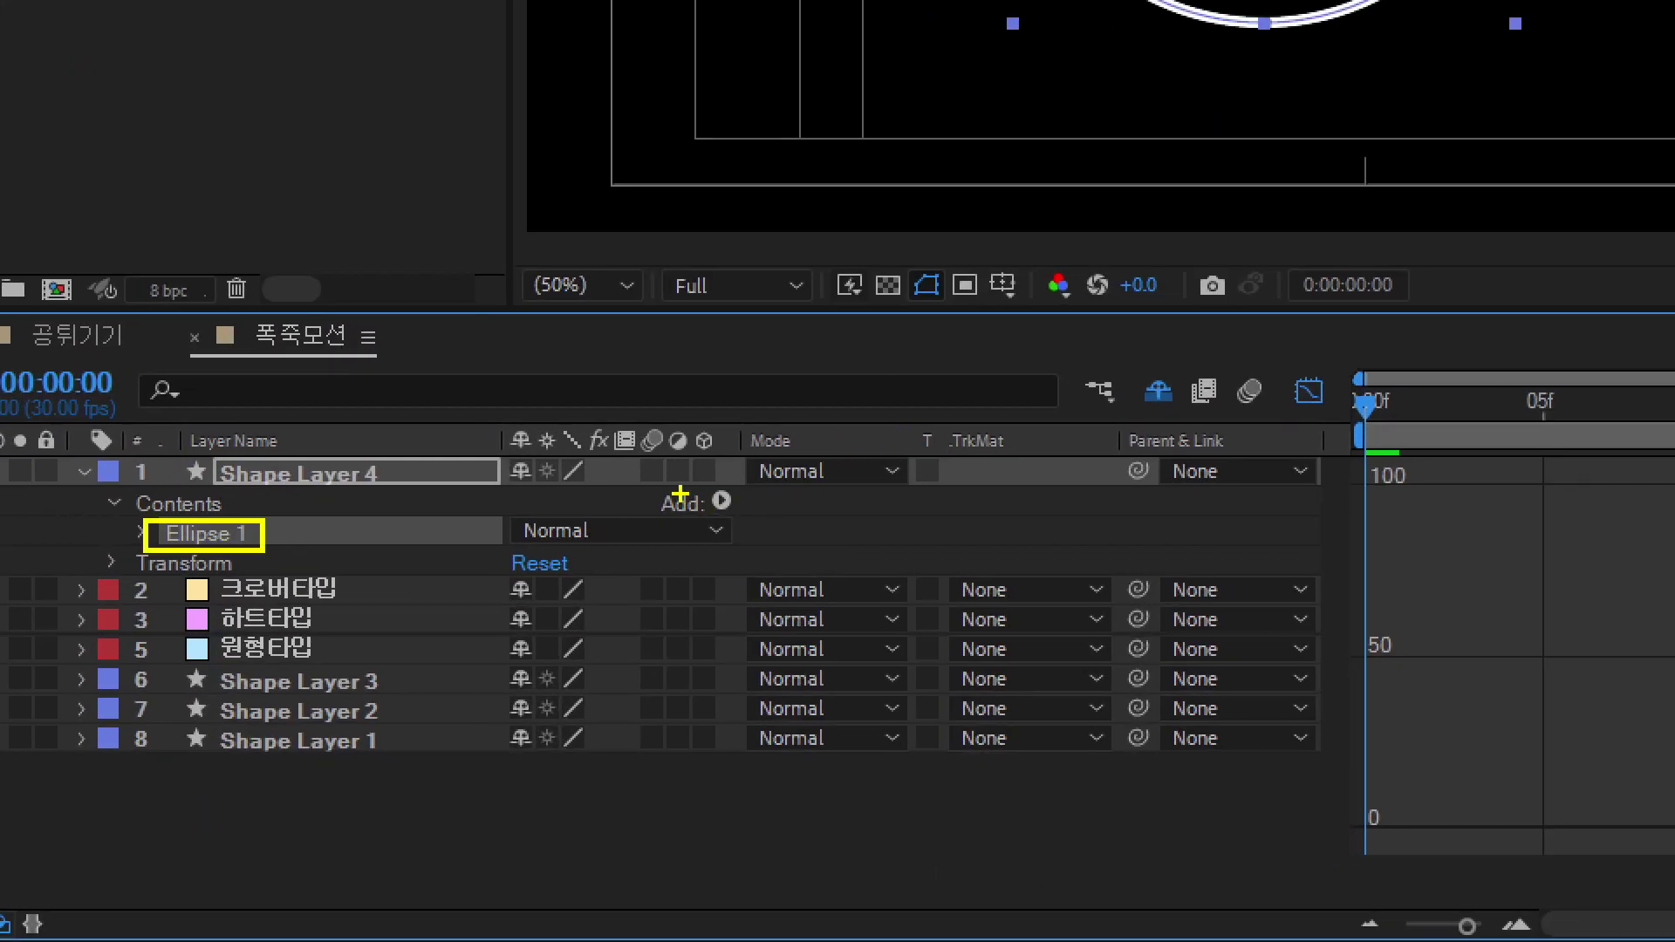
{"action": "left_click_drag", "start_coordinate": [674, 499], "coordinate": [761, 522]}
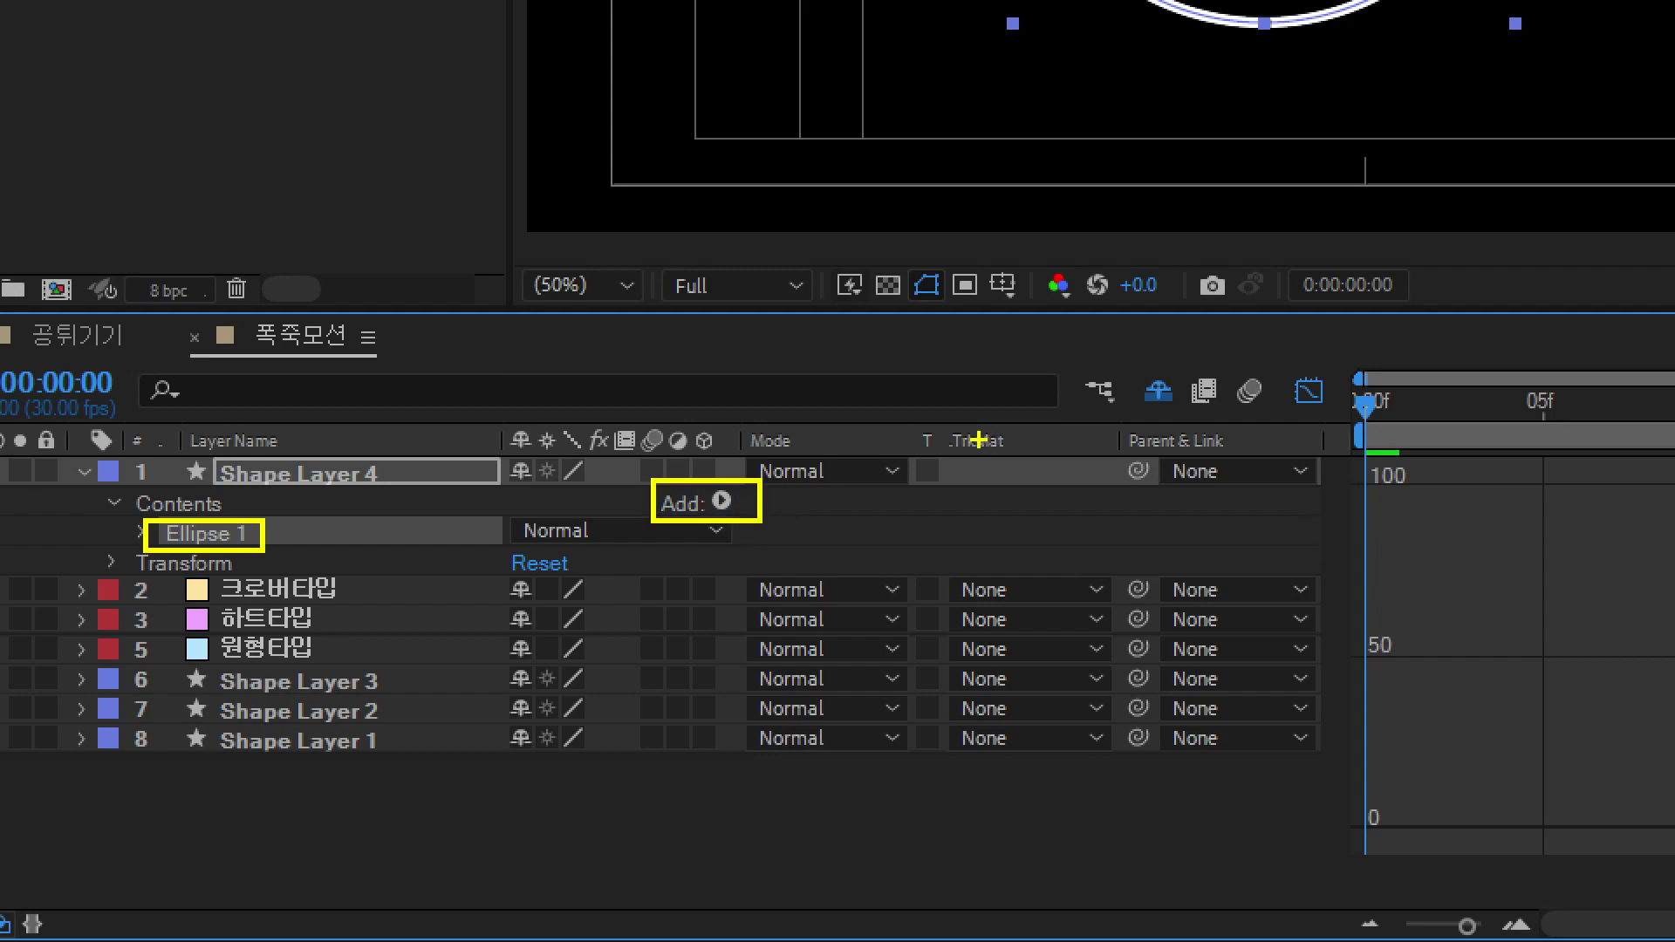
{"action": "mouse_move", "coordinate": [857, 419]}
{"action": "left_mouse_down"}
{"action": "mouse_move", "coordinate": [957, 373]}
{"action": "mouse_move", "coordinate": [949, 513]}
{"action": "left_mouse_up"}
{"action": "left_click_drag", "start_coordinate": [1037, 427], "coordinate": [991, 475]}
{"action": "left_click_drag", "start_coordinate": [1022, 384], "coordinate": [1055, 382]}
{"action": "mouse_move", "coordinate": [1071, 406]}
{"action": "left_mouse_down"}
{"action": "mouse_move", "coordinate": [1055, 436]}
{"action": "mouse_move", "coordinate": [1116, 501]}
{"action": "left_mouse_up"}
{"action": "mouse_move", "coordinate": [1096, 409]}
{"action": "left_mouse_down"}
{"action": "mouse_move", "coordinate": [1134, 404]}
{"action": "mouse_move", "coordinate": [1121, 442]}
{"action": "left_mouse_up"}
{"action": "mouse_move", "coordinate": [1133, 307]}
{"action": "left_mouse_down"}
{"action": "mouse_move", "coordinate": [1214, 397]}
{"action": "mouse_move", "coordinate": [1263, 370]}
{"action": "left_mouse_up"}
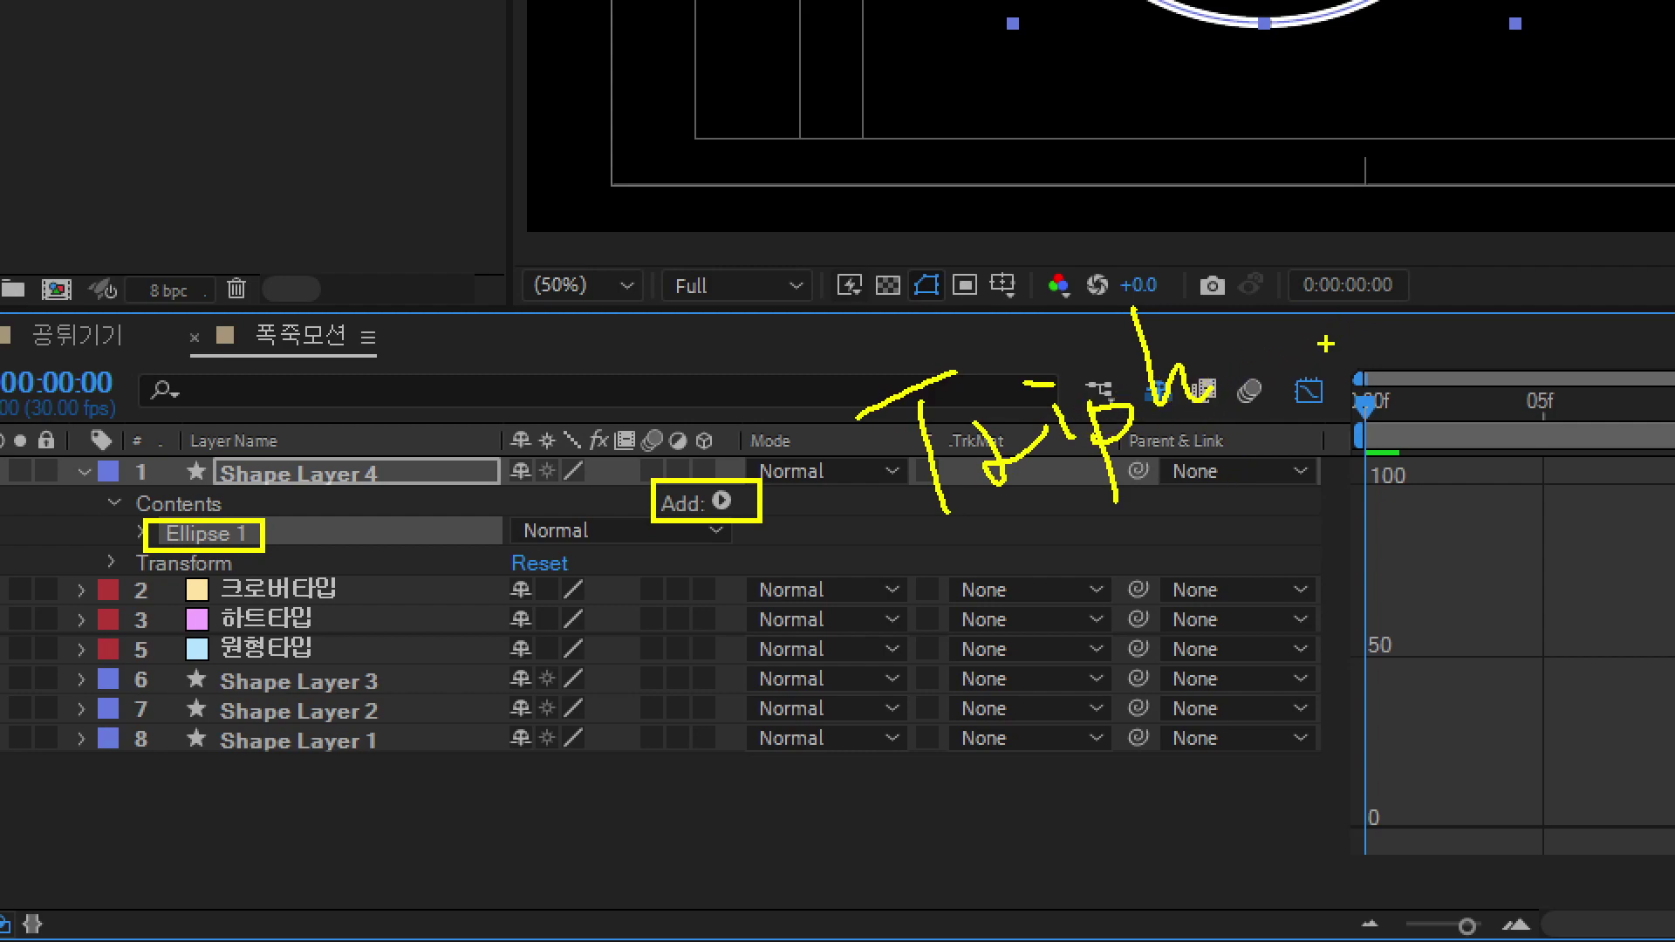
{"action": "key", "text": "ctrl+z"}
{"action": "key", "text": "ctrl+z"}
{"action": "key", "text": "ctrl+z"}
{"action": "key", "text": "ctrl+z"}
{"action": "left_click_drag", "start_coordinate": [1084, 431], "coordinate": [1192, 377]}
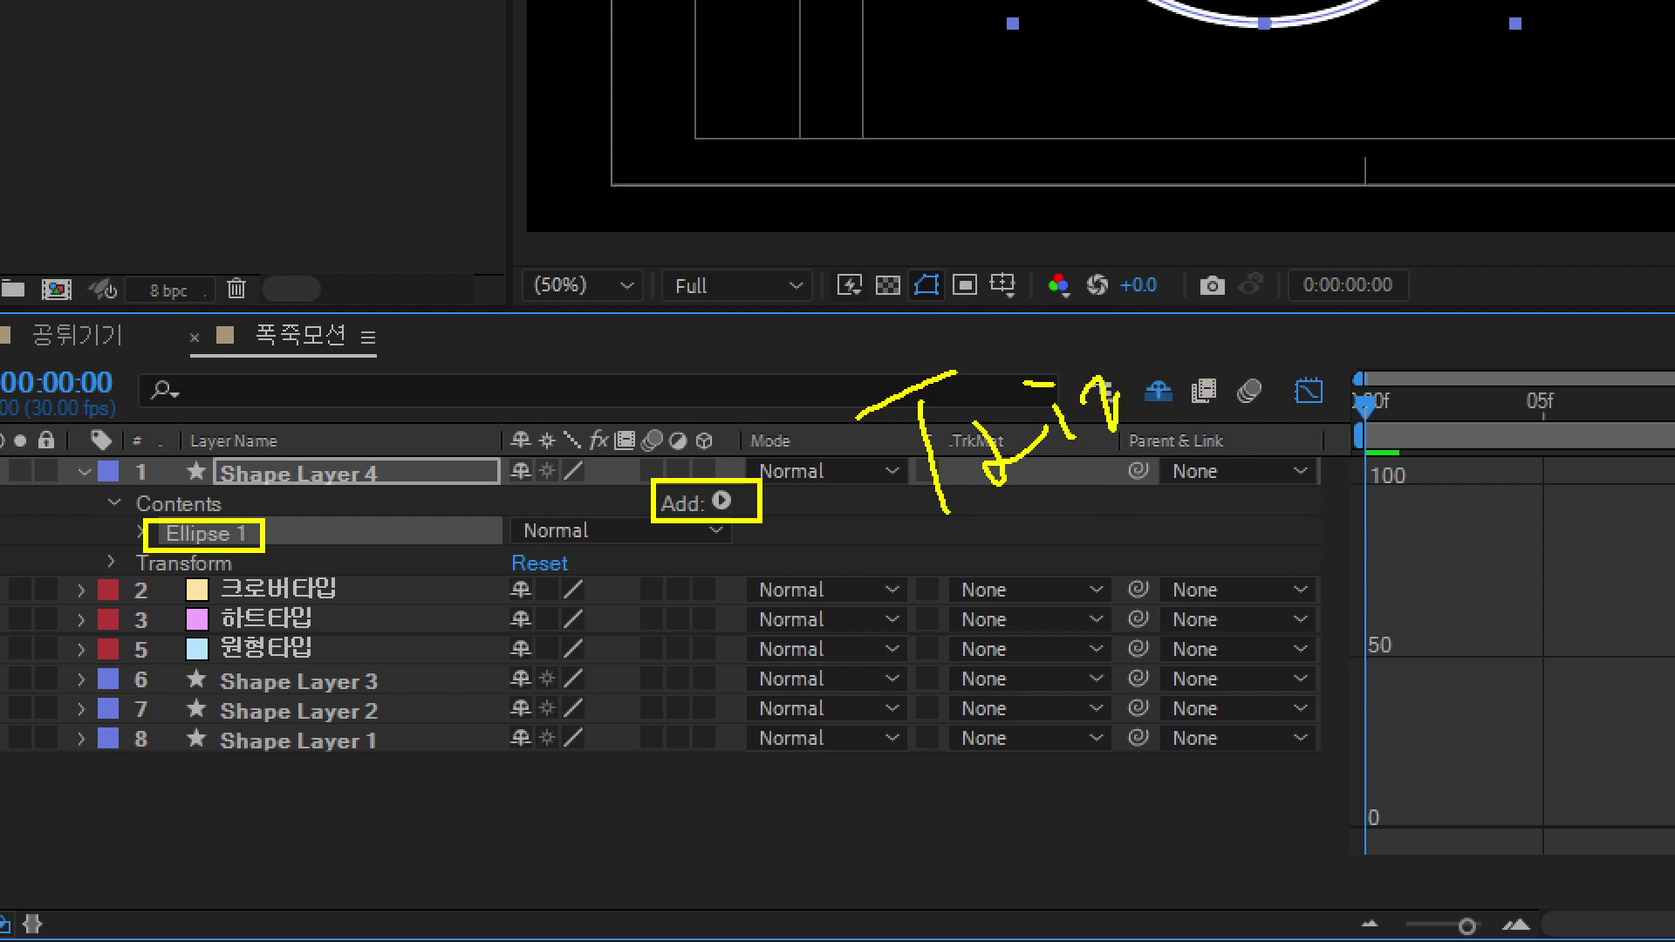
{"action": "left_click_drag", "start_coordinate": [1306, 438], "coordinate": [1293, 353]}
{"action": "left_click_drag", "start_coordinate": [1355, 275], "coordinate": [1398, 305]}
{"action": "mouse_move", "coordinate": [1393, 255]}
{"action": "left_mouse_down"}
{"action": "mouse_move", "coordinate": [1460, 220]}
{"action": "mouse_move", "coordinate": [1449, 309]}
{"action": "left_mouse_up"}
{"action": "left_click_drag", "start_coordinate": [1447, 157], "coordinate": [1527, 262]}
{"action": "left_click_drag", "start_coordinate": [1549, 170], "coordinate": [1540, 257]}
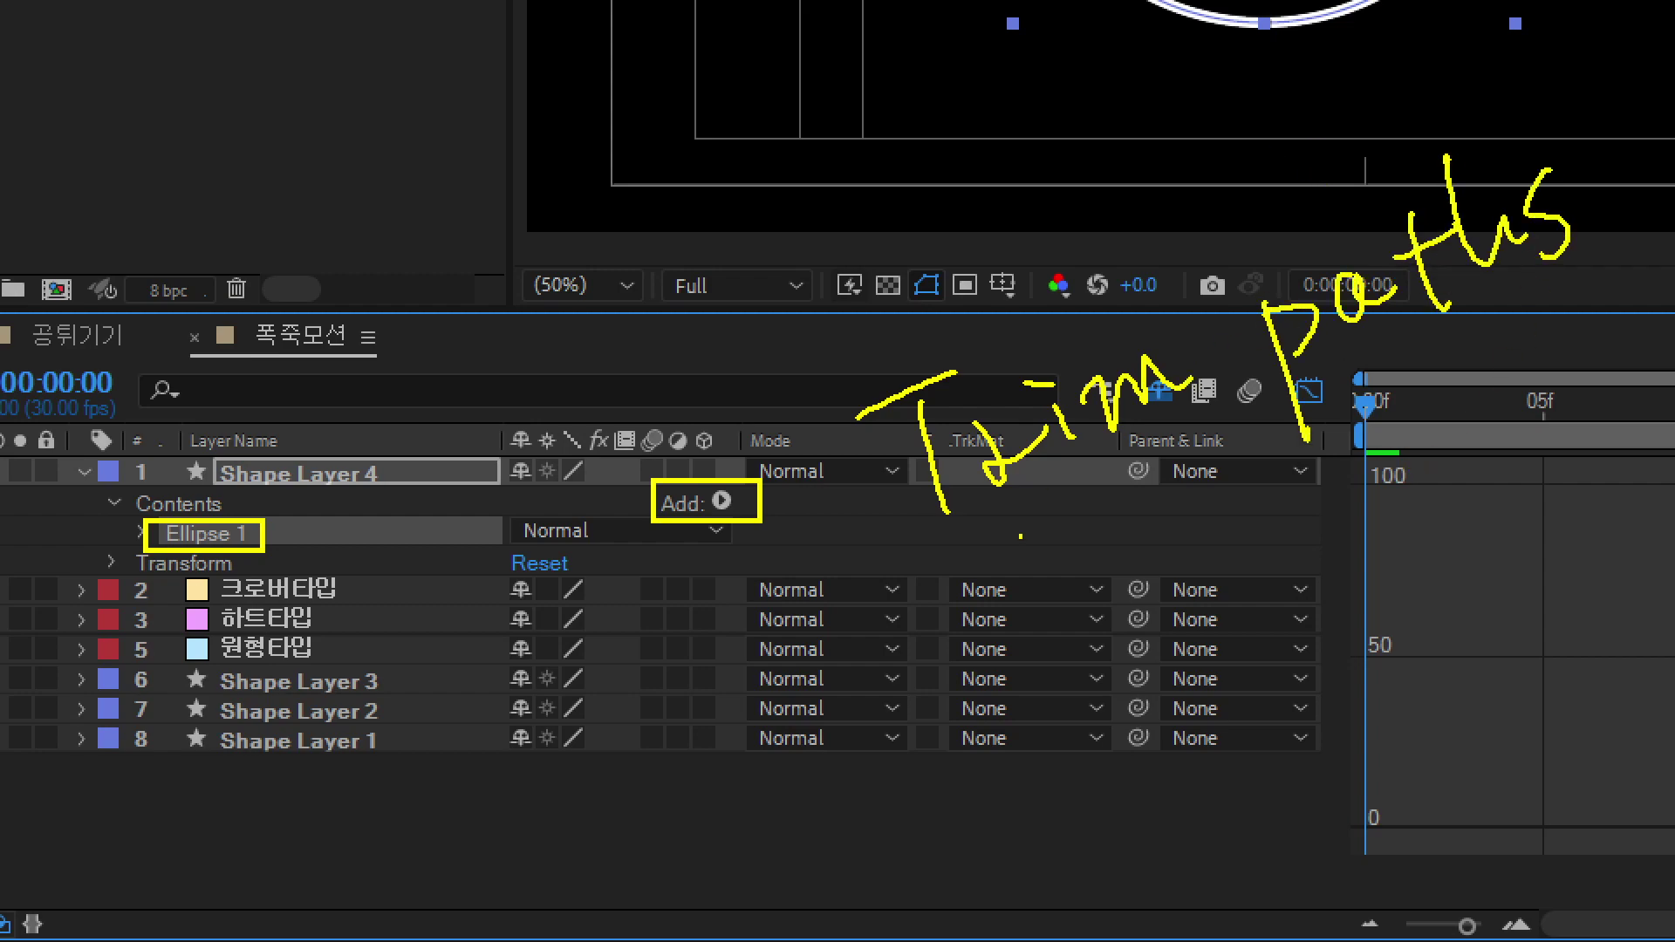
{"action": "mouse_move", "coordinate": [874, 601]}
{"action": "left_mouse_down"}
{"action": "mouse_move", "coordinate": [924, 724]}
{"action": "mouse_move", "coordinate": [999, 685]}
{"action": "left_mouse_up"}
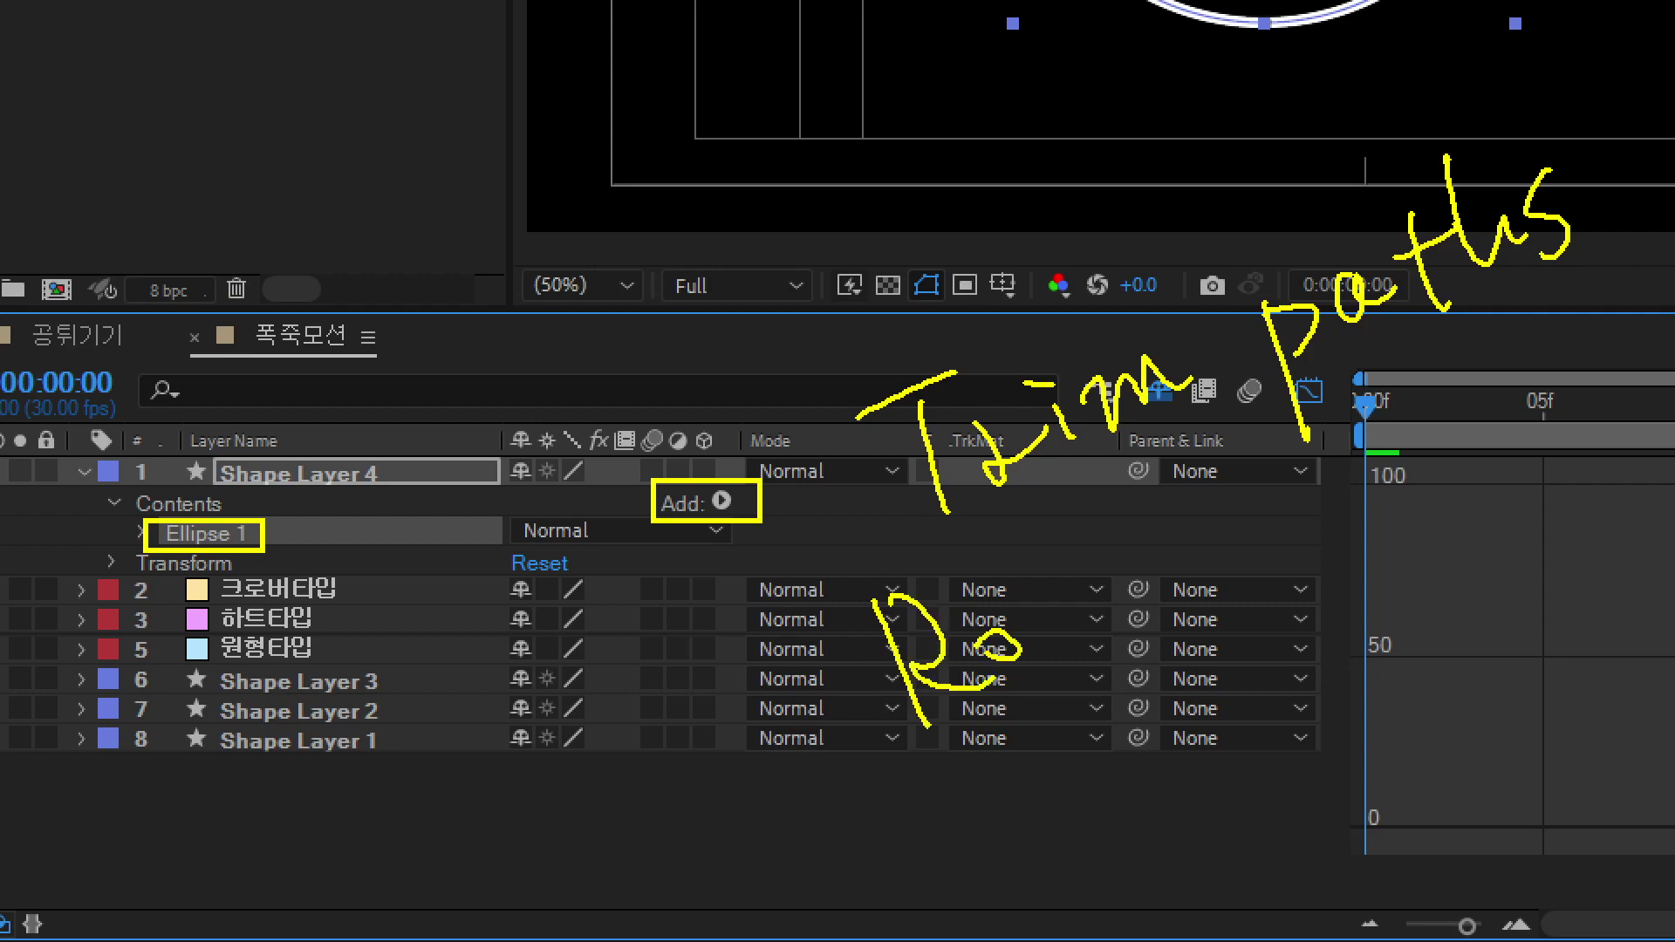
{"action": "left_click_drag", "start_coordinate": [1038, 615], "coordinate": [1012, 676]}
{"action": "mouse_move", "coordinate": [1069, 615]}
{"action": "left_mouse_down"}
{"action": "mouse_move", "coordinate": [1094, 711]}
{"action": "mouse_move", "coordinate": [1145, 583]}
{"action": "mouse_move", "coordinate": [1167, 628]}
{"action": "left_mouse_up"}
{"action": "left_click_drag", "start_coordinate": [1183, 546], "coordinate": [1197, 596]}
{"action": "left_click_drag", "start_coordinate": [1190, 564], "coordinate": [1272, 489]}
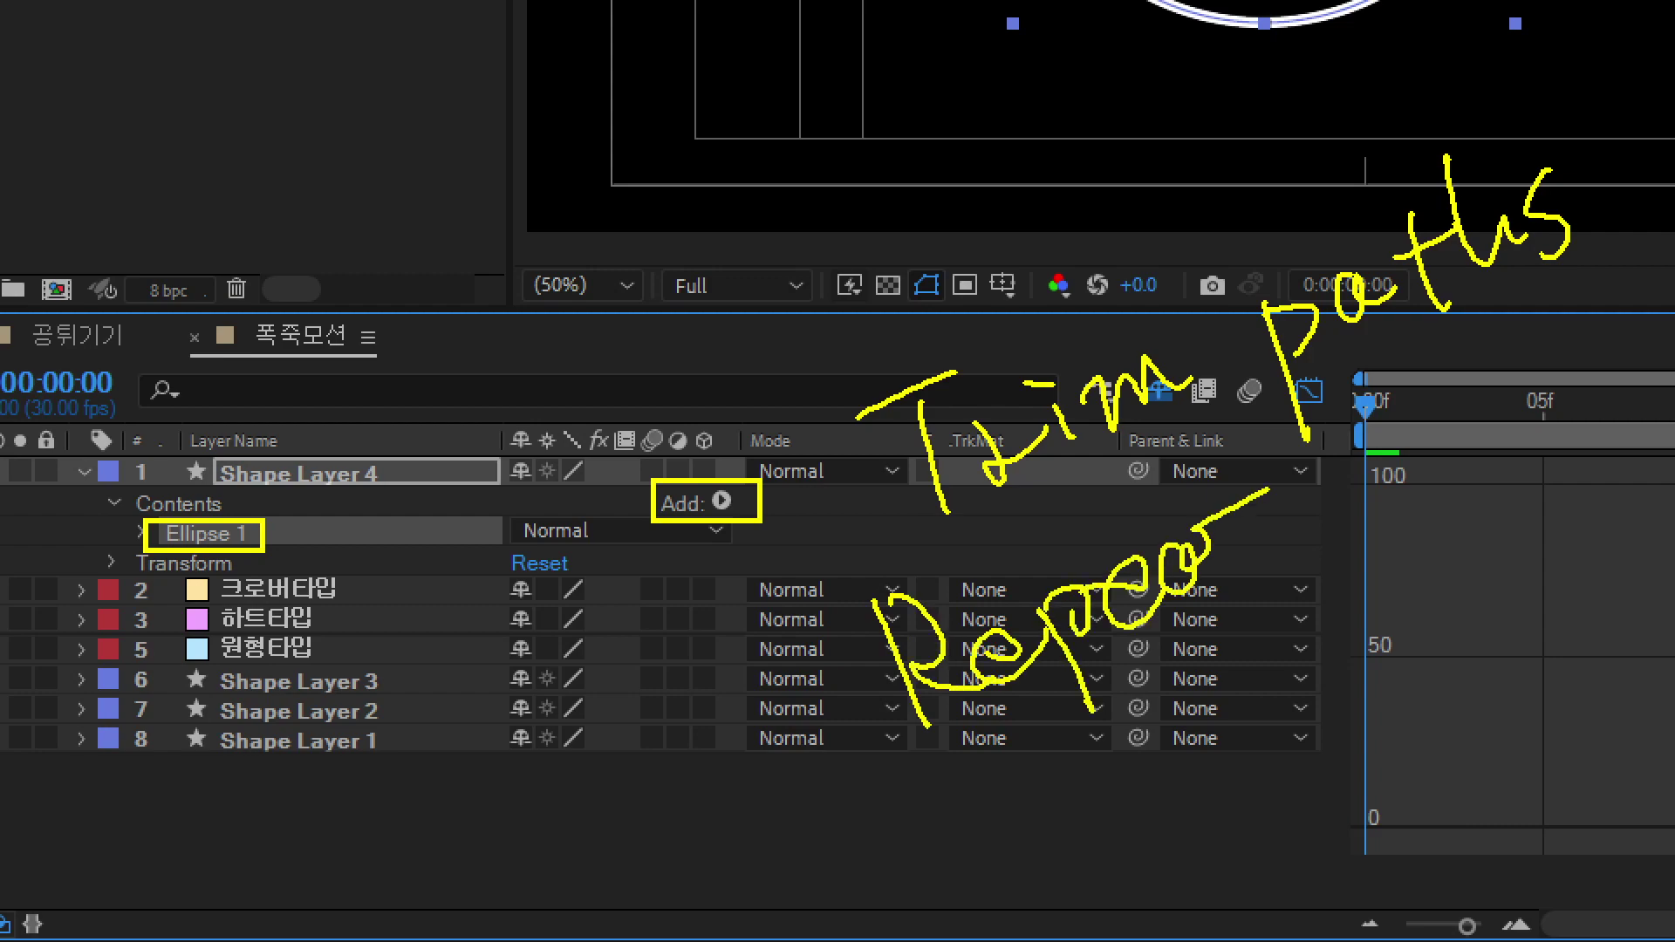
{"action": "left_click_drag", "start_coordinate": [1221, 439], "coordinate": [1247, 579]}
{"action": "mouse_move", "coordinate": [1273, 524]}
{"action": "left_mouse_down"}
{"action": "mouse_move", "coordinate": [1333, 454]}
{"action": "mouse_move", "coordinate": [1394, 458]}
{"action": "left_mouse_up"}
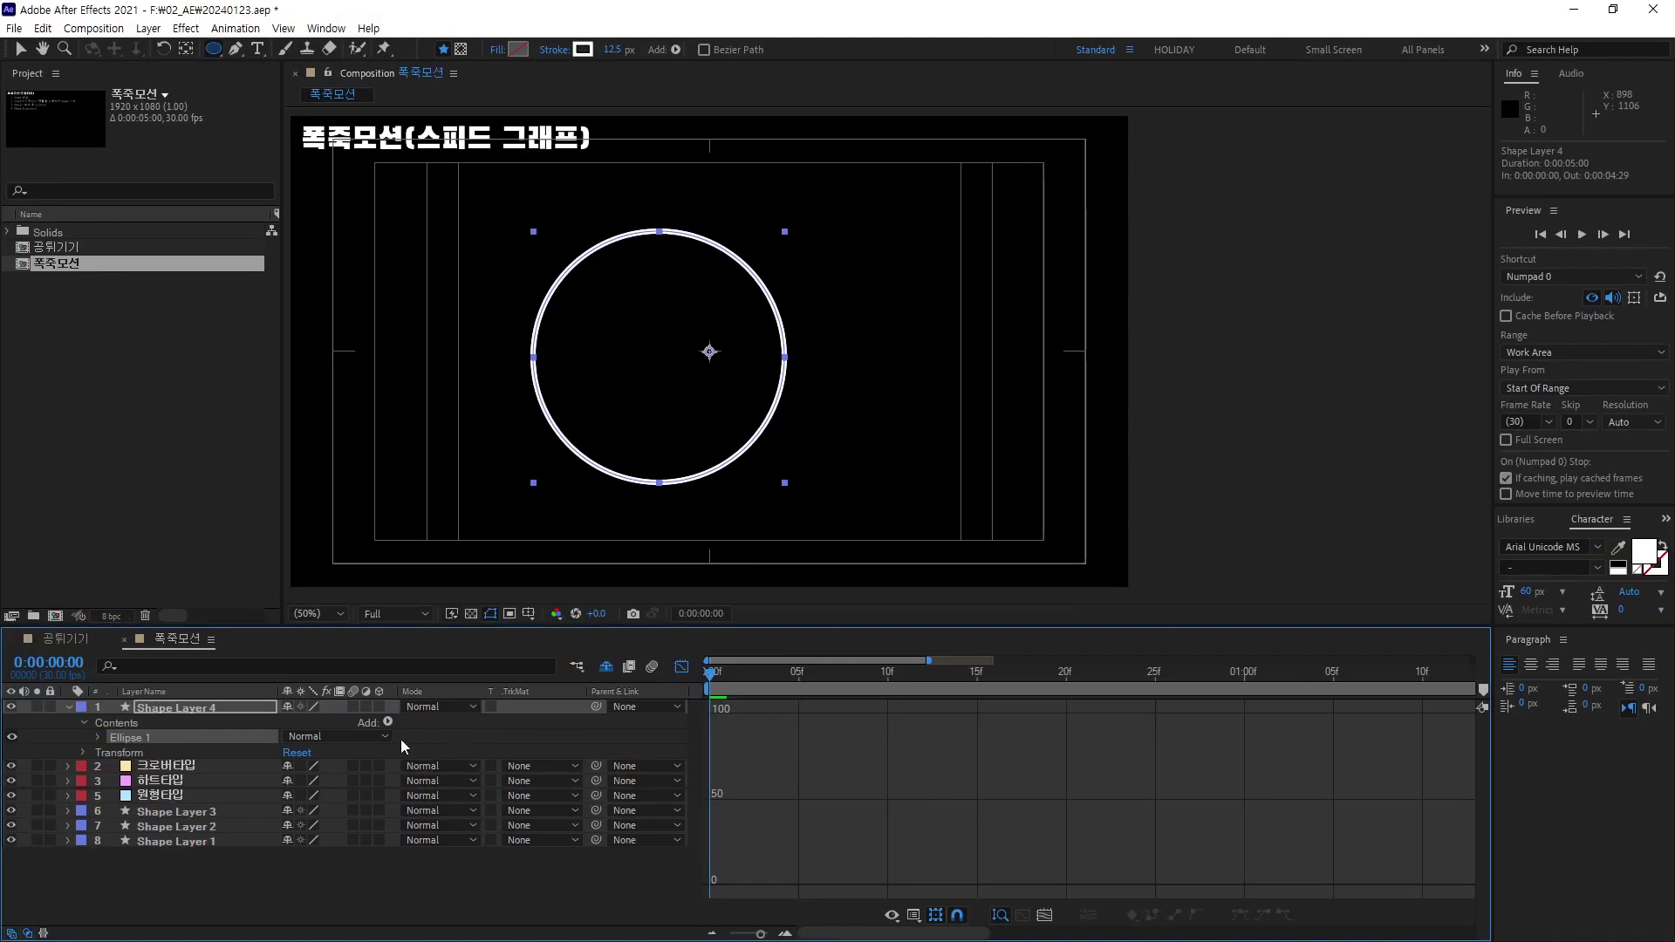
Add Trim Paths and then a Repeater to Ellipse 1 on Shape Layer 4.
{"action": "left_click", "coordinate": [387, 723]}
{"action": "left_click", "coordinate": [467, 629]}
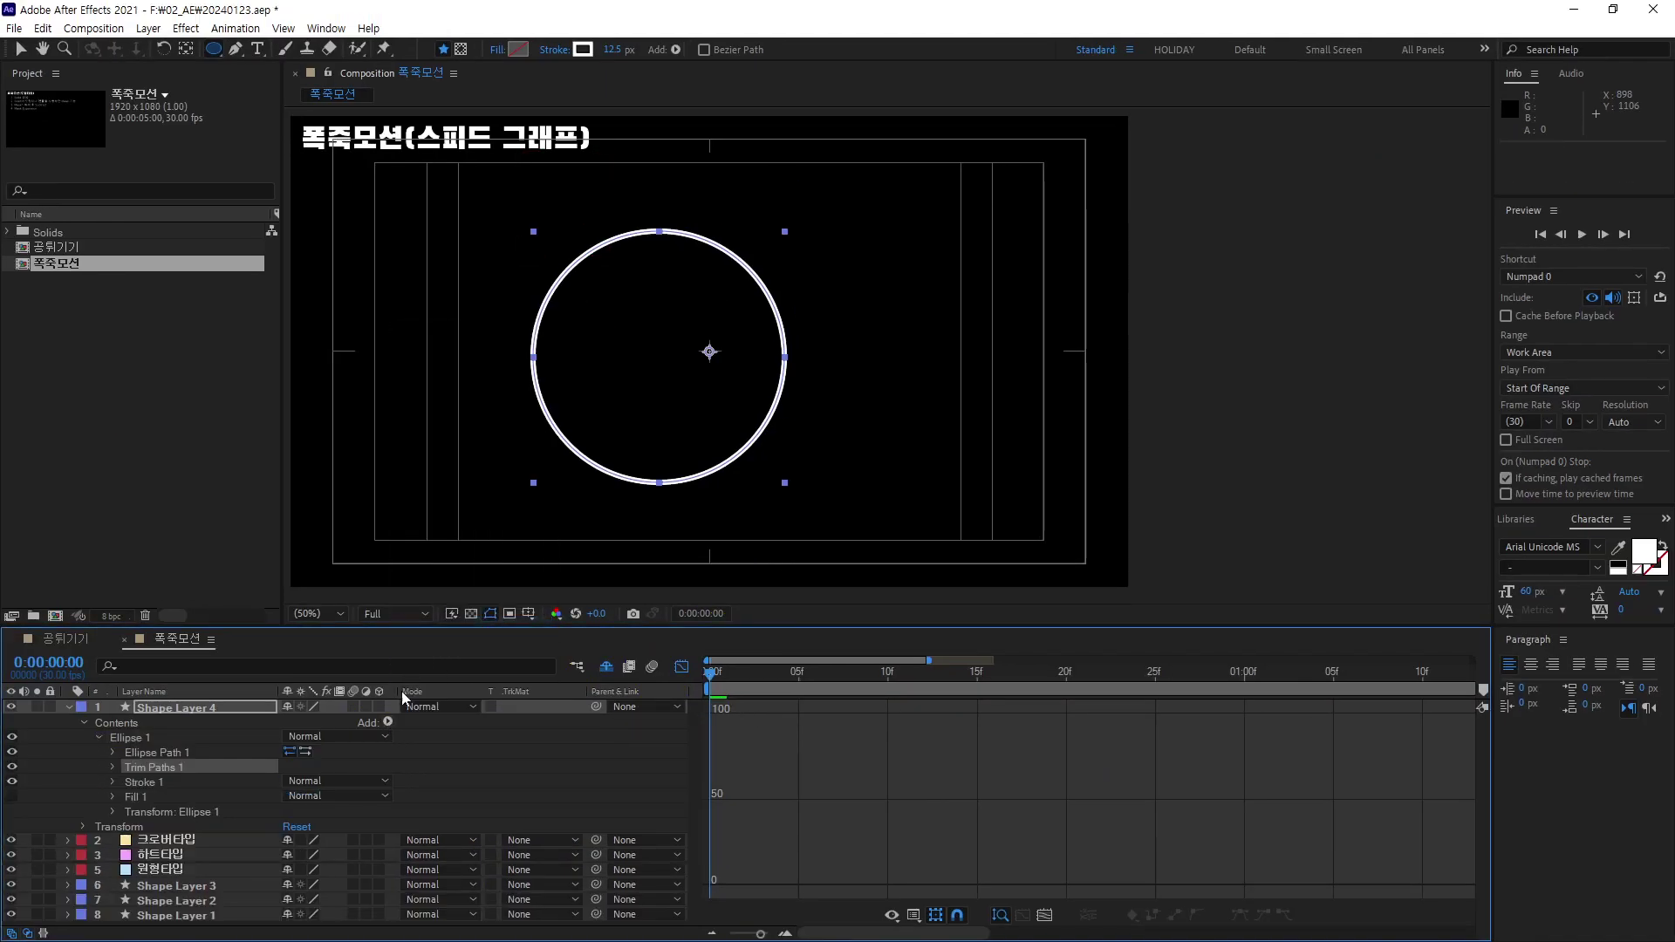
{"action": "left_click", "coordinate": [388, 724]}
{"action": "left_click", "coordinate": [466, 589]}
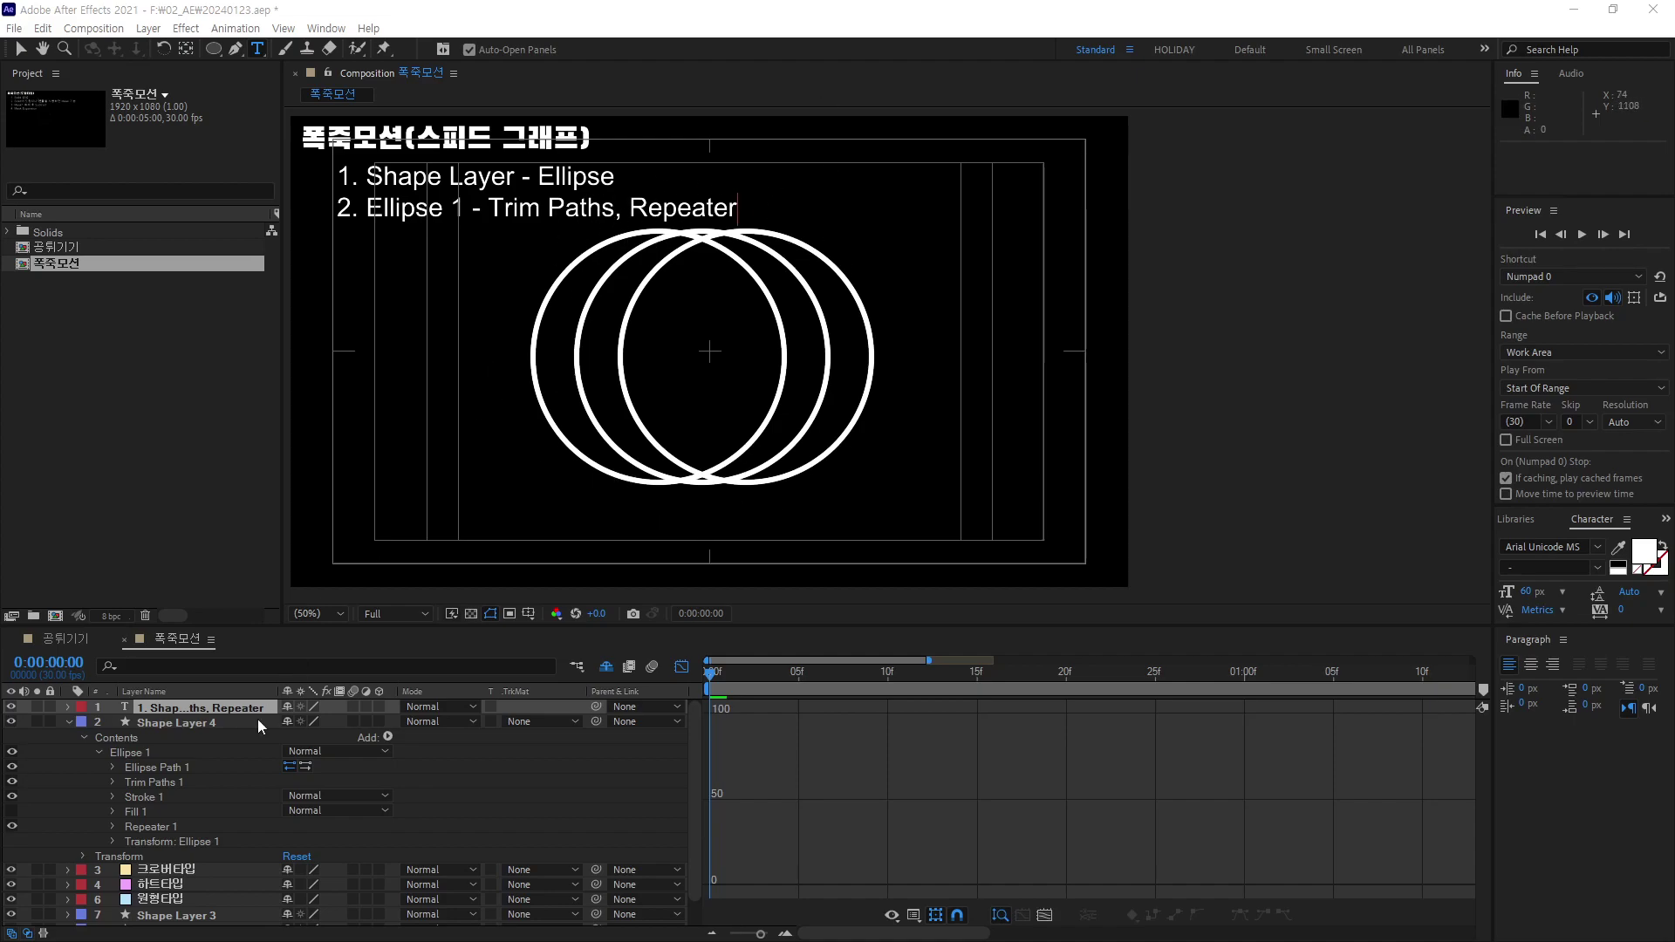
Set Trim Paths 1 End to 70% and expand Repeater 1's settings.
{"action": "left_click", "coordinate": [150, 783]}
{"action": "left_click", "coordinate": [149, 784]}
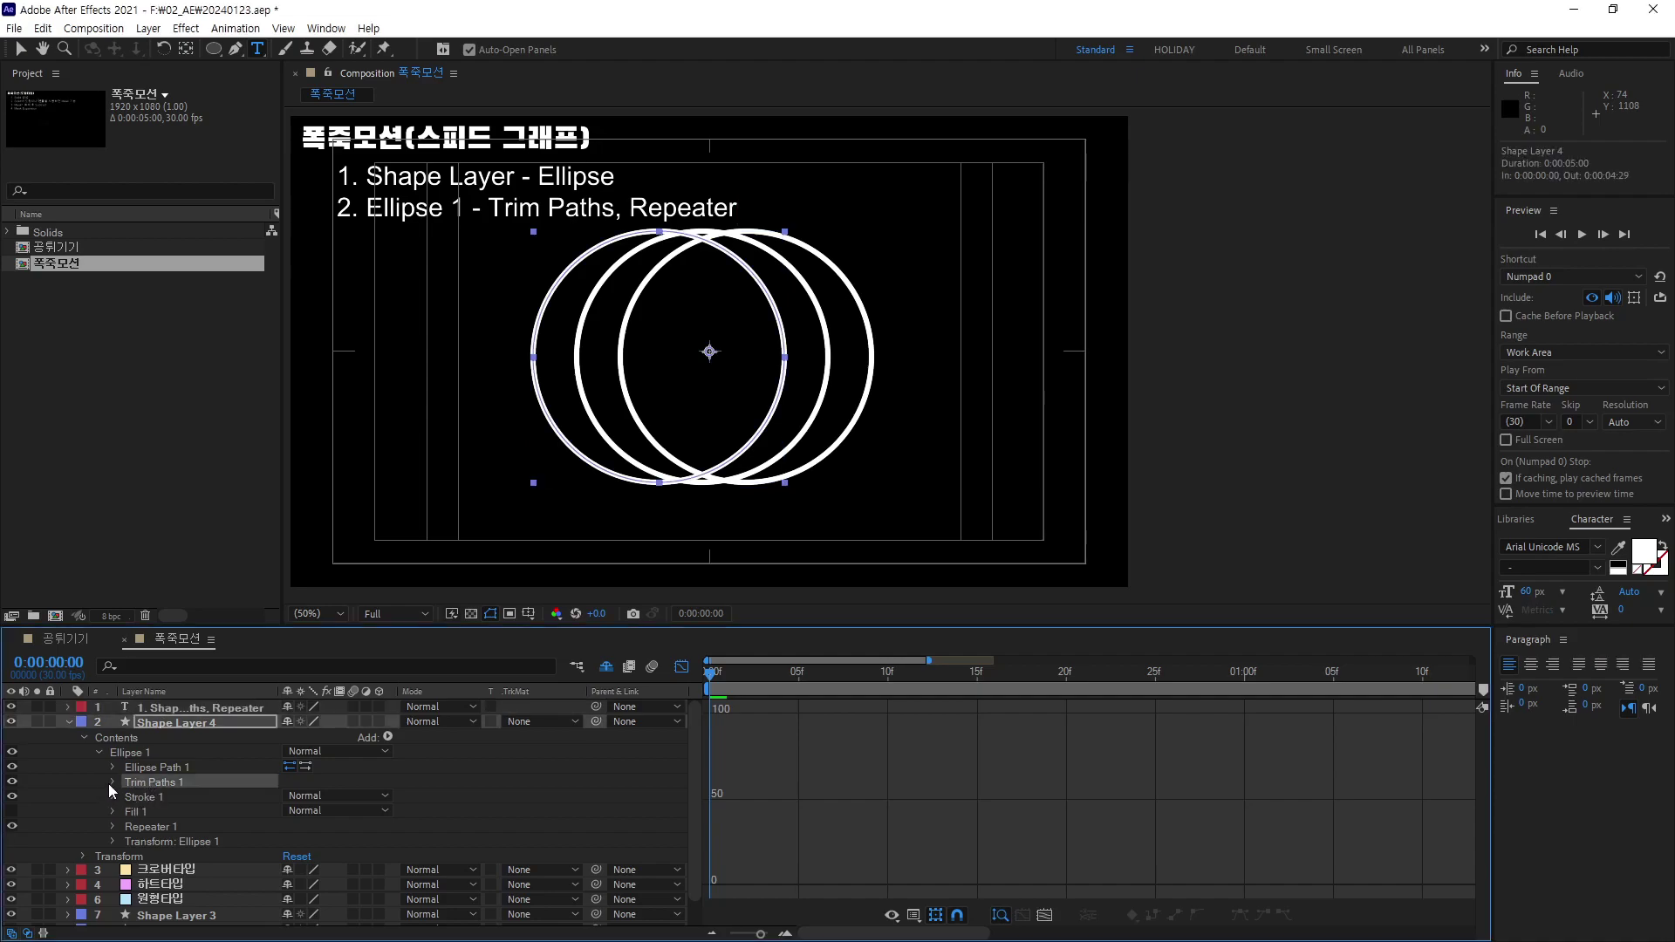
{"action": "left_click", "coordinate": [111, 783]}
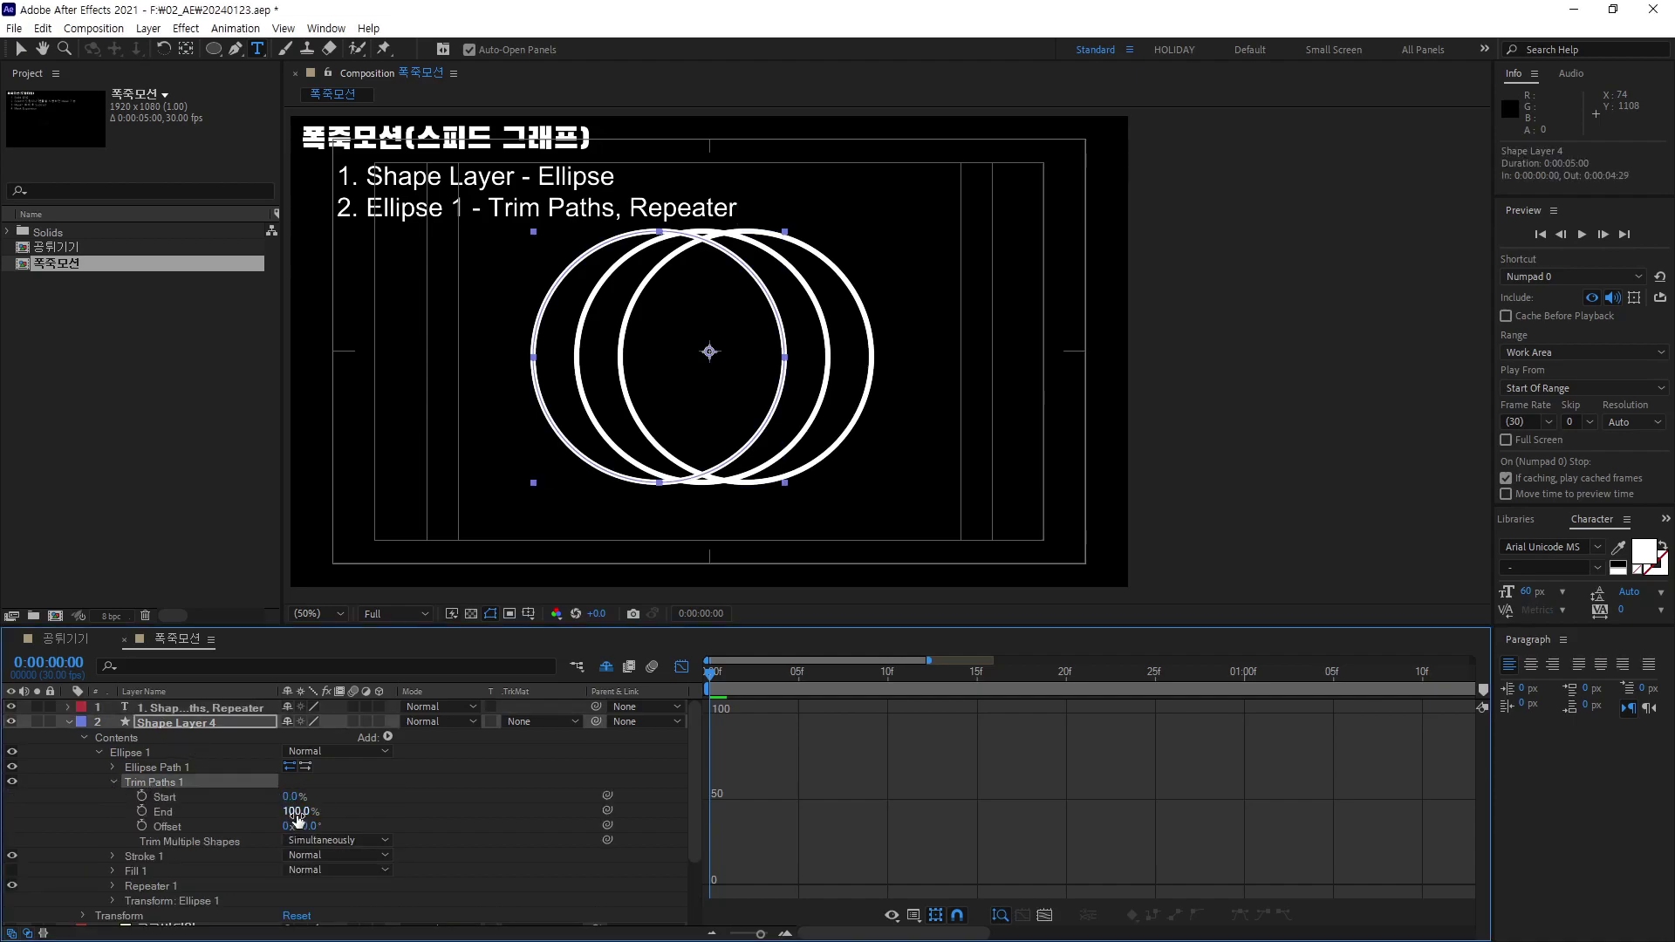
{"action": "left_click_drag", "start_coordinate": [295, 811], "coordinate": [288, 812]}
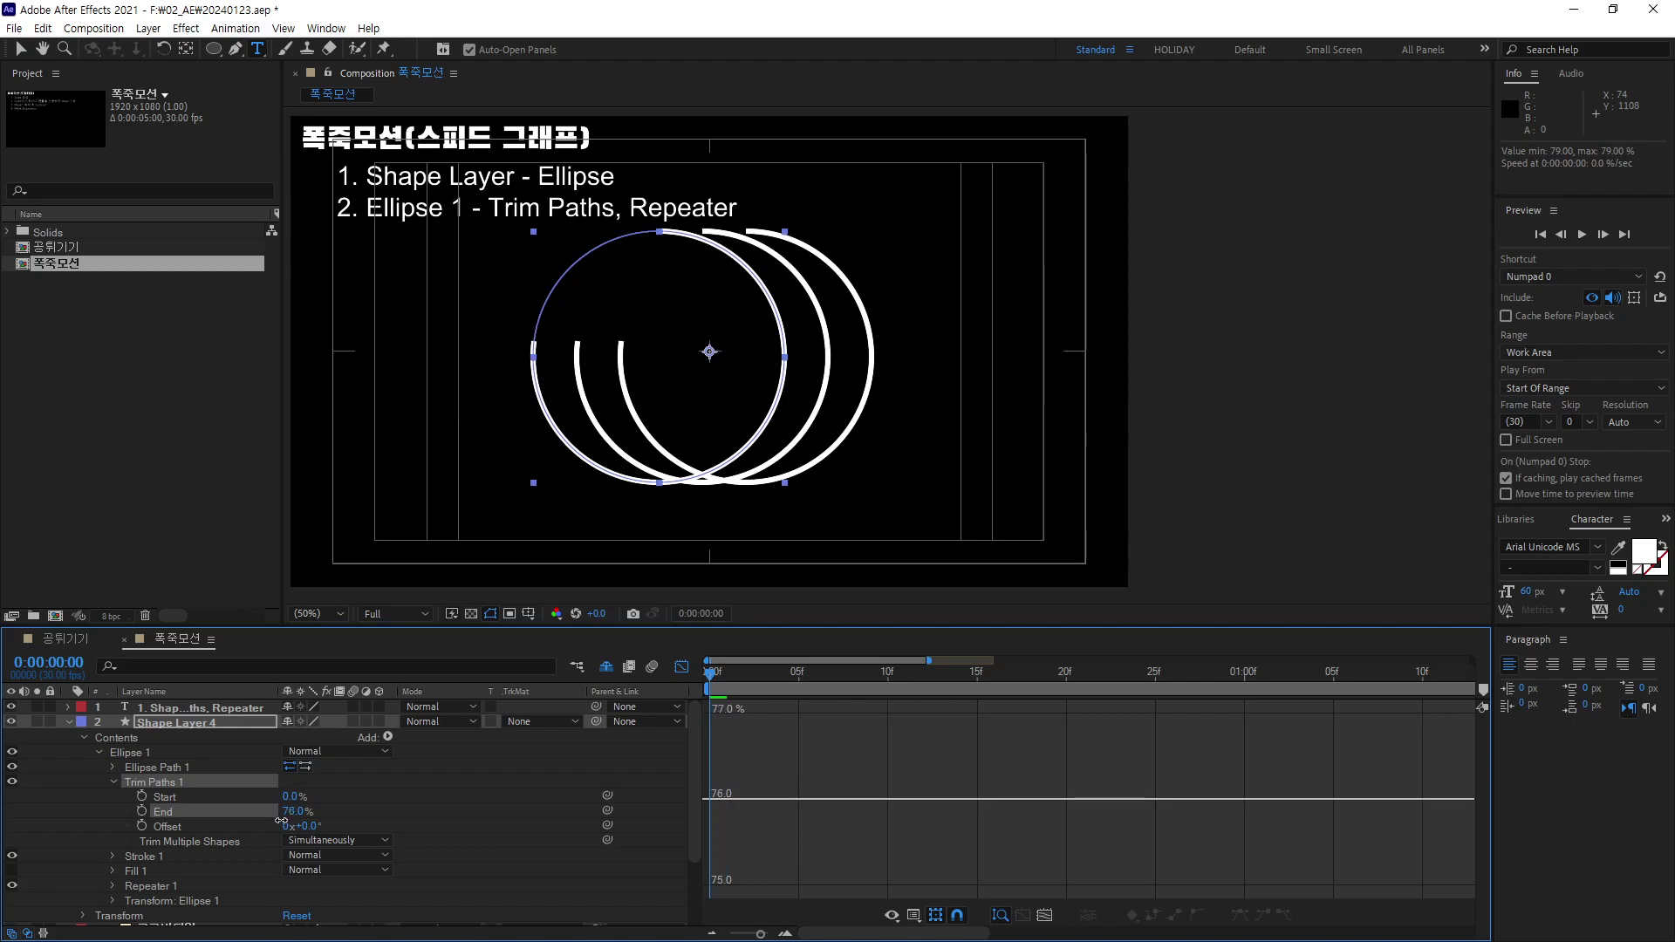
{"action": "left_click", "coordinate": [288, 812]}
{"action": "type", "text": "70"}
{"action": "key", "text": "Return"}
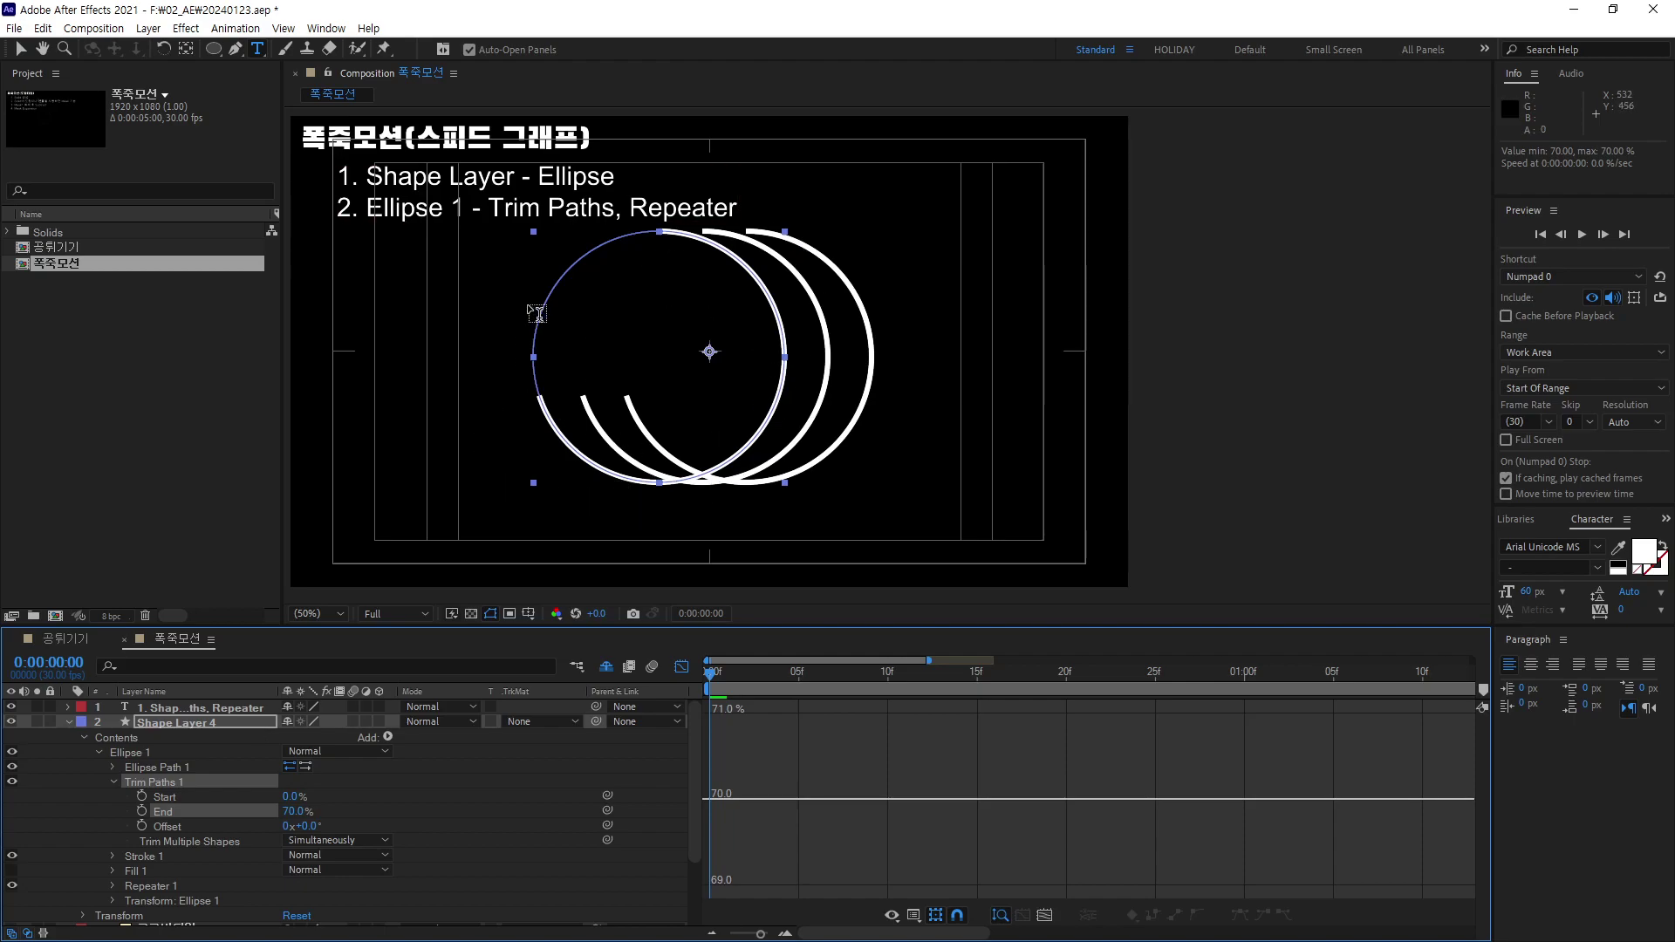
{"action": "left_click", "coordinate": [112, 887]}
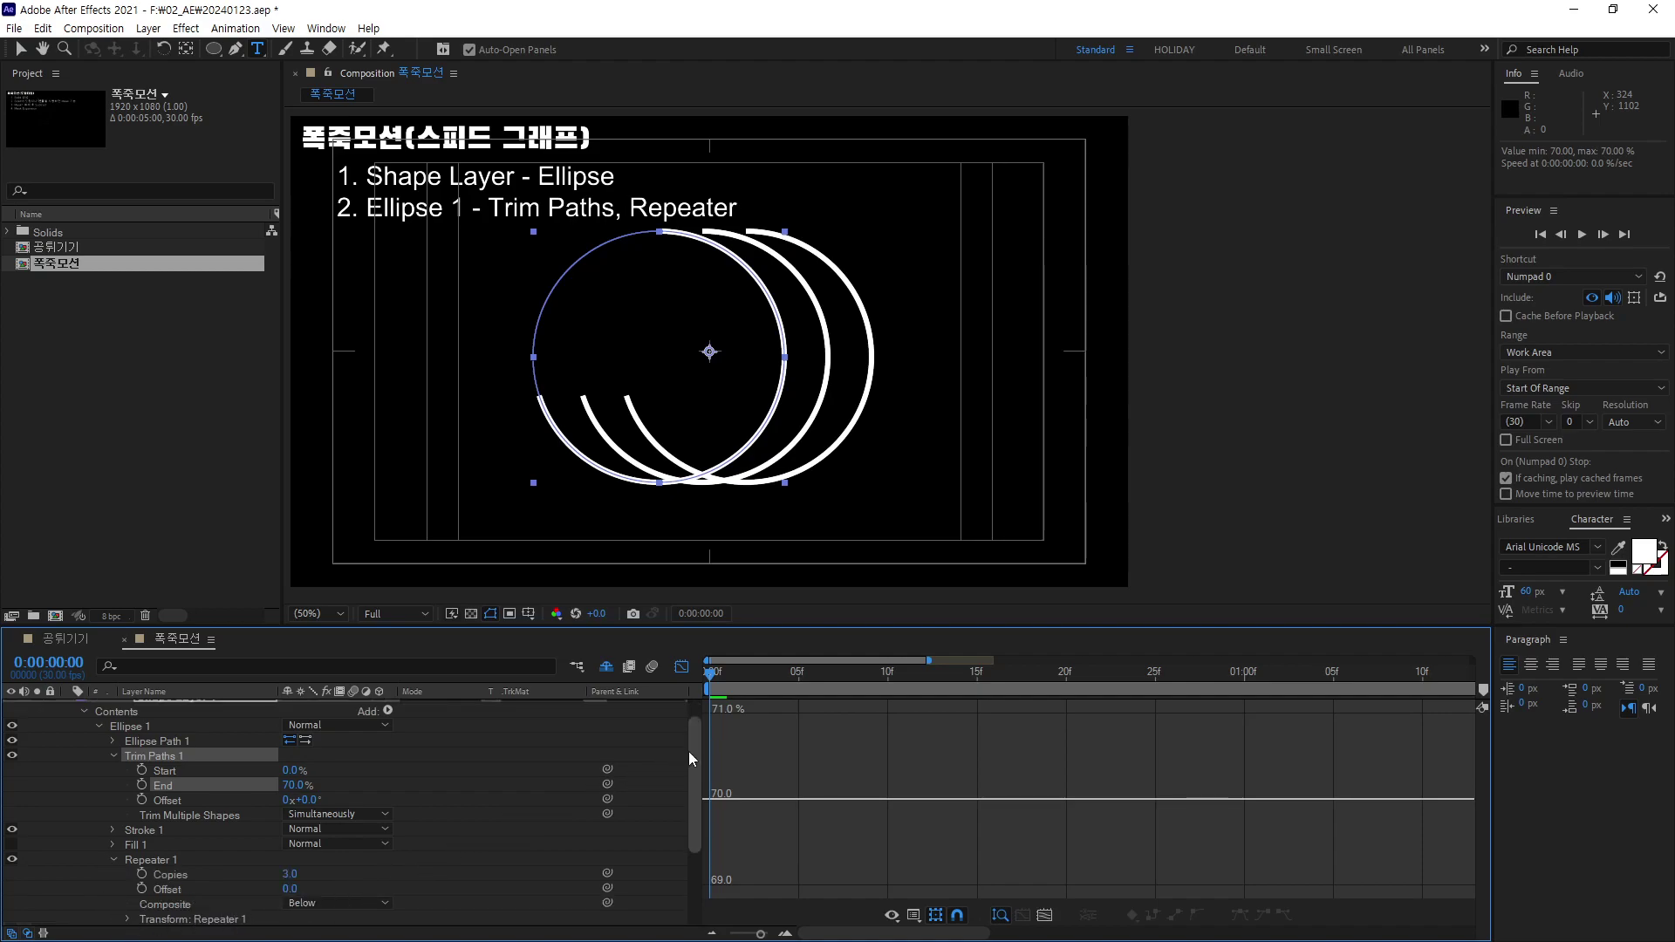
{"action": "left_click_drag", "start_coordinate": [689, 751], "coordinate": [690, 808]}
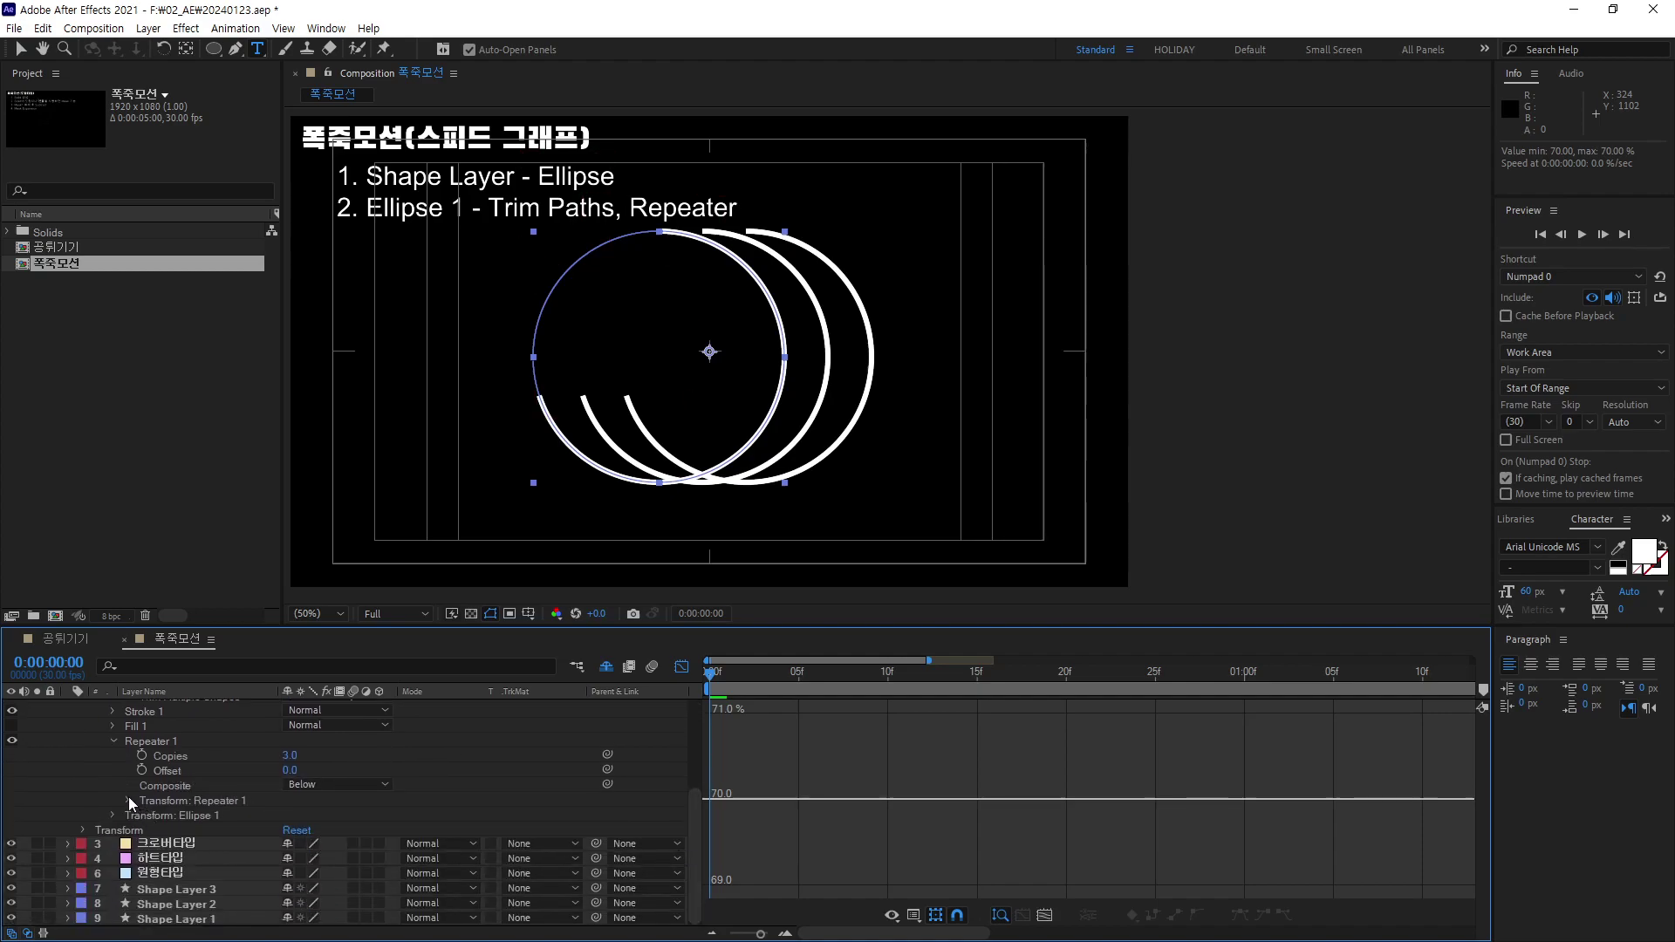
Set Repeater 1's transform to Position x 0, Rotation 45° and Scale 85%.
{"action": "left_click", "coordinate": [128, 800]}
{"action": "left_click", "coordinate": [295, 830]}
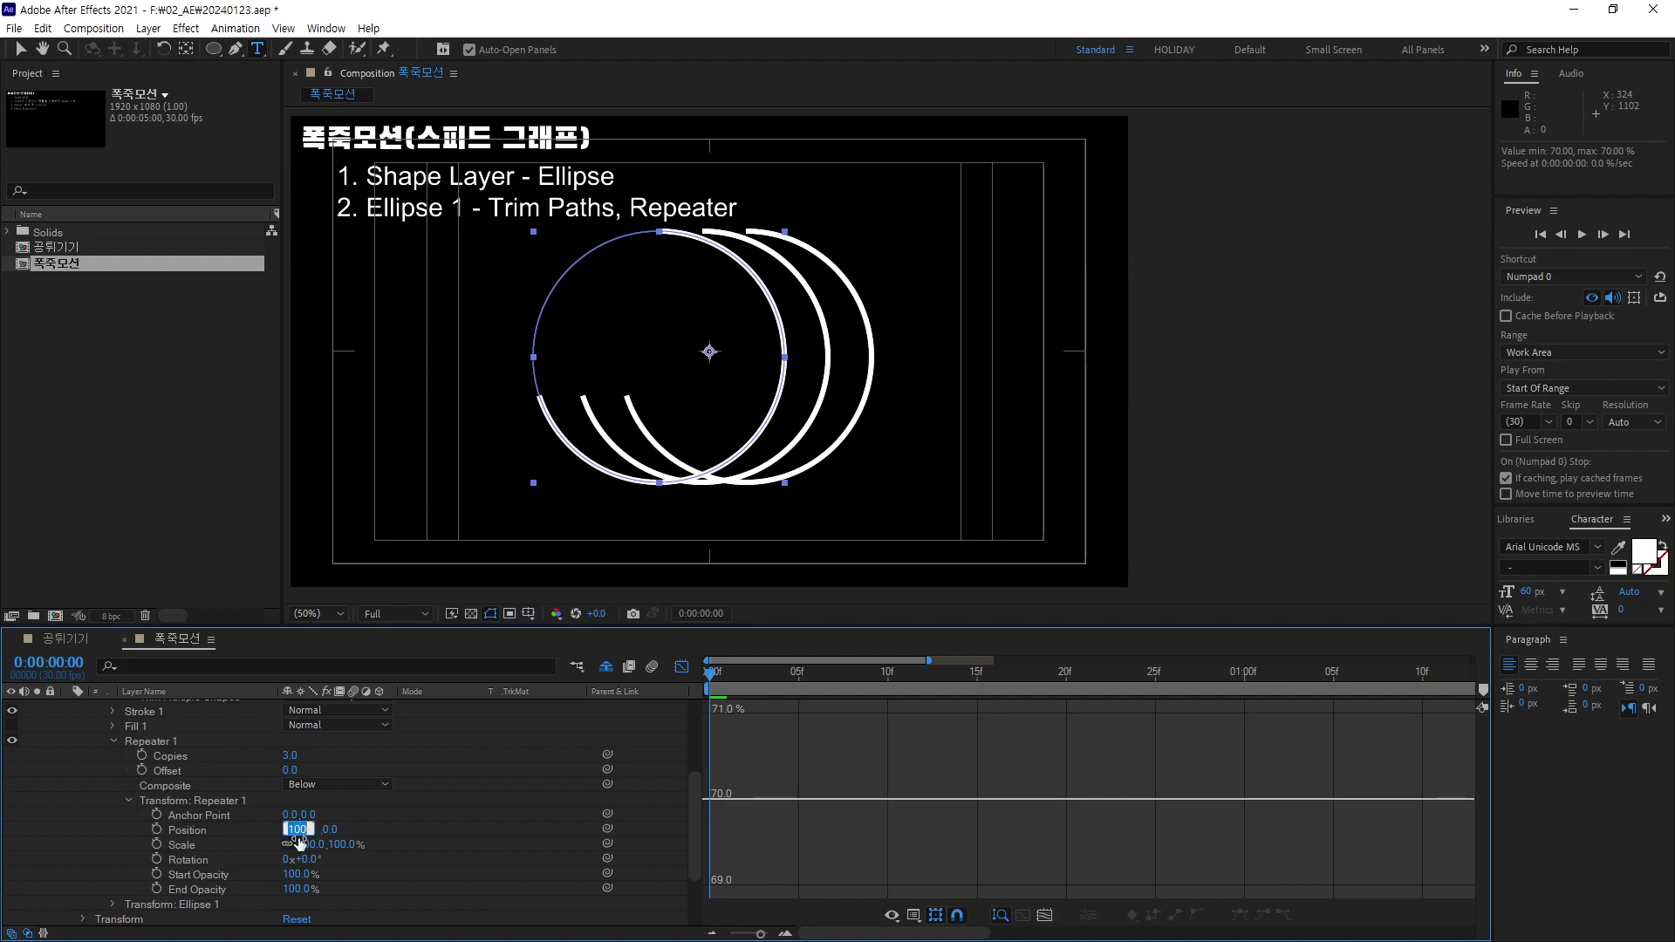
{"action": "type", "text": "0"}
{"action": "key", "text": "Return"}
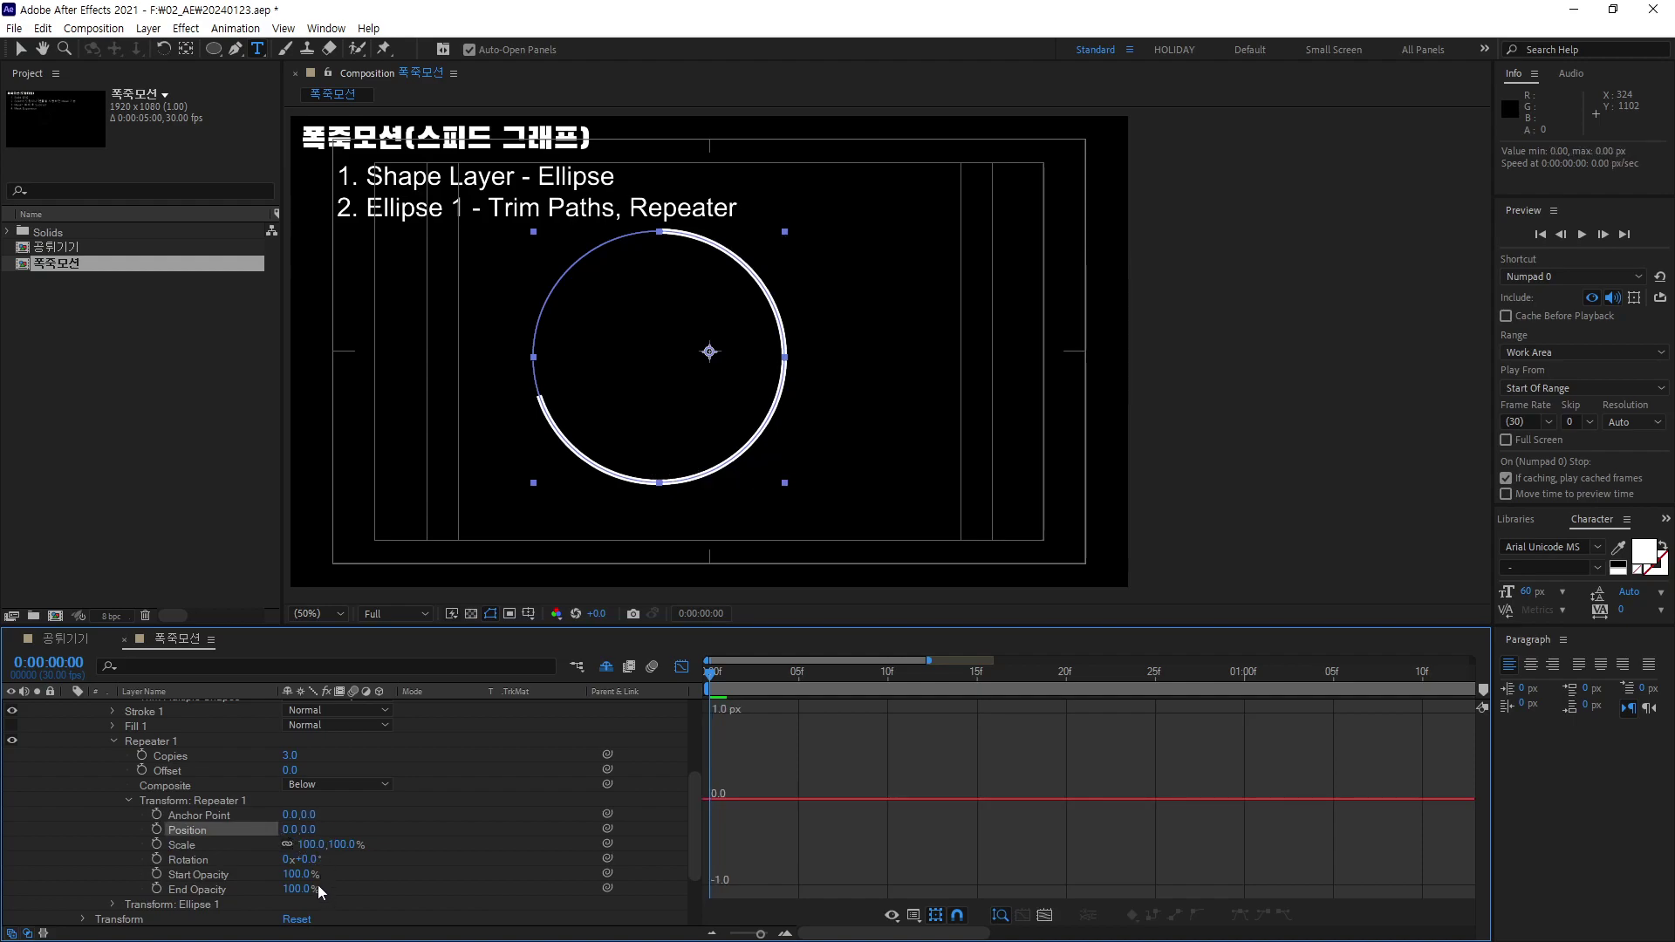
{"action": "mouse_move", "coordinate": [311, 844]}
{"action": "left_mouse_down"}
{"action": "mouse_move", "coordinate": [294, 846]}
{"action": "mouse_move", "coordinate": [361, 873]}
{"action": "left_mouse_up"}
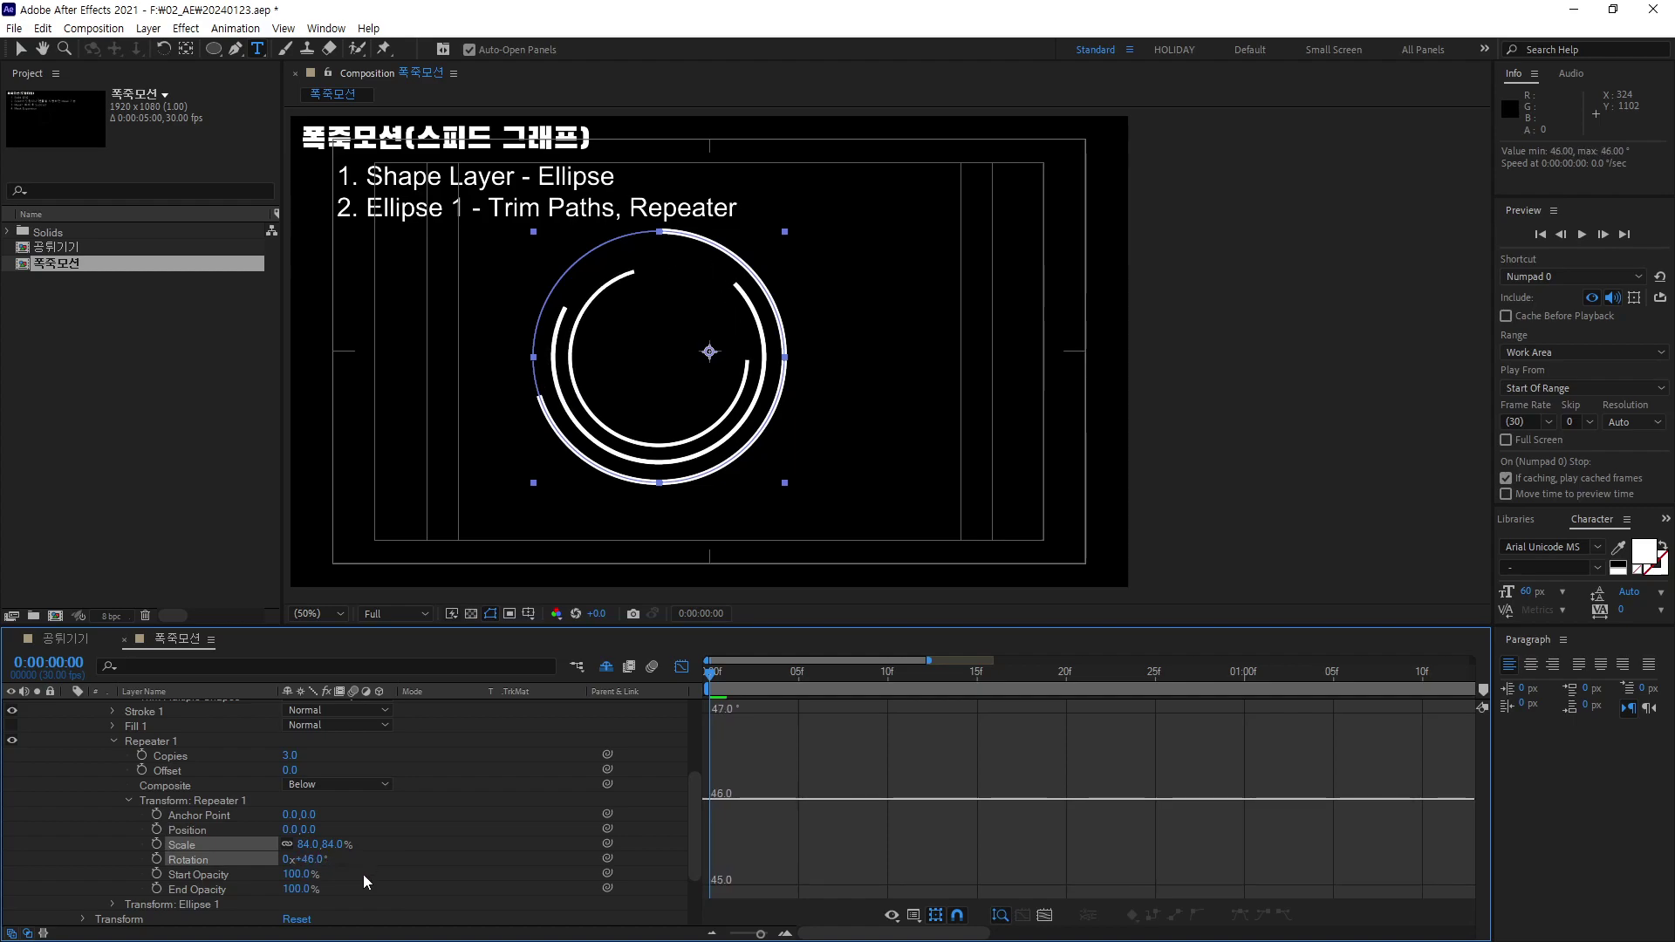
{"action": "left_click", "coordinate": [365, 856]}
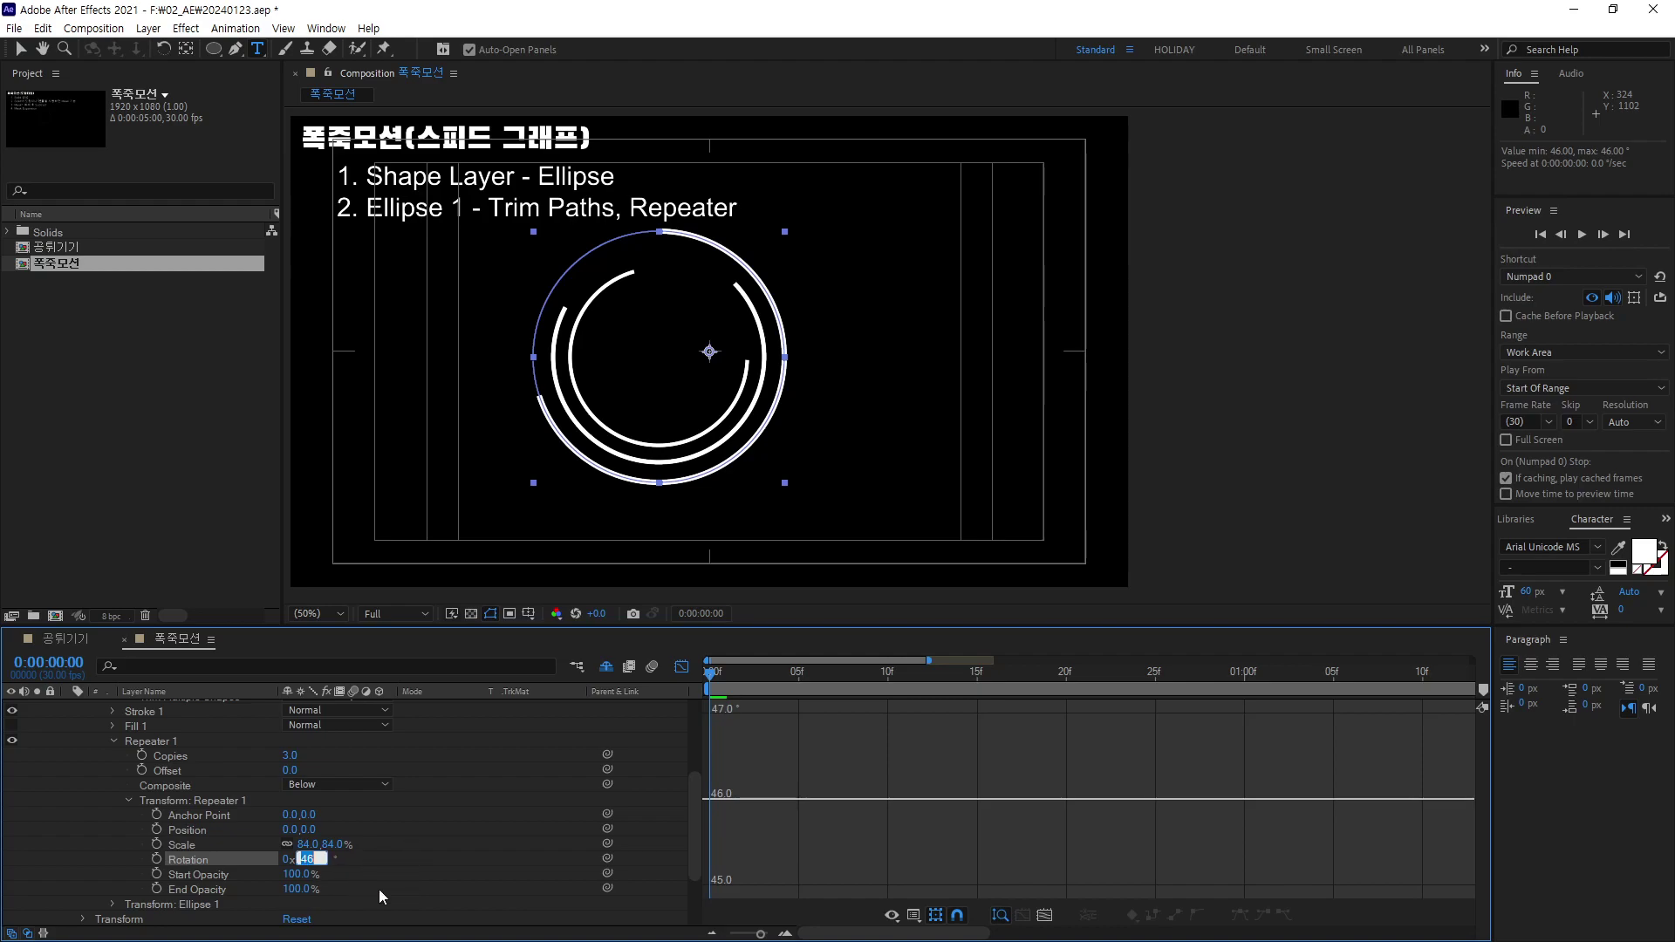
{"action": "left_click_drag", "start_coordinate": [315, 865], "coordinate": [381, 896]}
{"action": "left_click", "coordinate": [307, 844]}
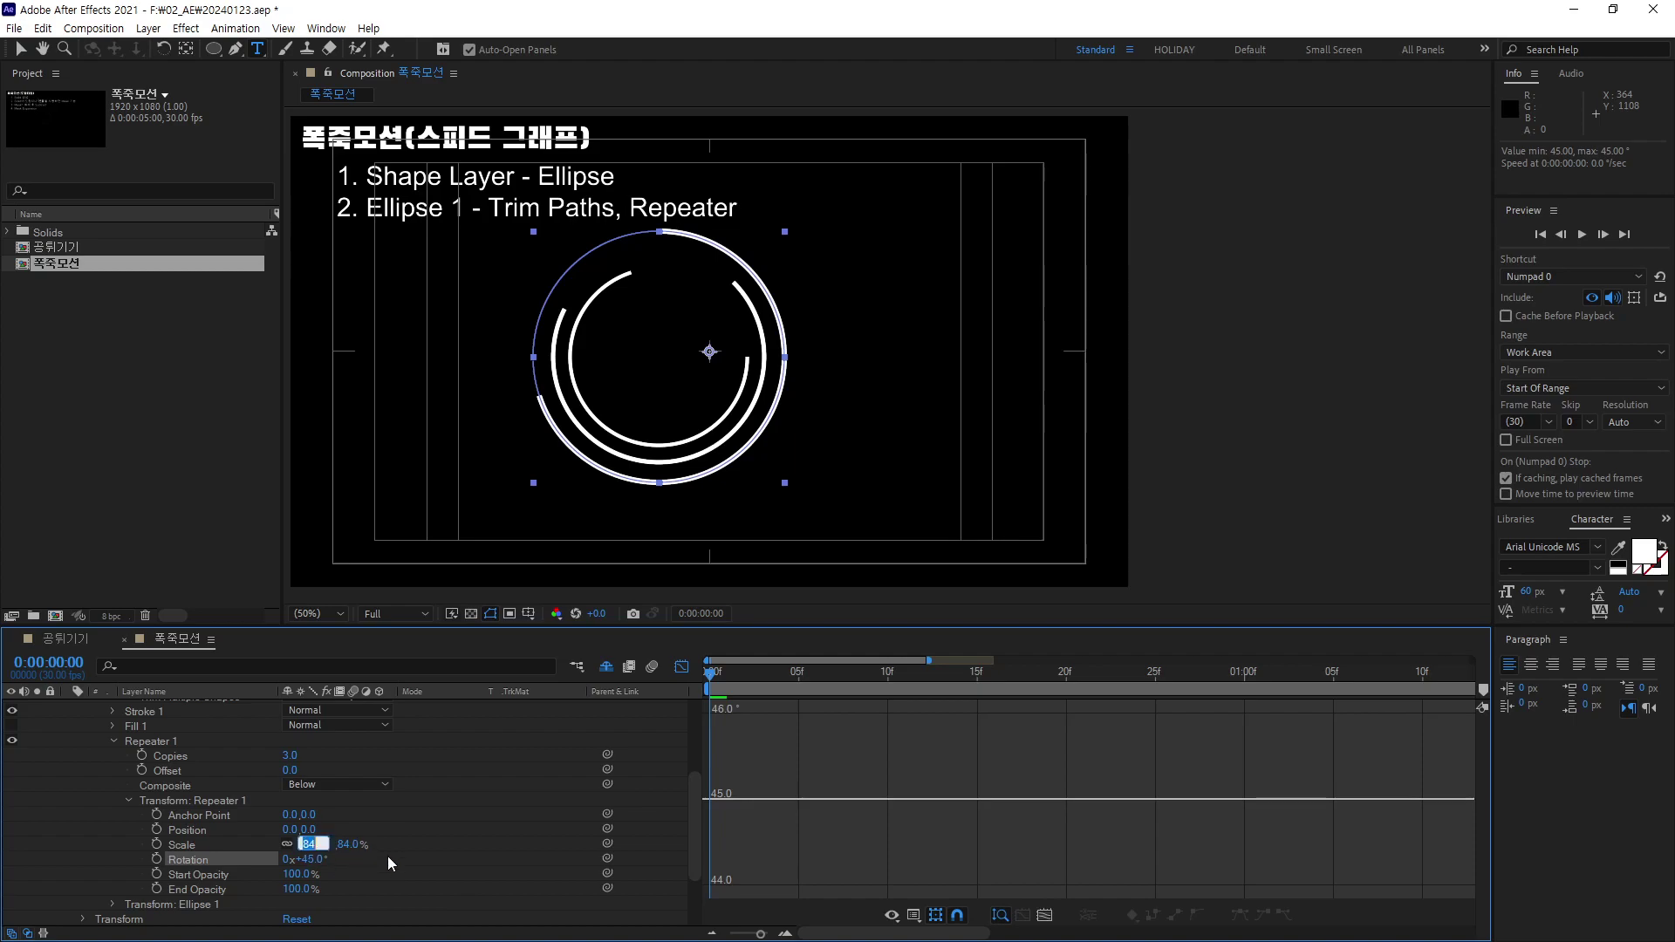
{"action": "type", "text": "85"}
{"action": "key", "text": "Return"}
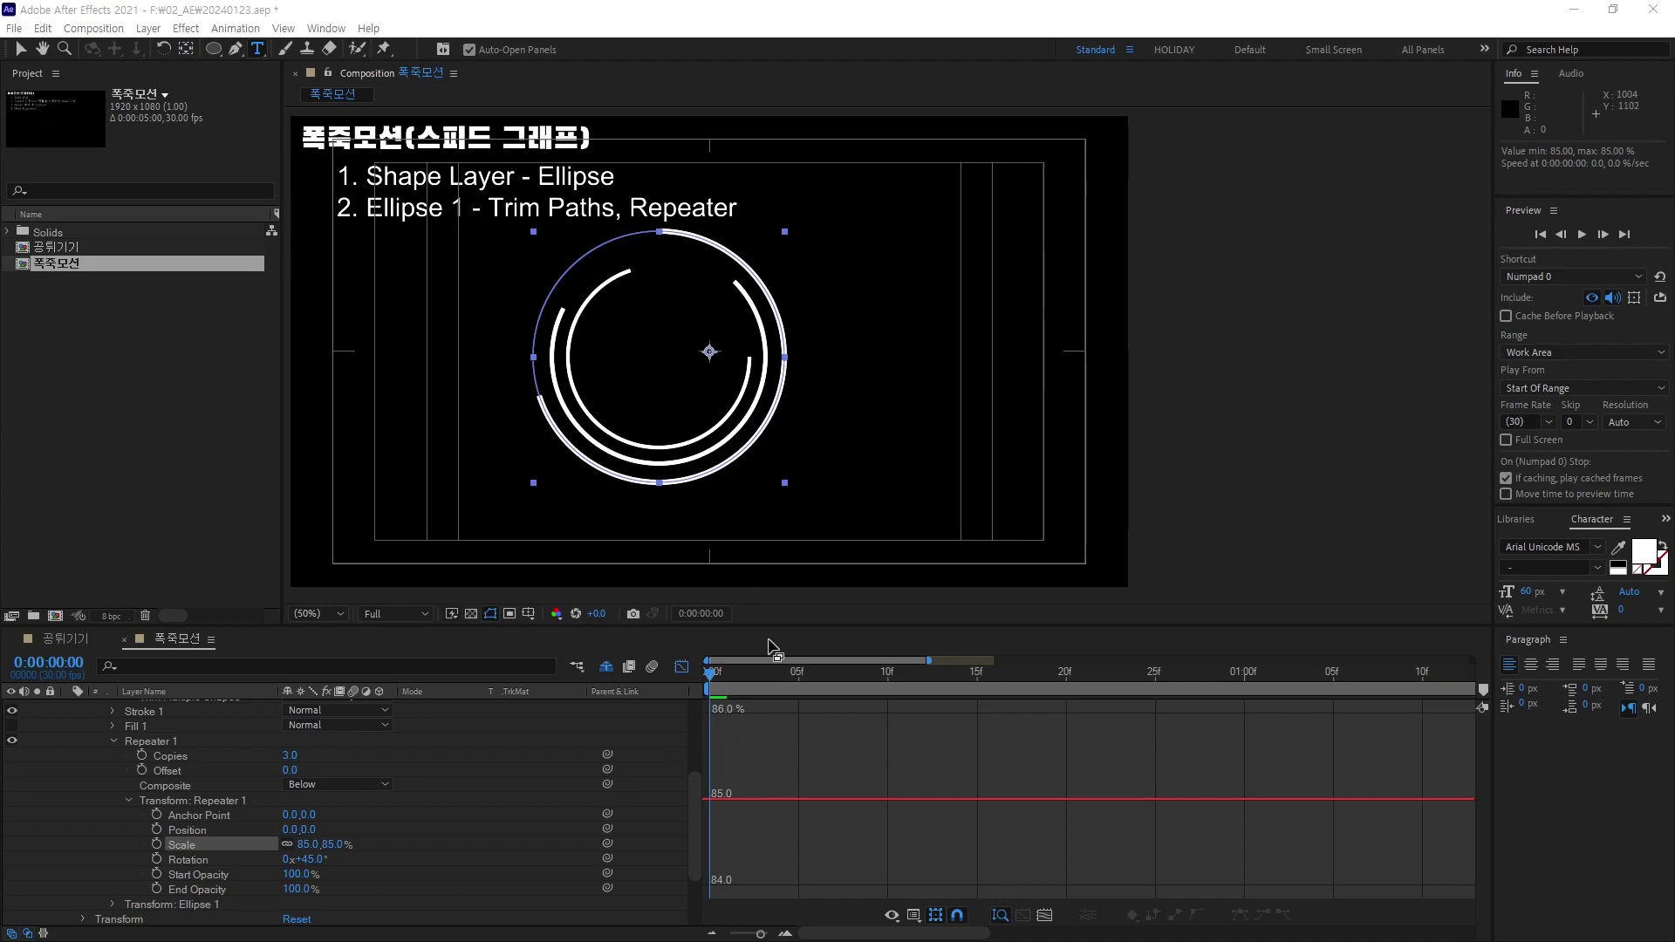
Turn off the Graph Editor to show layer bars and scrub through the animation.
{"action": "left_click", "coordinate": [684, 670]}
{"action": "left_click", "coordinate": [683, 669]}
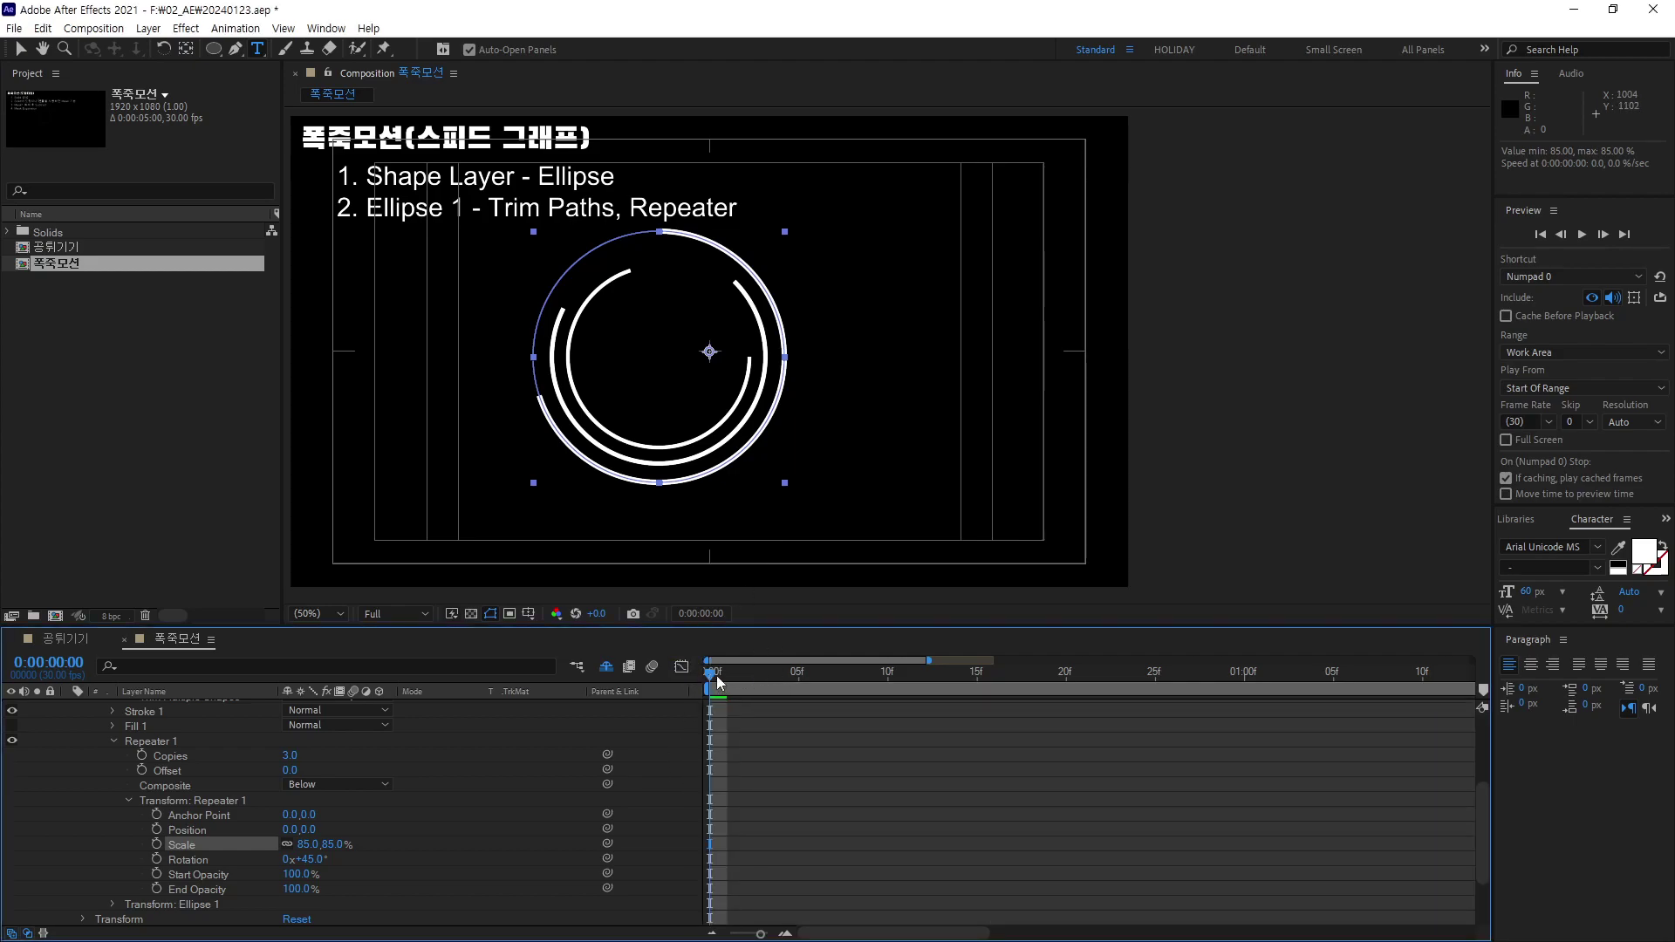
{"action": "left_click_drag", "start_coordinate": [716, 678], "coordinate": [558, 685]}
{"action": "left_click_drag", "start_coordinate": [596, 519], "coordinate": [471, 326]}
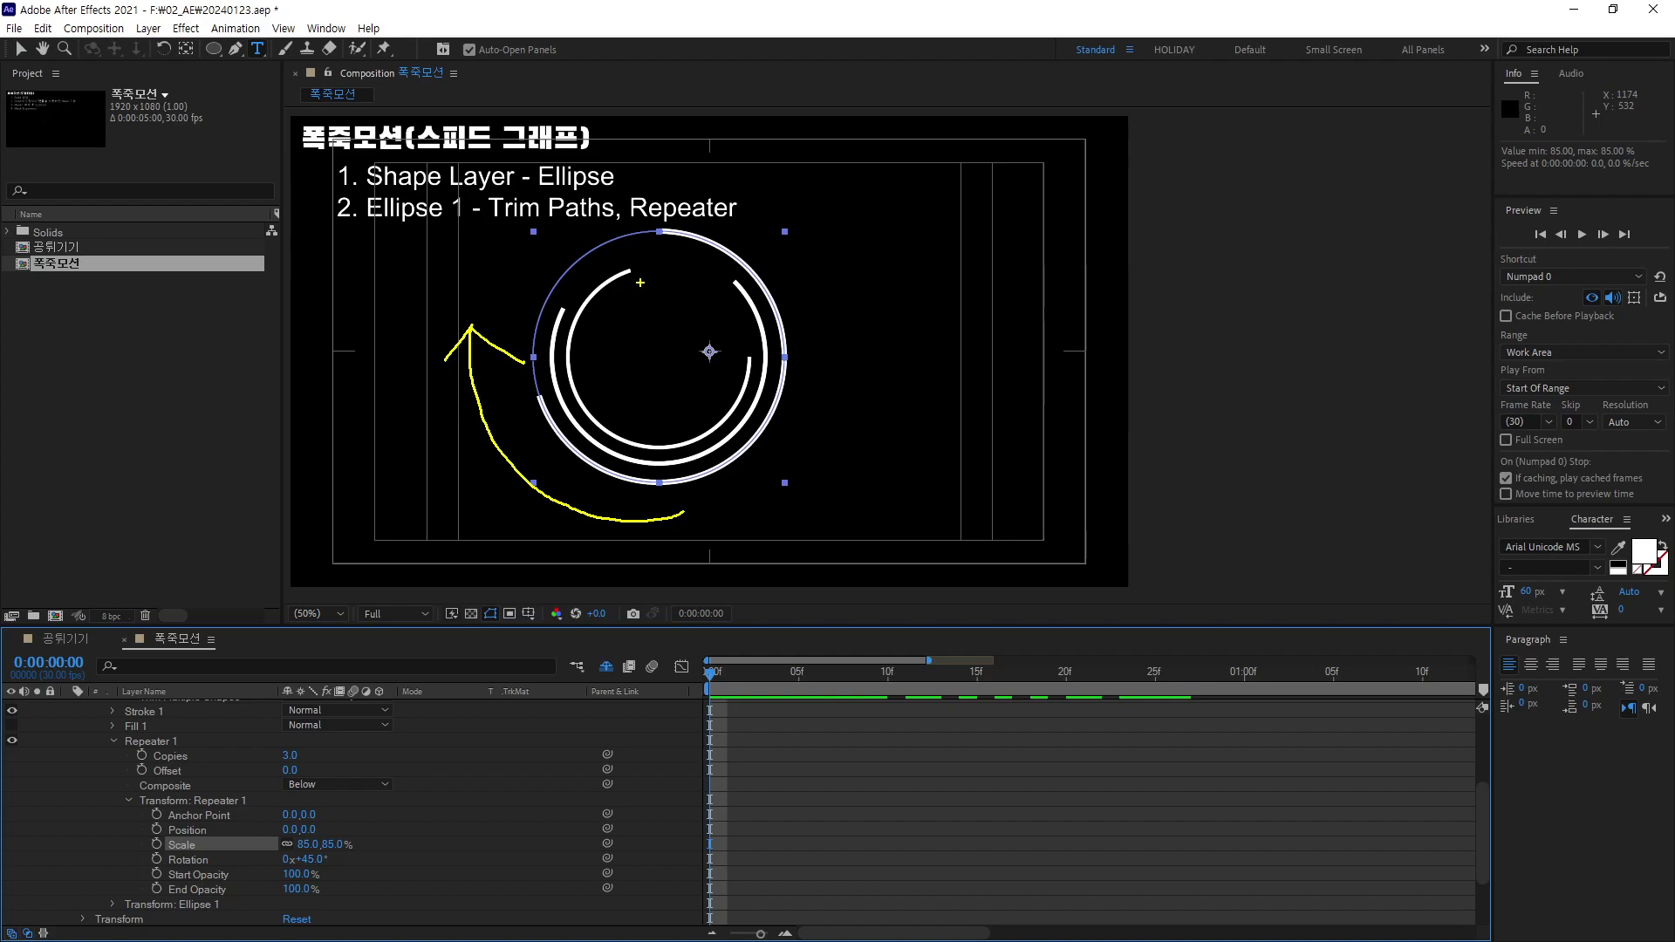
{"action": "key", "text": "Escape"}
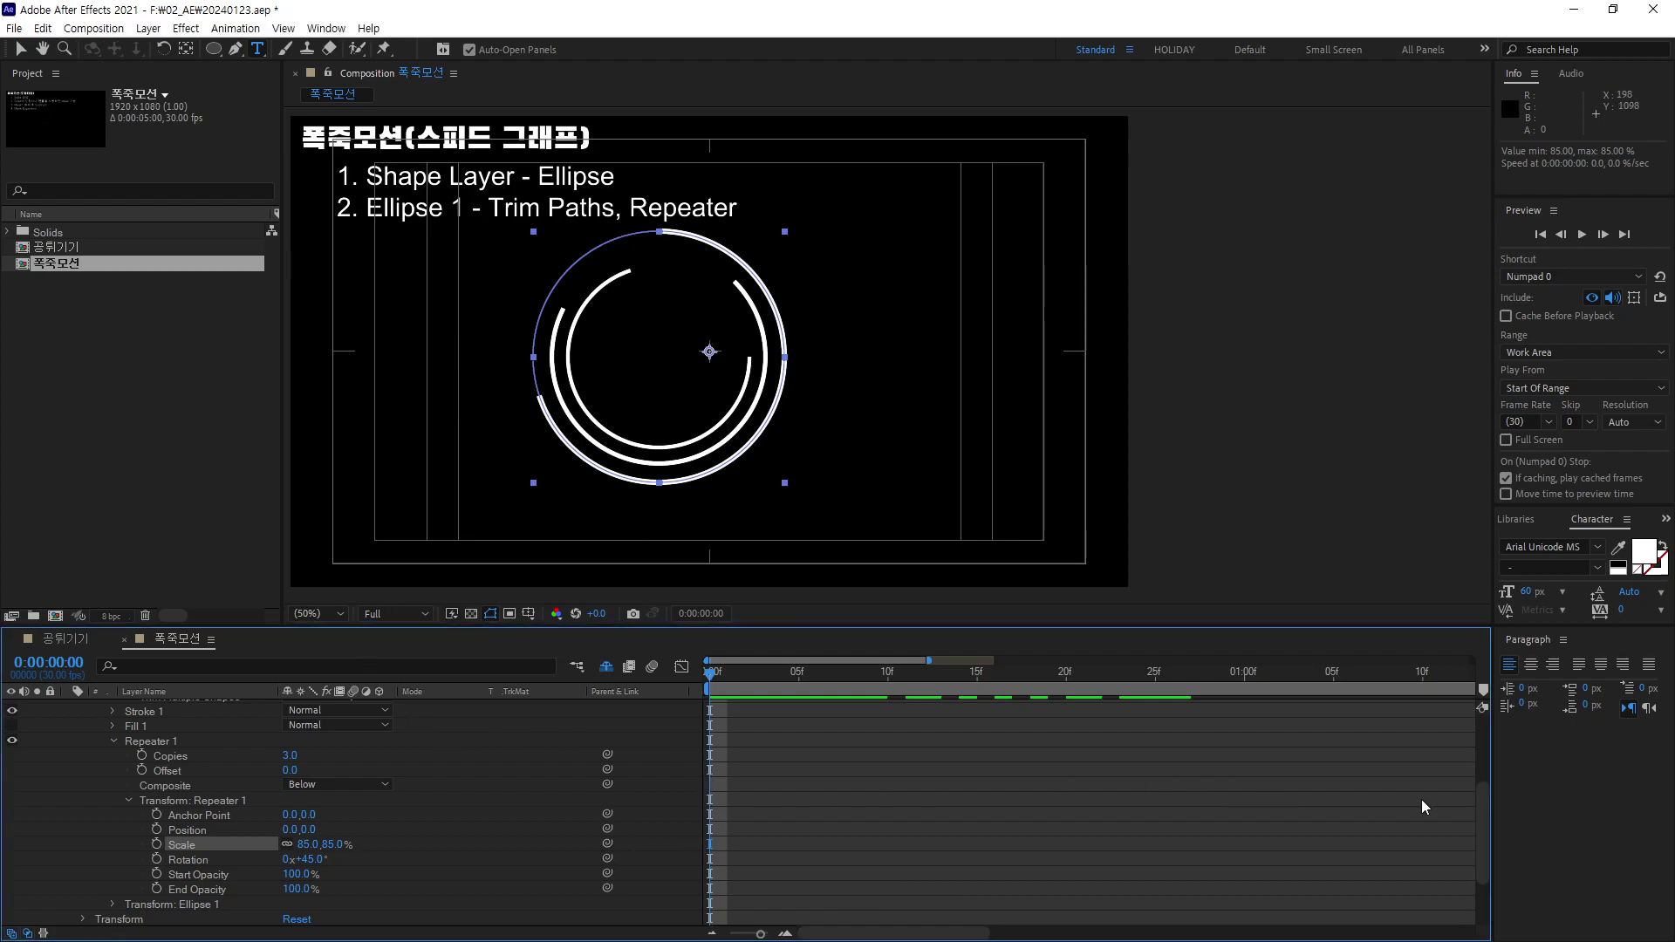
Try rotating the arcs with Trim Paths Offset, then undo it back to 0°.
{"action": "left_click_drag", "start_coordinate": [1482, 810], "coordinate": [1488, 729]}
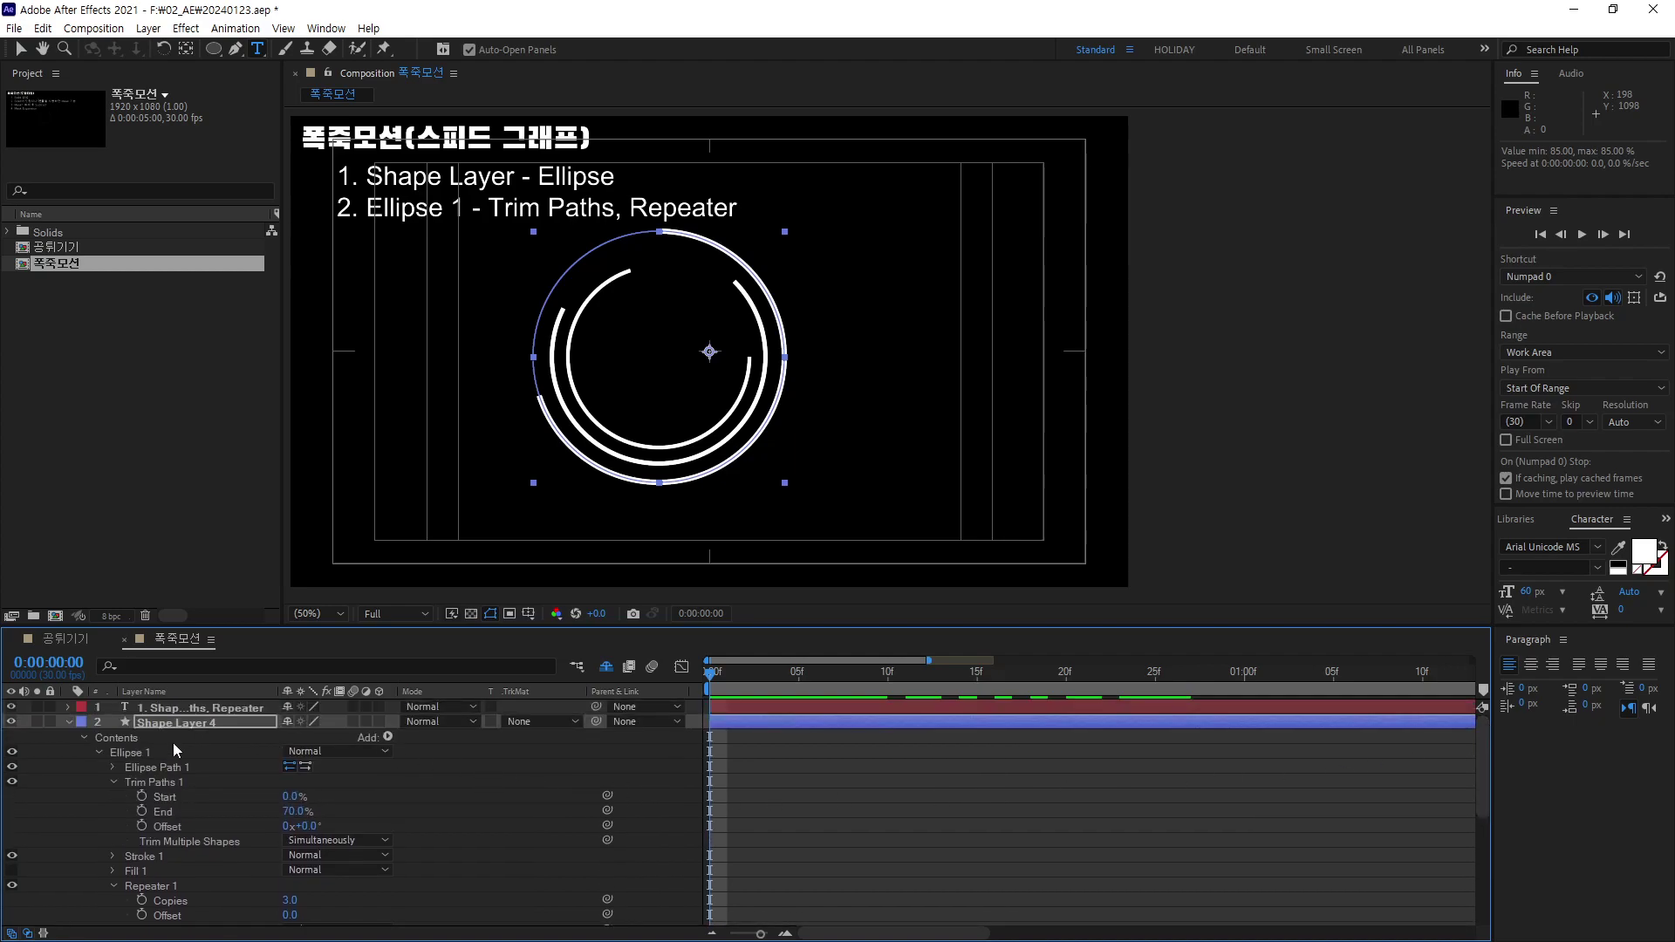
{"action": "left_click", "coordinate": [176, 720]}
{"action": "left_click", "coordinate": [171, 782]}
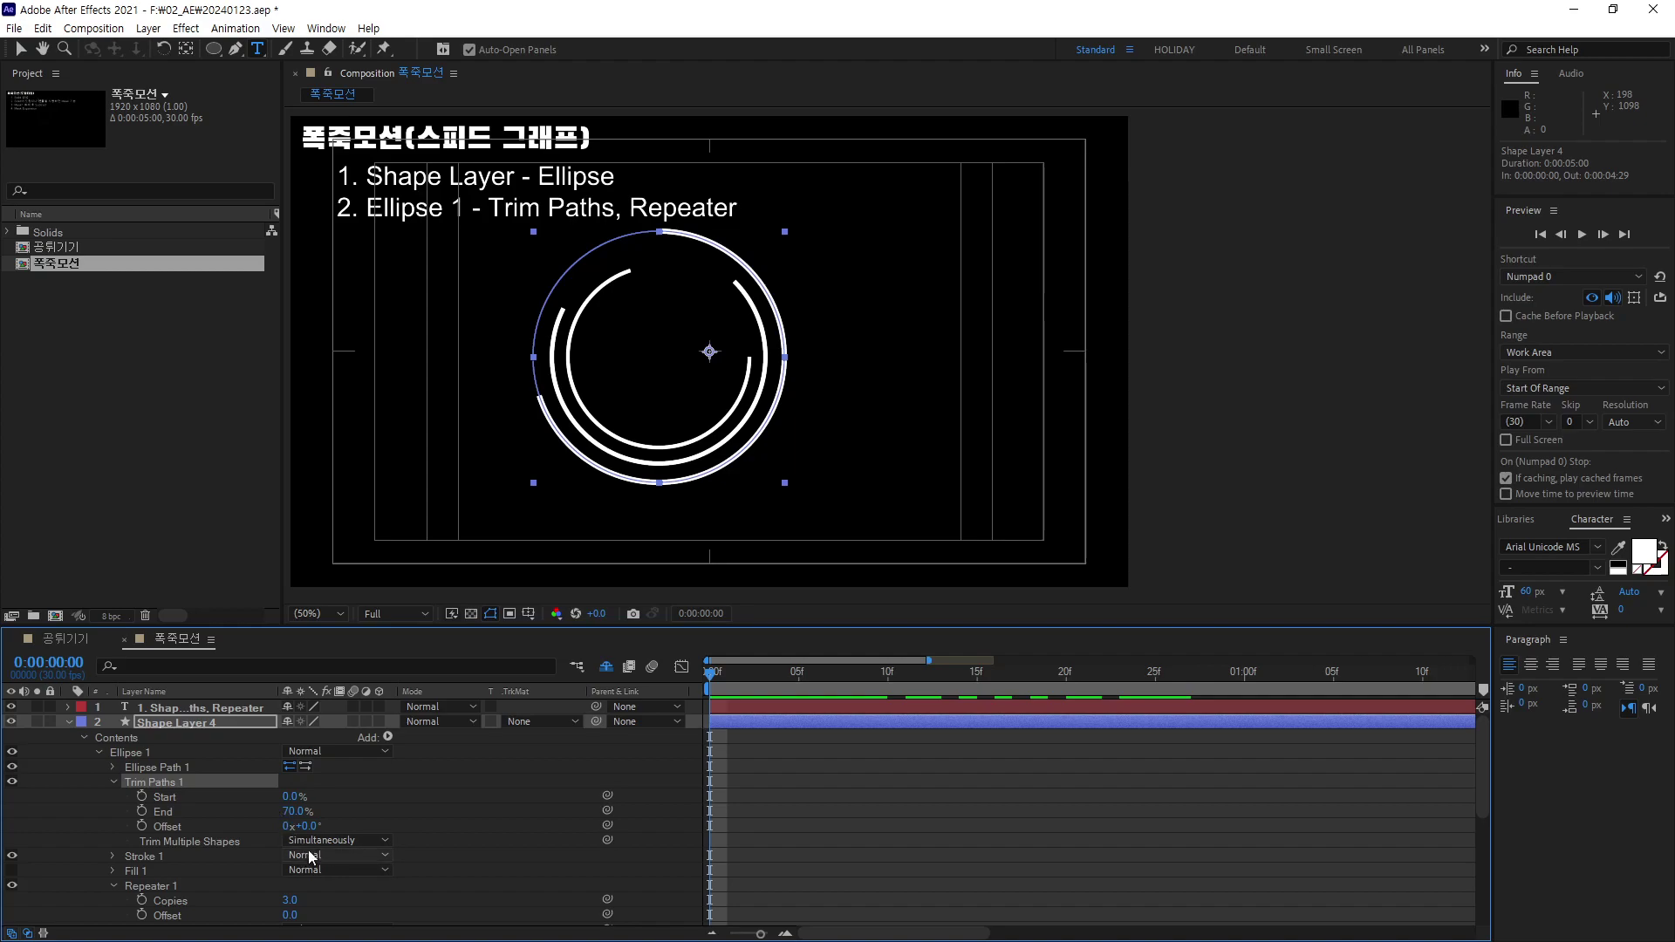
{"action": "left_click_drag", "start_coordinate": [307, 825], "coordinate": [406, 826]}
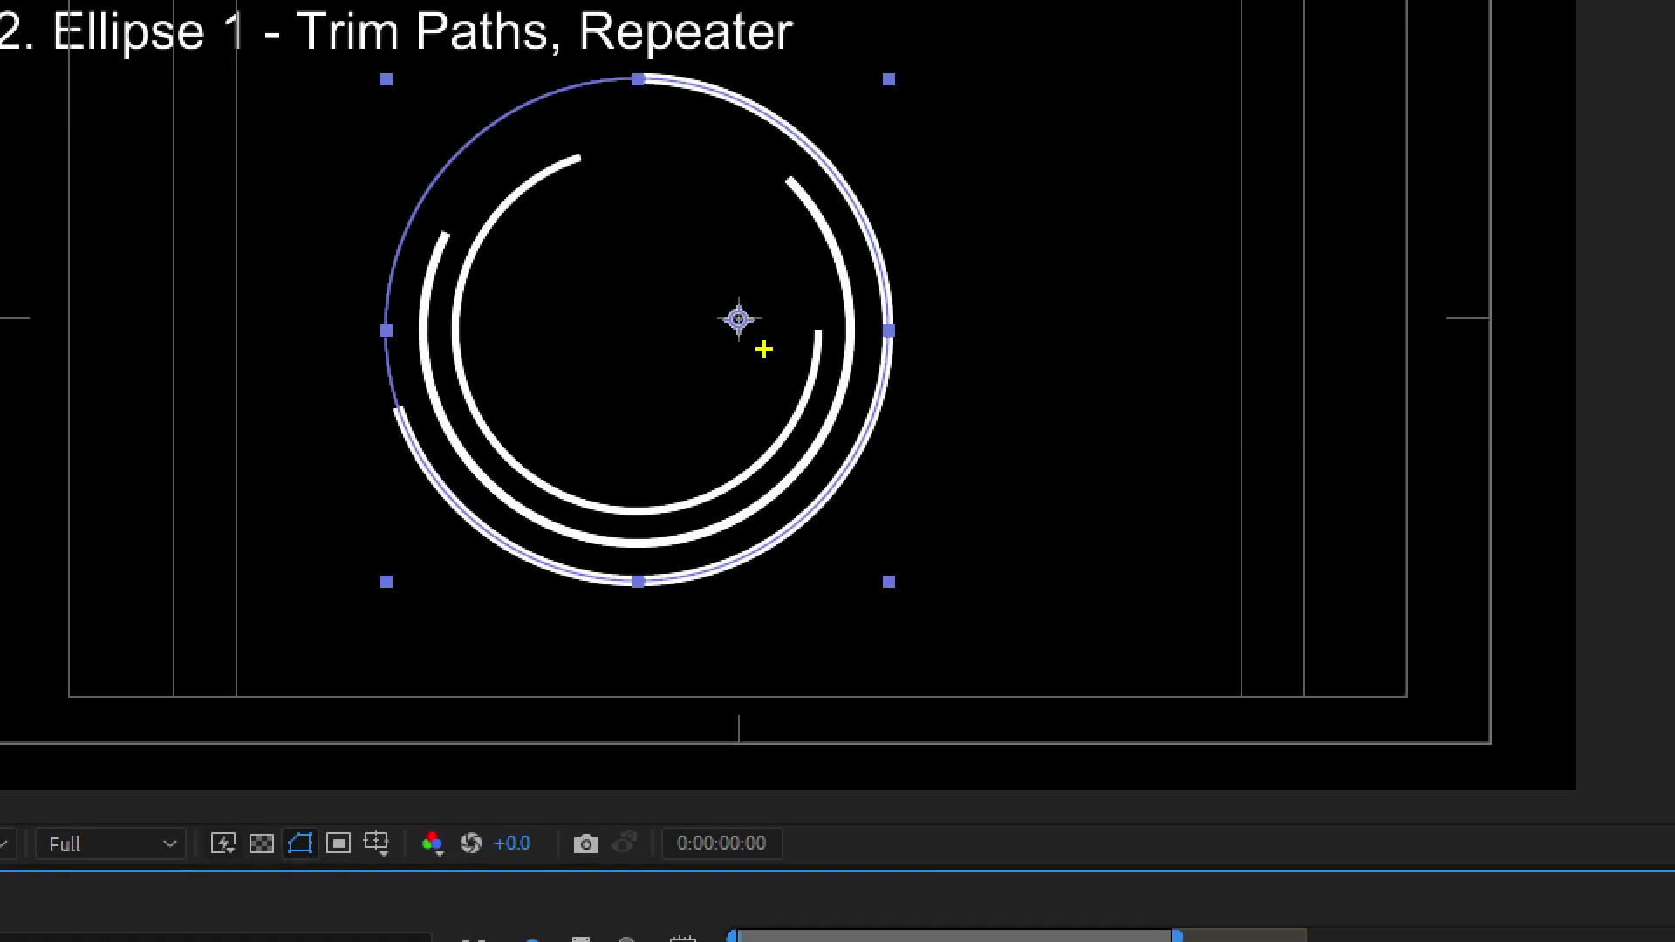
{"action": "left_click_drag", "start_coordinate": [765, 350], "coordinate": [797, 342]}
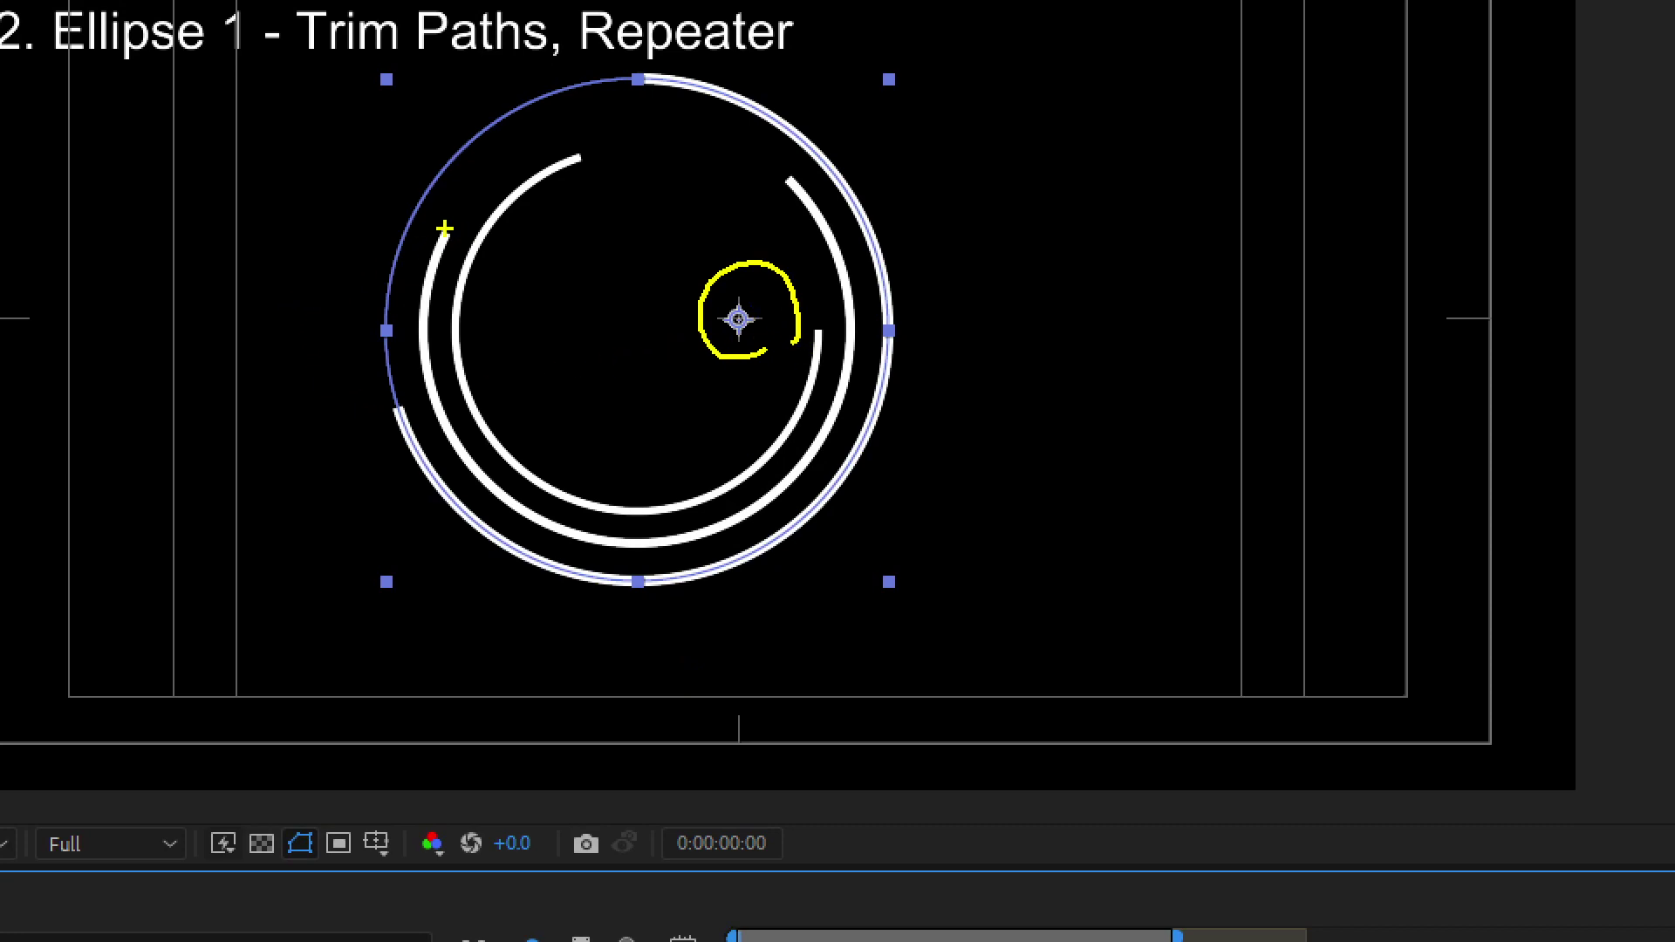
{"action": "mouse_move", "coordinate": [573, 149]}
{"action": "left_mouse_down"}
{"action": "mouse_move", "coordinate": [757, 183]}
{"action": "mouse_move", "coordinate": [724, 212]}
{"action": "left_mouse_up"}
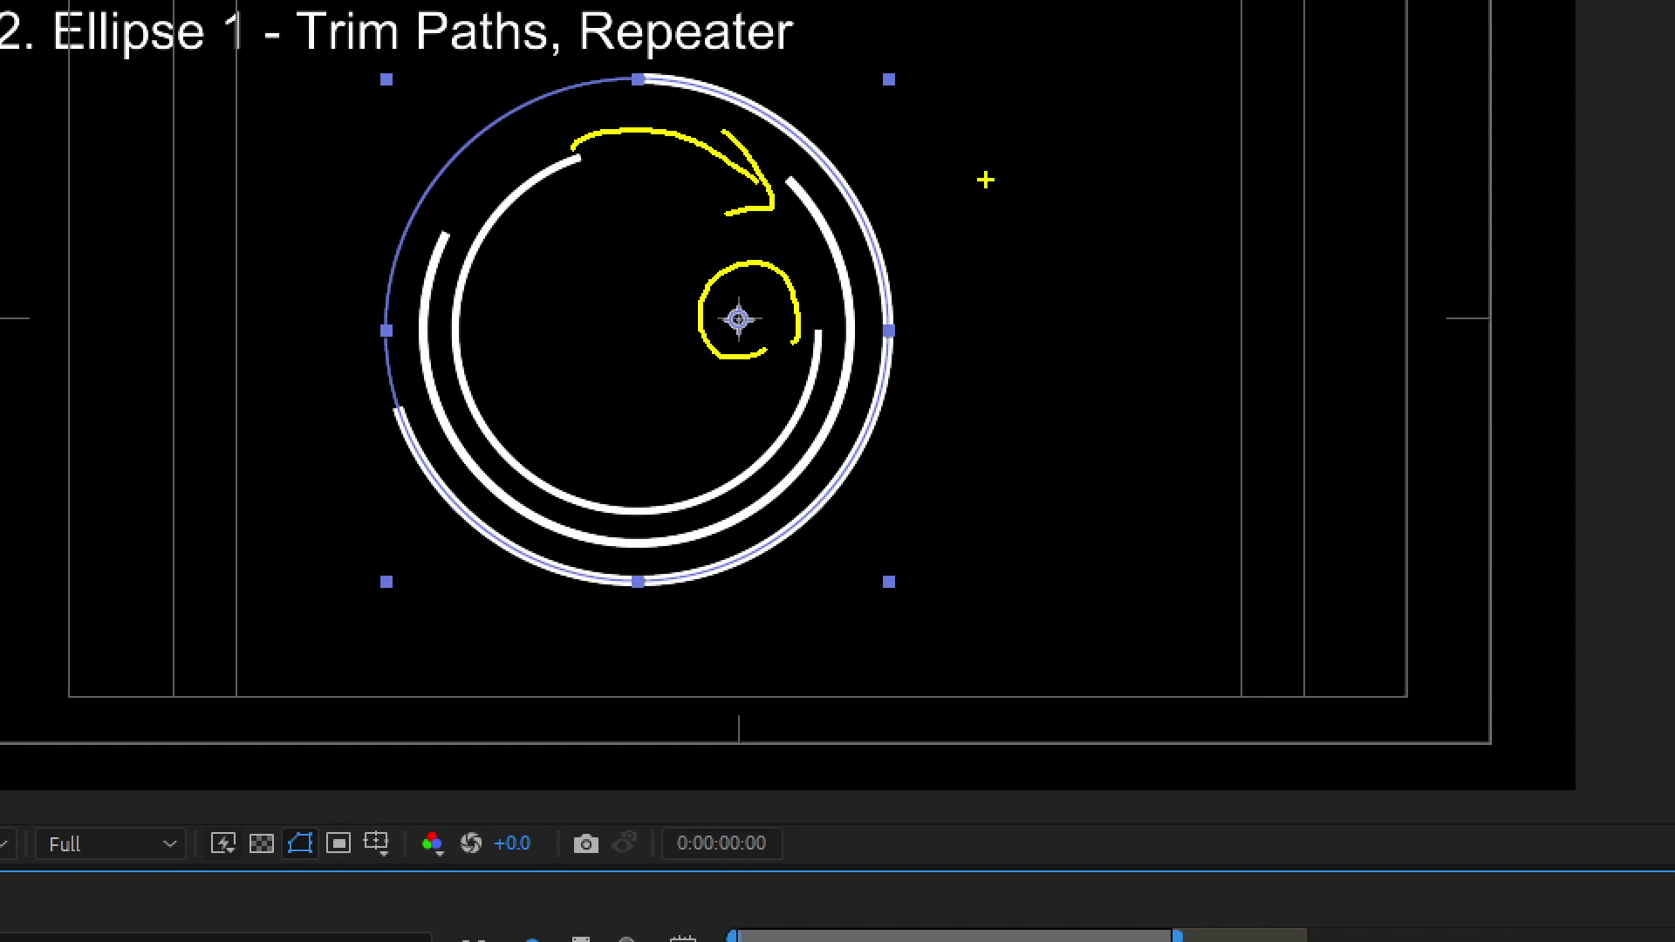
{"action": "key", "text": "Escape"}
{"action": "mouse_move", "coordinate": [320, 824]}
{"action": "left_mouse_down"}
{"action": "mouse_move", "coordinate": [337, 794]}
{"action": "mouse_move", "coordinate": [309, 797]}
{"action": "left_mouse_up"}
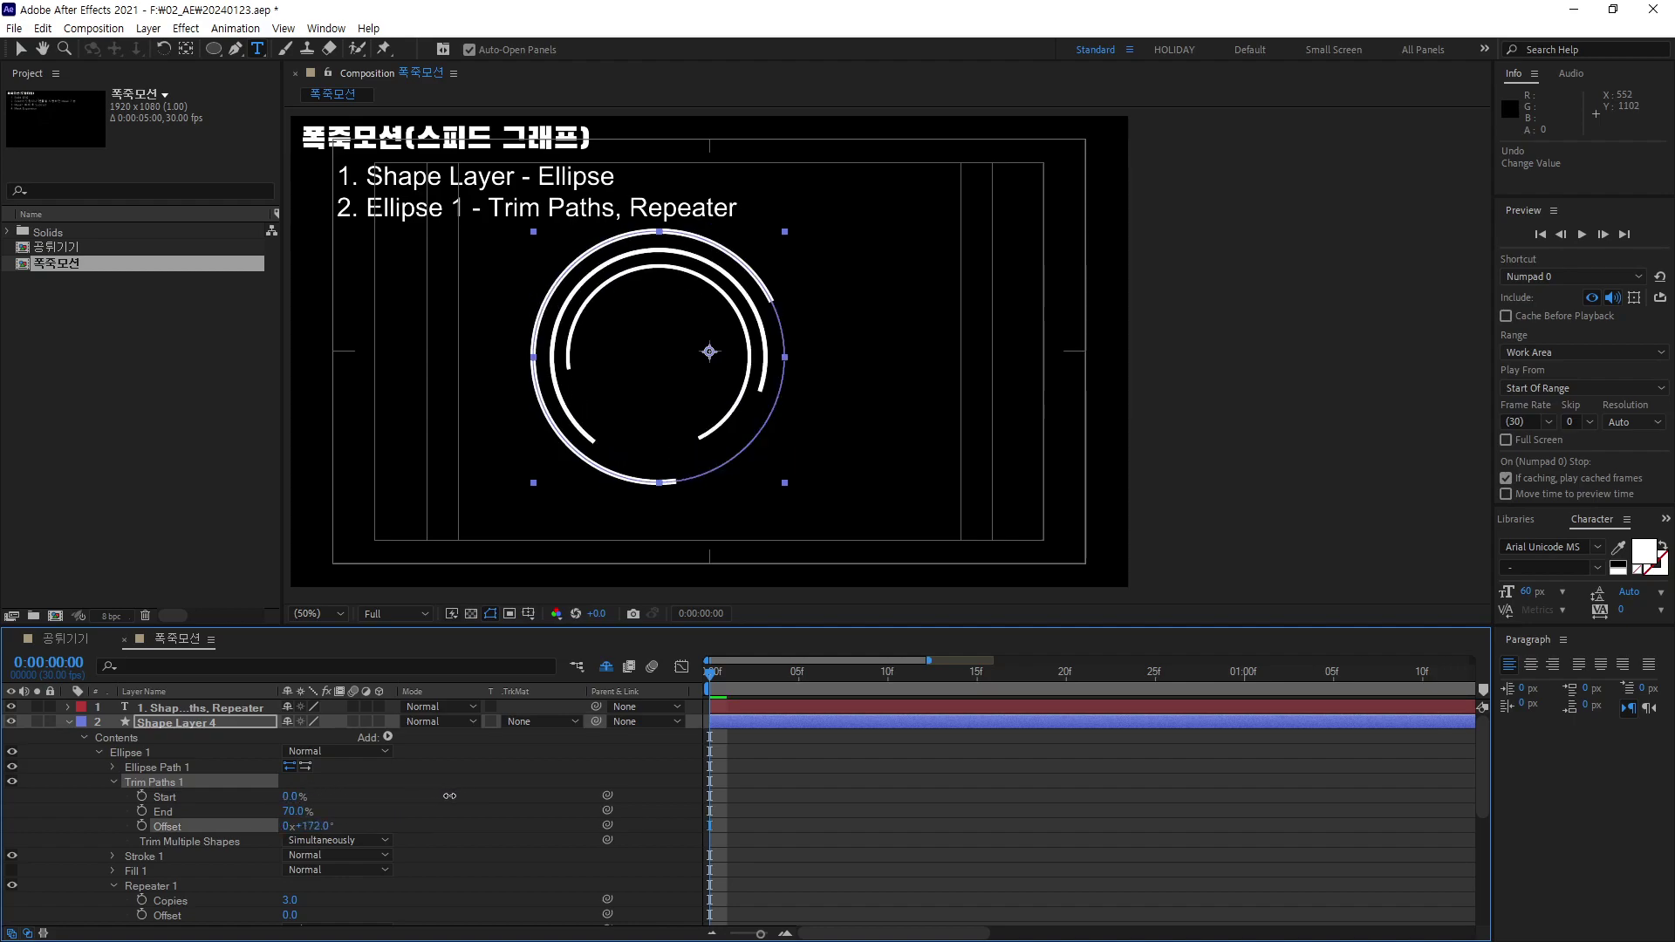
{"action": "left_click_drag", "start_coordinate": [309, 797], "coordinate": [456, 827]}
{"action": "key", "text": "ctrl+z"}
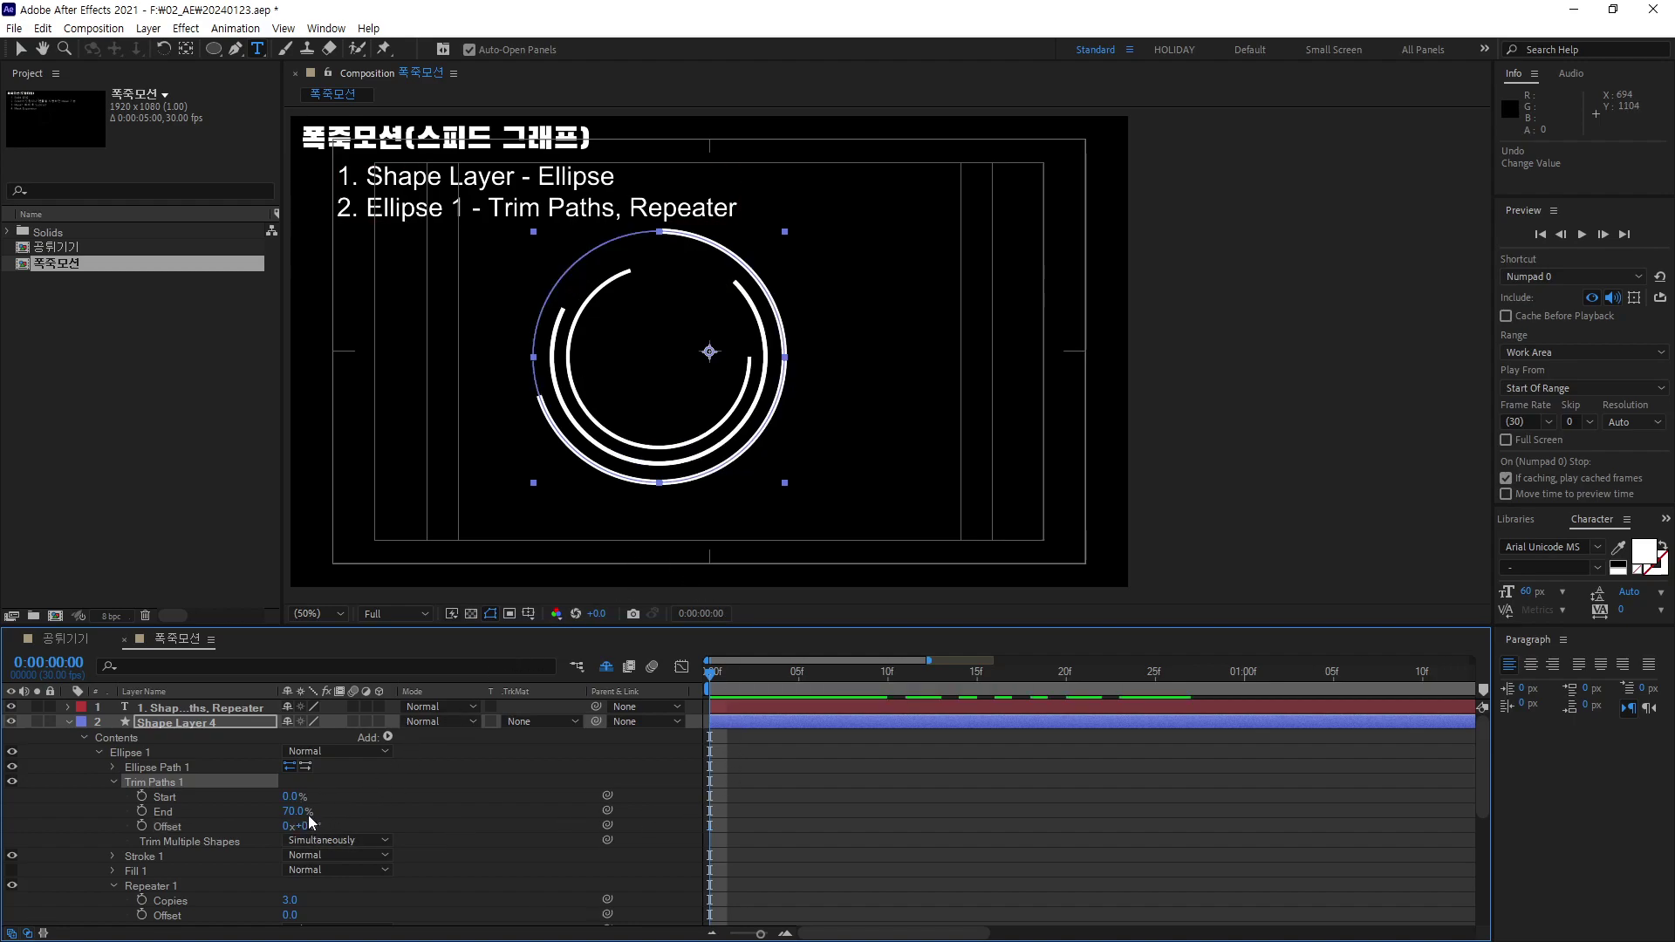
At frame 0, set Trim Paths End to 0% and add a keyframe.
{"action": "key", "text": "space"}
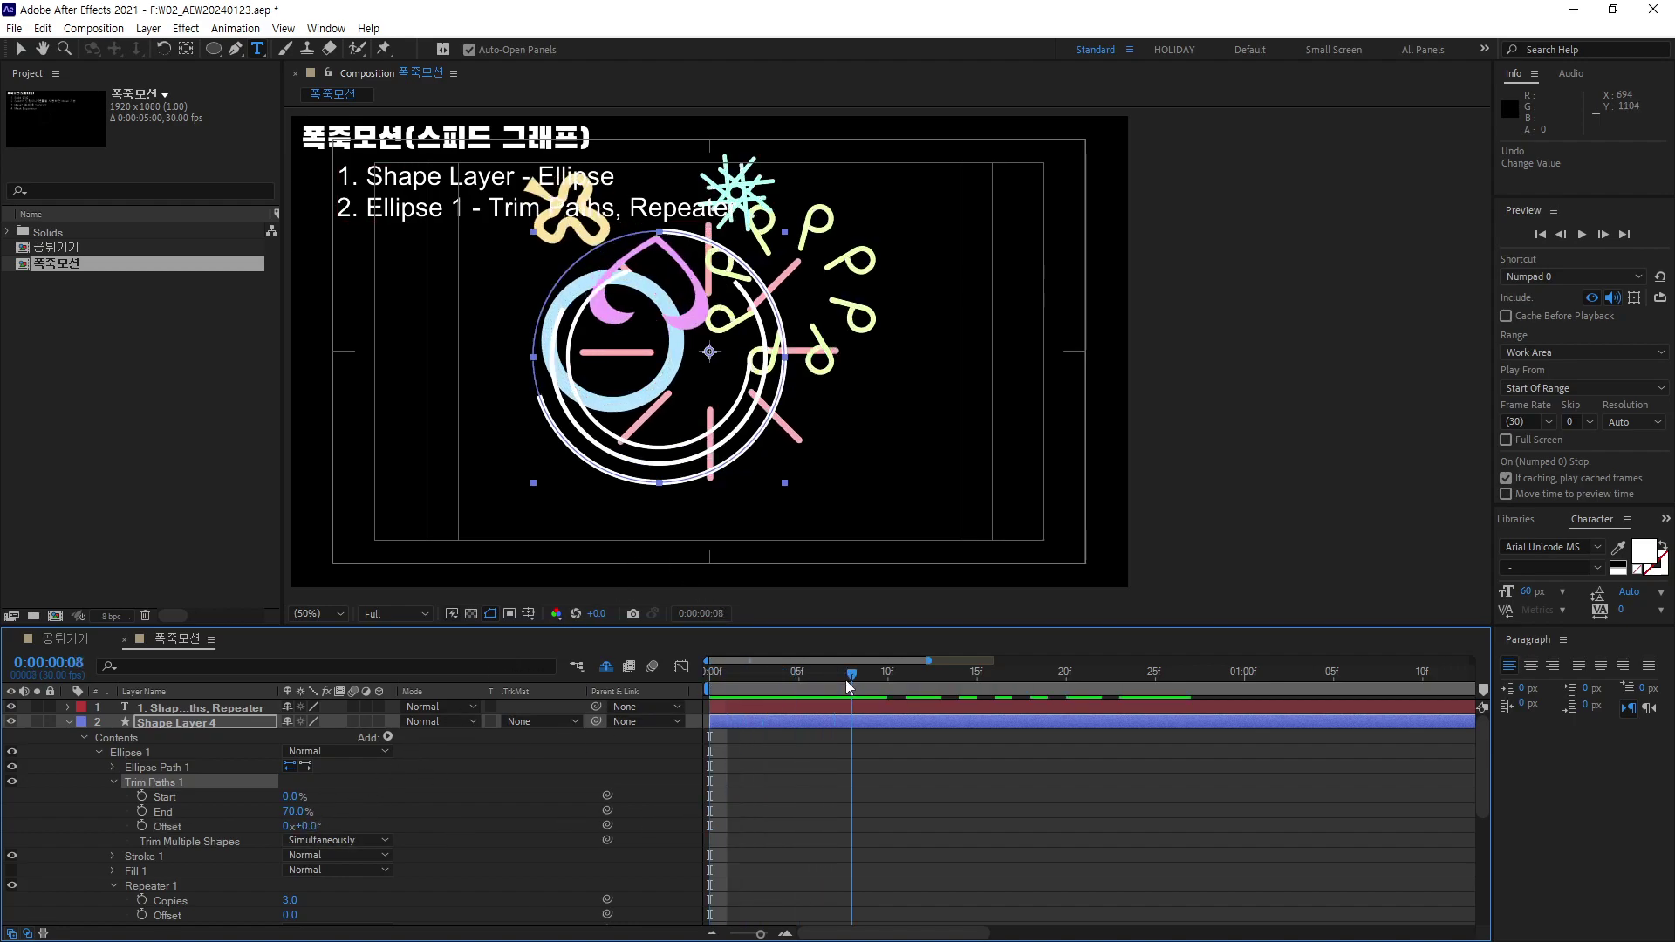
{"action": "key", "text": "space"}
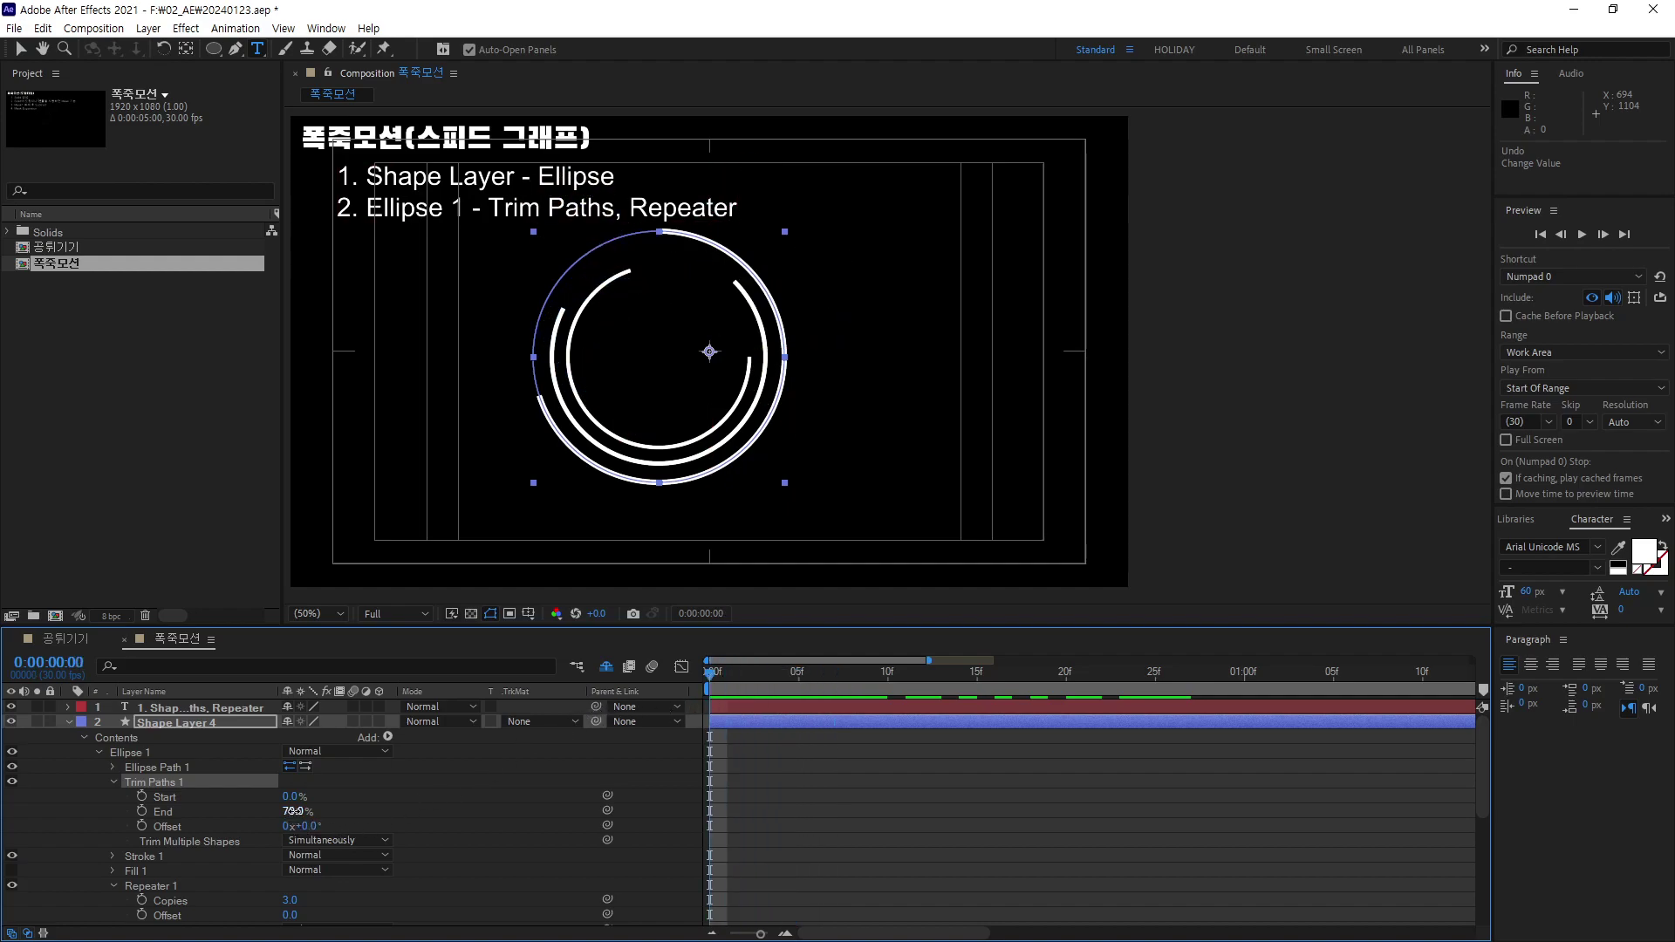
{"action": "left_click", "coordinate": [293, 811]}
{"action": "type", "text": "0"}
{"action": "key", "text": "Return"}
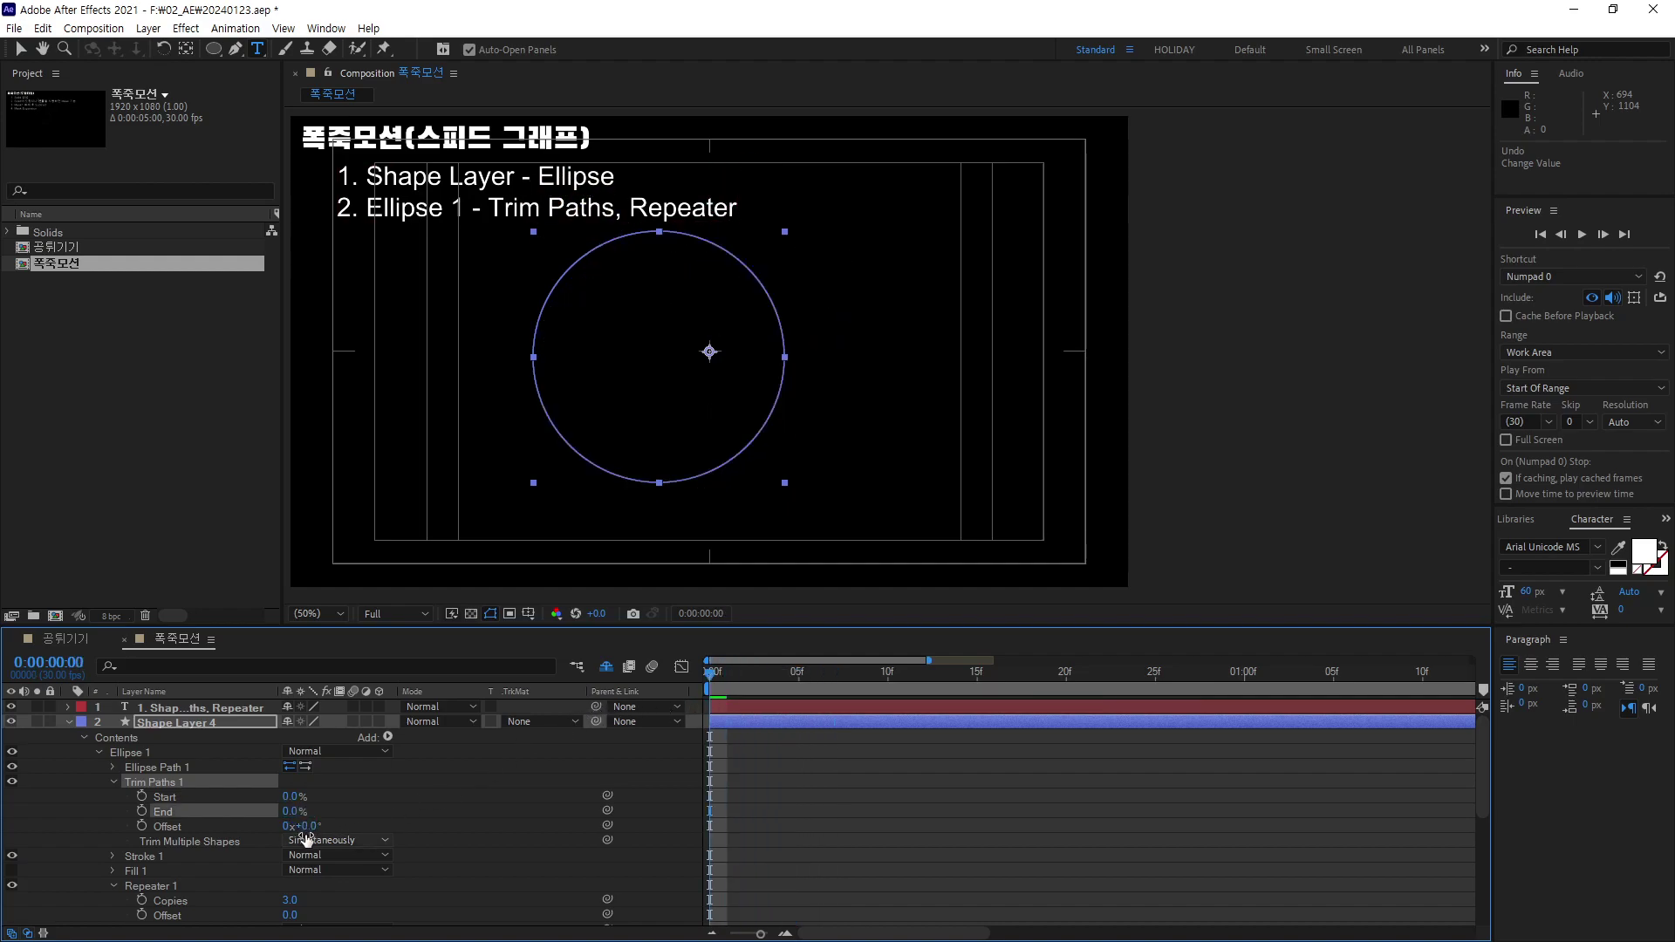
{"action": "left_click", "coordinate": [141, 812]}
At frame 15, set End to 70% and add a Trim Paths Start keyframe.
{"action": "left_click_drag", "start_coordinate": [711, 673], "coordinate": [974, 679]}
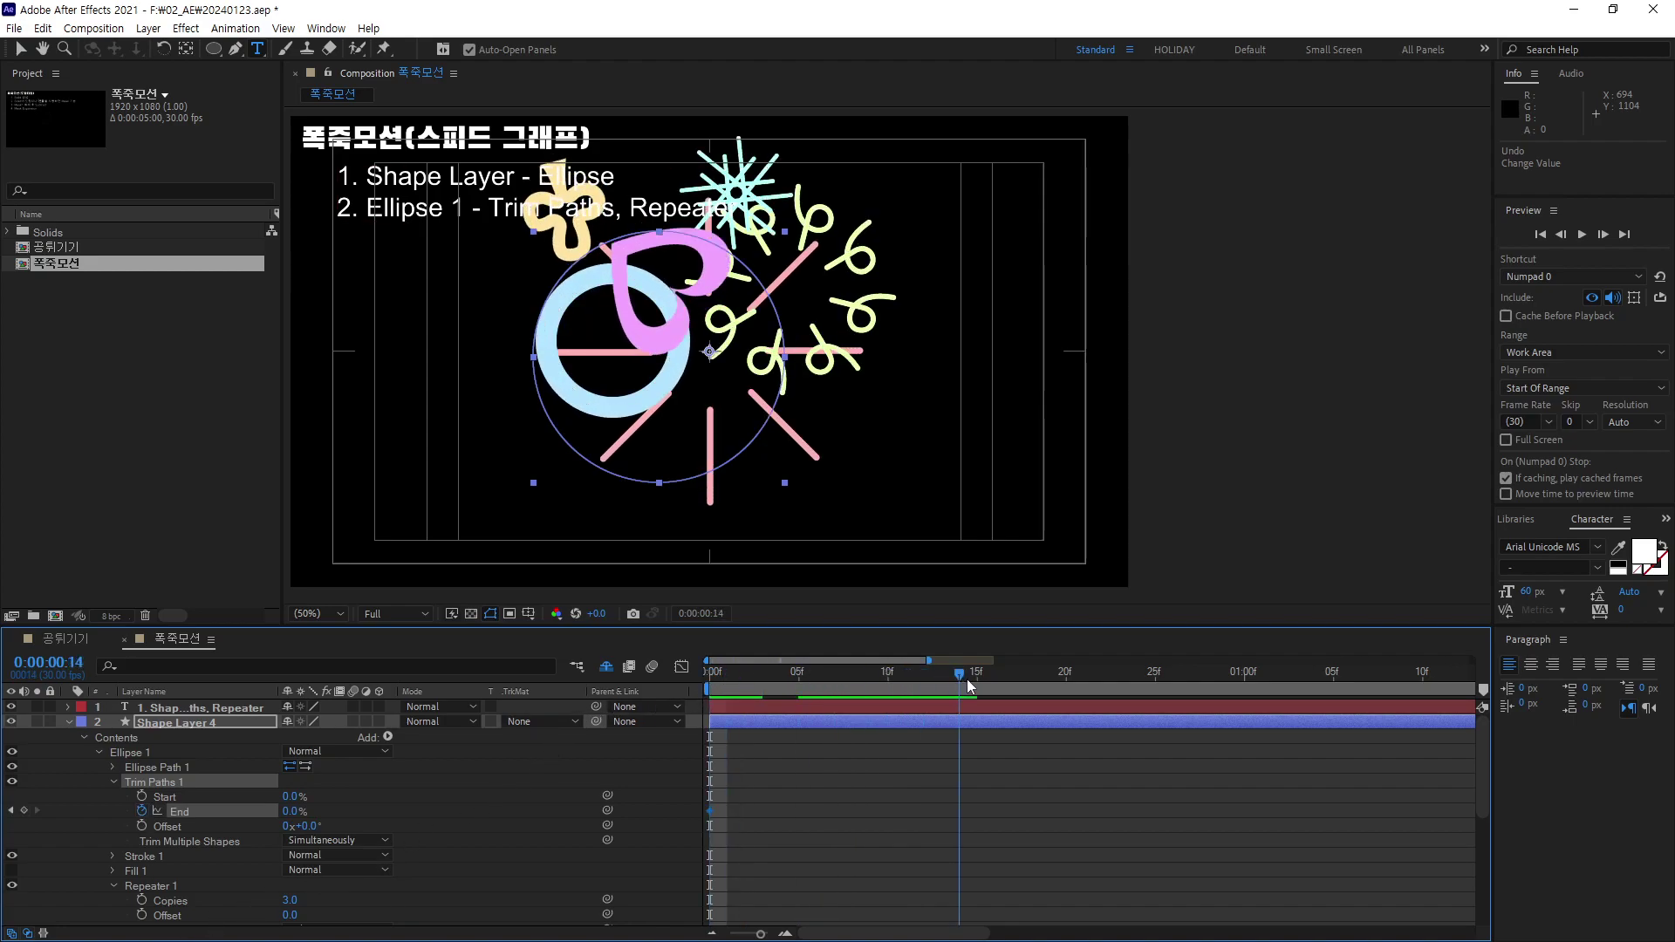
{"action": "left_click", "coordinate": [291, 811]}
{"action": "type", "text": "70"}
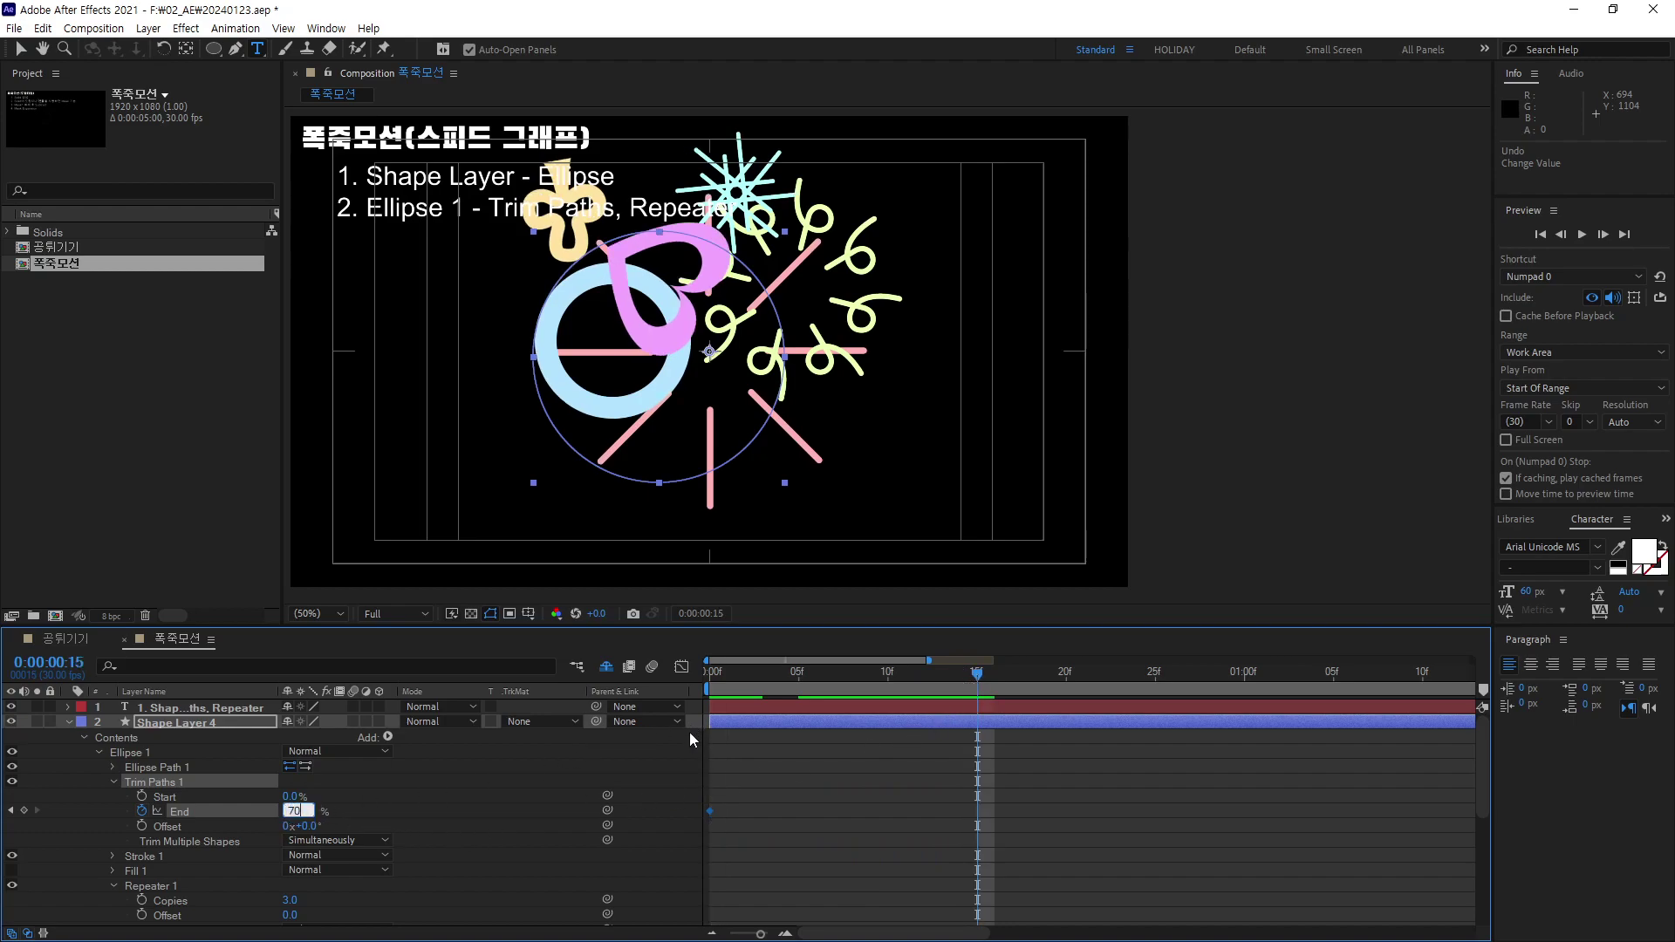
{"action": "key", "text": "Return"}
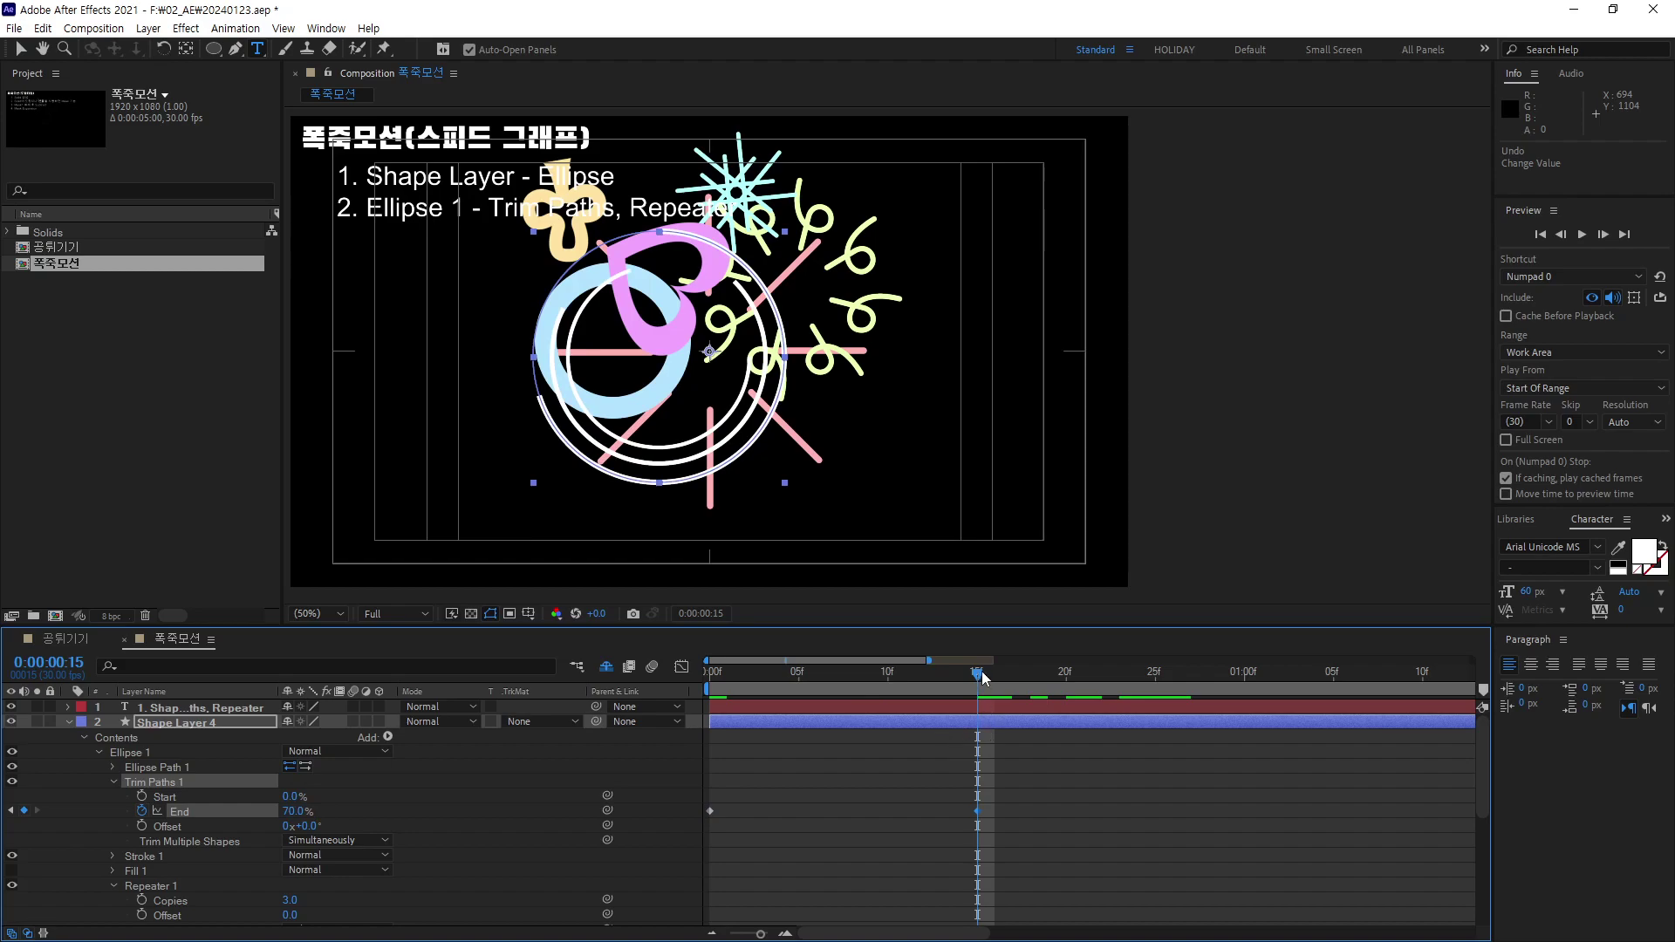
{"action": "mouse_move", "coordinate": [983, 678]}
{"action": "left_mouse_down"}
{"action": "mouse_move", "coordinate": [632, 697]}
{"action": "mouse_move", "coordinate": [1009, 676]}
{"action": "mouse_move", "coordinate": [655, 692]}
{"action": "mouse_move", "coordinate": [972, 679]}
{"action": "left_mouse_up"}
{"action": "left_click", "coordinate": [142, 797]}
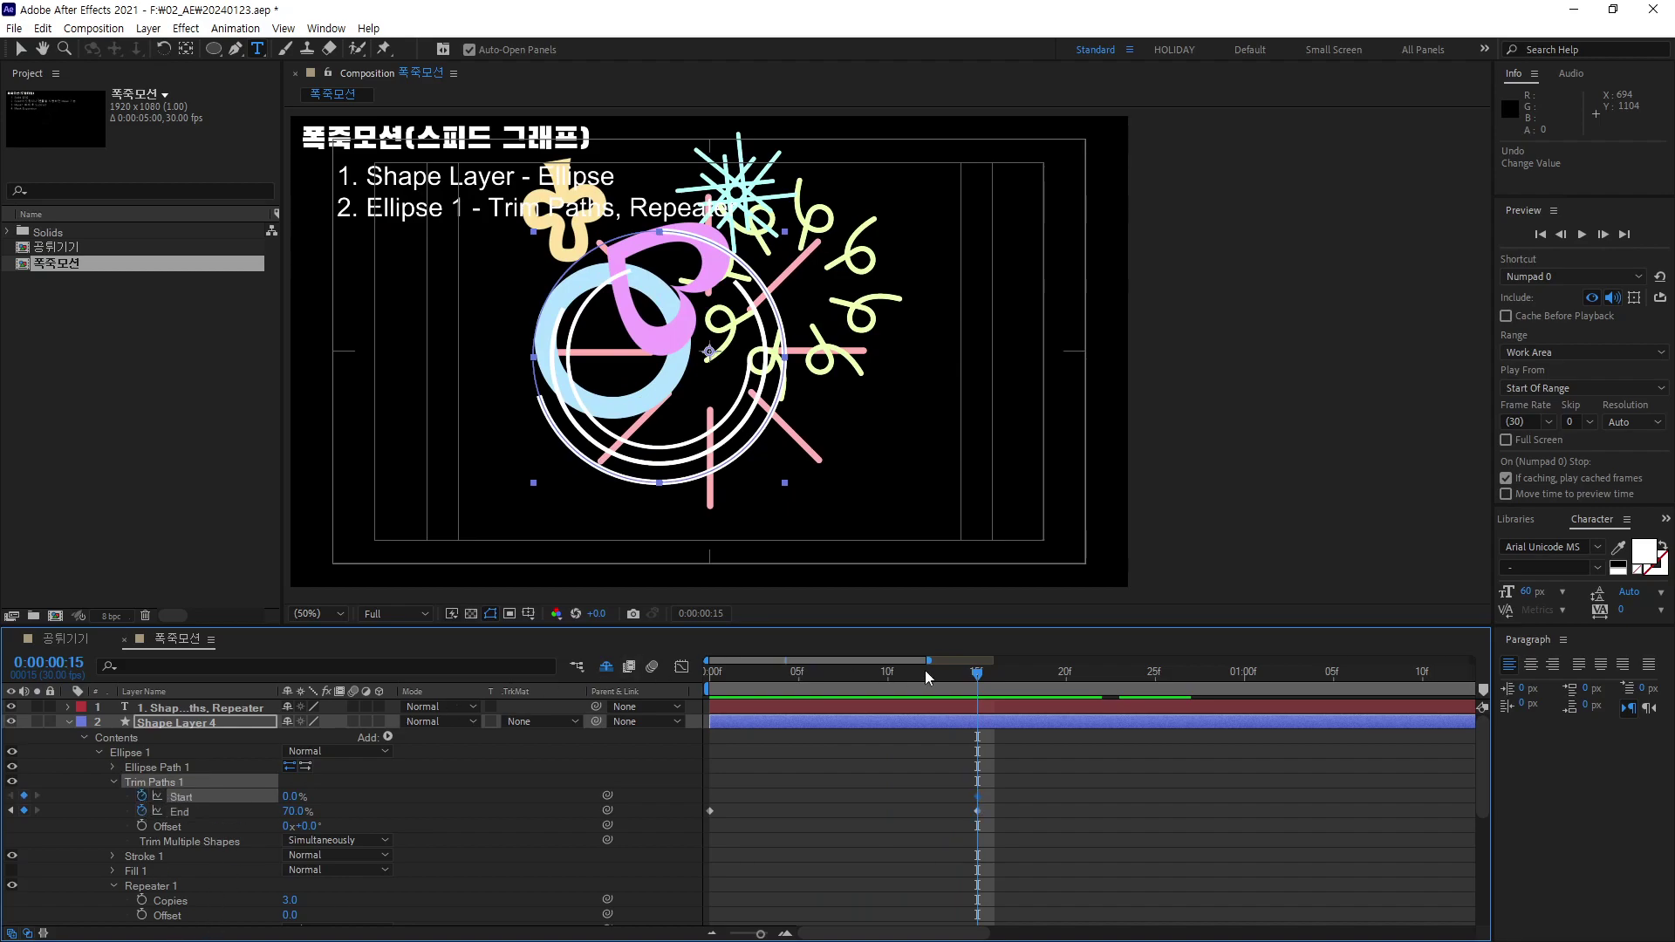
At the one-second mark, set Trim Paths Start to 70%.
{"action": "left_click_drag", "start_coordinate": [979, 684], "coordinate": [1243, 679]}
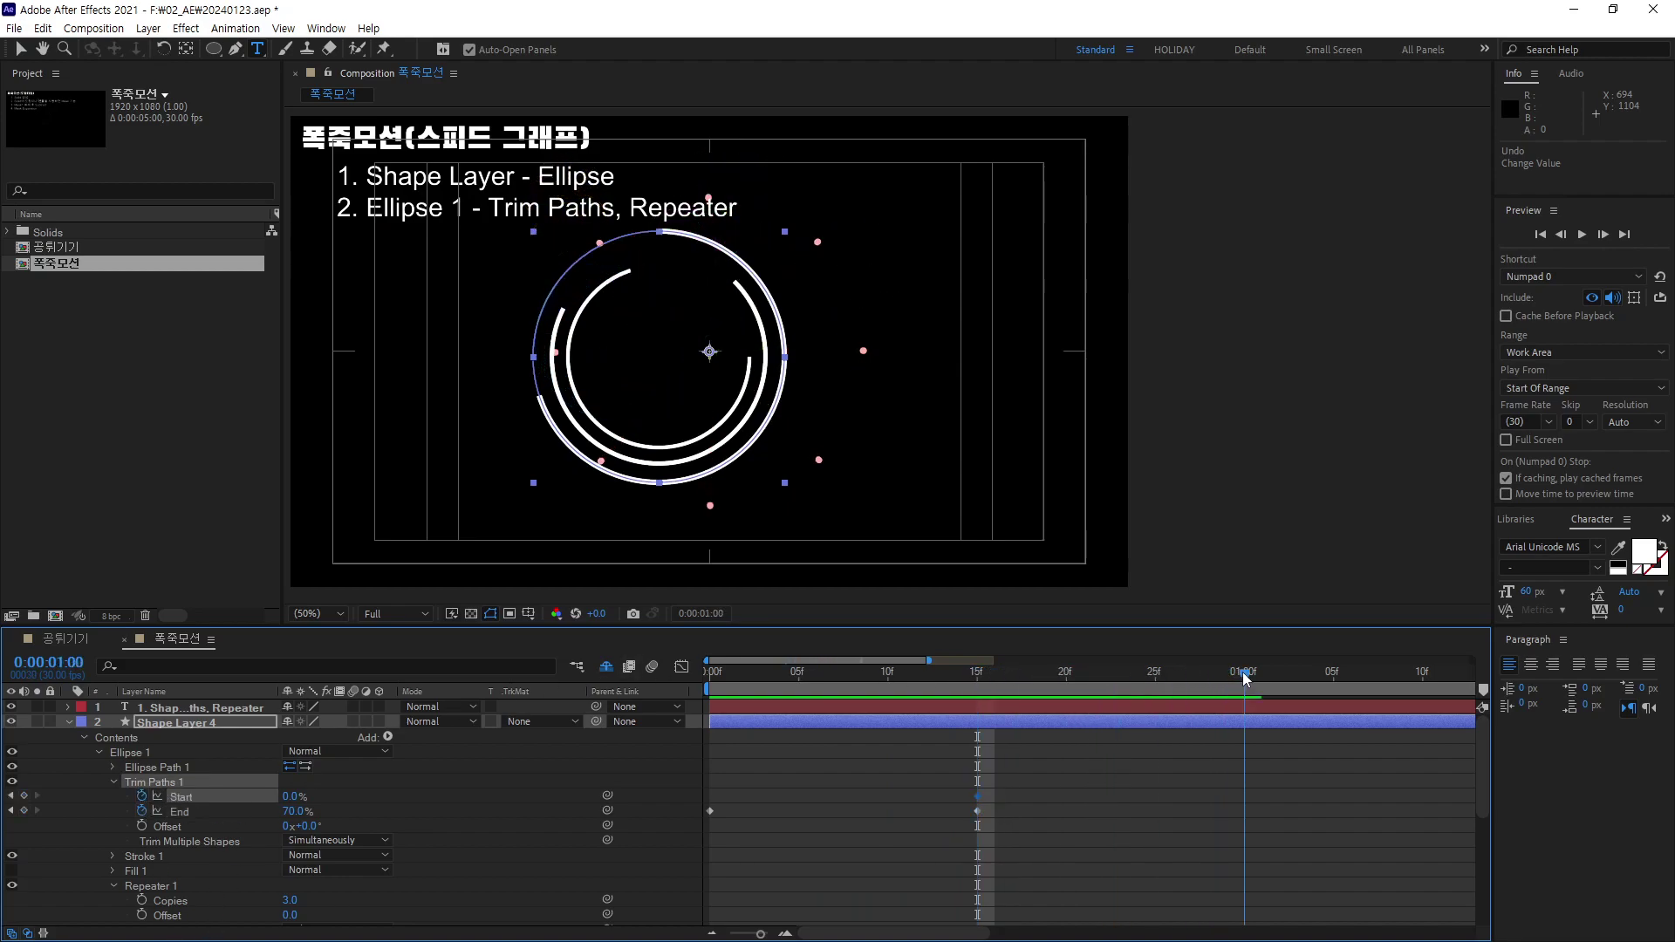
{"action": "left_click", "coordinate": [292, 796]}
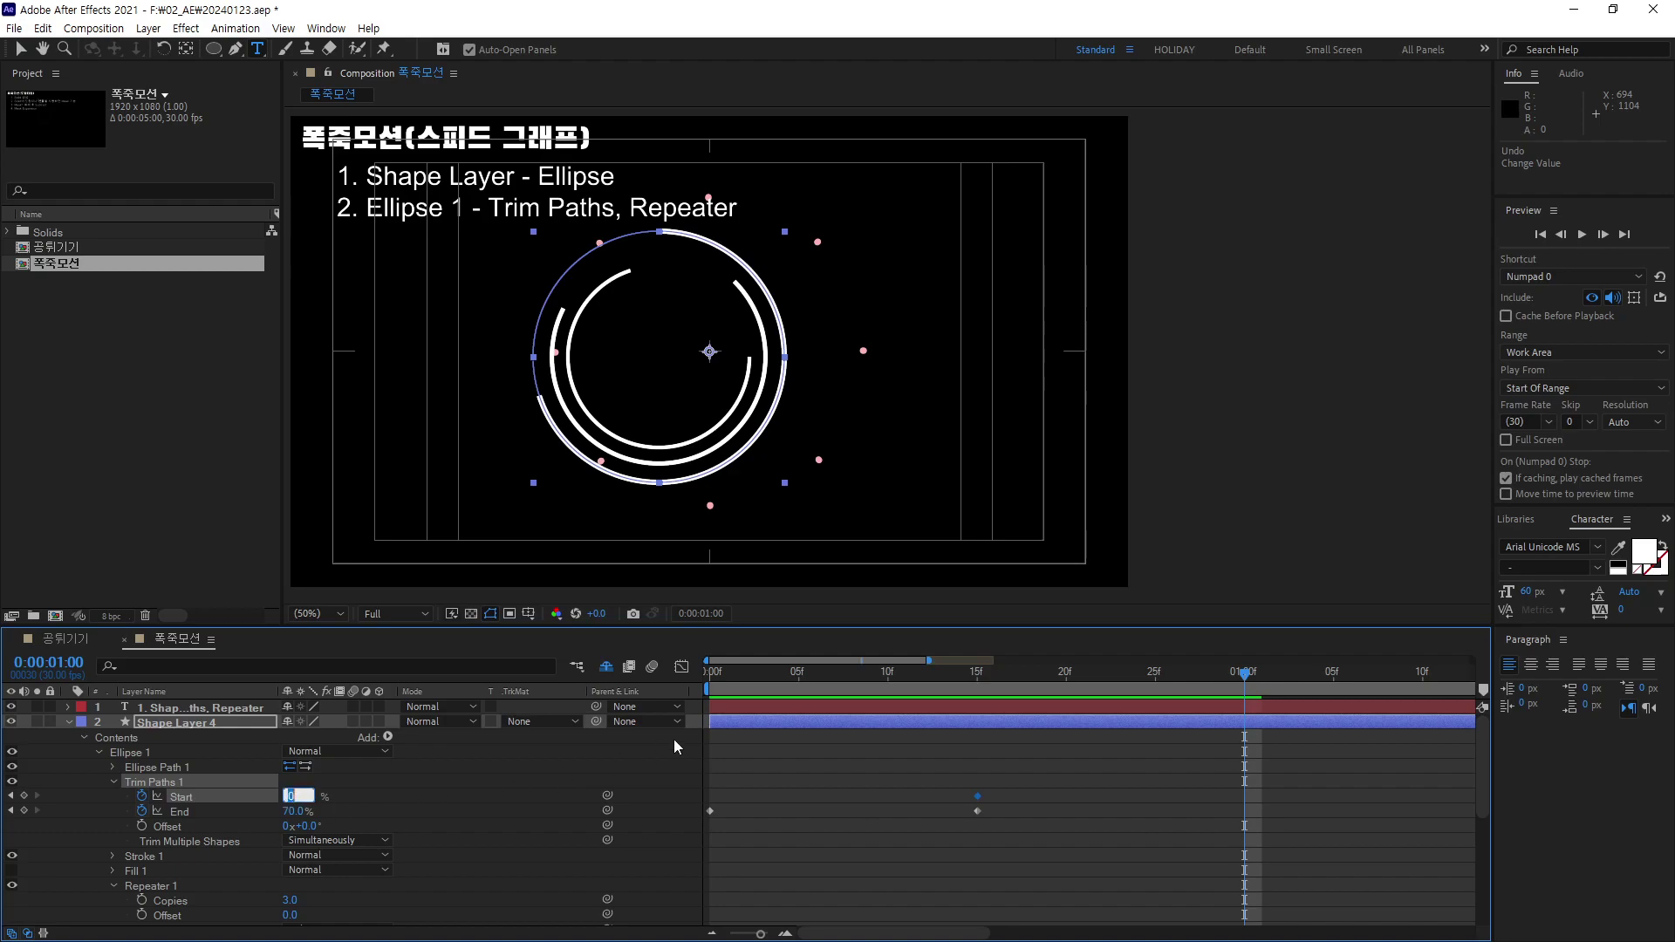
{"action": "type", "text": "70"}
{"action": "key", "text": "Return"}
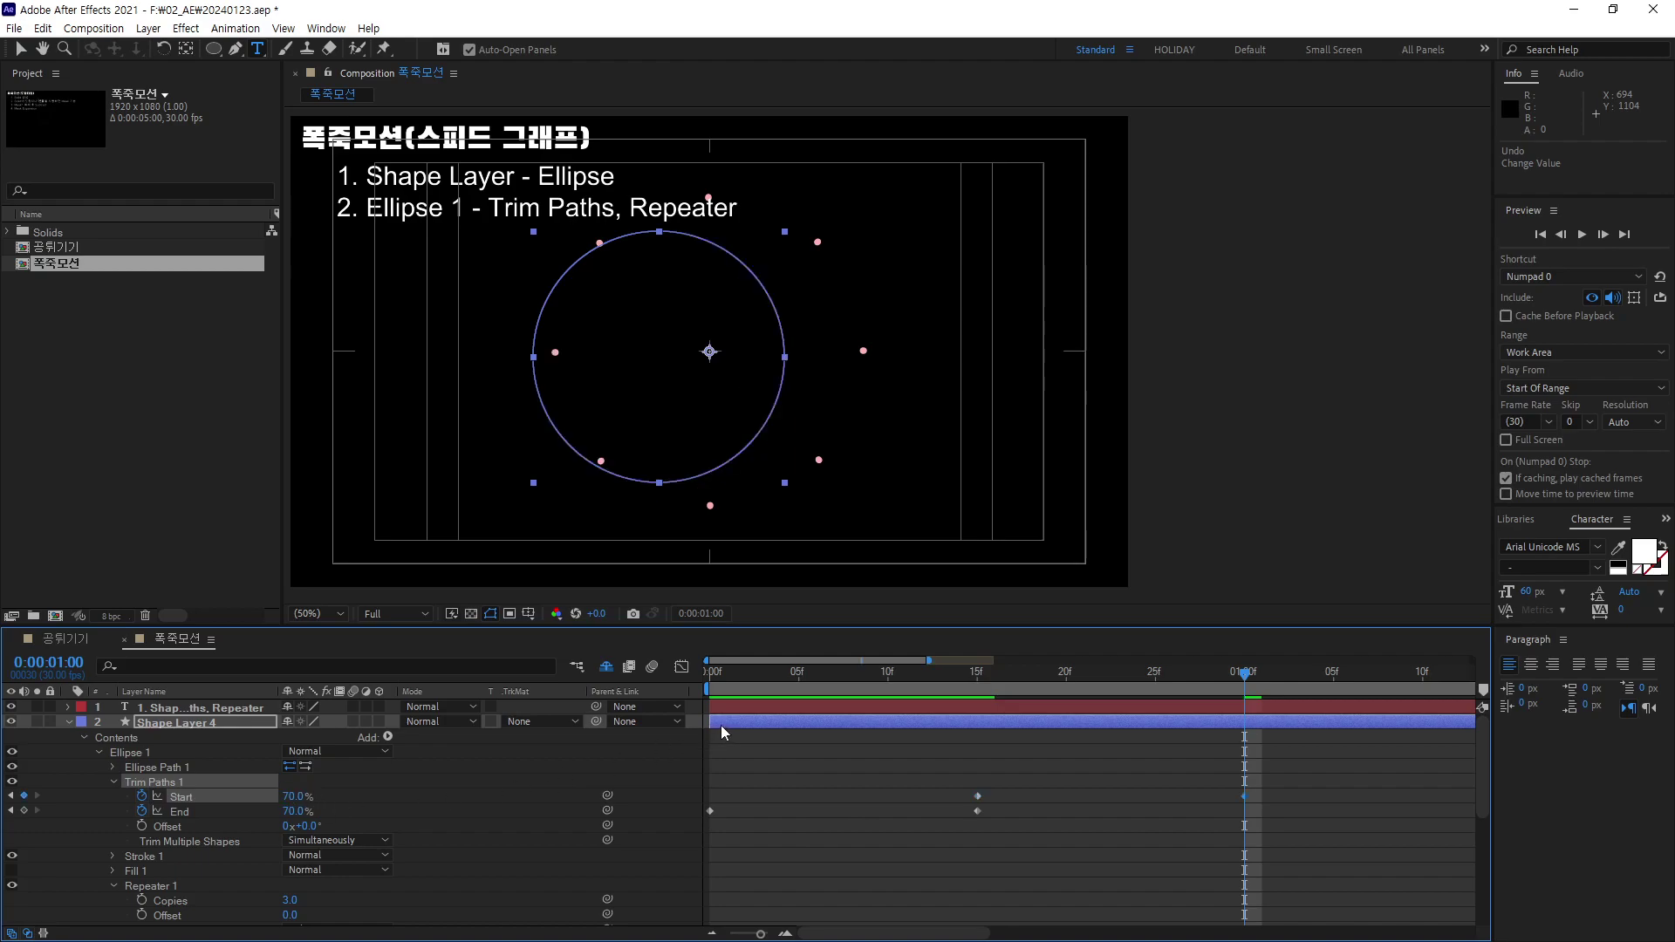
Scrub and play the trim animation to check it, finishing on the first frame.
{"action": "mouse_move", "coordinate": [1243, 678]}
{"action": "left_mouse_down"}
{"action": "mouse_move", "coordinate": [849, 711]}
{"action": "mouse_move", "coordinate": [1223, 683]}
{"action": "left_mouse_up"}
{"action": "key", "text": "space"}
{"action": "left_click_drag", "start_coordinate": [873, 689], "coordinate": [1279, 693]}
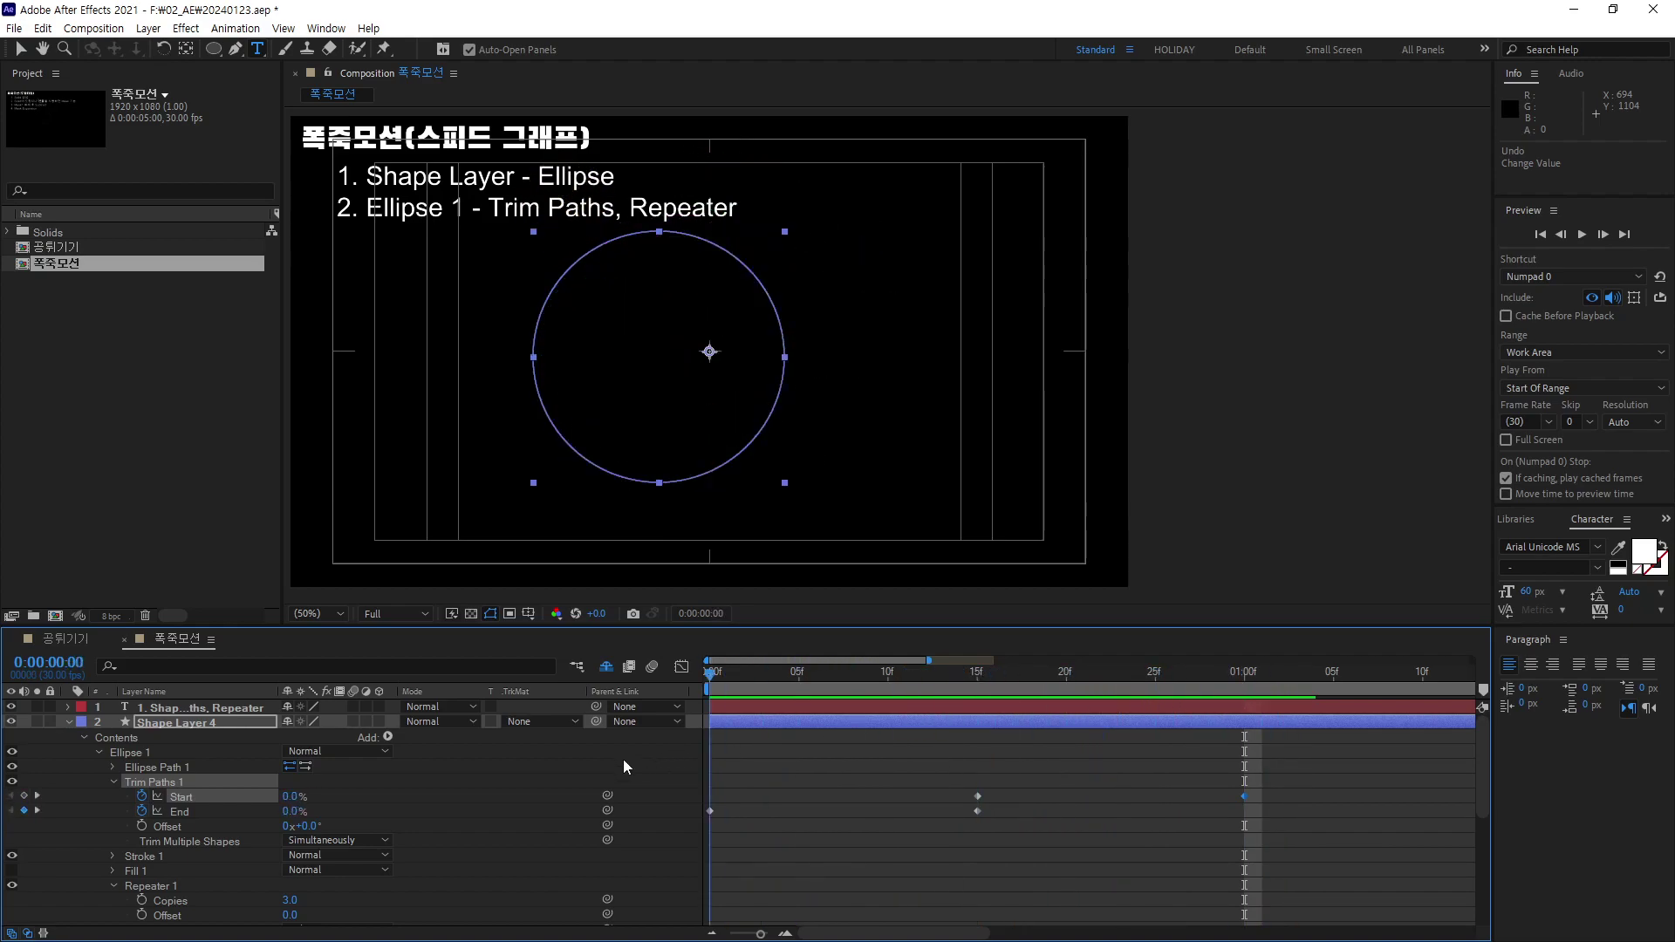
{"action": "left_click_drag", "start_coordinate": [931, 721], "coordinate": [1239, 711]}
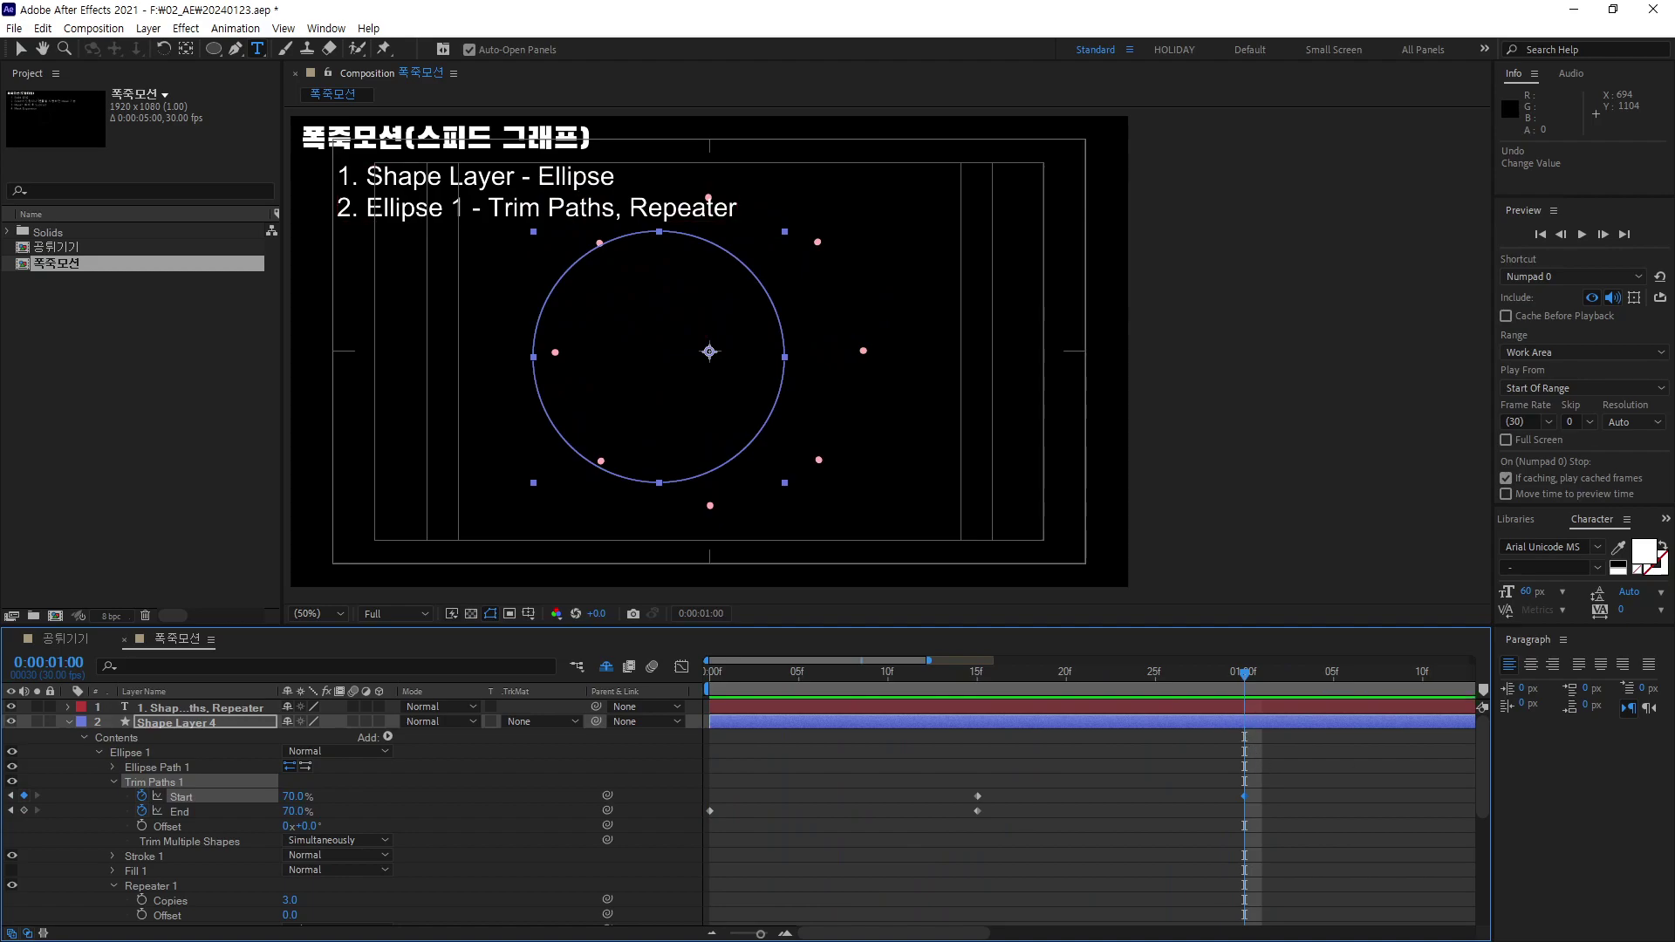
{"action": "left_click", "coordinate": [175, 722]}
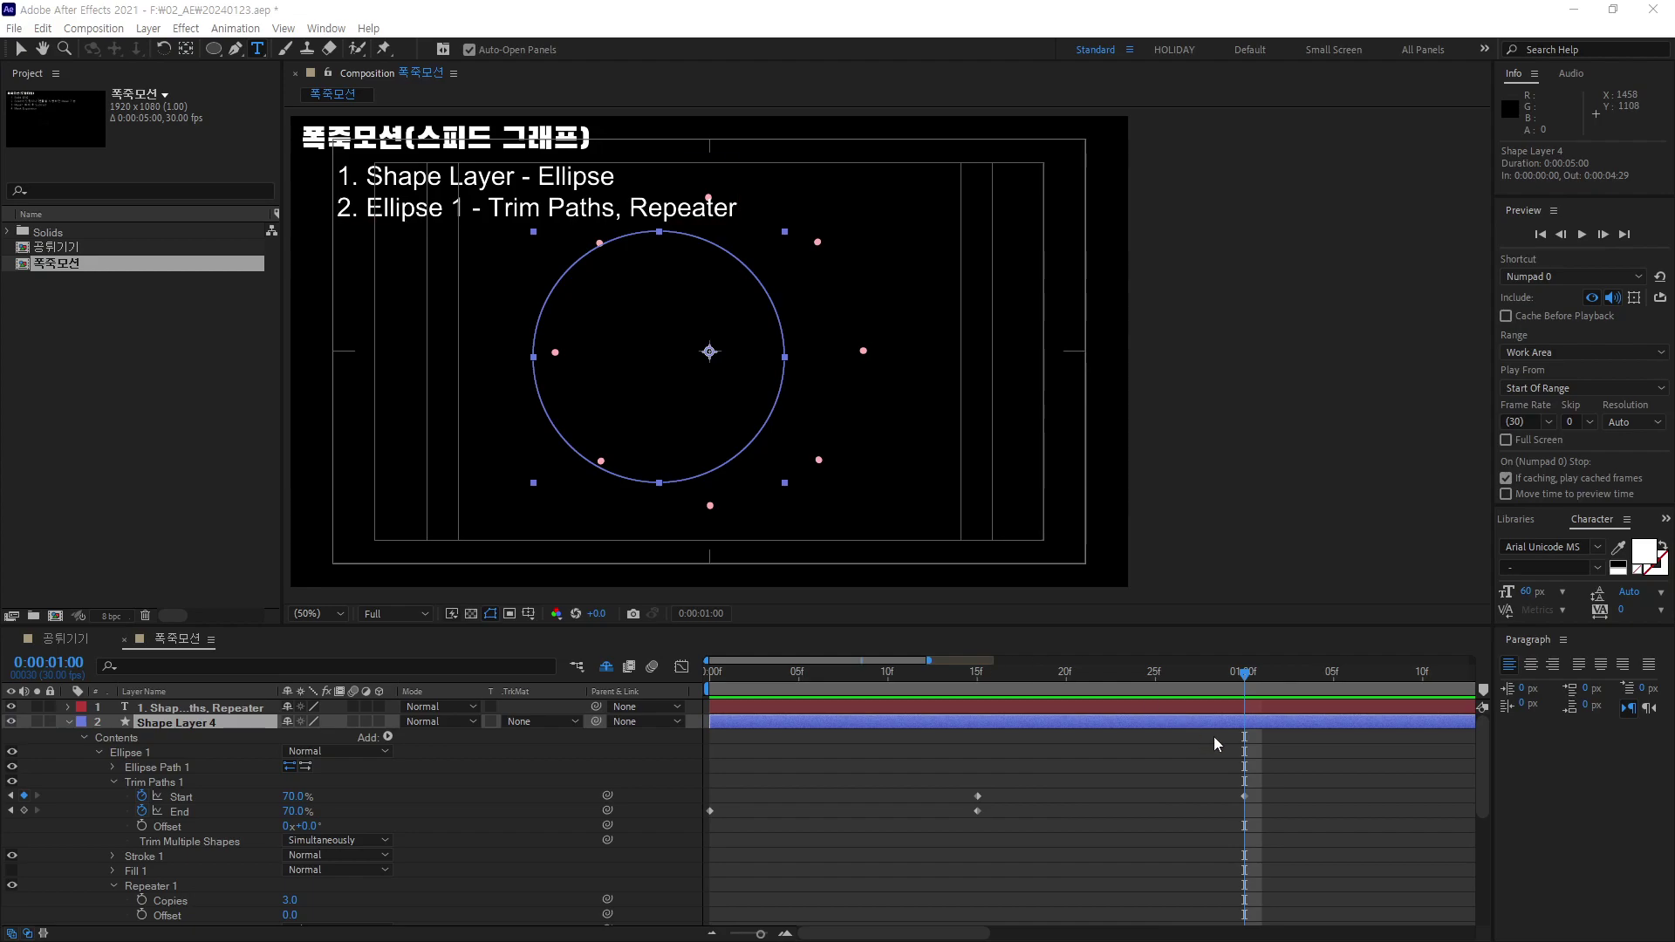
{"action": "left_click_drag", "start_coordinate": [1249, 687], "coordinate": [1001, 672]}
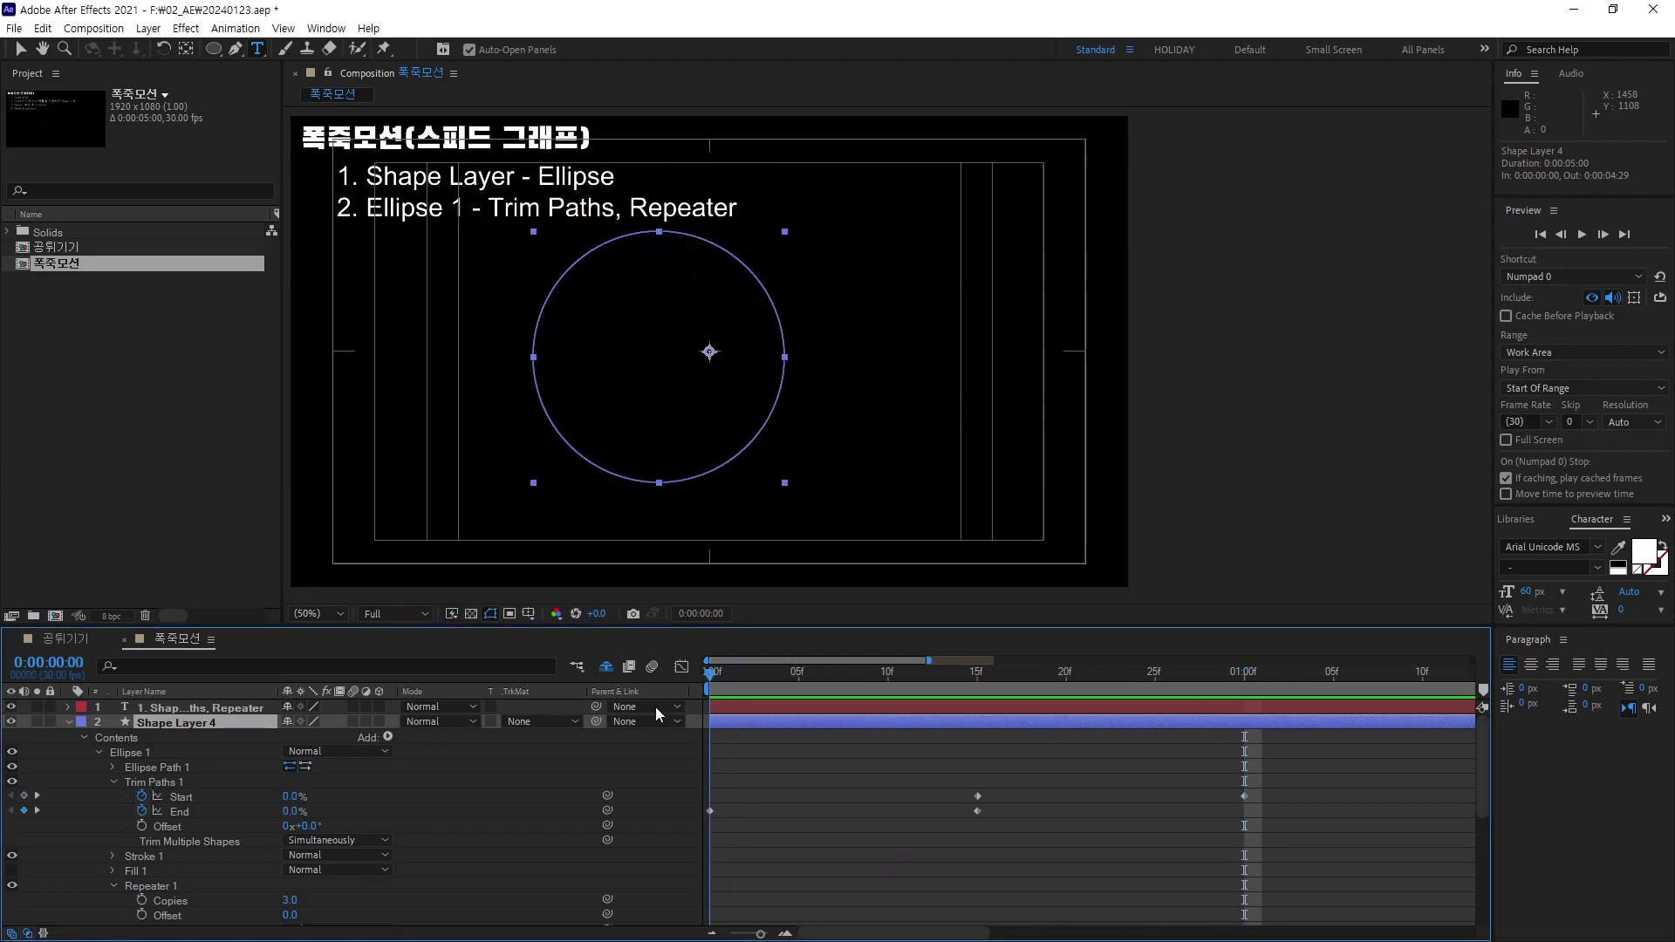
{"action": "mouse_move", "coordinate": [813, 292]}
{"action": "left_mouse_down"}
{"action": "mouse_move", "coordinate": [772, 499]}
{"action": "mouse_move", "coordinate": [829, 508]}
{"action": "left_mouse_up"}
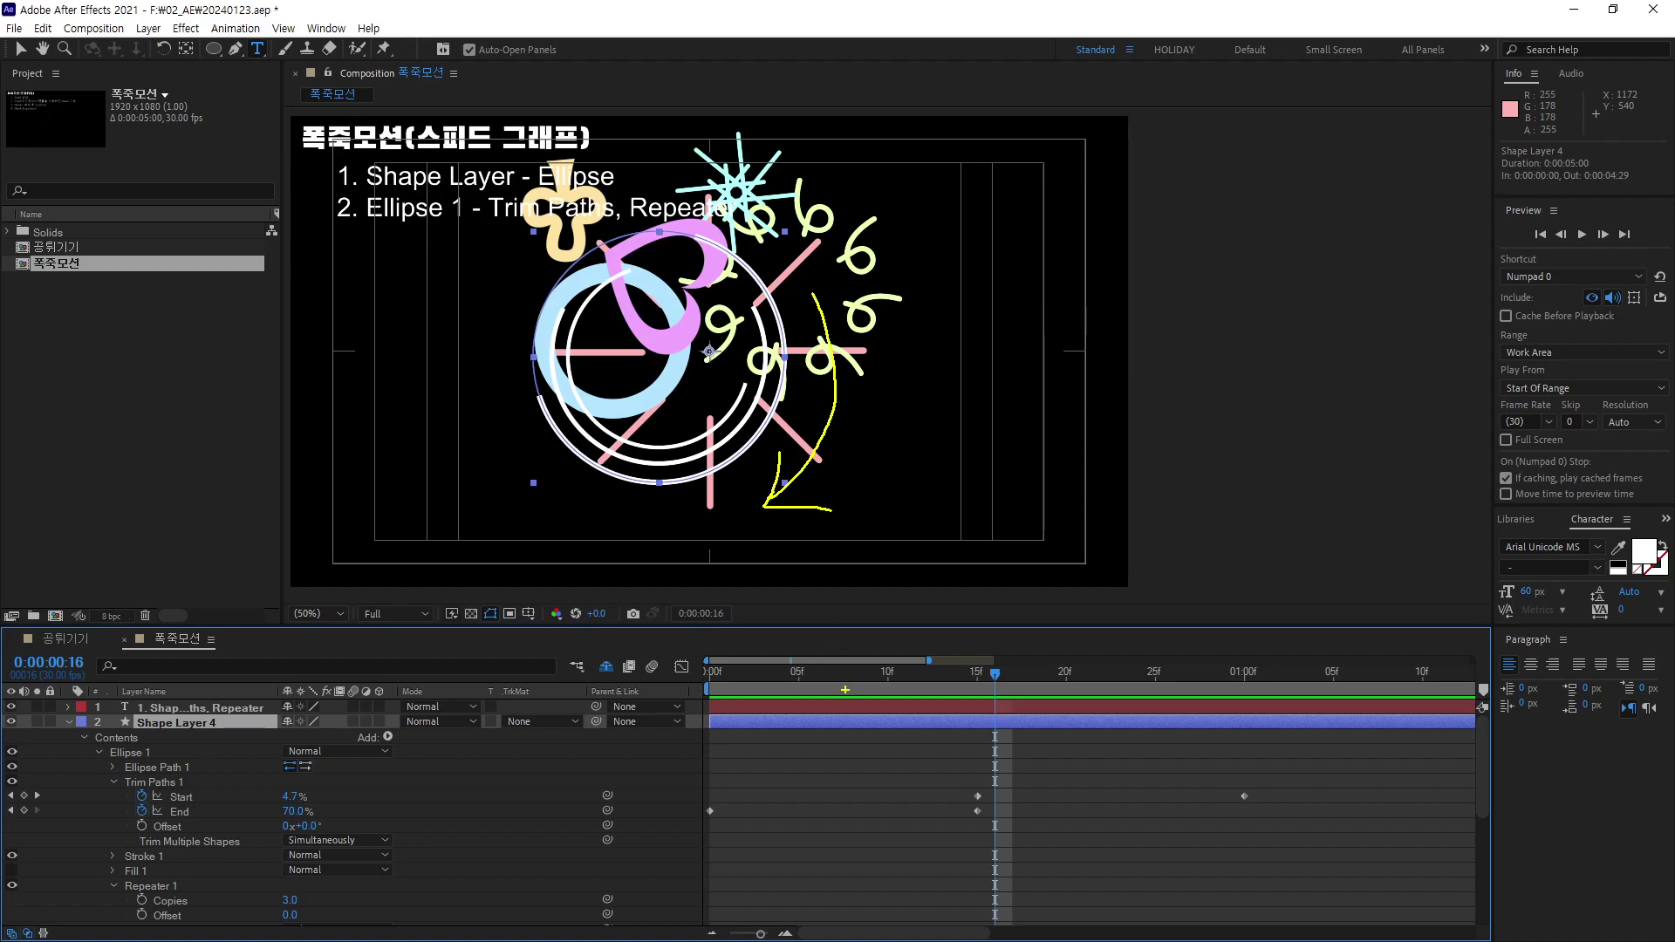
{"action": "left_click_drag", "start_coordinate": [994, 672], "coordinate": [688, 704]}
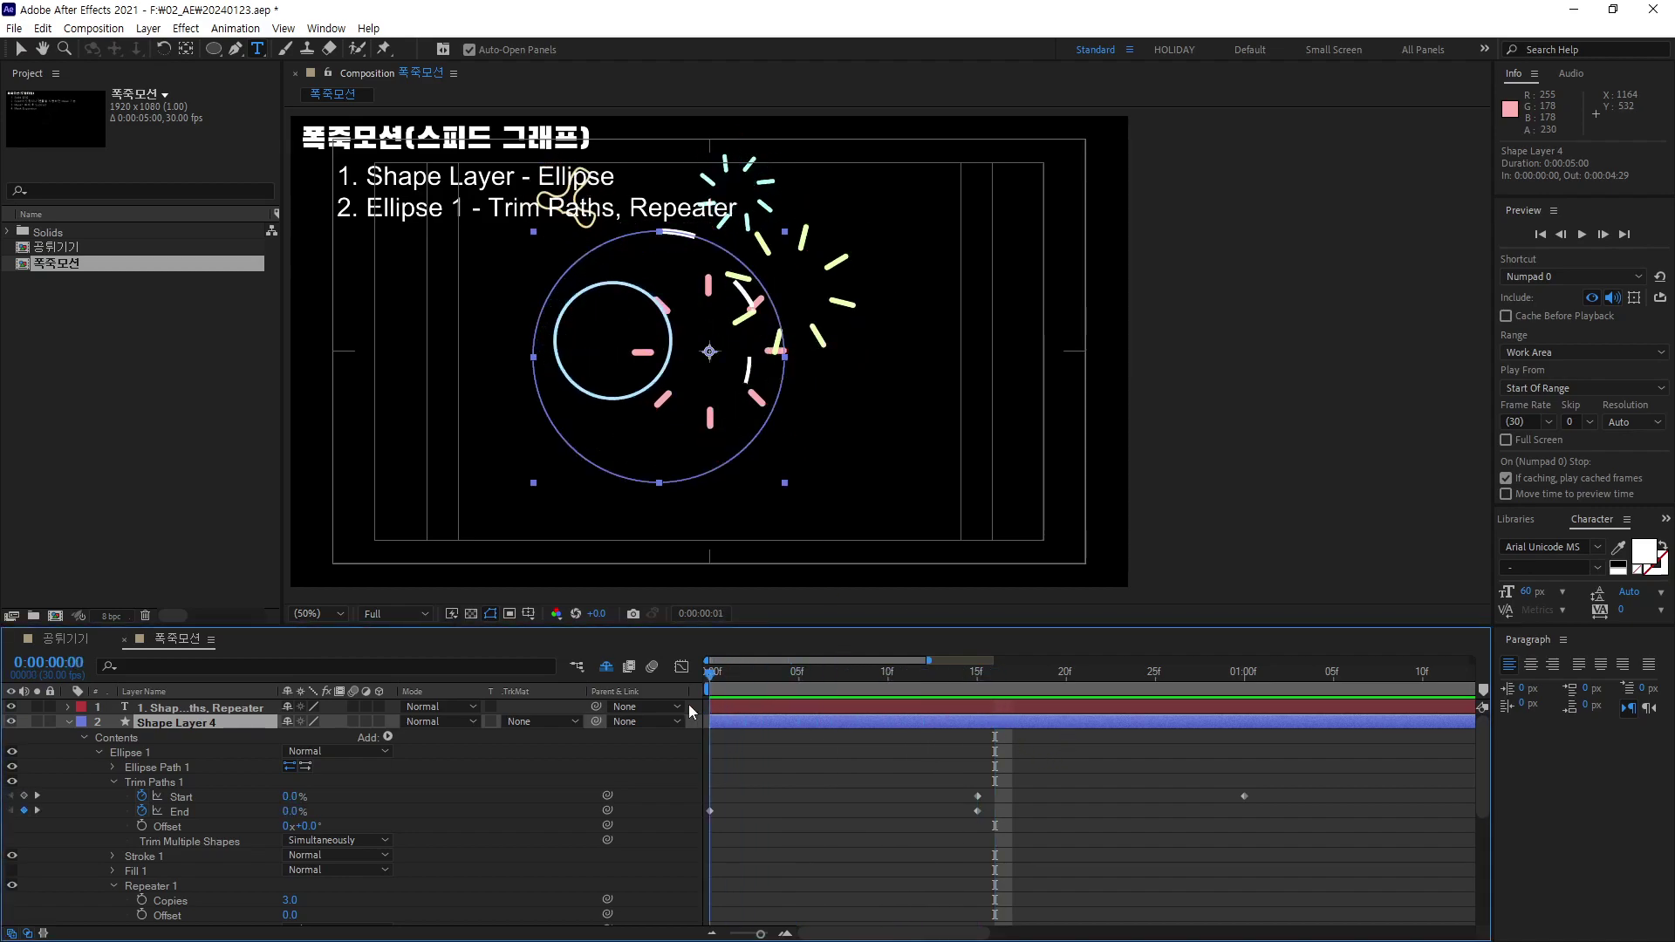
Keyframe Trim Paths Offset from 0x at frame 0 to 1 revolution at 1:00.
{"action": "left_click", "coordinate": [141, 825]}
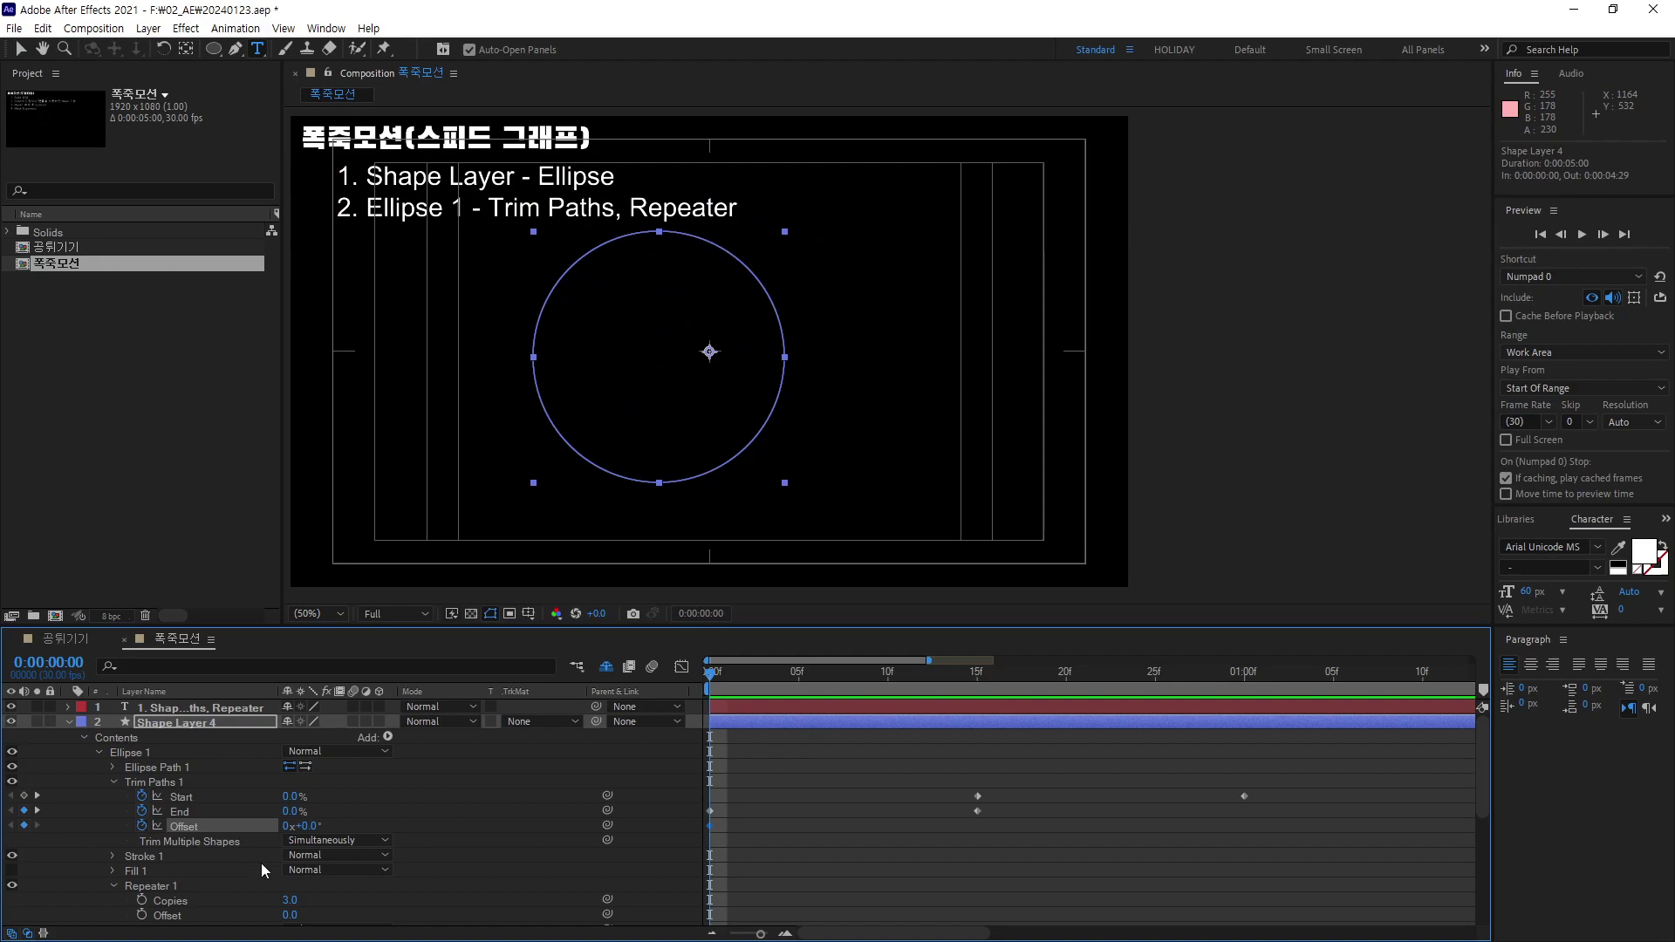
{"action": "left_click_drag", "start_coordinate": [712, 680], "coordinate": [1246, 713]}
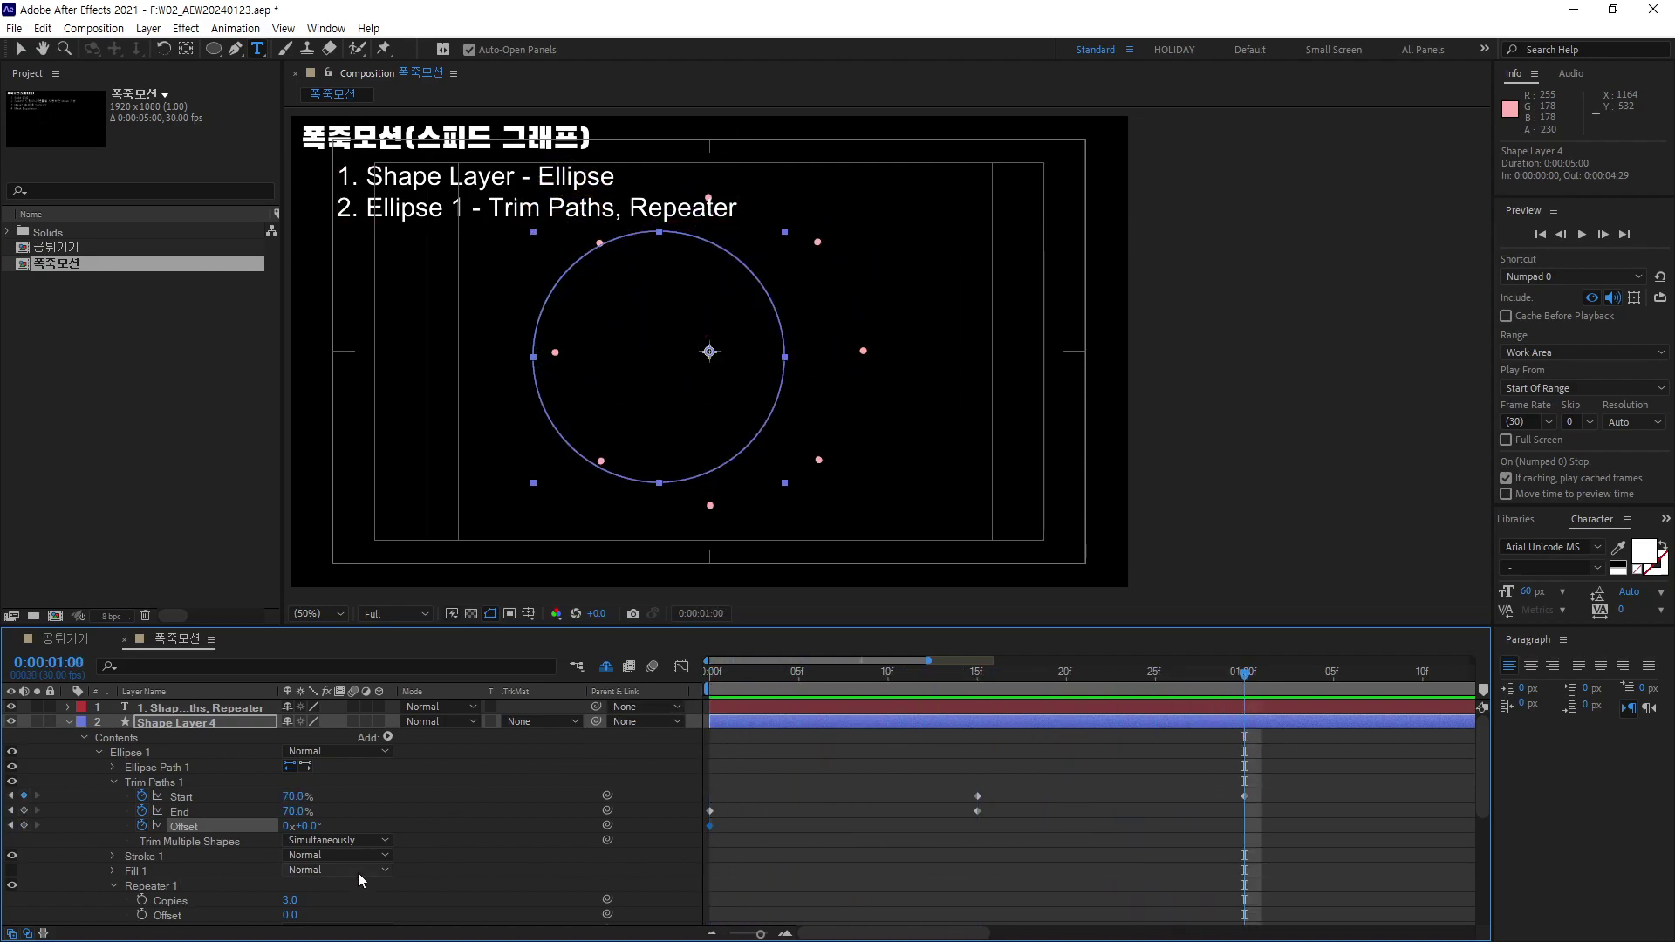
{"action": "left_click", "coordinate": [285, 826]}
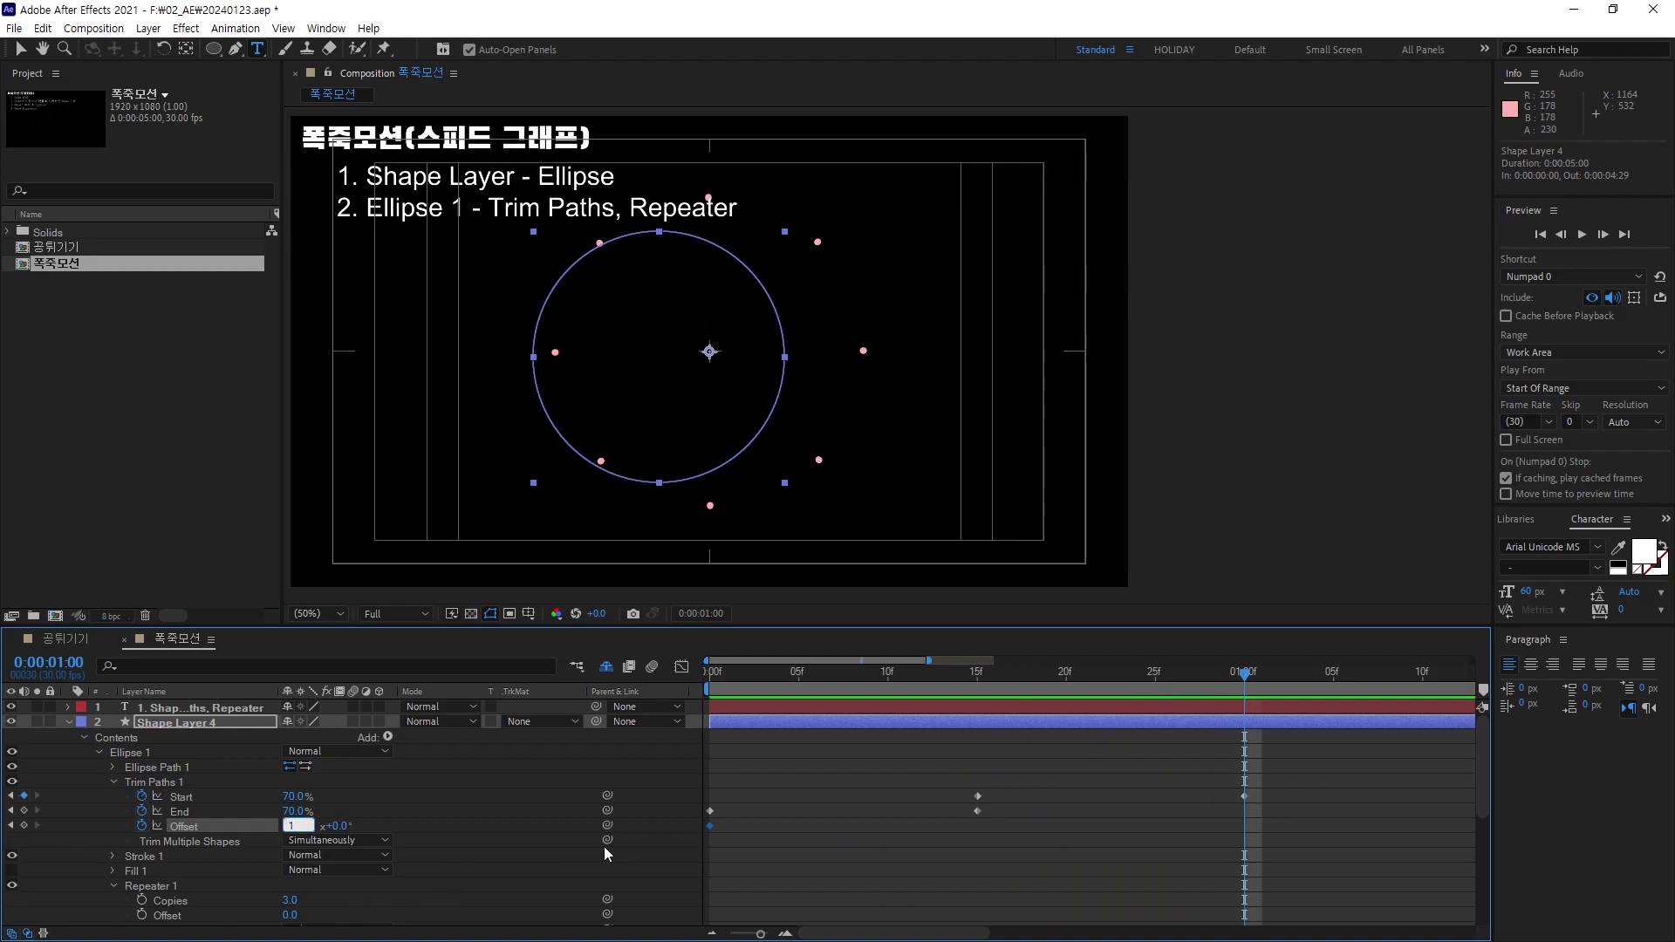
{"action": "key", "text": "Return"}
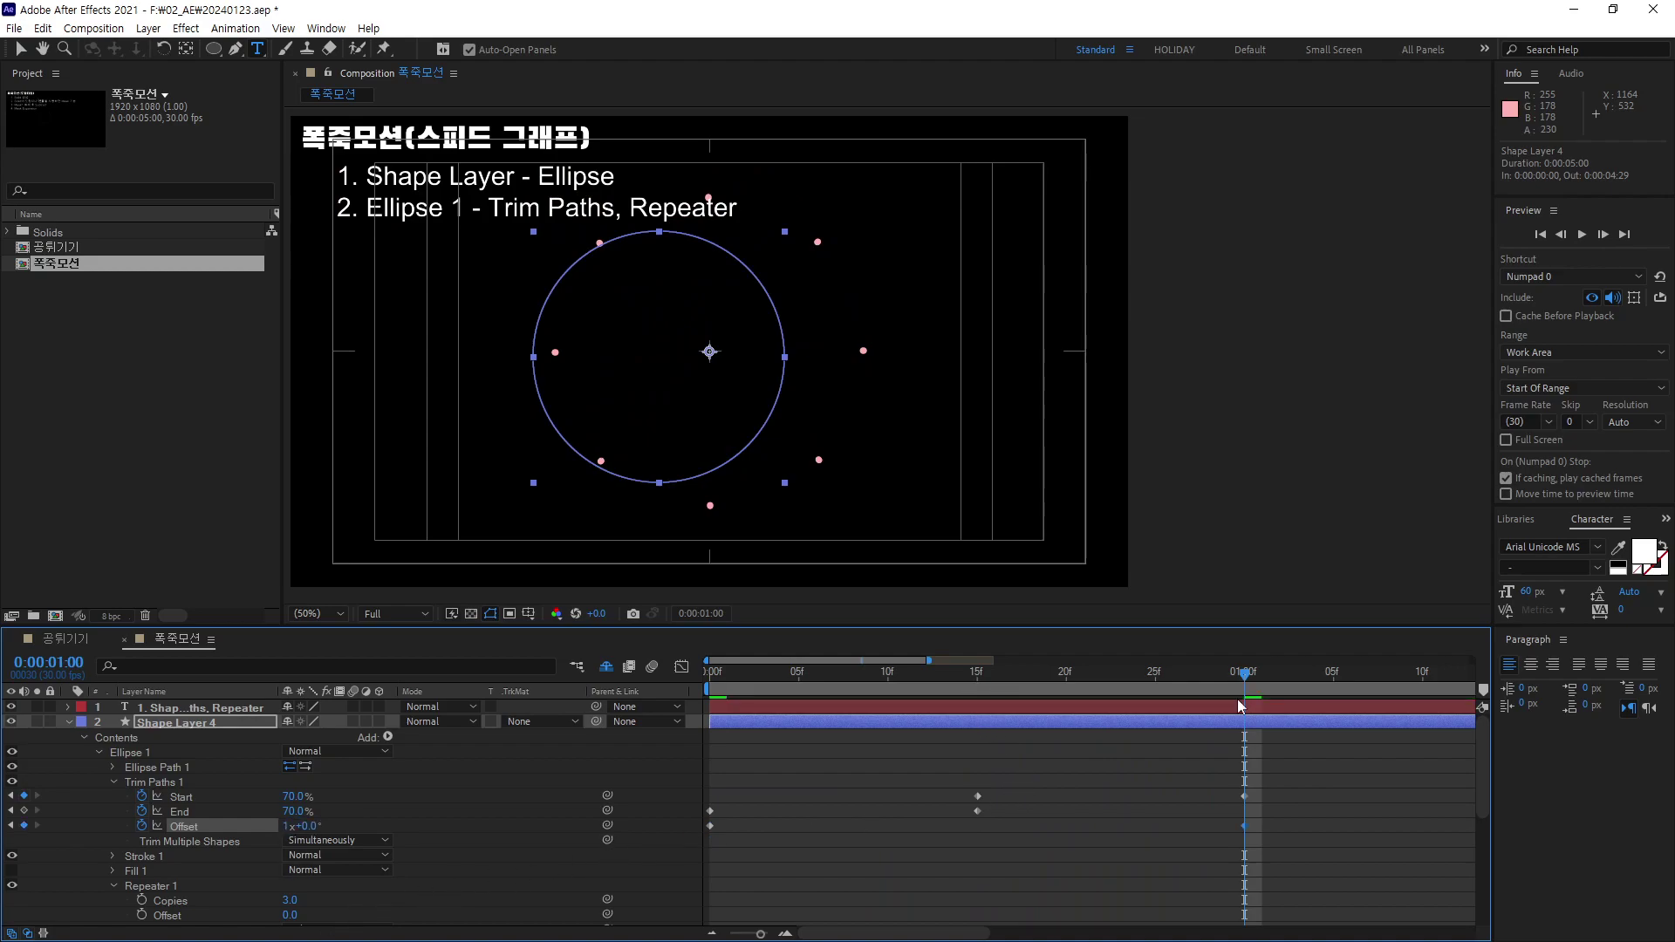
Preview the animation, then solo Shape Layer 4 and preview the arcs alone.
{"action": "key", "text": "space"}
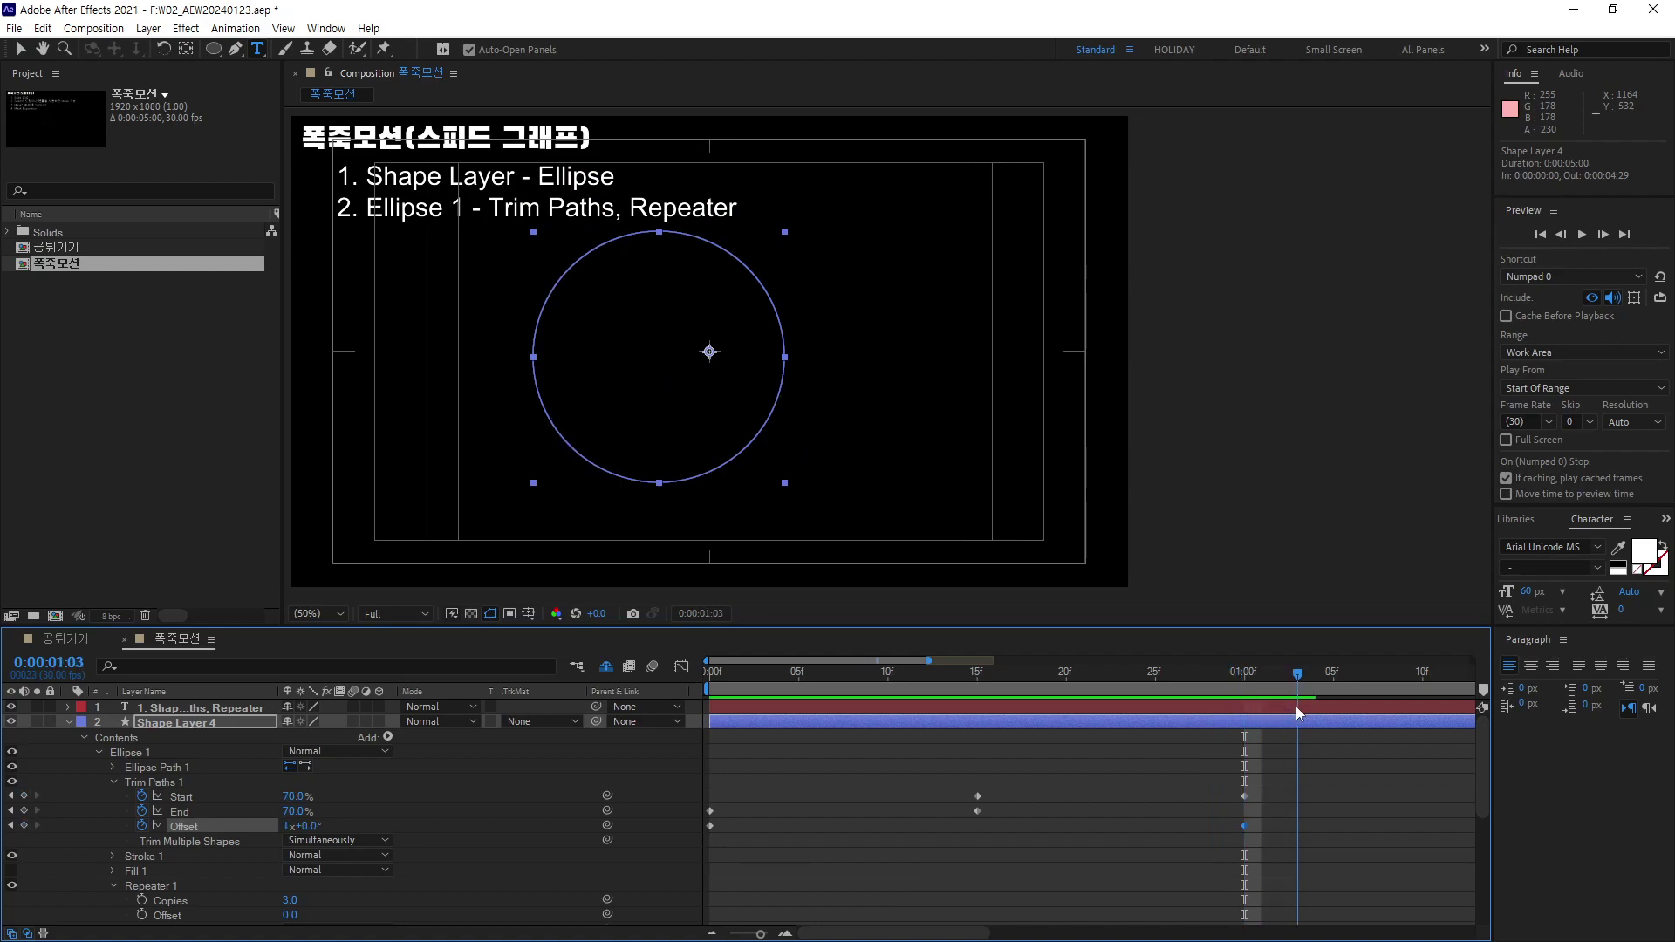
{"action": "key", "text": "space"}
{"action": "key", "text": "space"}
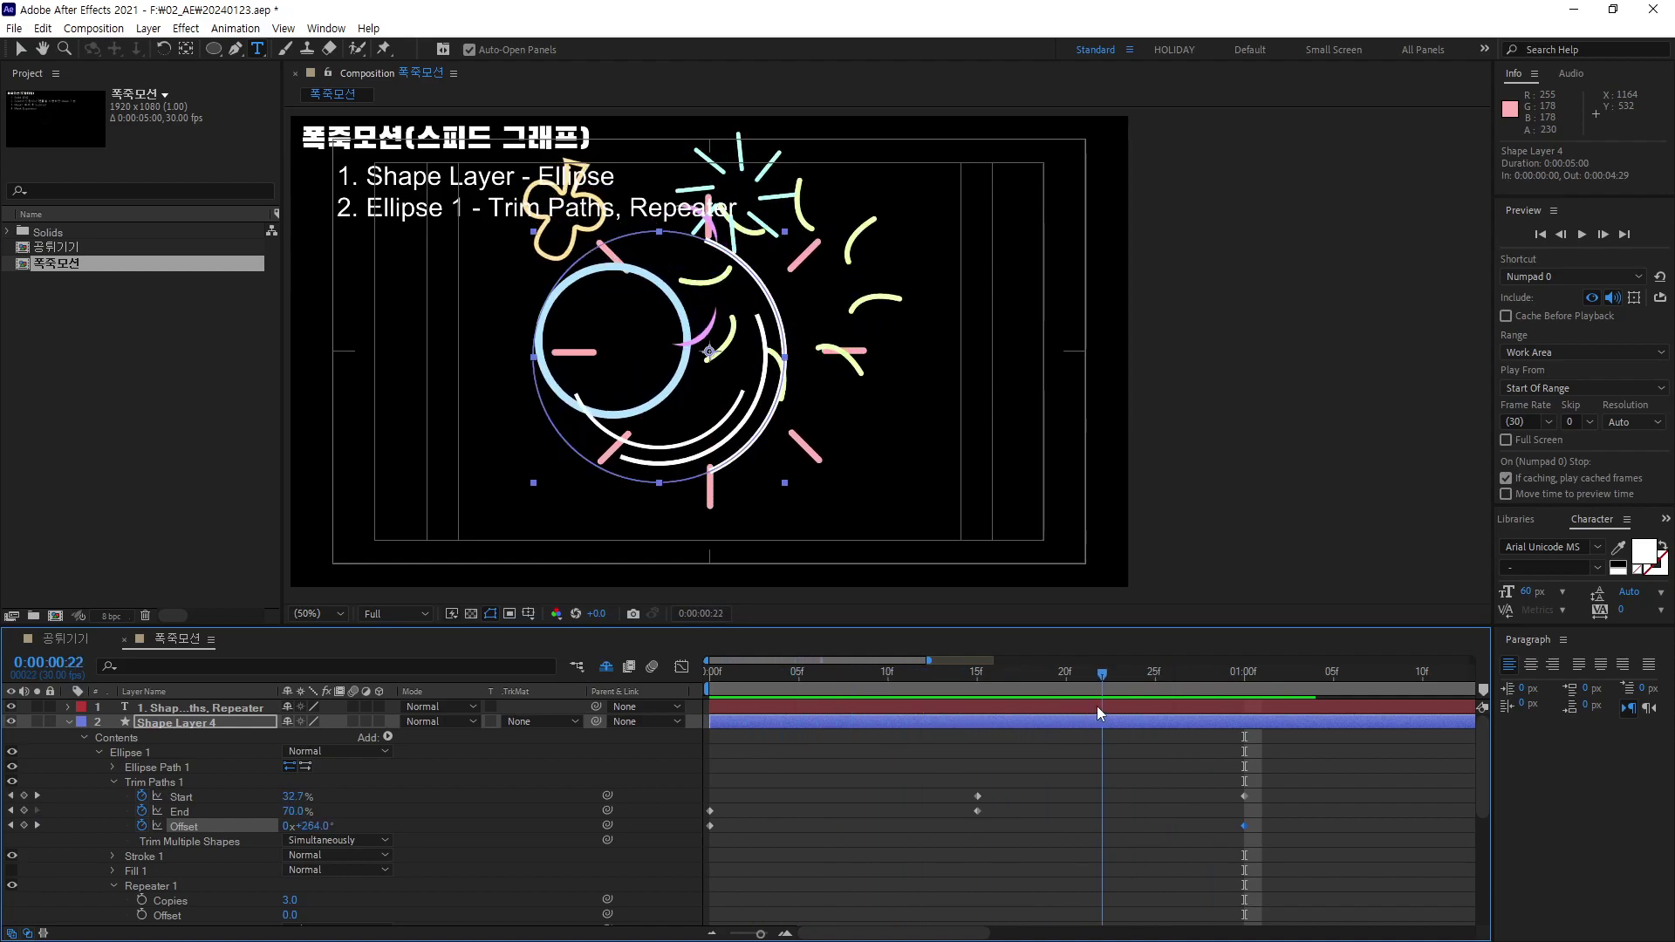
{"action": "key", "text": "space"}
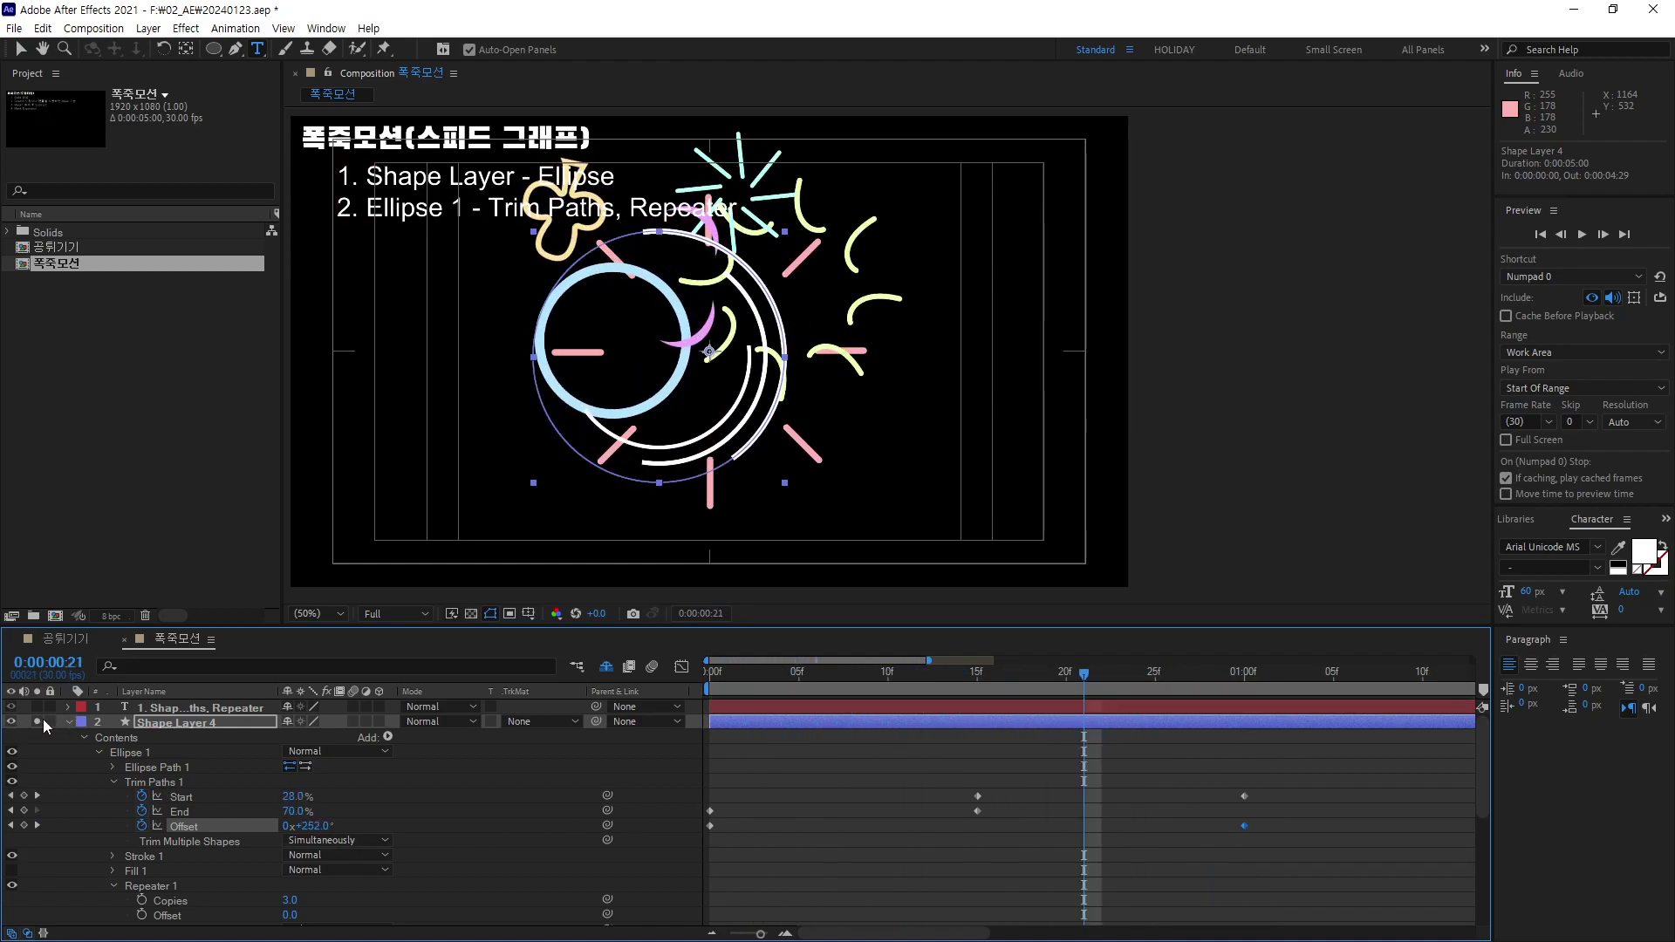
{"action": "left_click", "coordinate": [43, 722]}
{"action": "key", "text": "space"}
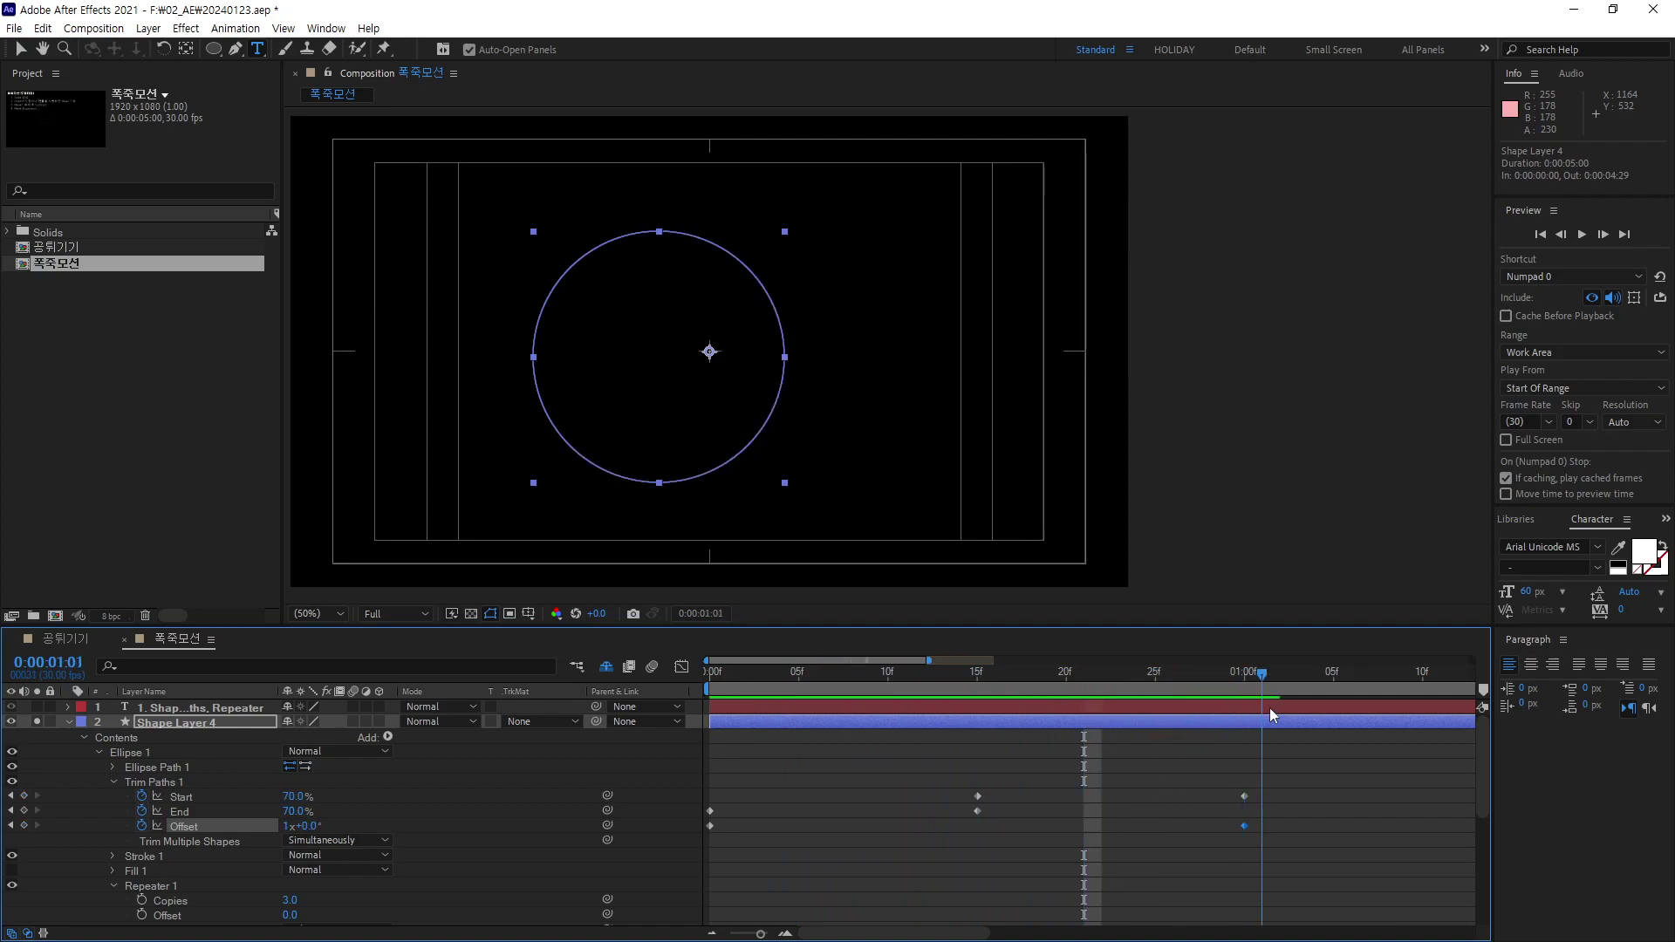
{"action": "key", "text": "space"}
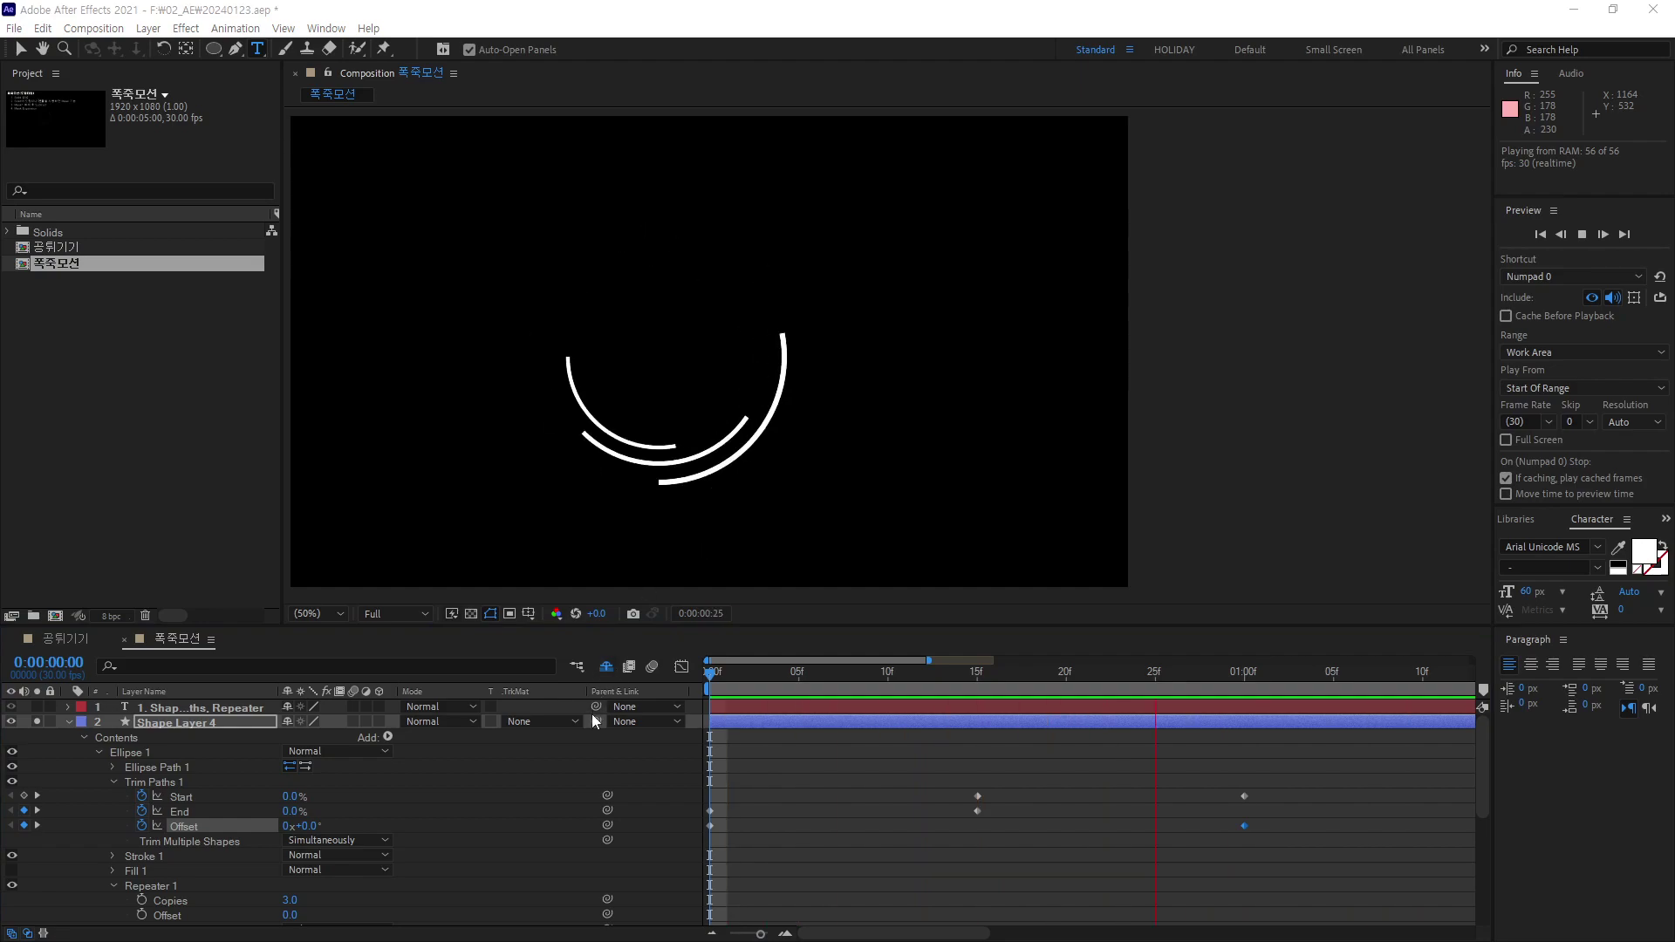
{"action": "left_click", "coordinate": [834, 677]}
{"action": "mouse_move", "coordinate": [834, 679]}
{"action": "left_mouse_down"}
{"action": "mouse_move", "coordinate": [698, 670]}
{"action": "mouse_move", "coordinate": [1155, 711]}
{"action": "mouse_move", "coordinate": [940, 684]}
{"action": "mouse_move", "coordinate": [972, 690]}
{"action": "left_mouse_up"}
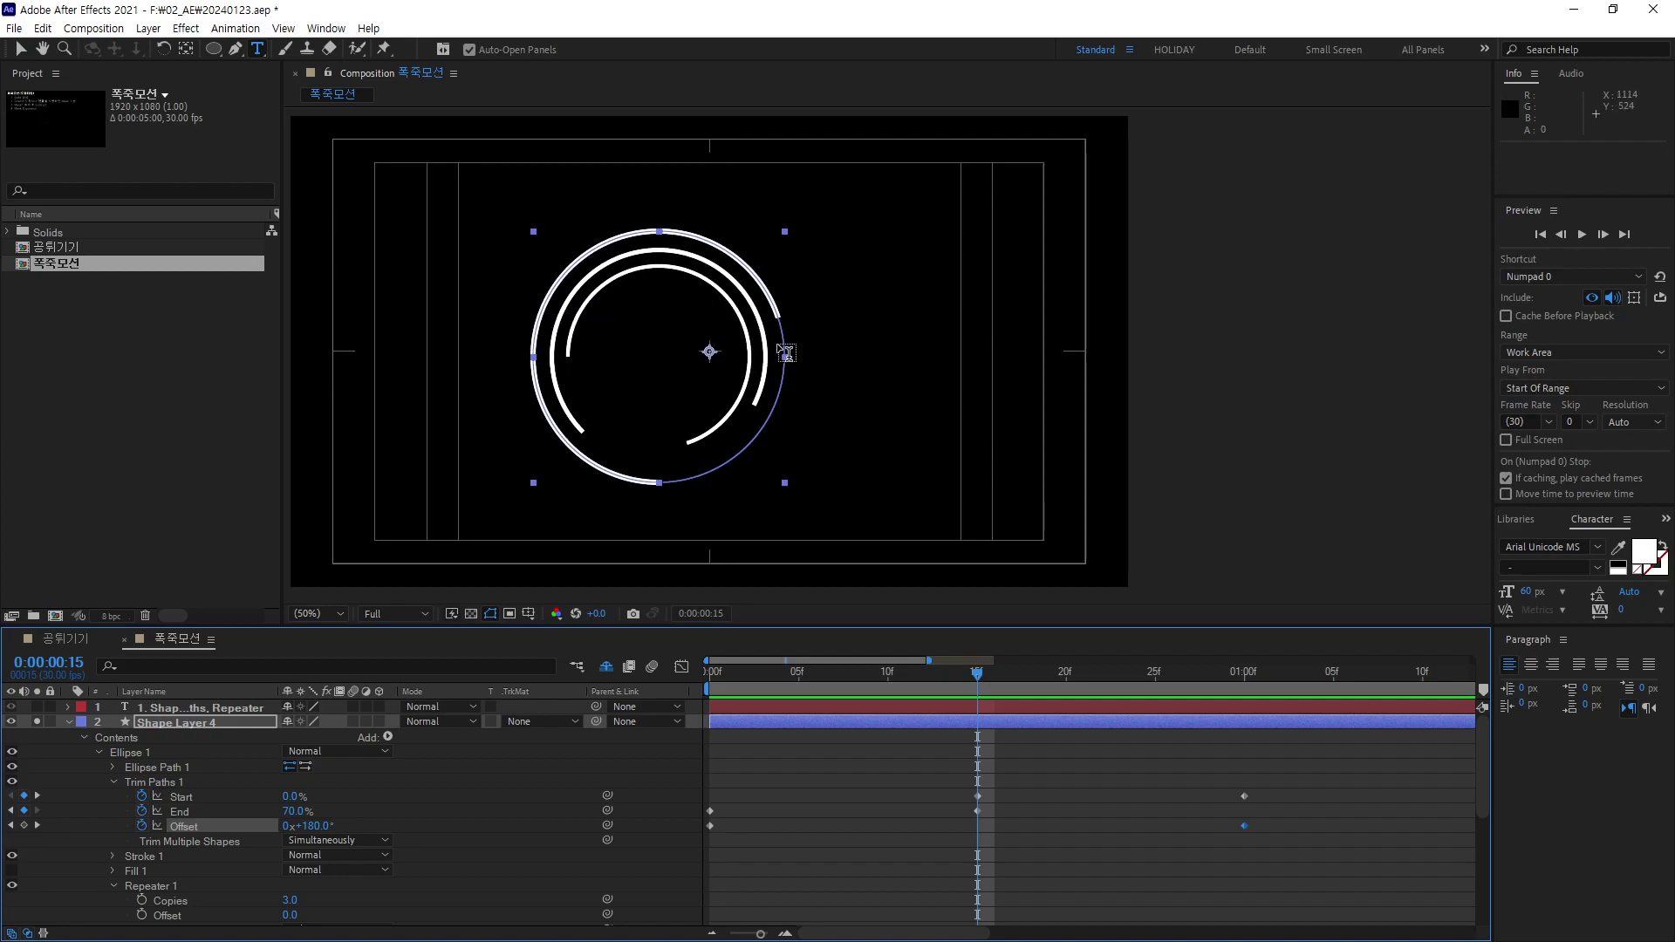
Turn off Solo on Shape Layer 4 so every firework layer shows again, and select its row.
{"action": "left_click", "coordinate": [37, 722]}
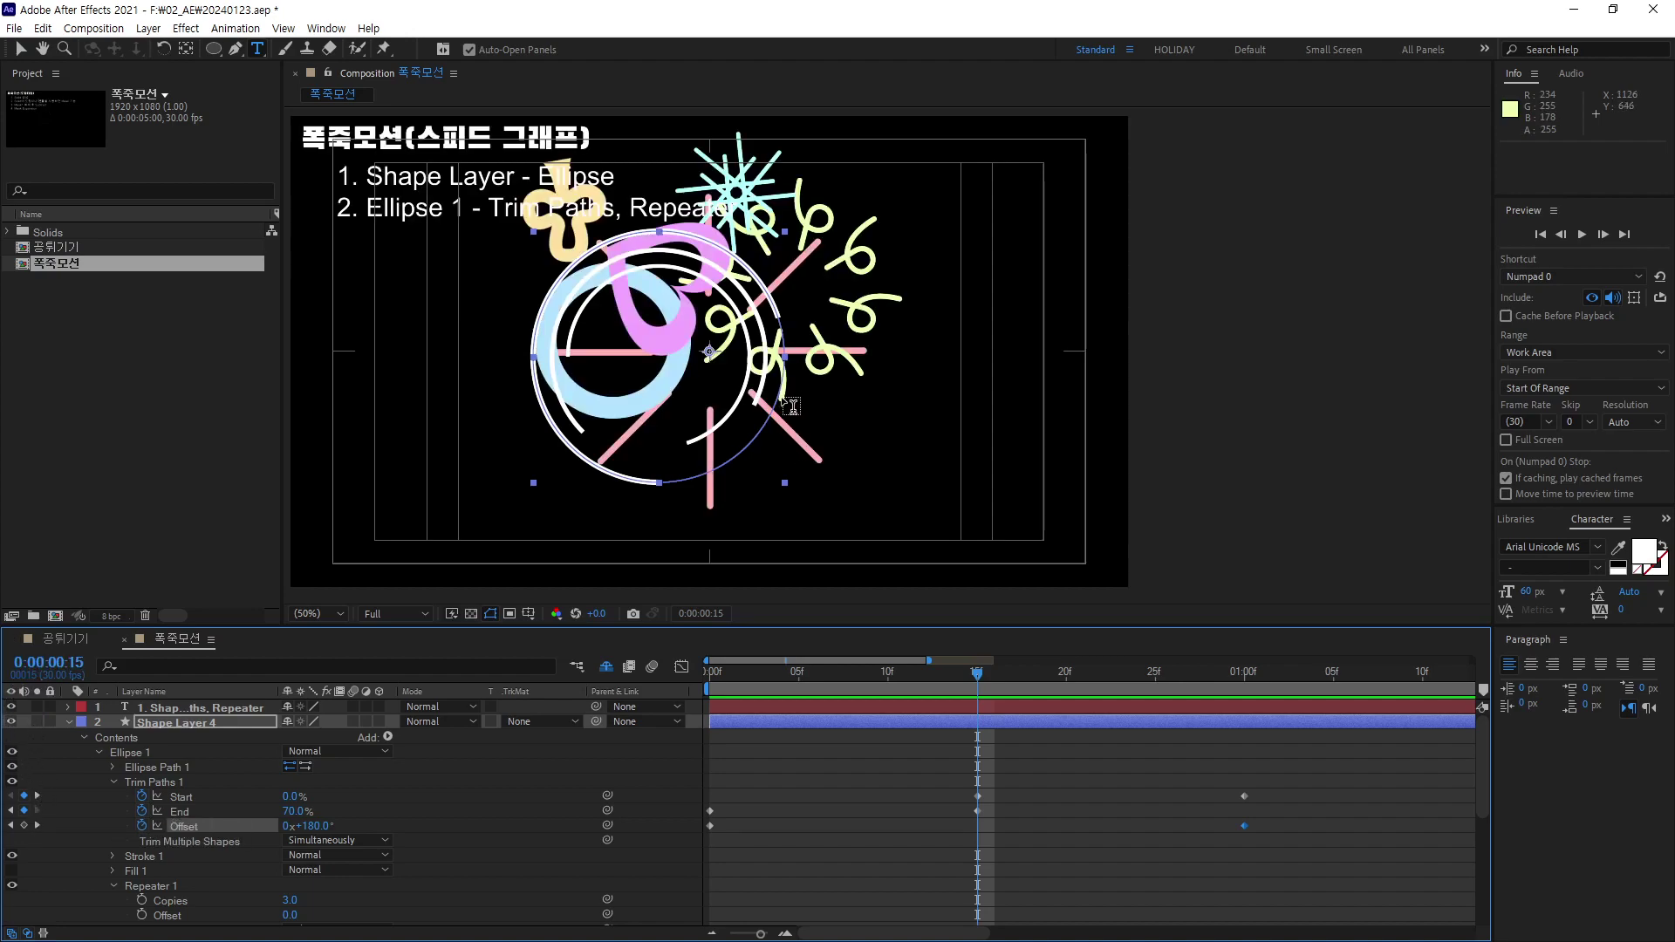
{"action": "left_click", "coordinate": [171, 725]}
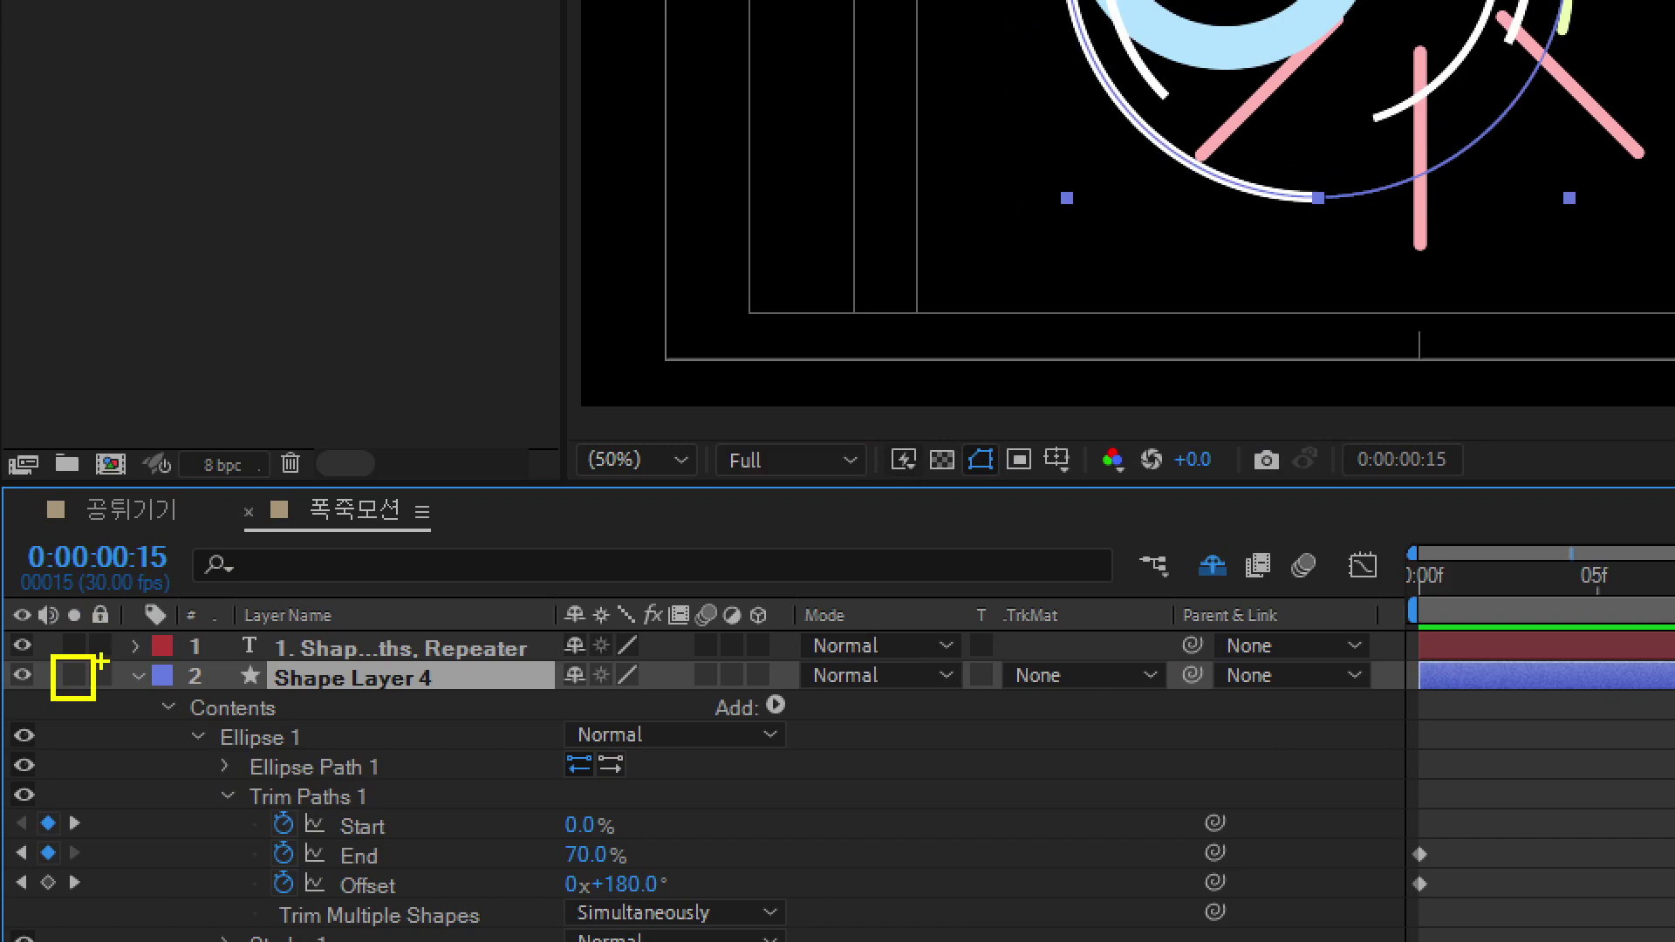
{"action": "left_click_drag", "start_coordinate": [87, 621], "coordinate": [91, 609]}
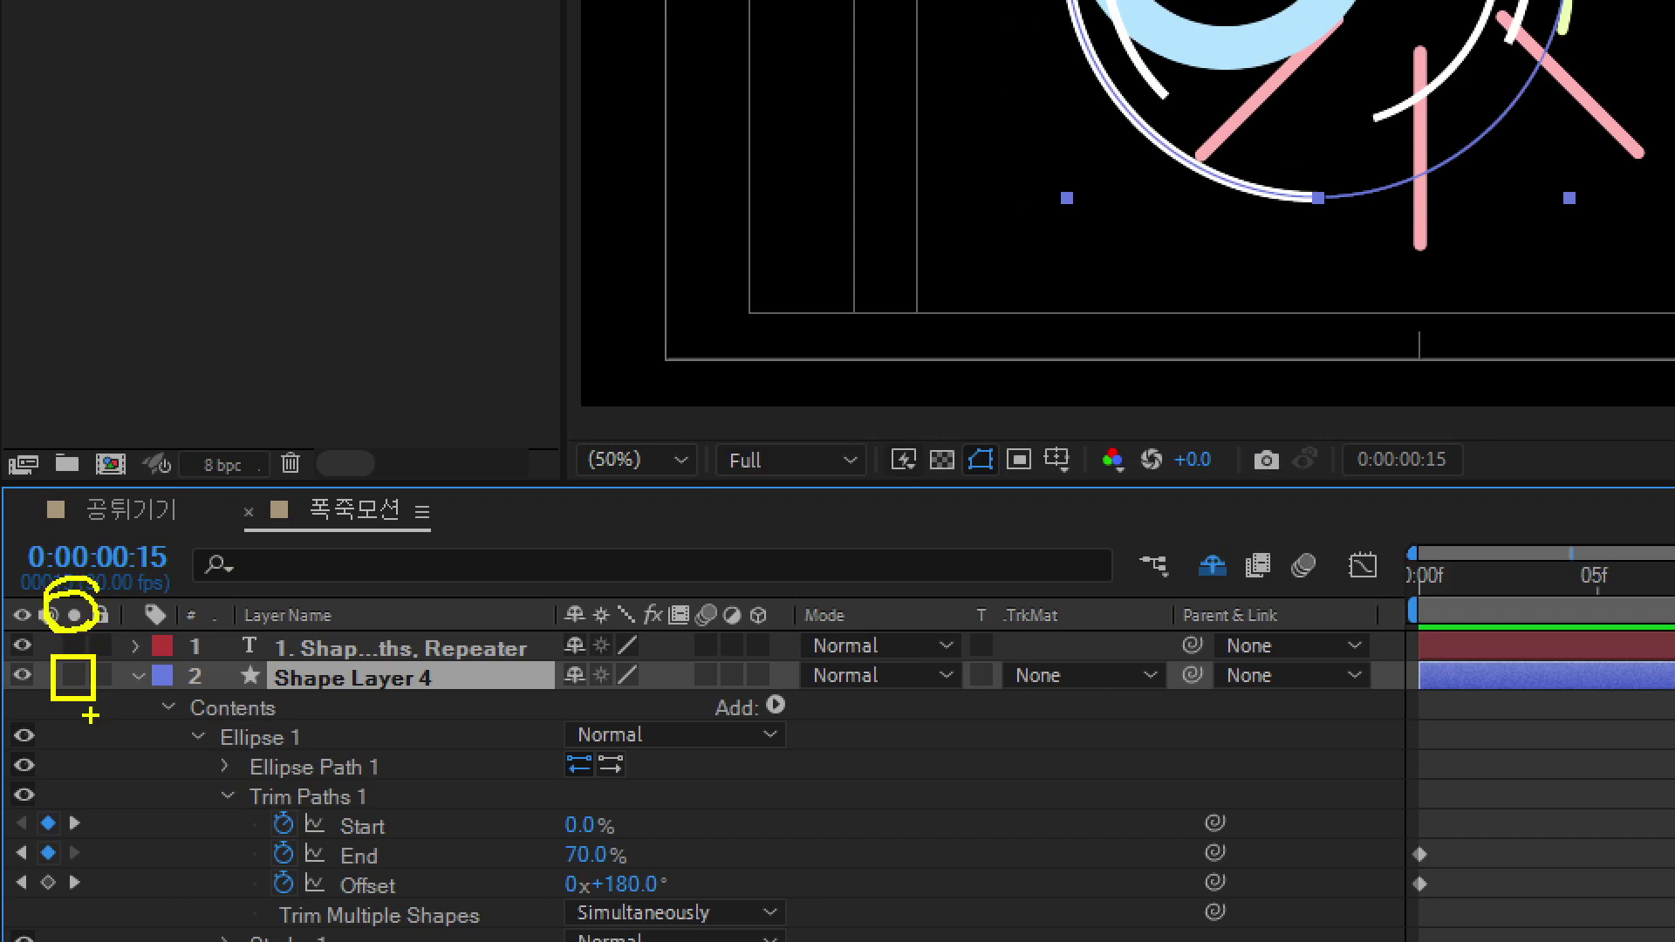
{"action": "left_click_drag", "start_coordinate": [80, 692], "coordinate": [116, 776]}
{"action": "mouse_move", "coordinate": [330, 705]}
{"action": "left_mouse_down"}
{"action": "mouse_move", "coordinate": [262, 641]}
{"action": "mouse_move", "coordinate": [325, 684]}
{"action": "left_mouse_up"}
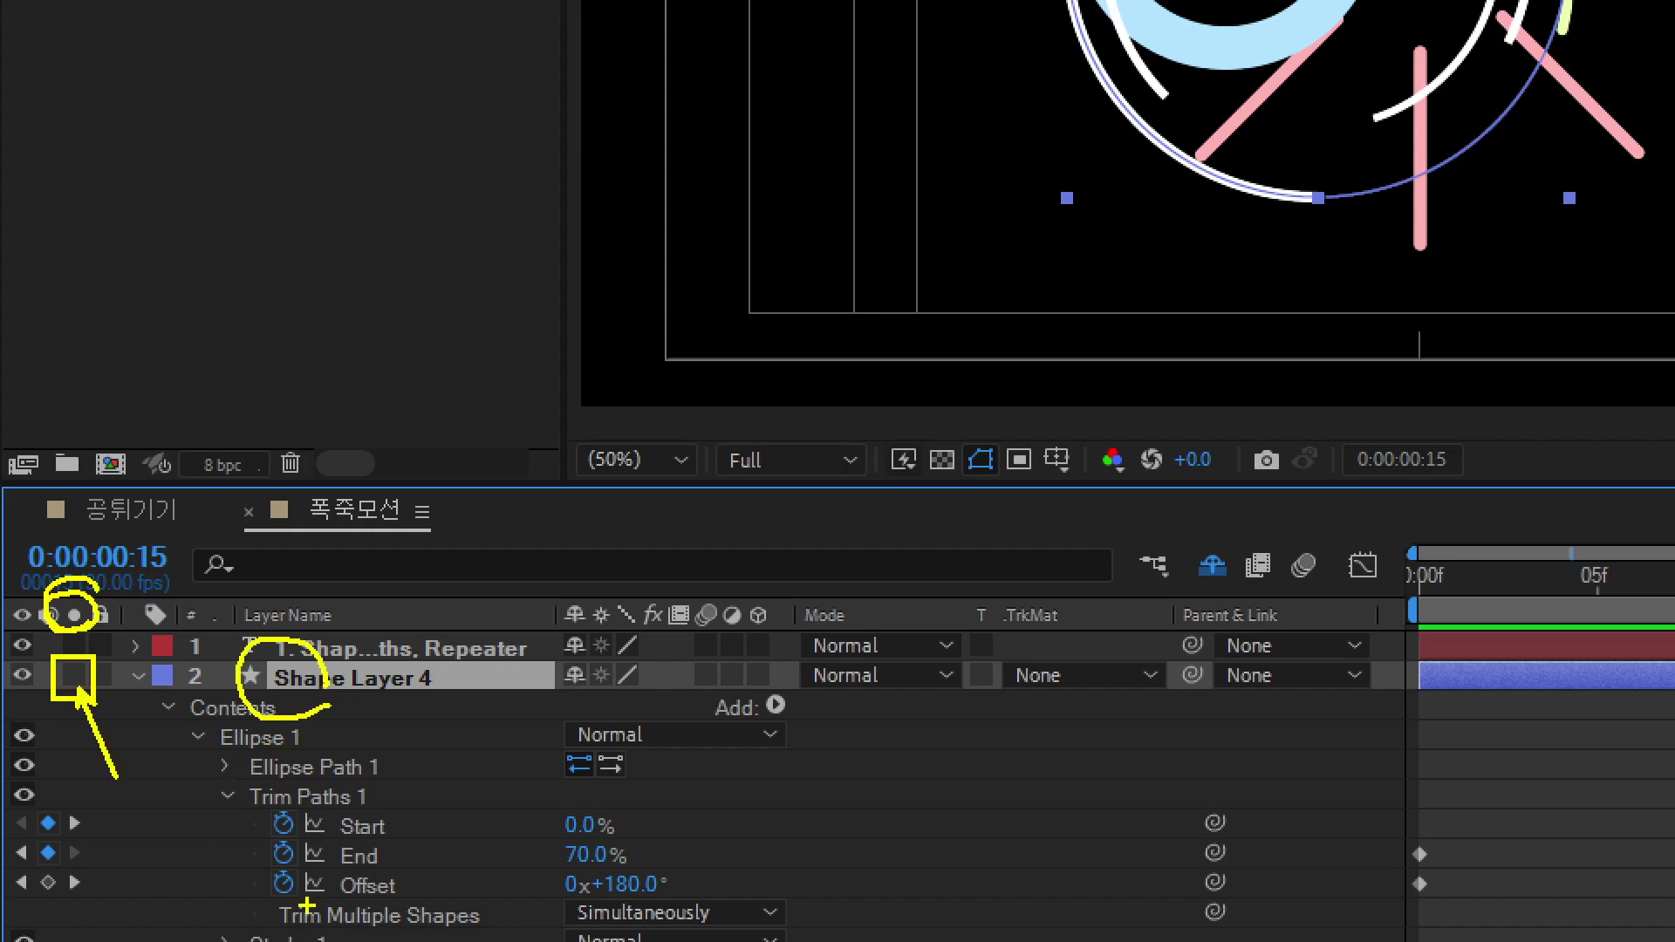
Re-solo the ring layer, scrub its animation, then duplicate Shape Layer 4 into Shape Layer 5.
{"action": "key", "text": "Escape"}
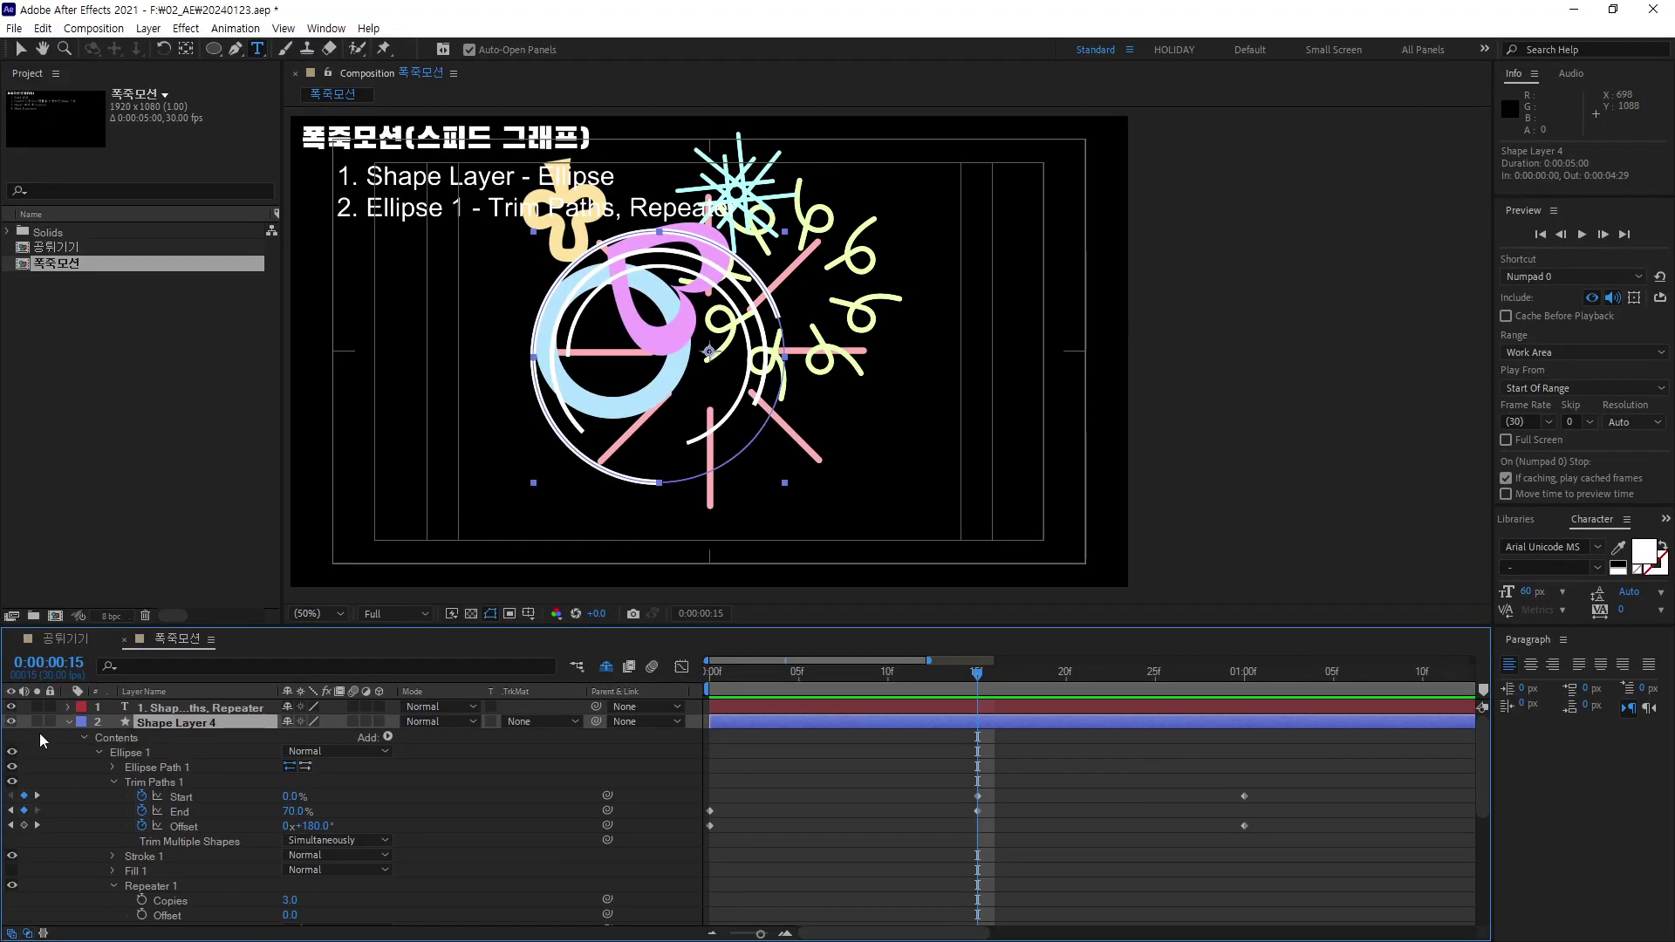
{"action": "left_click", "coordinate": [36, 722]}
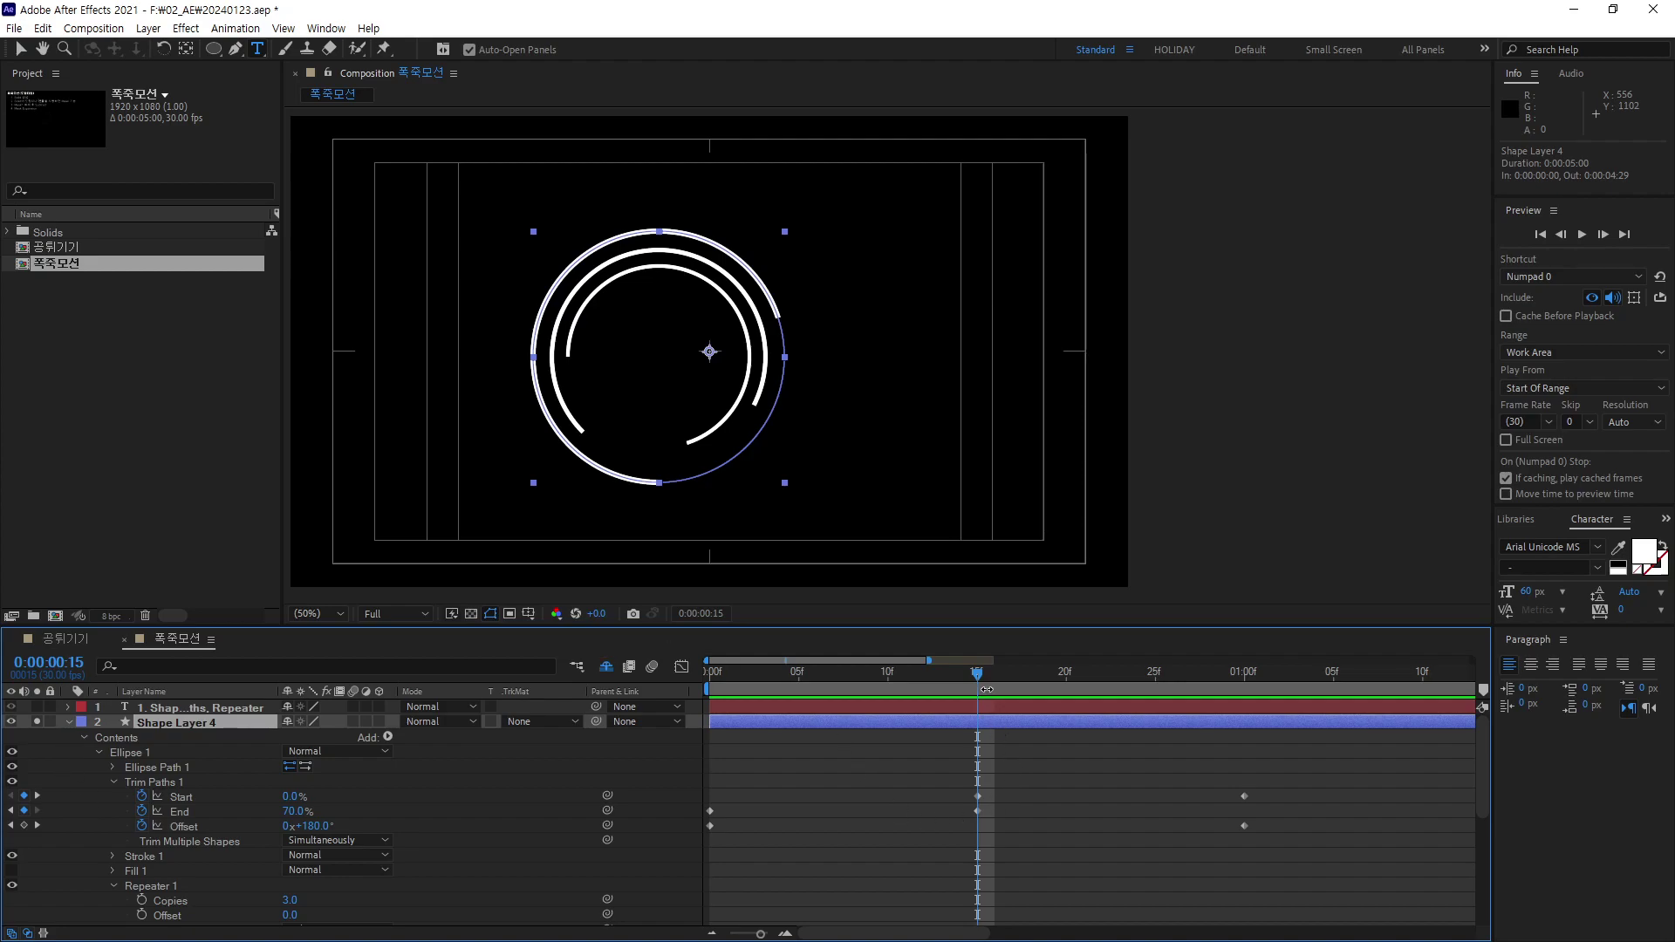
{"action": "mouse_move", "coordinate": [977, 679]}
{"action": "left_mouse_down"}
{"action": "mouse_move", "coordinate": [1033, 685]}
{"action": "mouse_move", "coordinate": [939, 713]}
{"action": "left_mouse_up"}
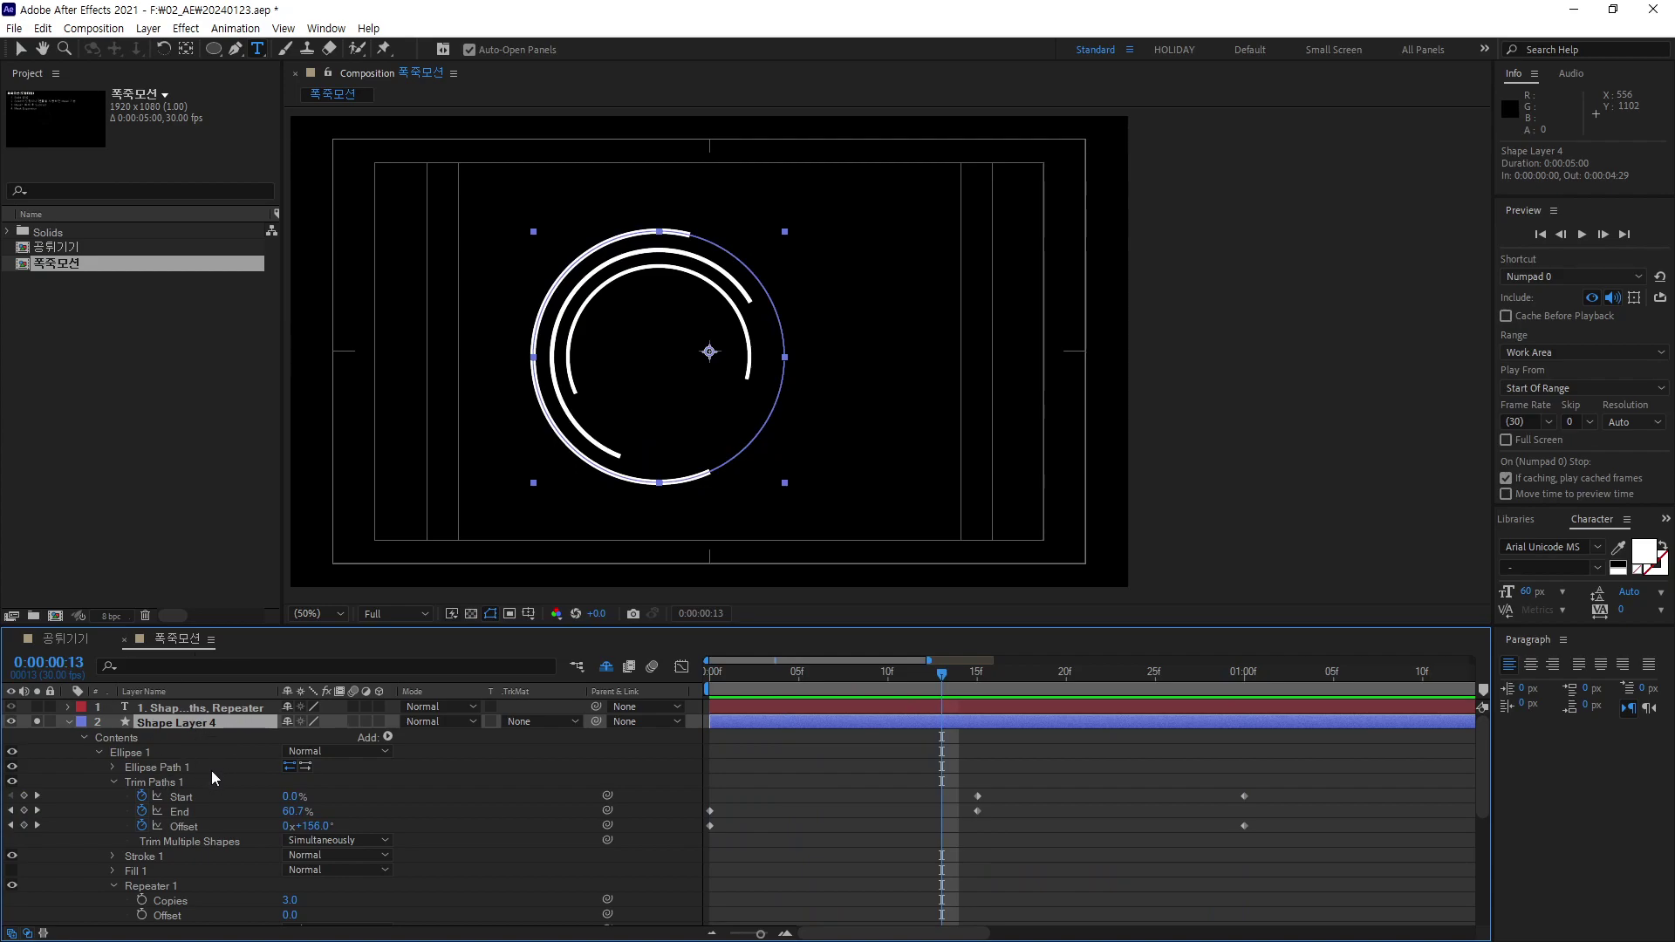
{"action": "key", "text": "ctrl+d"}
Show the step-notes text layer and rename the original Shape Layer 4 to 색상.
{"action": "left_click", "coordinate": [35, 708]}
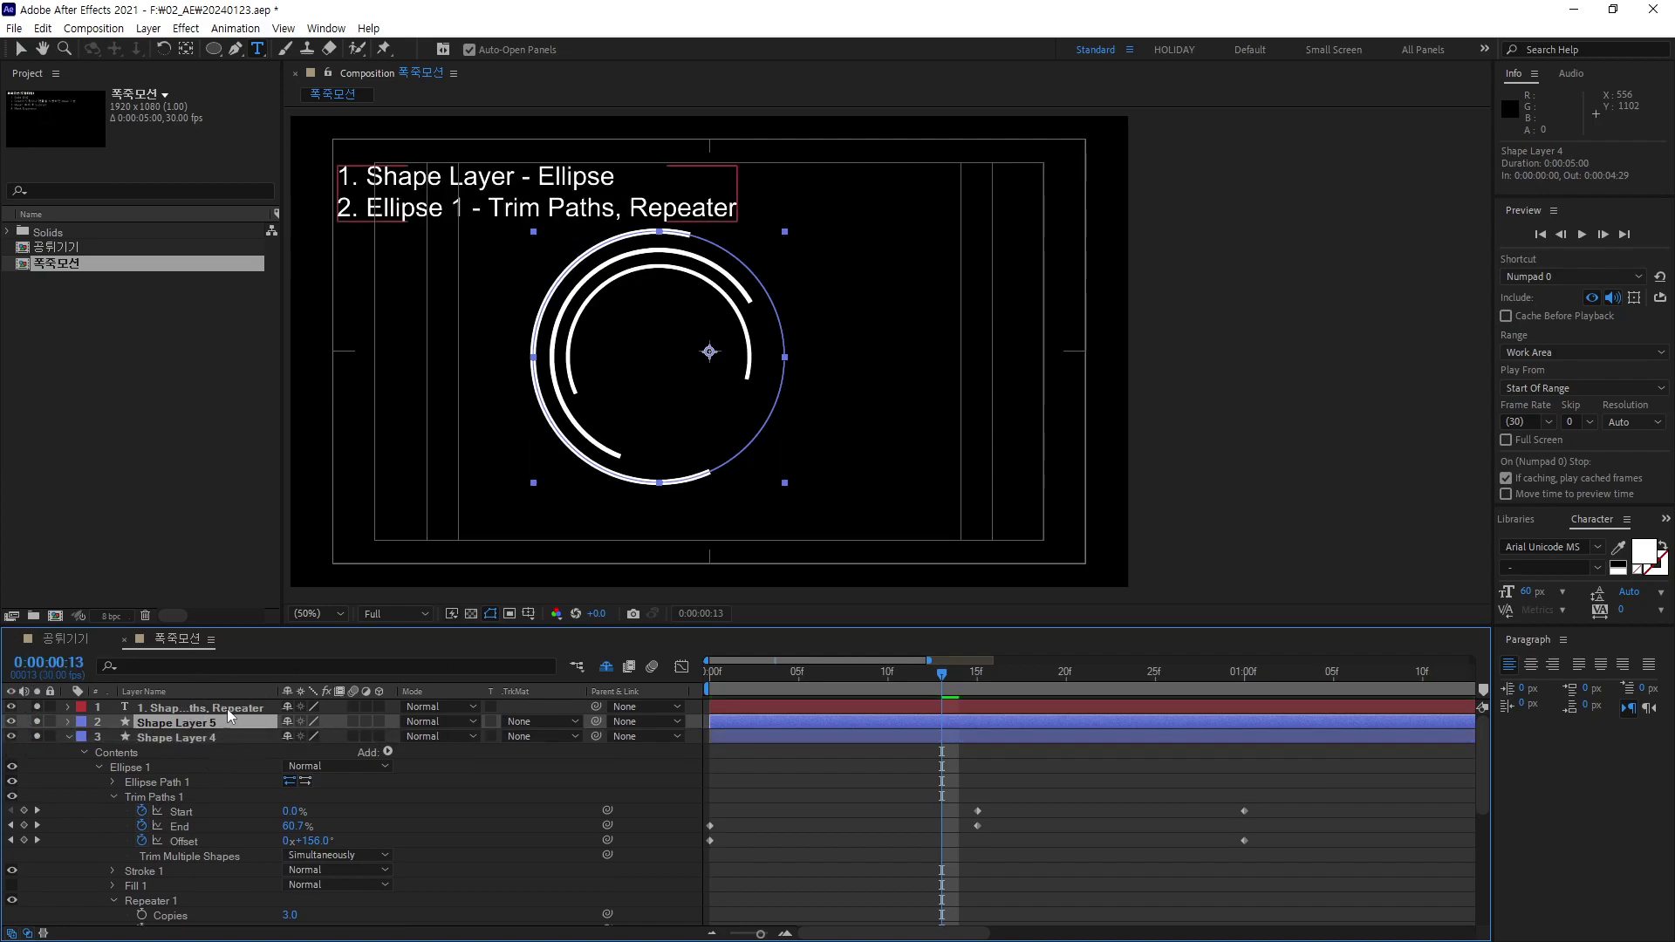
{"action": "left_click", "coordinate": [212, 738]}
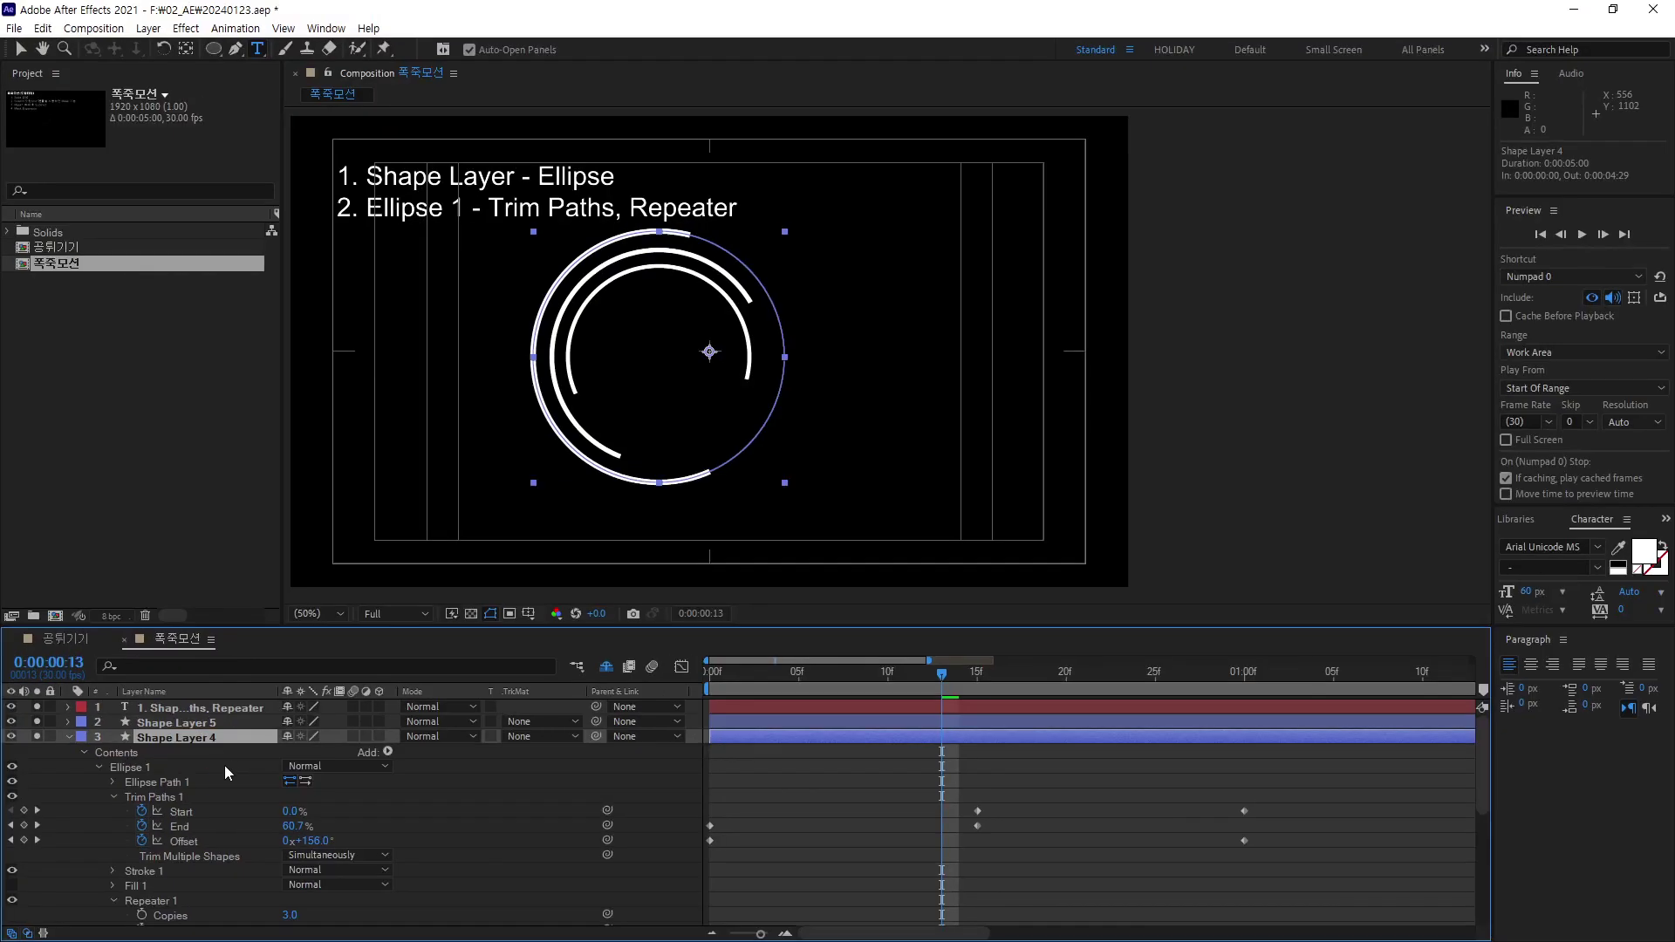
{"action": "key", "text": "Return"}
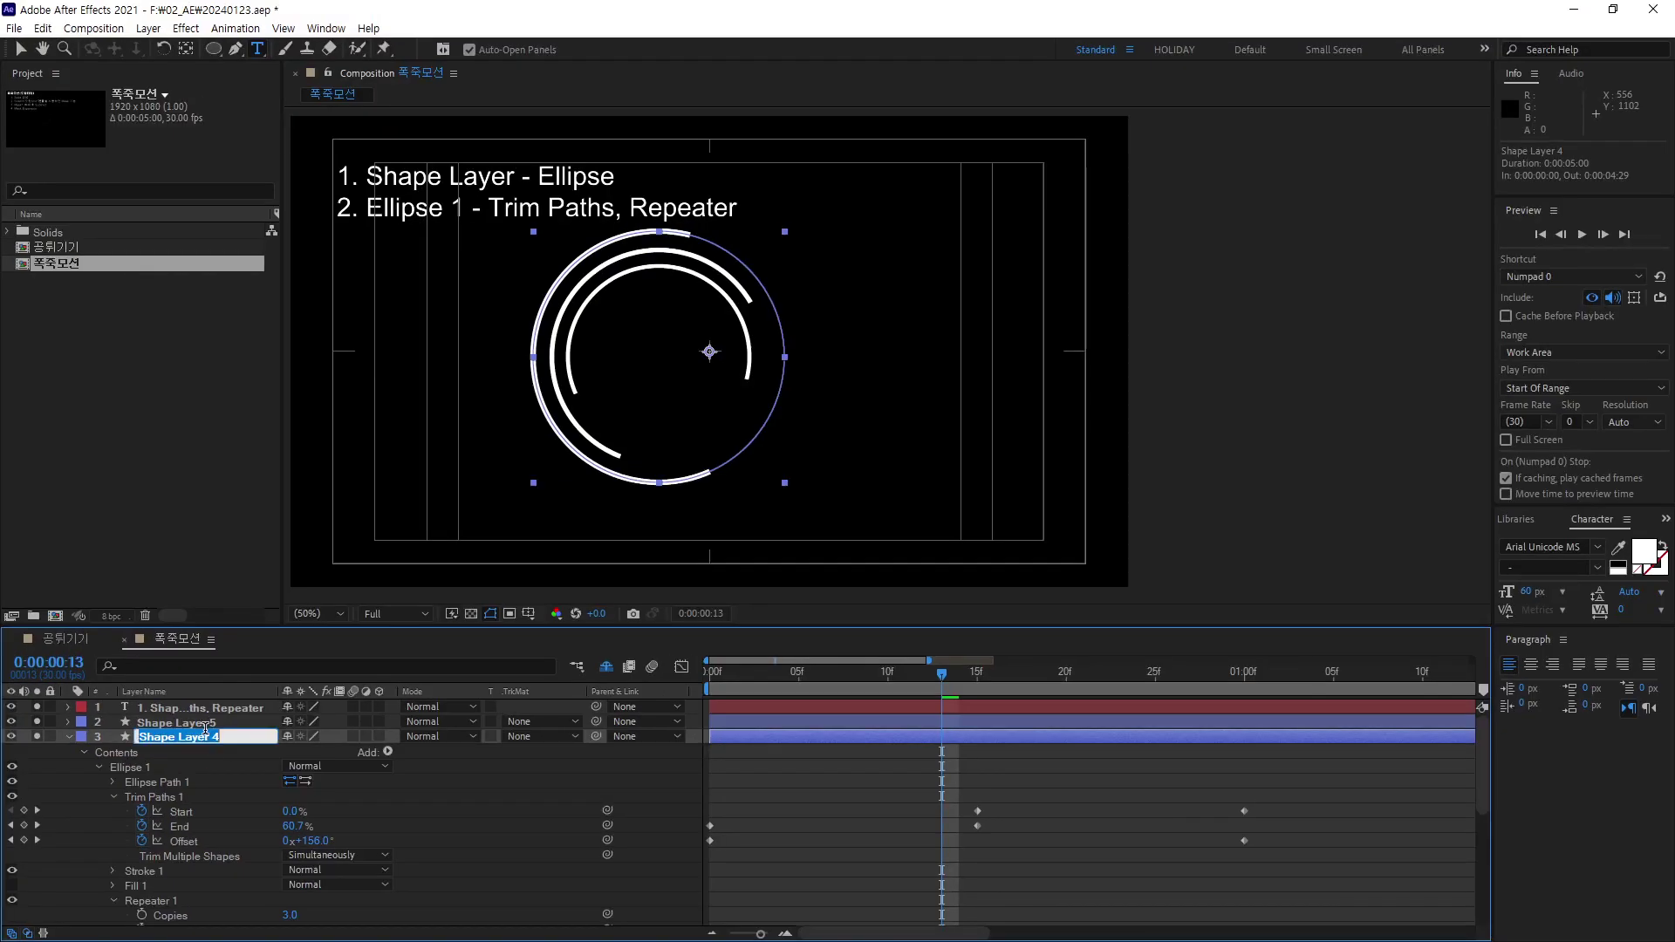
{"action": "type", "text": "채색"}
{"action": "key", "text": "Return"}
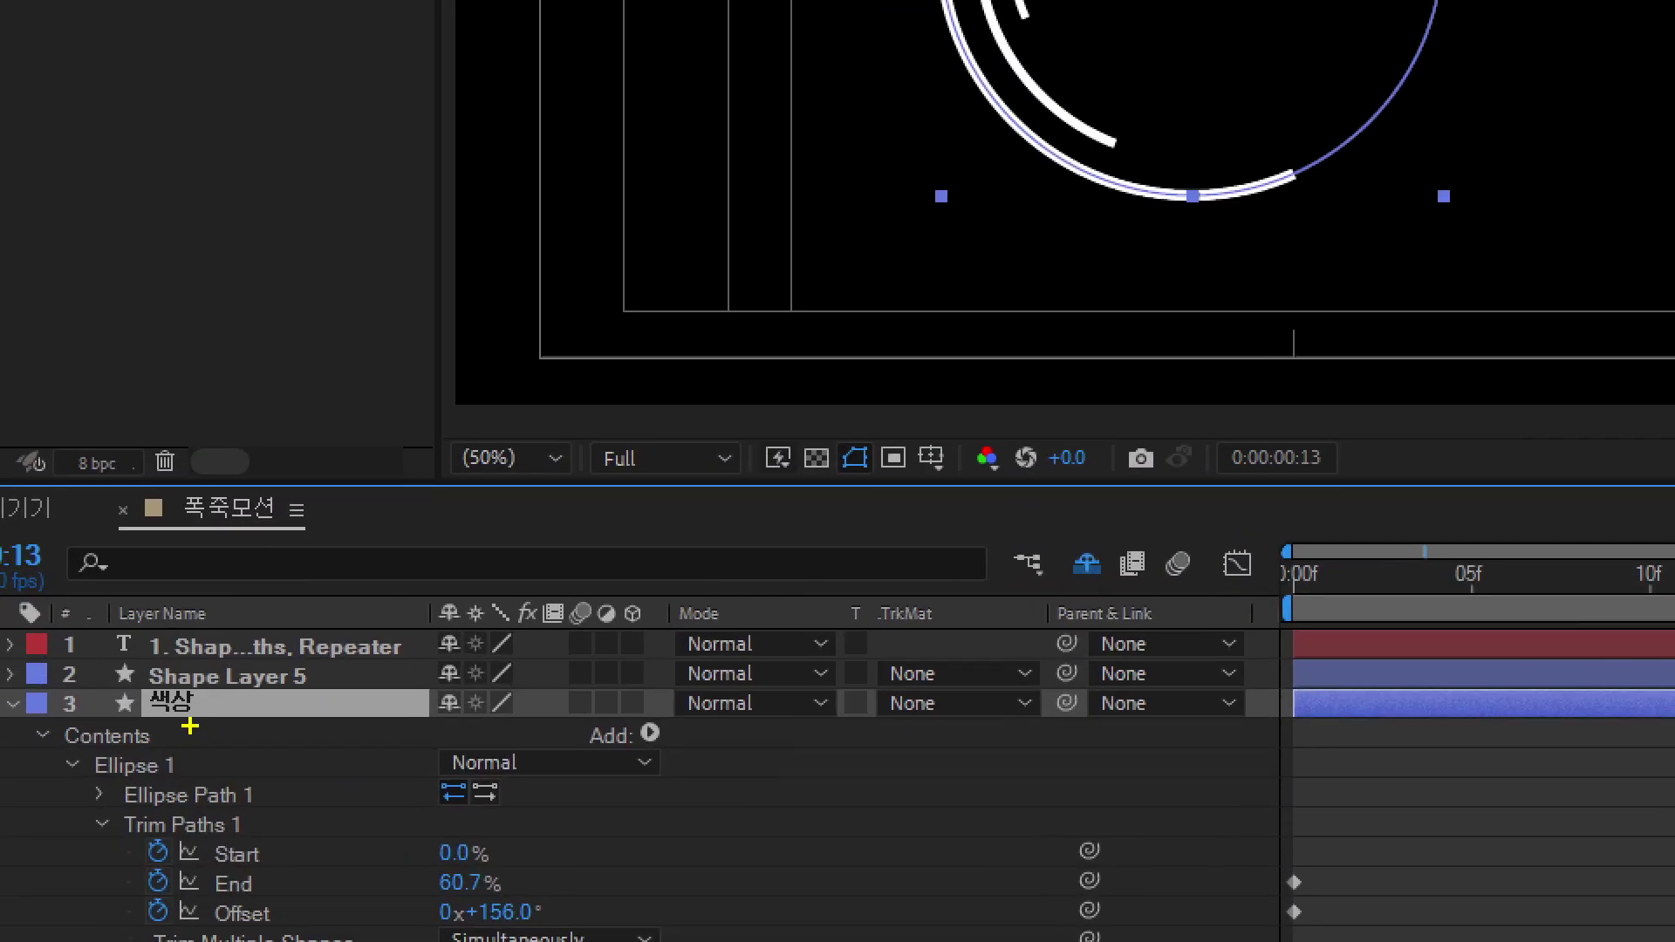
{"action": "left_click_drag", "start_coordinate": [190, 726], "coordinate": [132, 711]}
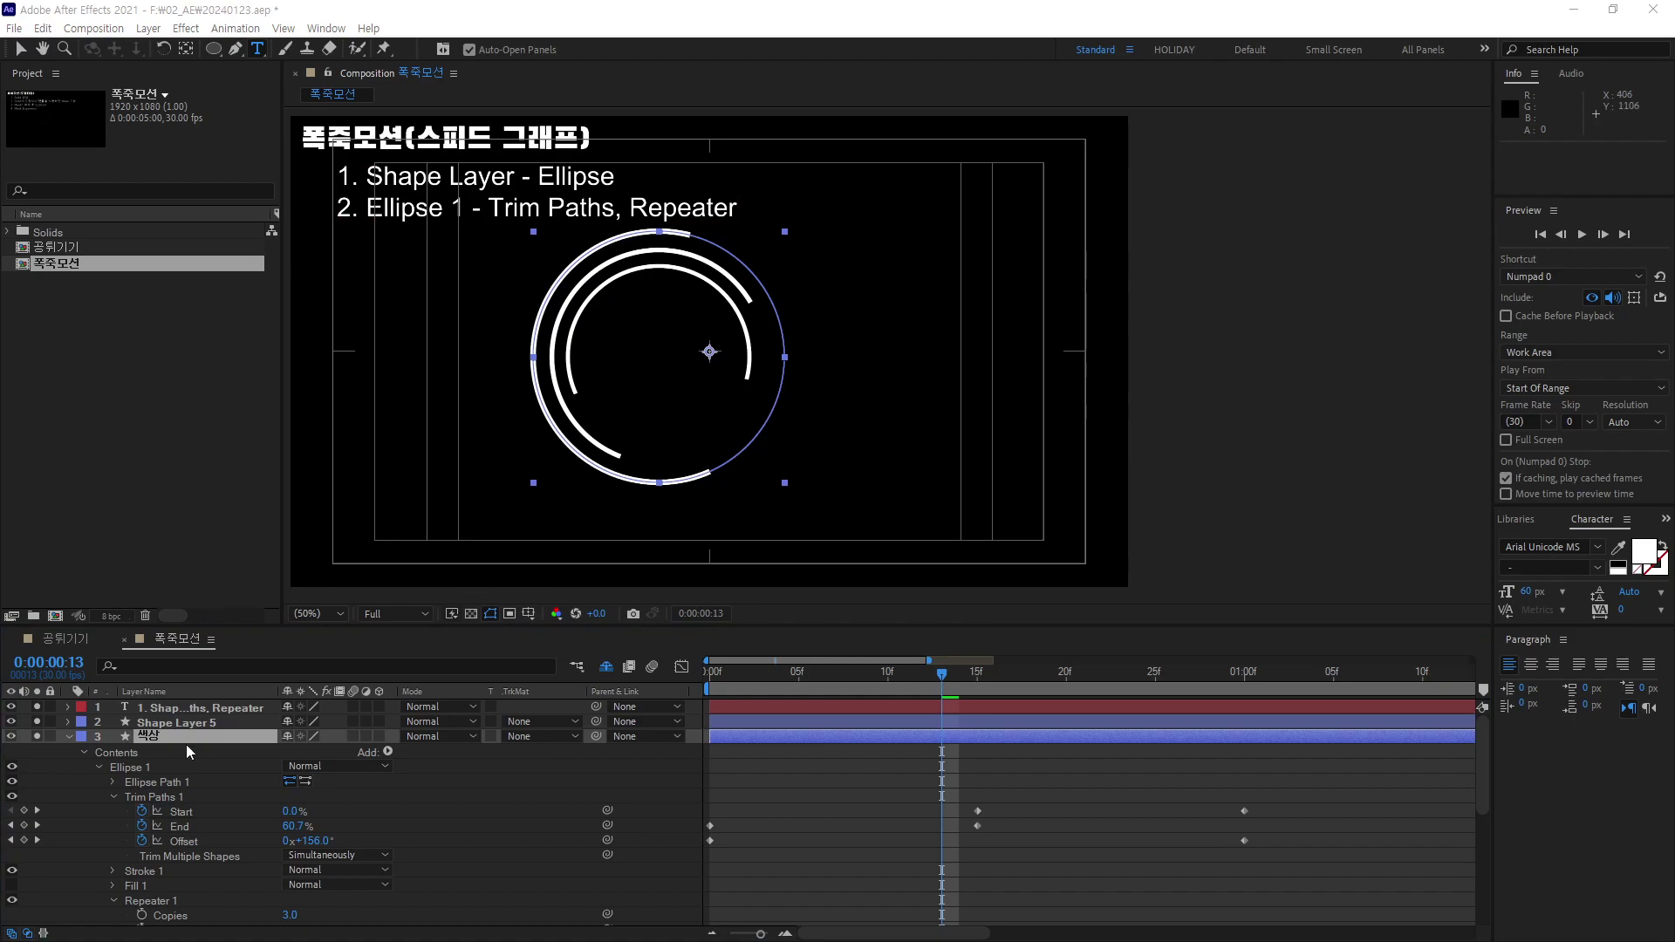
Delete Trim Paths 1 and Repeater 1 from the 색상 layer's Ellipse 1.
{"action": "left_click", "coordinate": [159, 740]}
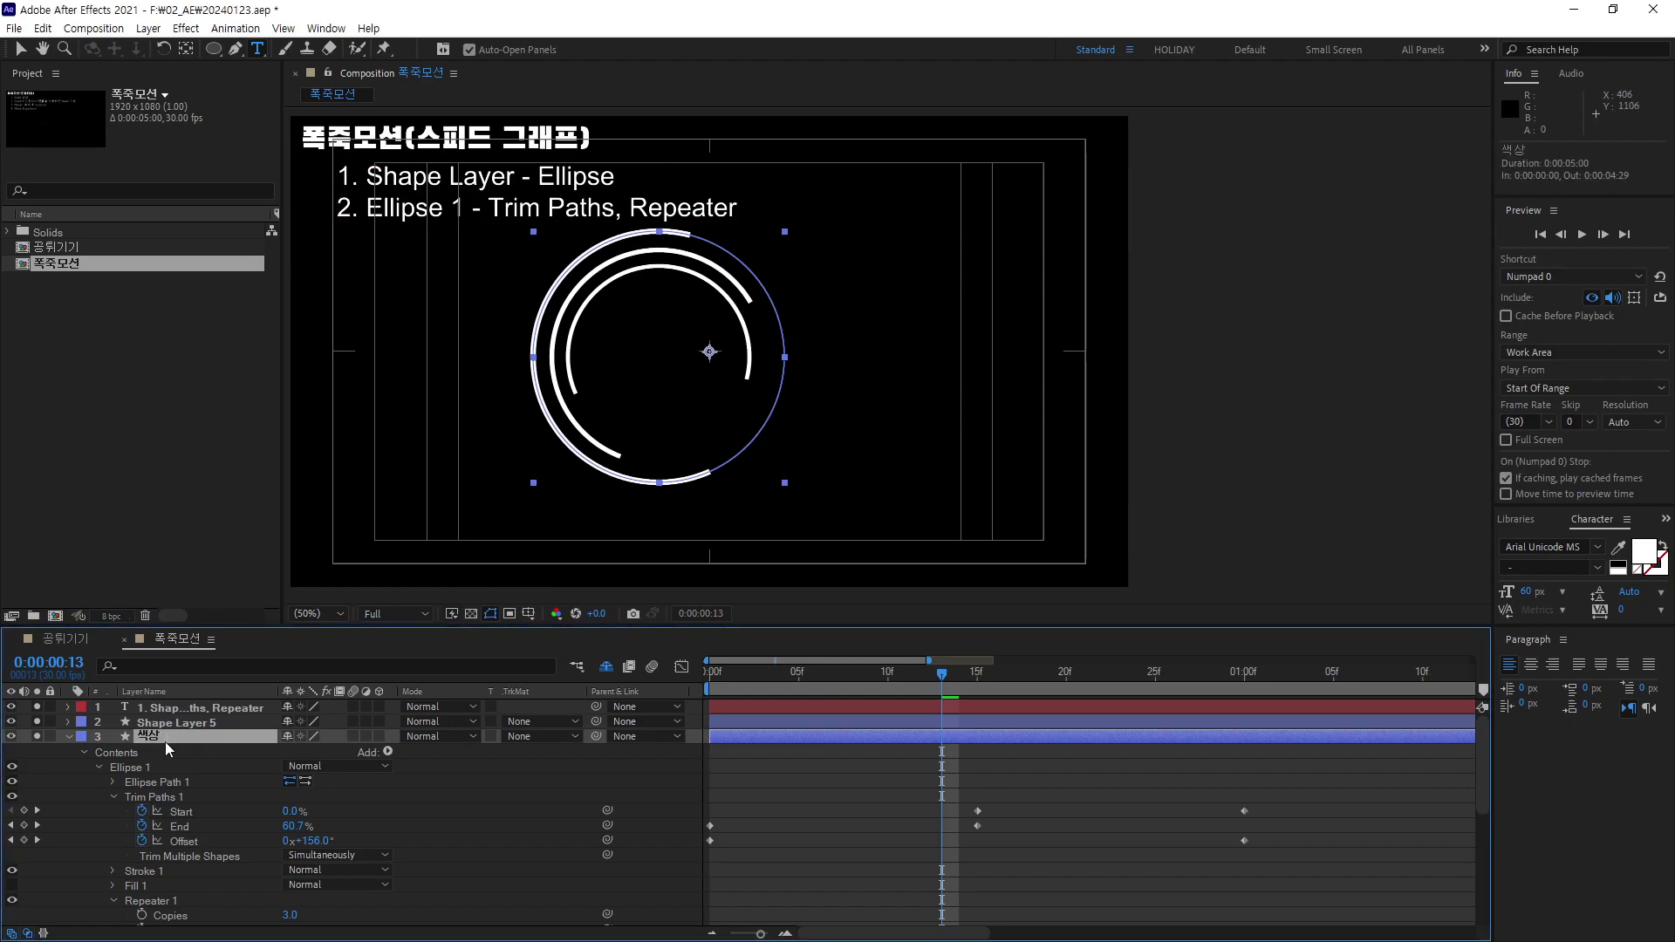
{"action": "left_click", "coordinate": [162, 799]}
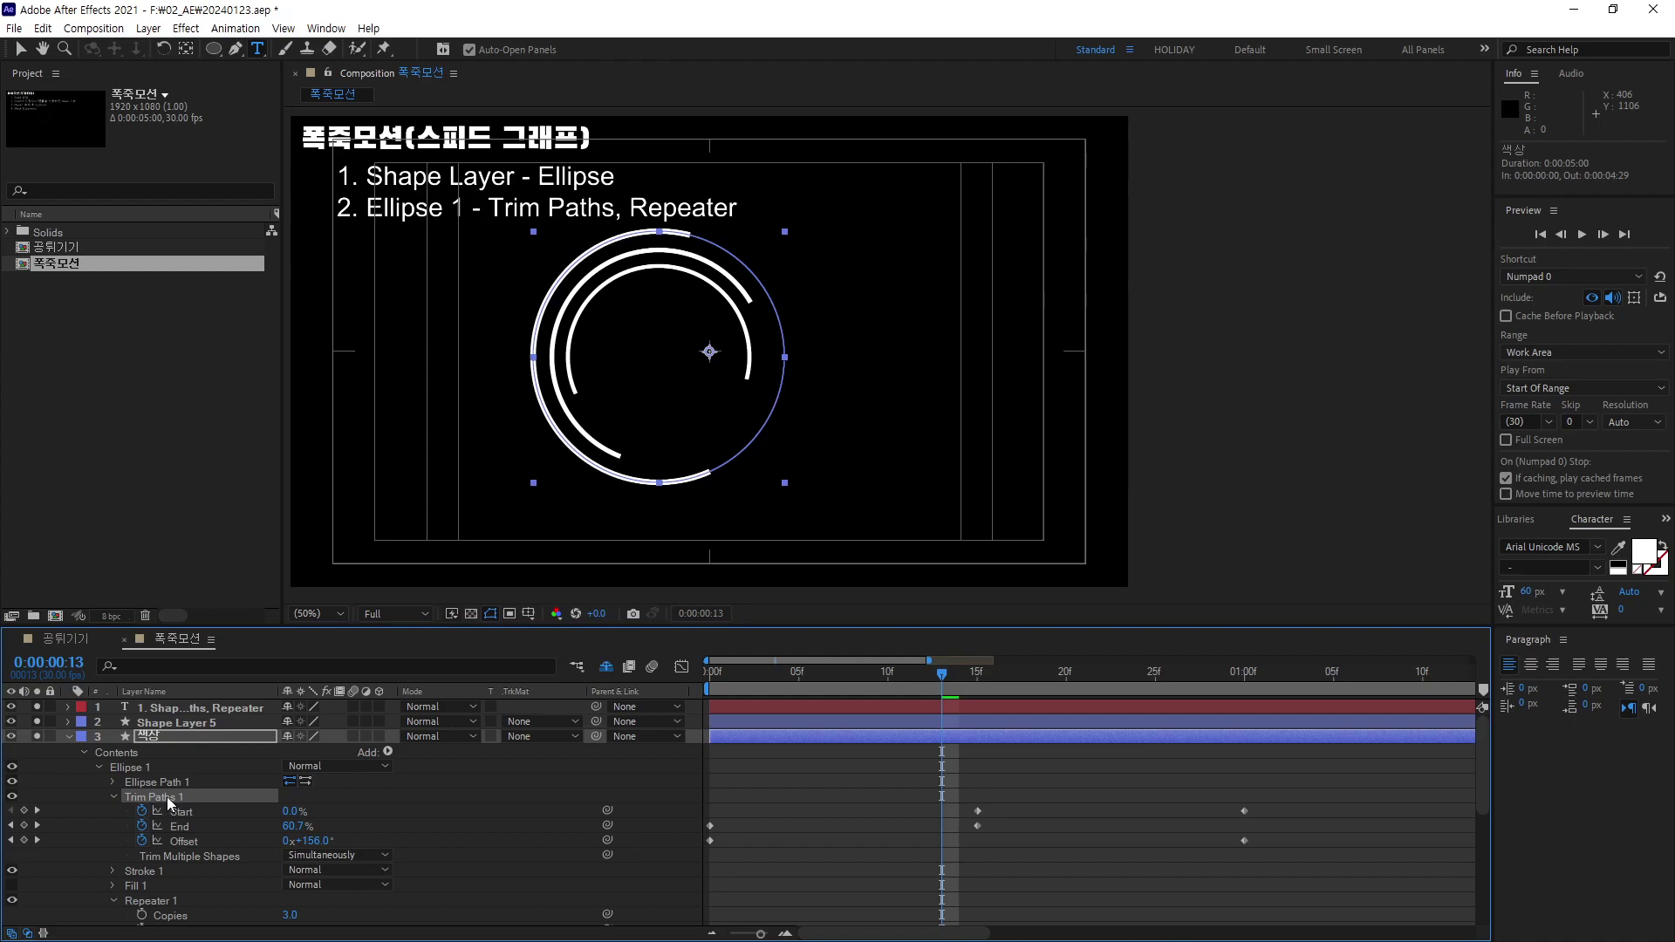
{"action": "key", "text": "Delete"}
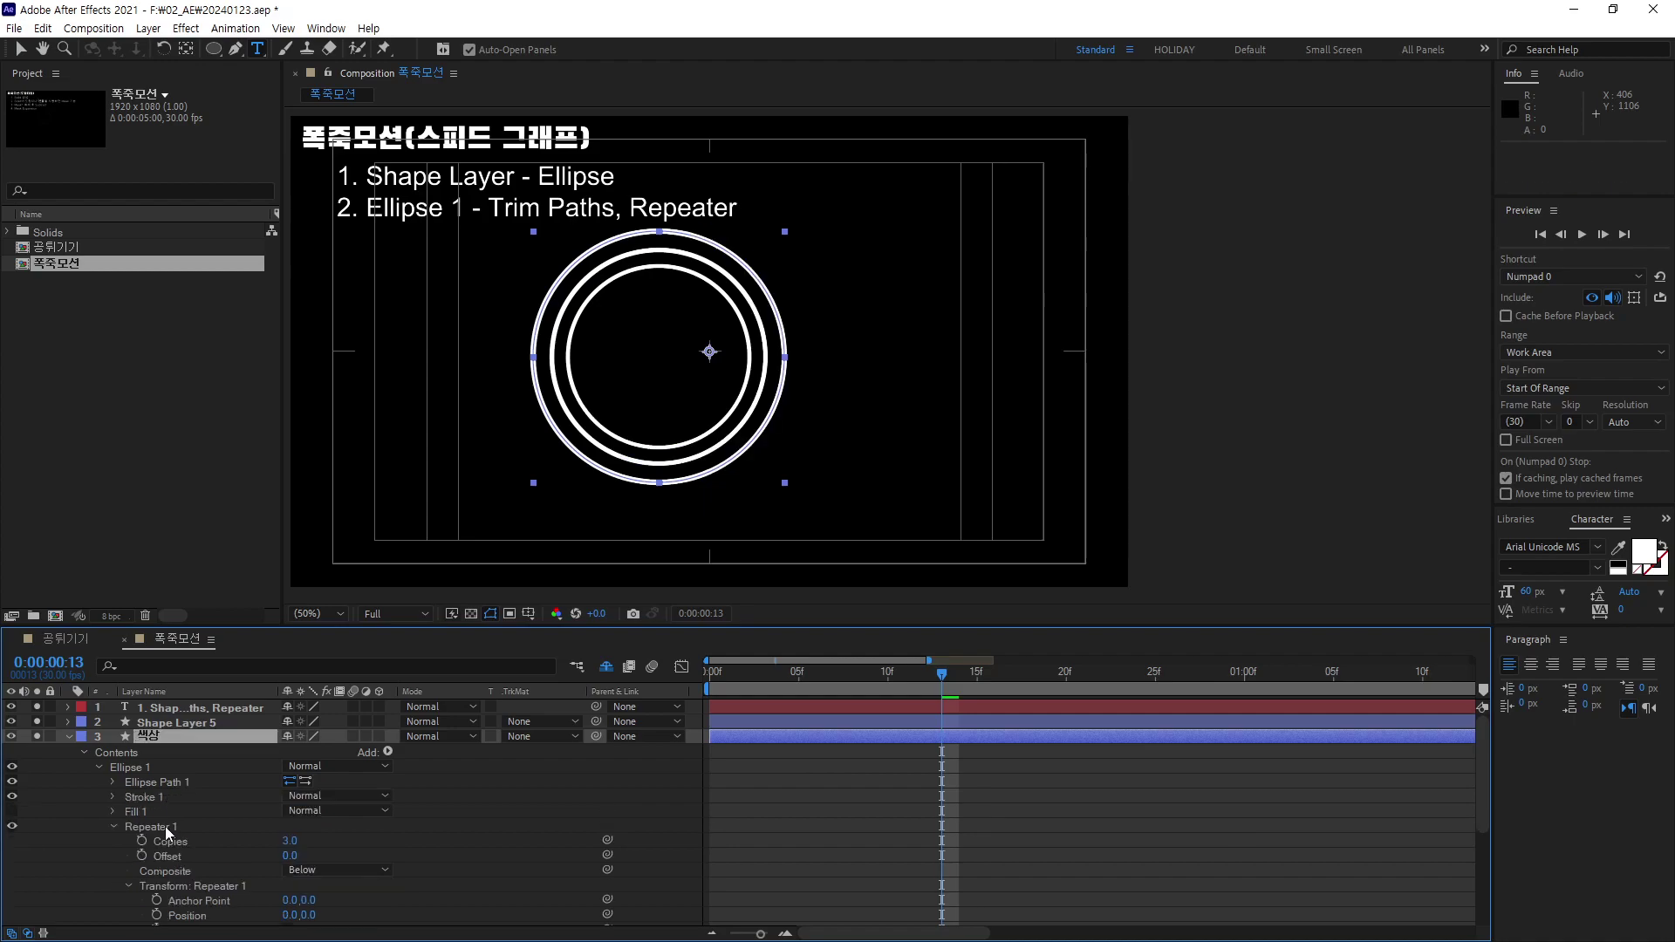
{"action": "left_click", "coordinate": [165, 825]}
{"action": "key", "text": "Delete"}
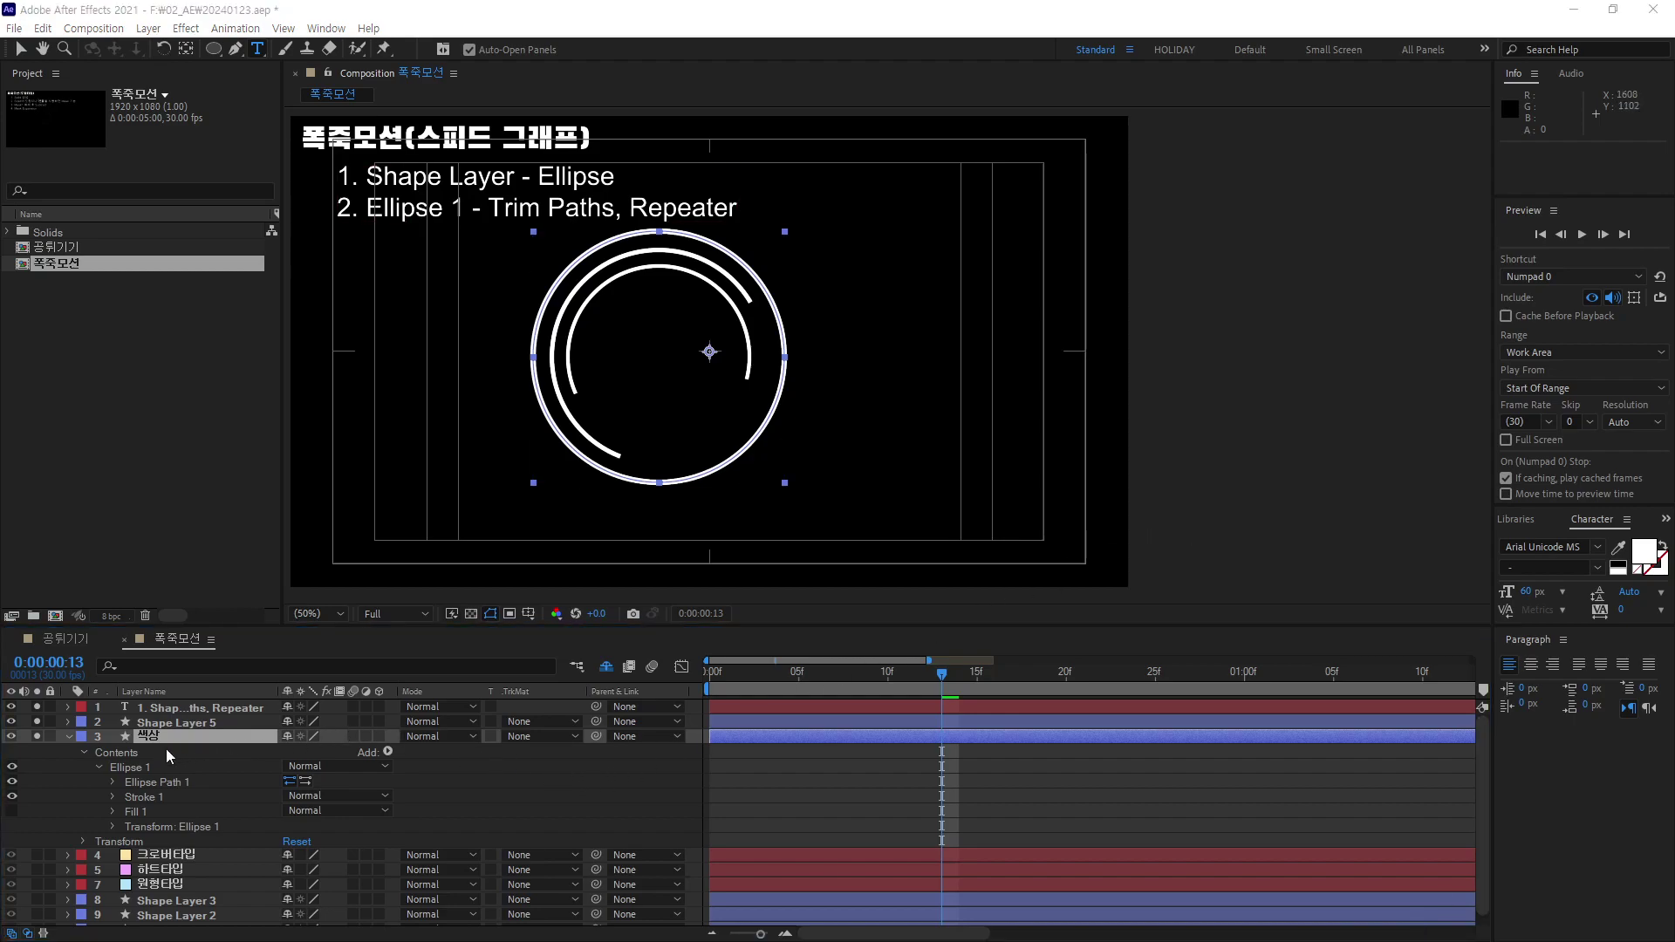
{"action": "left_click", "coordinate": [156, 735]}
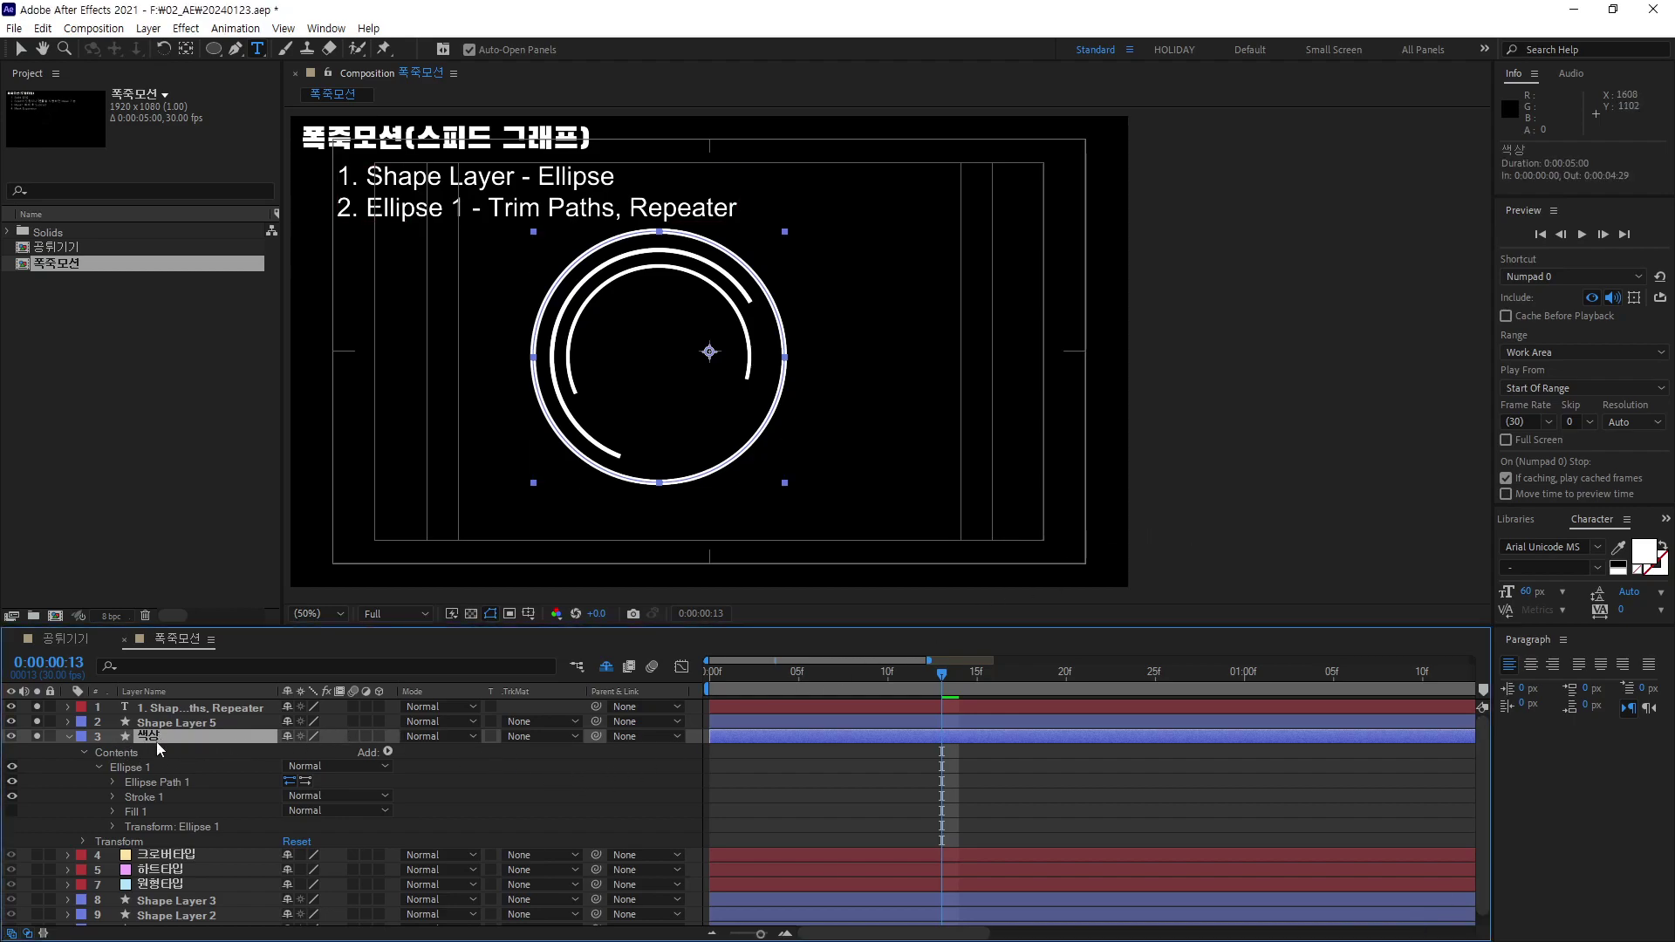
Set the Scale in 색상's Transform: Ellipse 1 to 110%.
{"action": "left_click", "coordinate": [149, 827]}
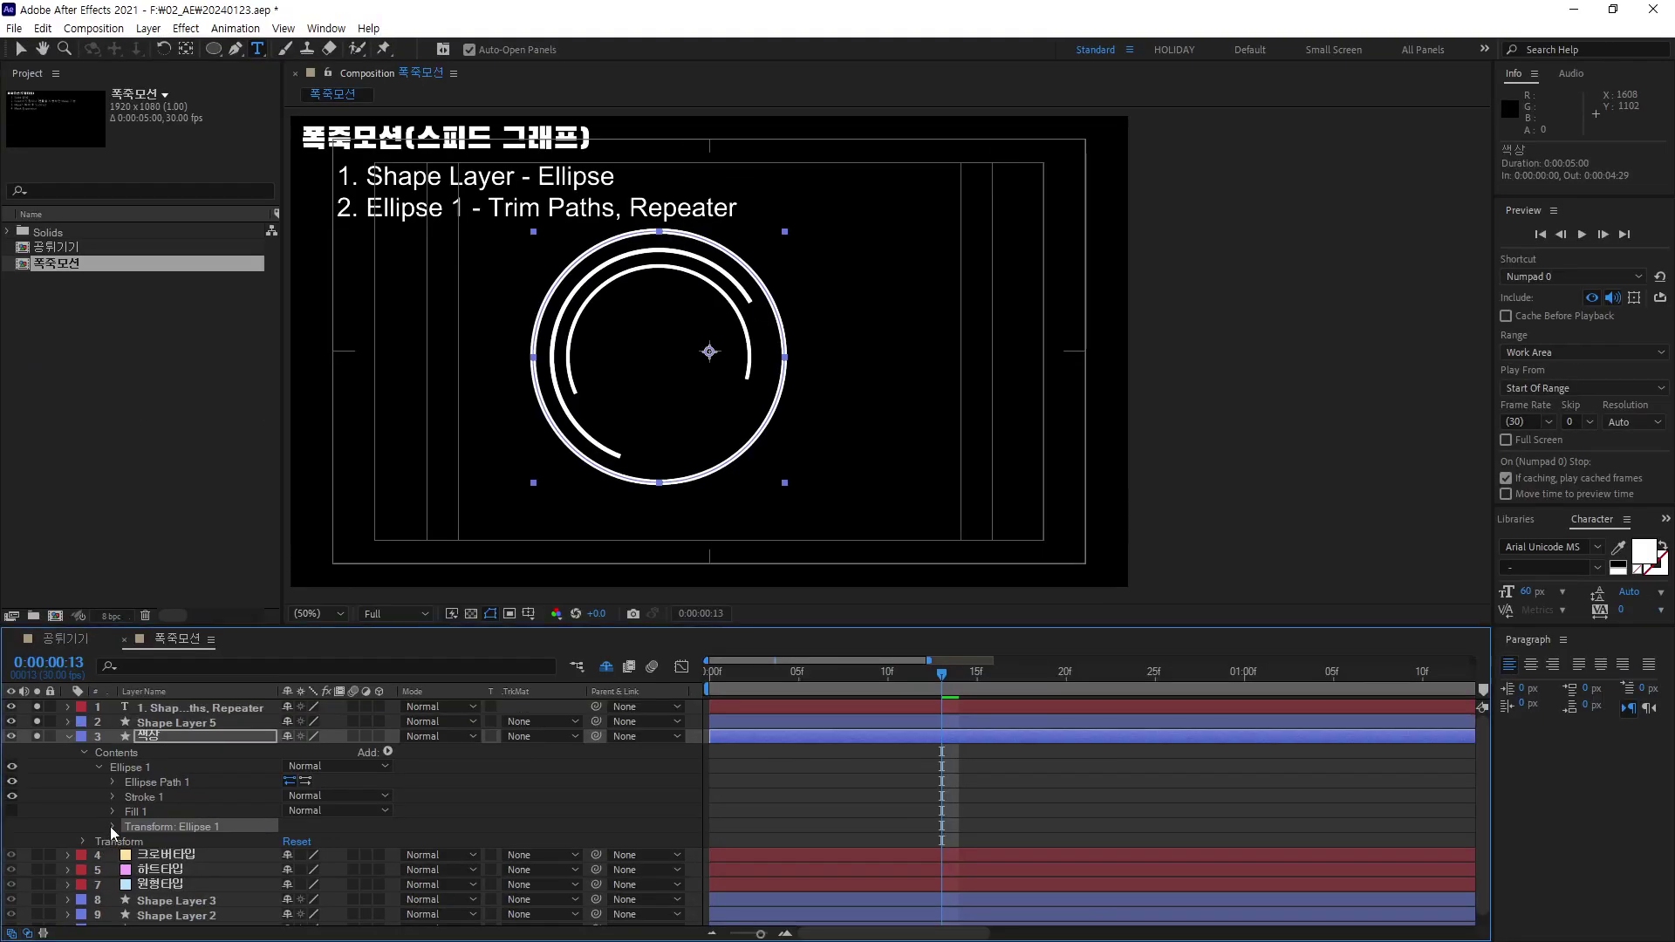
{"action": "left_click", "coordinate": [111, 826]}
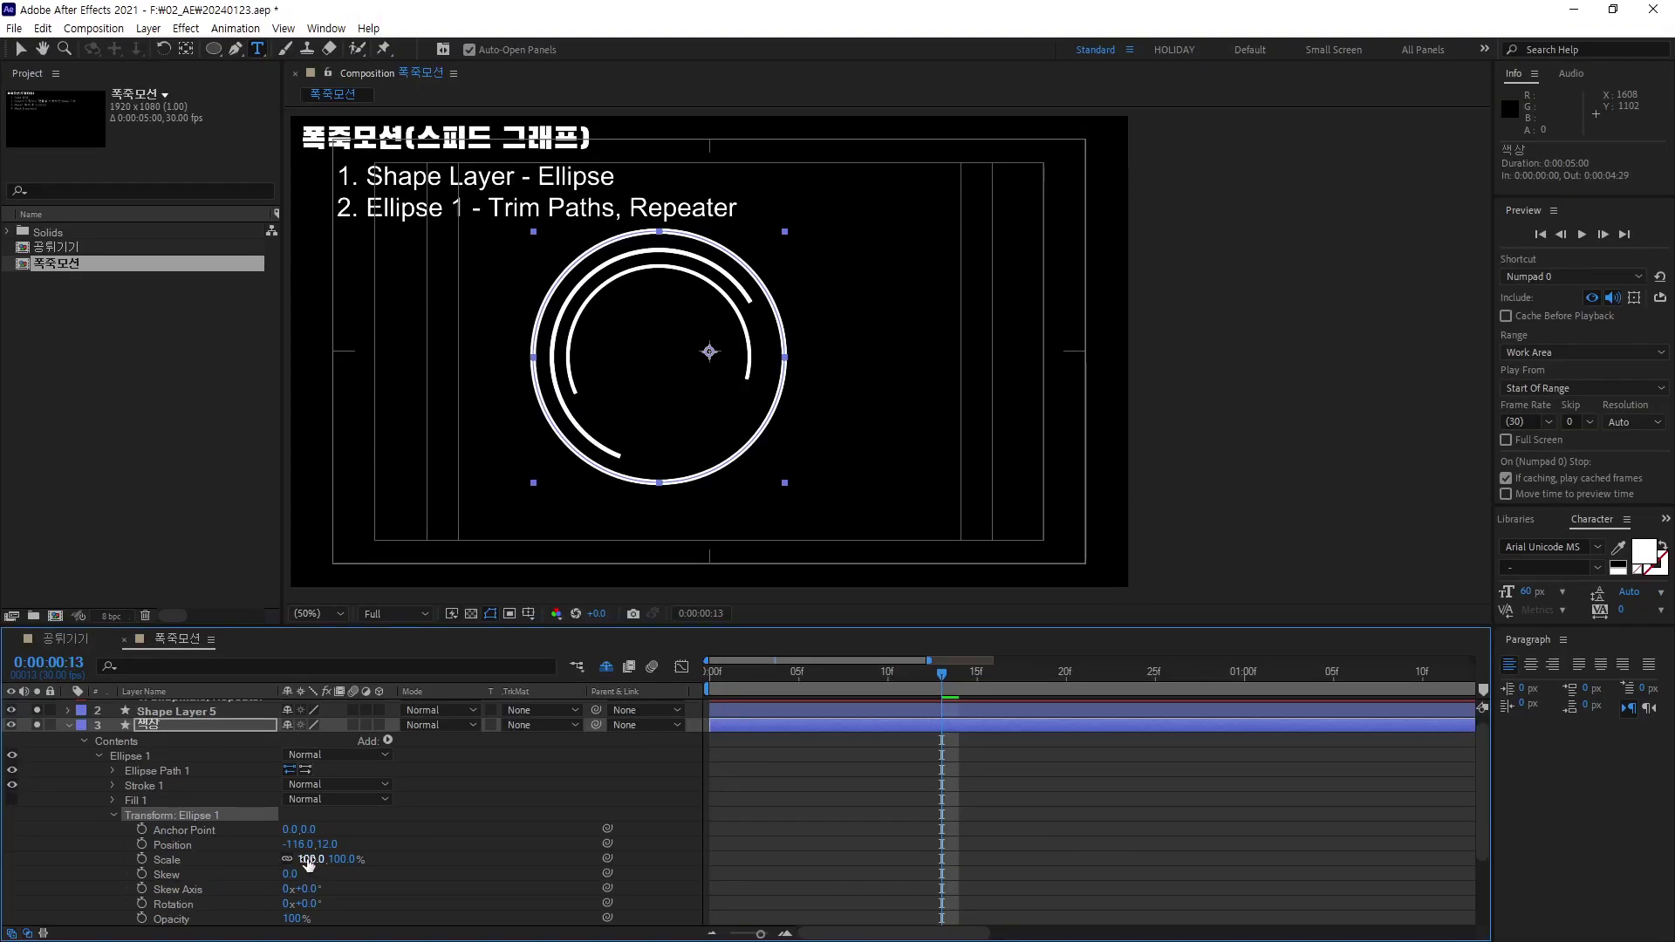
{"action": "left_click", "coordinate": [309, 859]}
{"action": "type", "text": "11"}
{"action": "key", "text": "Return"}
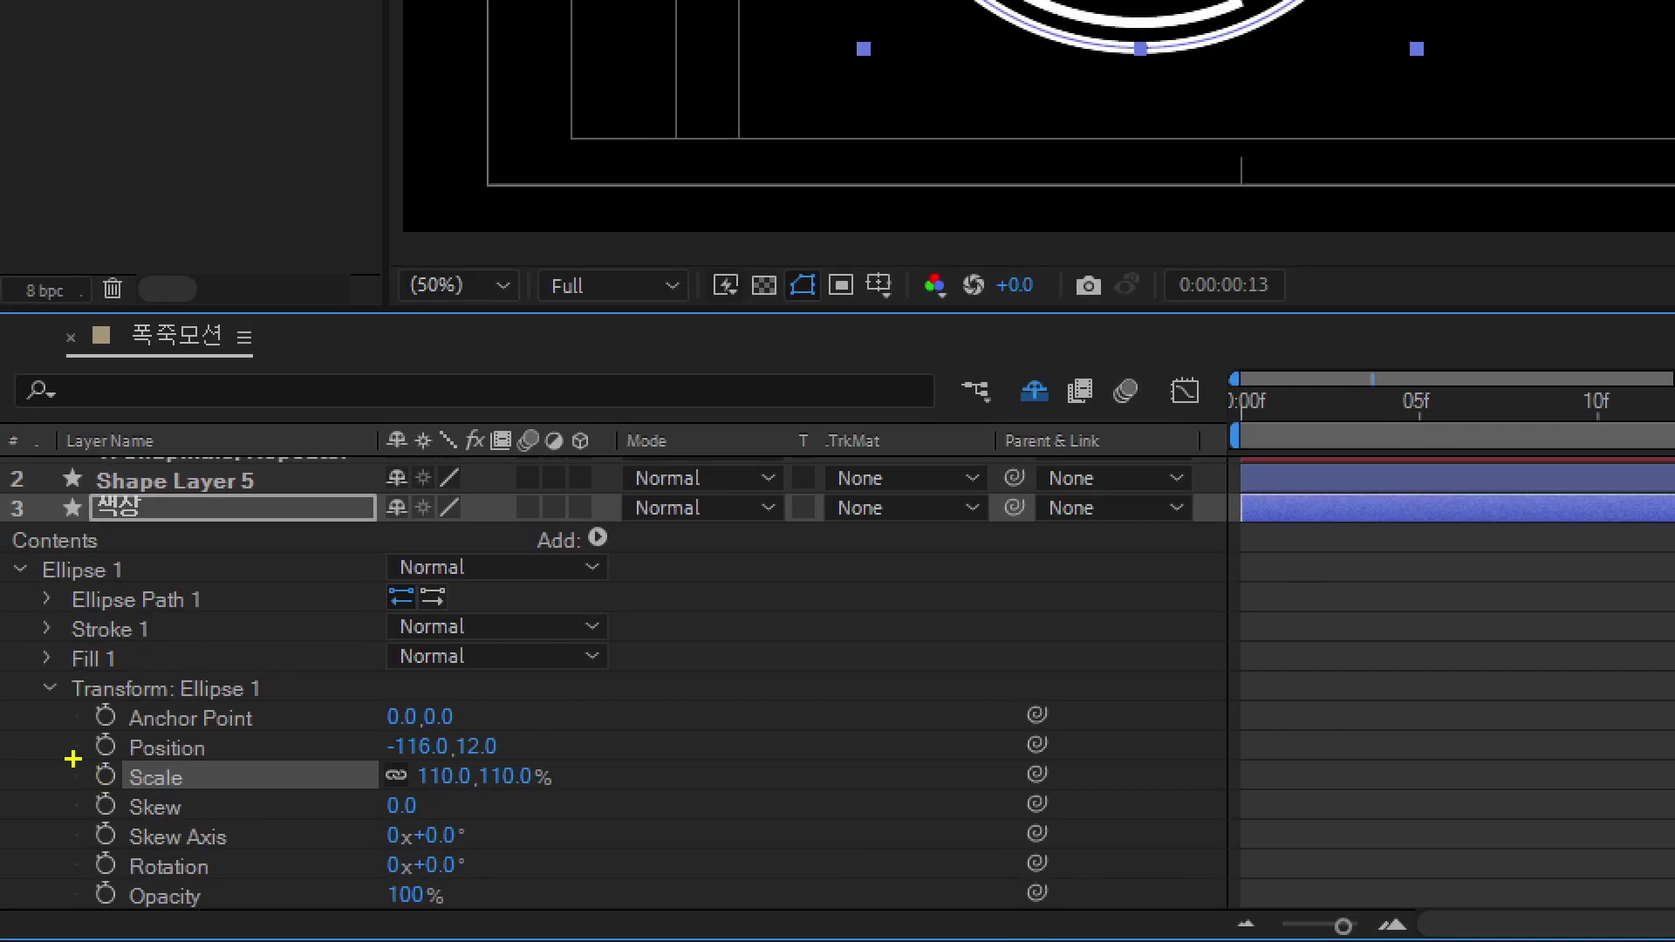
{"action": "left_click_drag", "start_coordinate": [51, 666], "coordinate": [269, 706]}
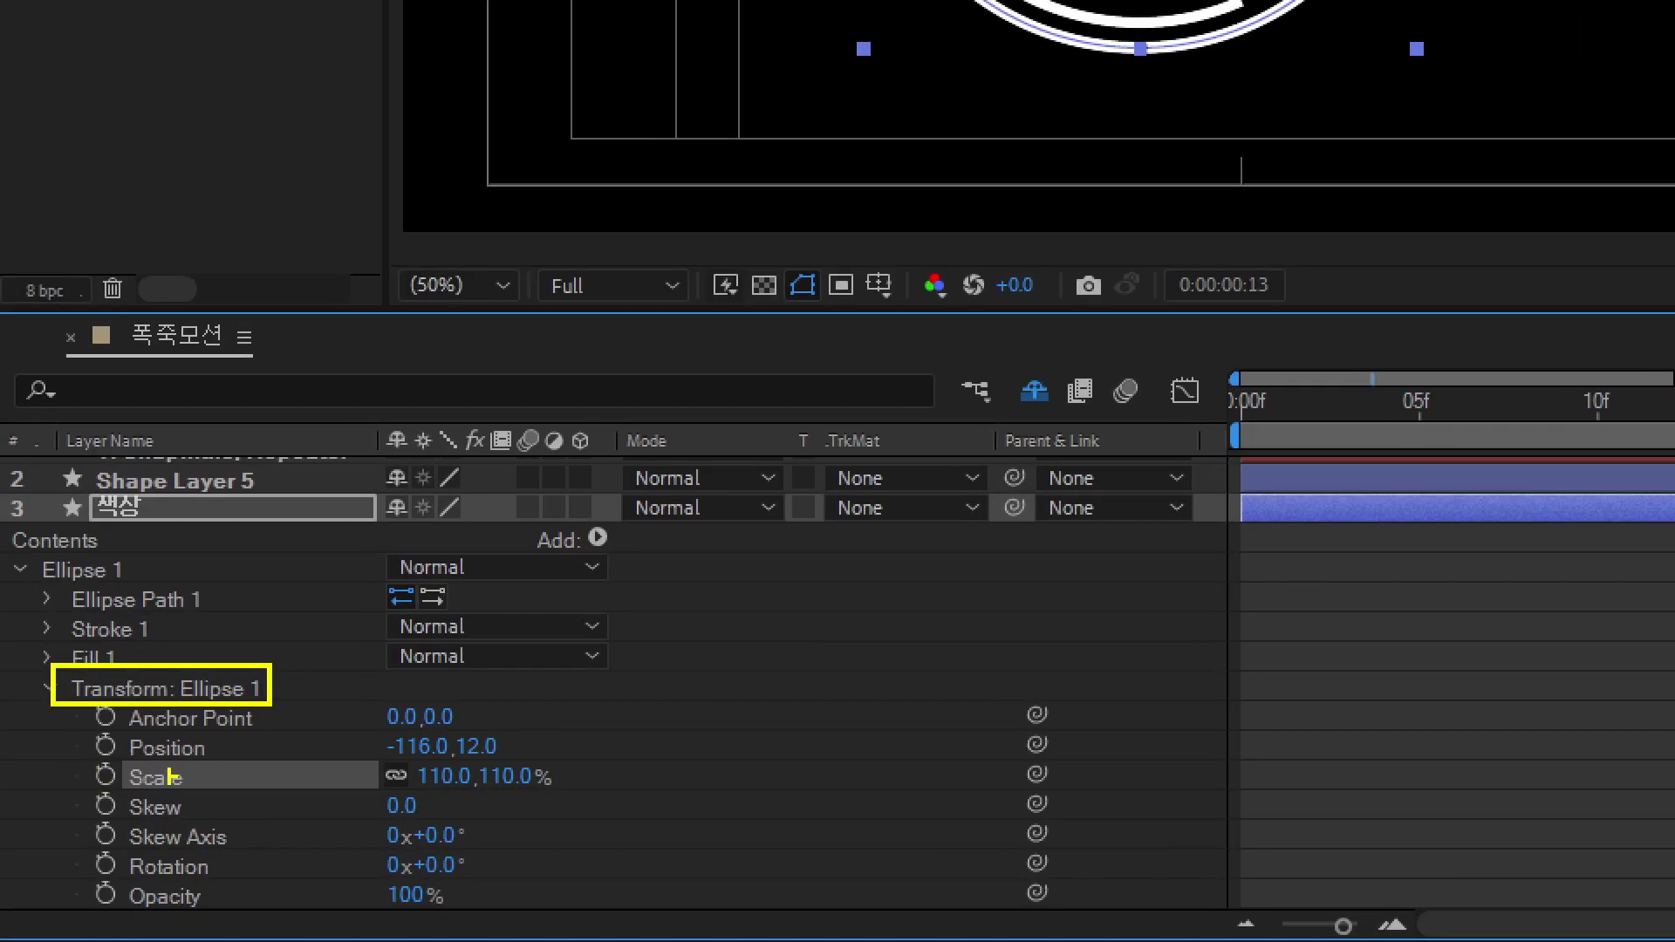
{"action": "left_click_drag", "start_coordinate": [82, 760], "coordinate": [579, 795]}
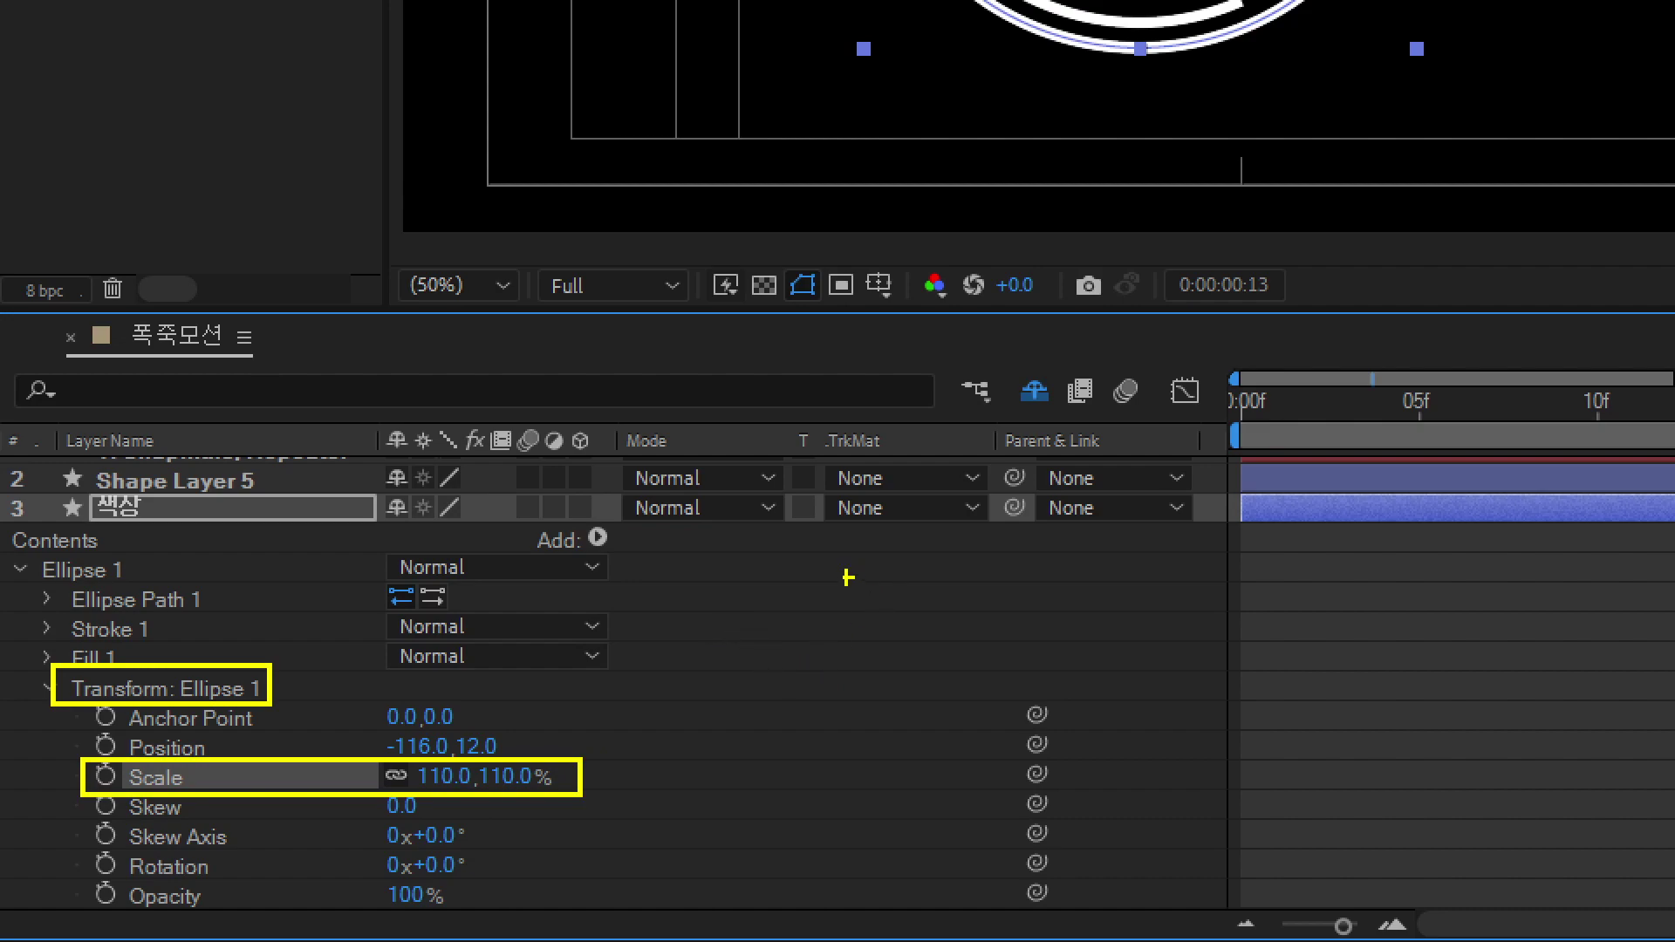
{"action": "mouse_move", "coordinate": [730, 618]}
{"action": "left_mouse_down"}
{"action": "mouse_move", "coordinate": [793, 575]}
{"action": "mouse_move", "coordinate": [757, 722]}
{"action": "left_mouse_up"}
{"action": "mouse_move", "coordinate": [743, 670]}
{"action": "left_mouse_down"}
{"action": "mouse_move", "coordinate": [792, 643]}
{"action": "mouse_move", "coordinate": [833, 677]}
{"action": "left_mouse_up"}
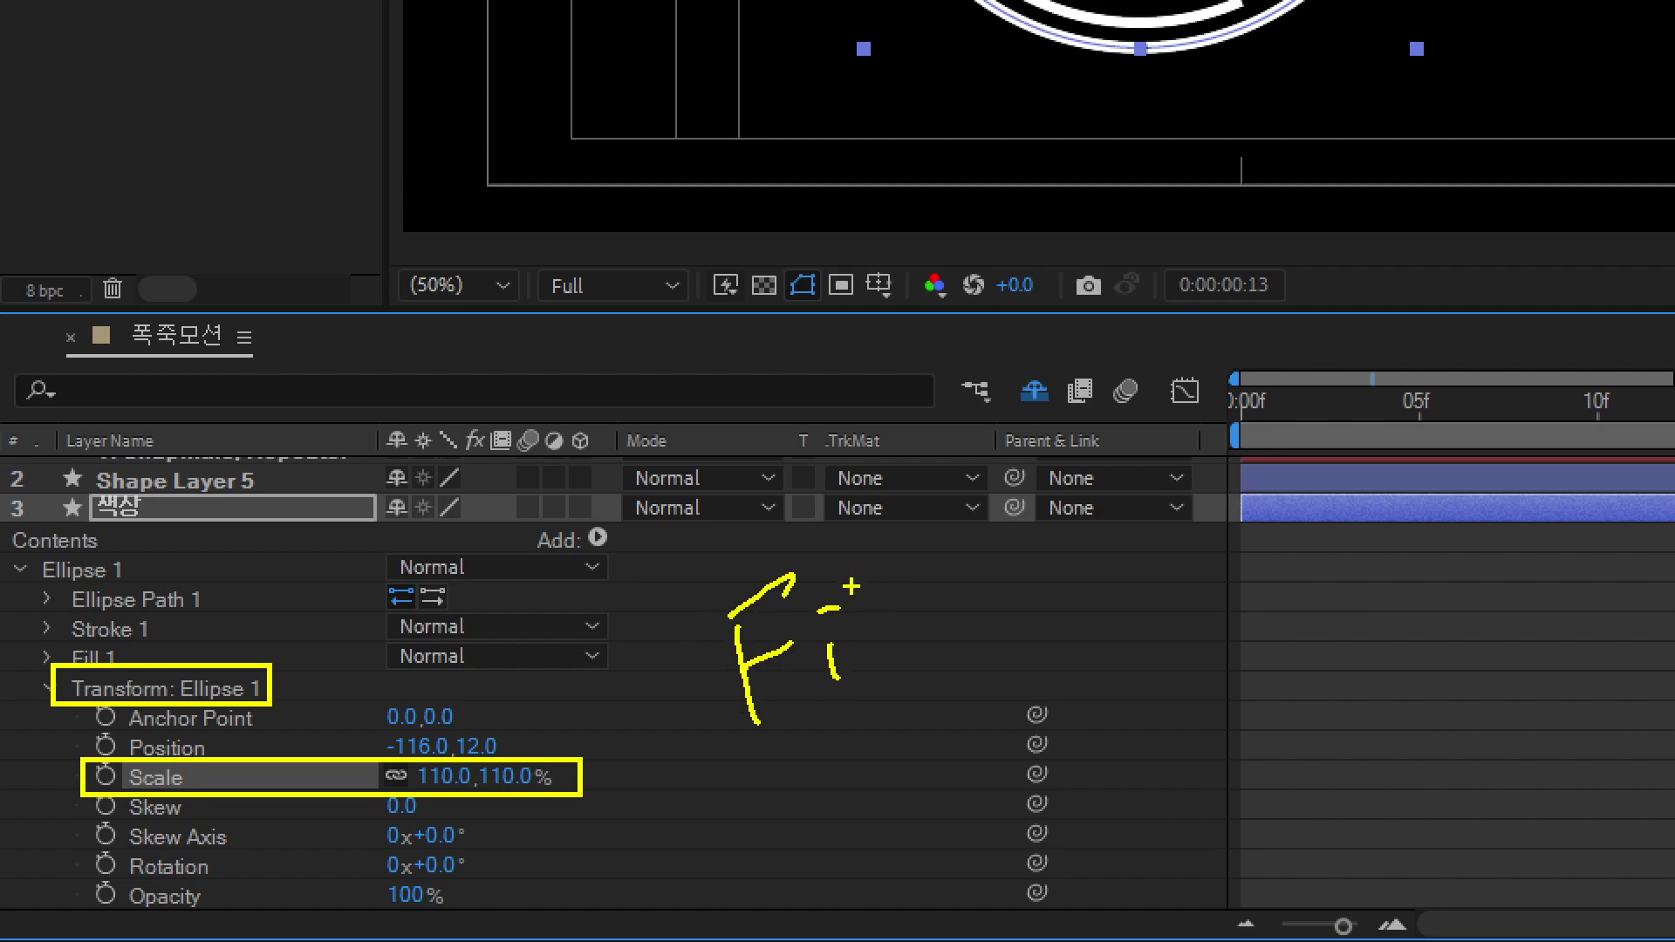
{"action": "left_click_drag", "start_coordinate": [857, 569], "coordinate": [869, 639]}
{"action": "left_click_drag", "start_coordinate": [879, 542], "coordinate": [895, 644]}
{"action": "mouse_move", "coordinate": [848, 759]}
{"action": "left_mouse_down"}
{"action": "mouse_move", "coordinate": [837, 843]}
{"action": "mouse_move", "coordinate": [925, 759]}
{"action": "mouse_move", "coordinate": [905, 827]}
{"action": "left_mouse_up"}
{"action": "mouse_move", "coordinate": [931, 767]}
{"action": "left_mouse_down"}
{"action": "mouse_move", "coordinate": [953, 798]}
{"action": "mouse_move", "coordinate": [1021, 738]}
{"action": "left_mouse_up"}
{"action": "left_click_drag", "start_coordinate": [1052, 635], "coordinate": [1080, 755]}
{"action": "left_click_drag", "start_coordinate": [1110, 694], "coordinate": [1137, 738]}
{"action": "left_click_drag", "start_coordinate": [1142, 711], "coordinate": [1191, 717]}
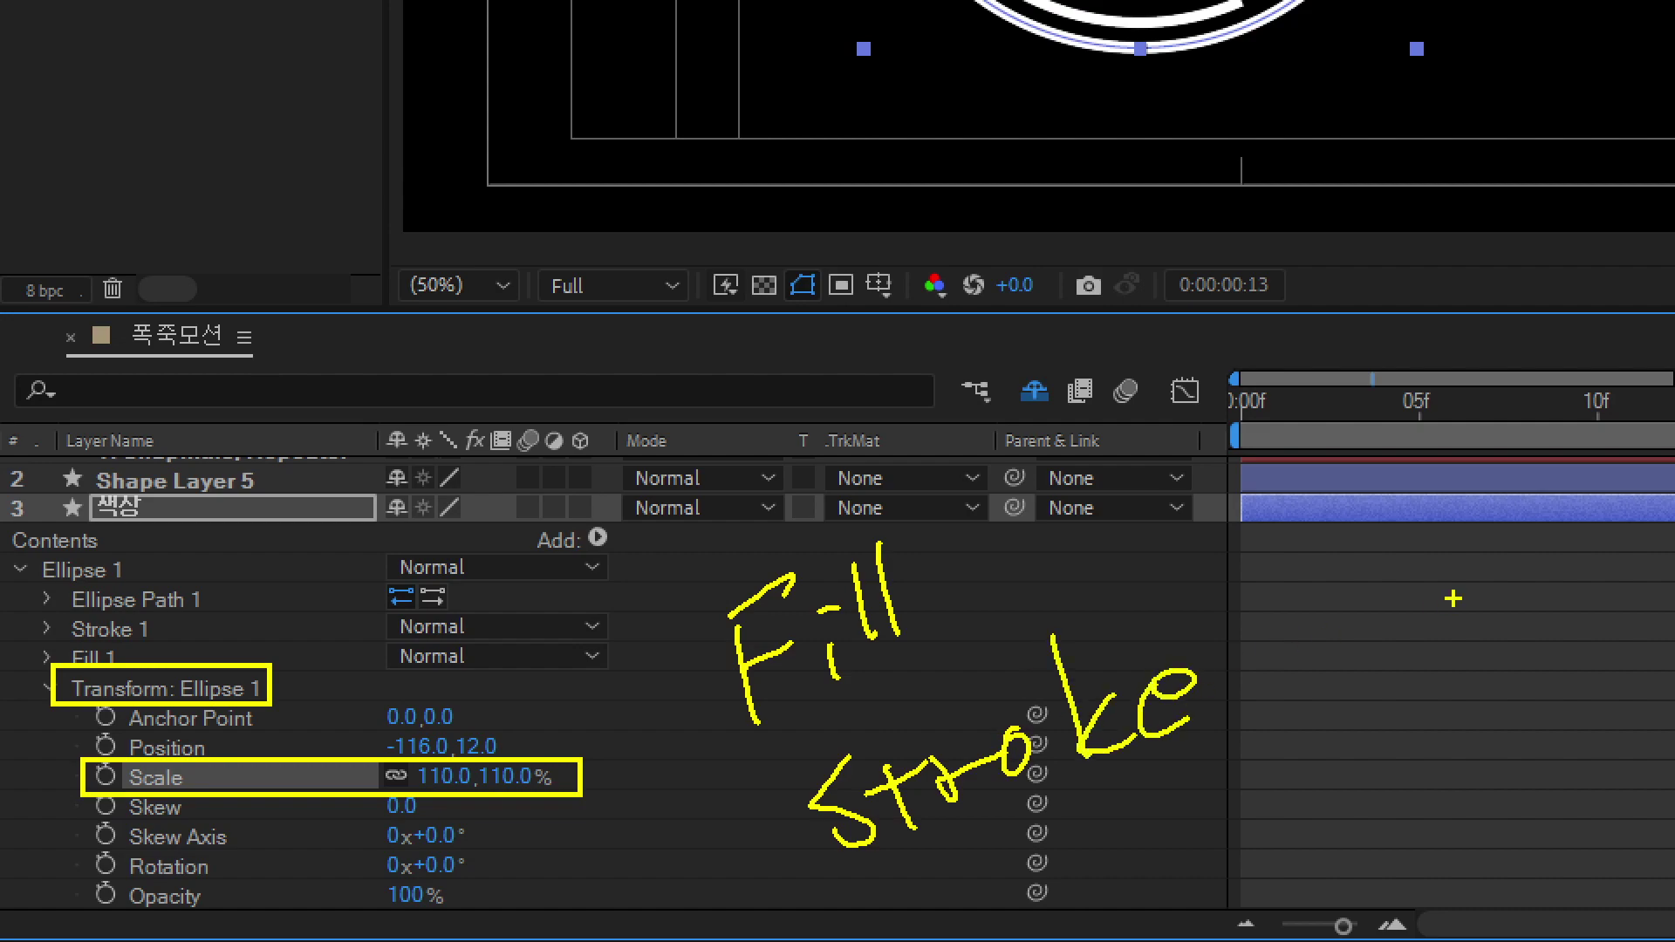
{"action": "left_click_drag", "start_coordinate": [1369, 565], "coordinate": [1299, 706]}
{"action": "left_click_drag", "start_coordinate": [1300, 627], "coordinate": [1418, 681]}
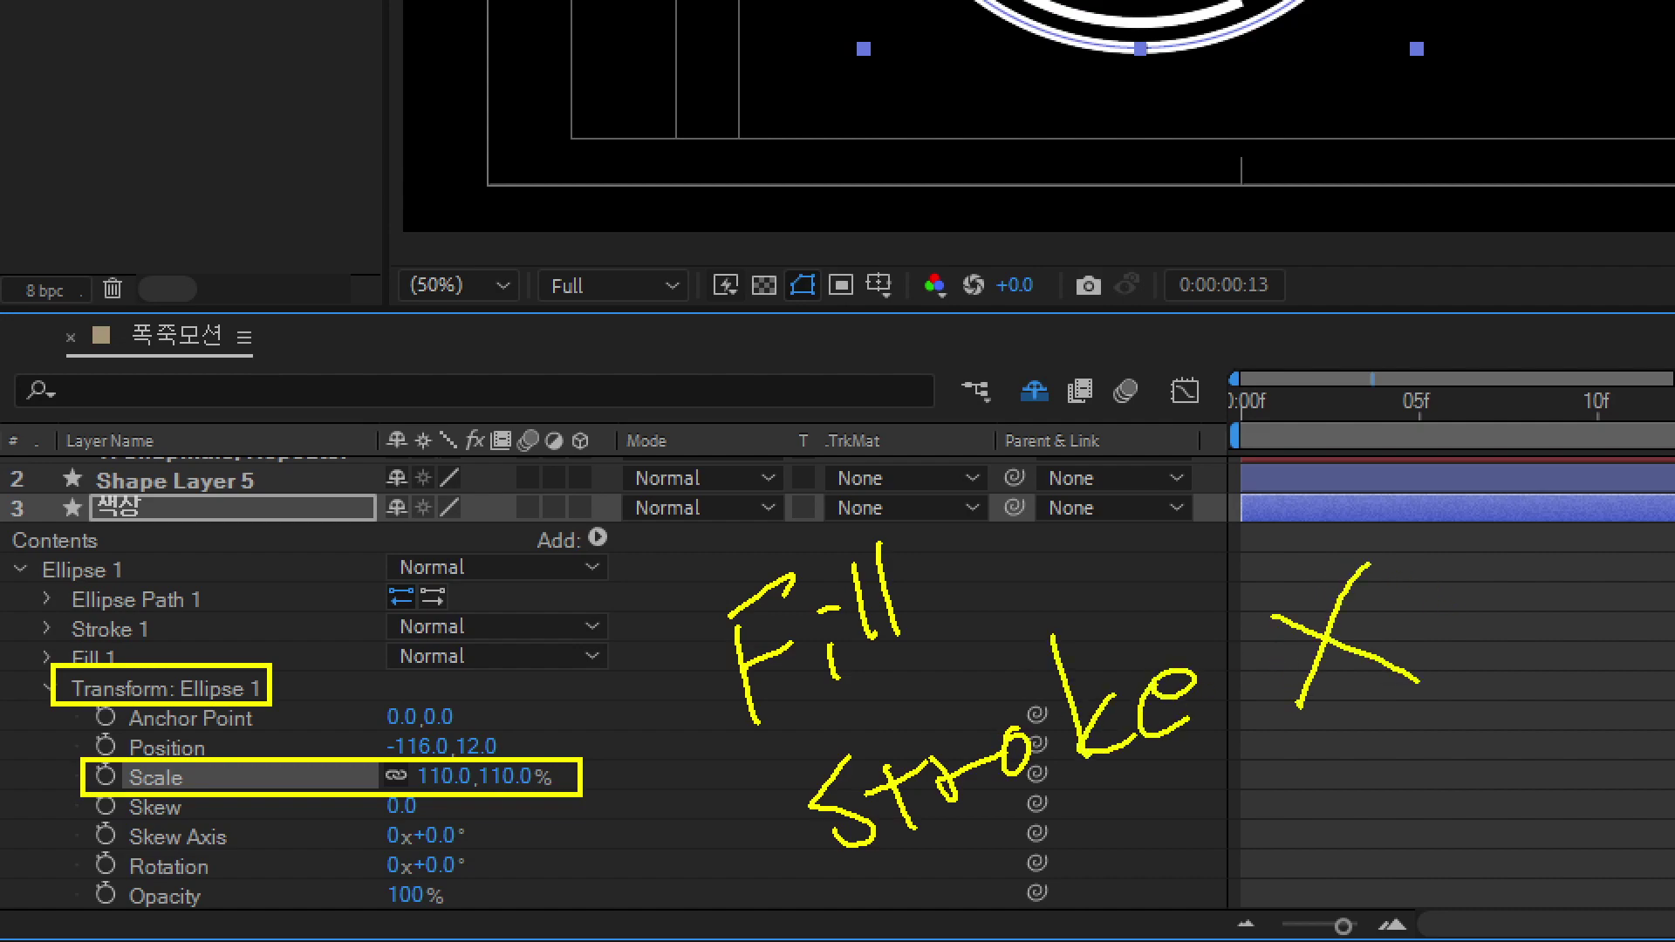
{"action": "mouse_move", "coordinate": [1279, 755]}
{"action": "left_mouse_down"}
{"action": "mouse_move", "coordinate": [1260, 855]}
{"action": "mouse_move", "coordinate": [1357, 732]}
{"action": "mouse_move", "coordinate": [1412, 732]}
{"action": "left_mouse_up"}
{"action": "mouse_move", "coordinate": [1435, 715]}
{"action": "left_mouse_down"}
{"action": "mouse_move", "coordinate": [1432, 747]}
{"action": "mouse_move", "coordinate": [1523, 719]}
{"action": "left_mouse_up"}
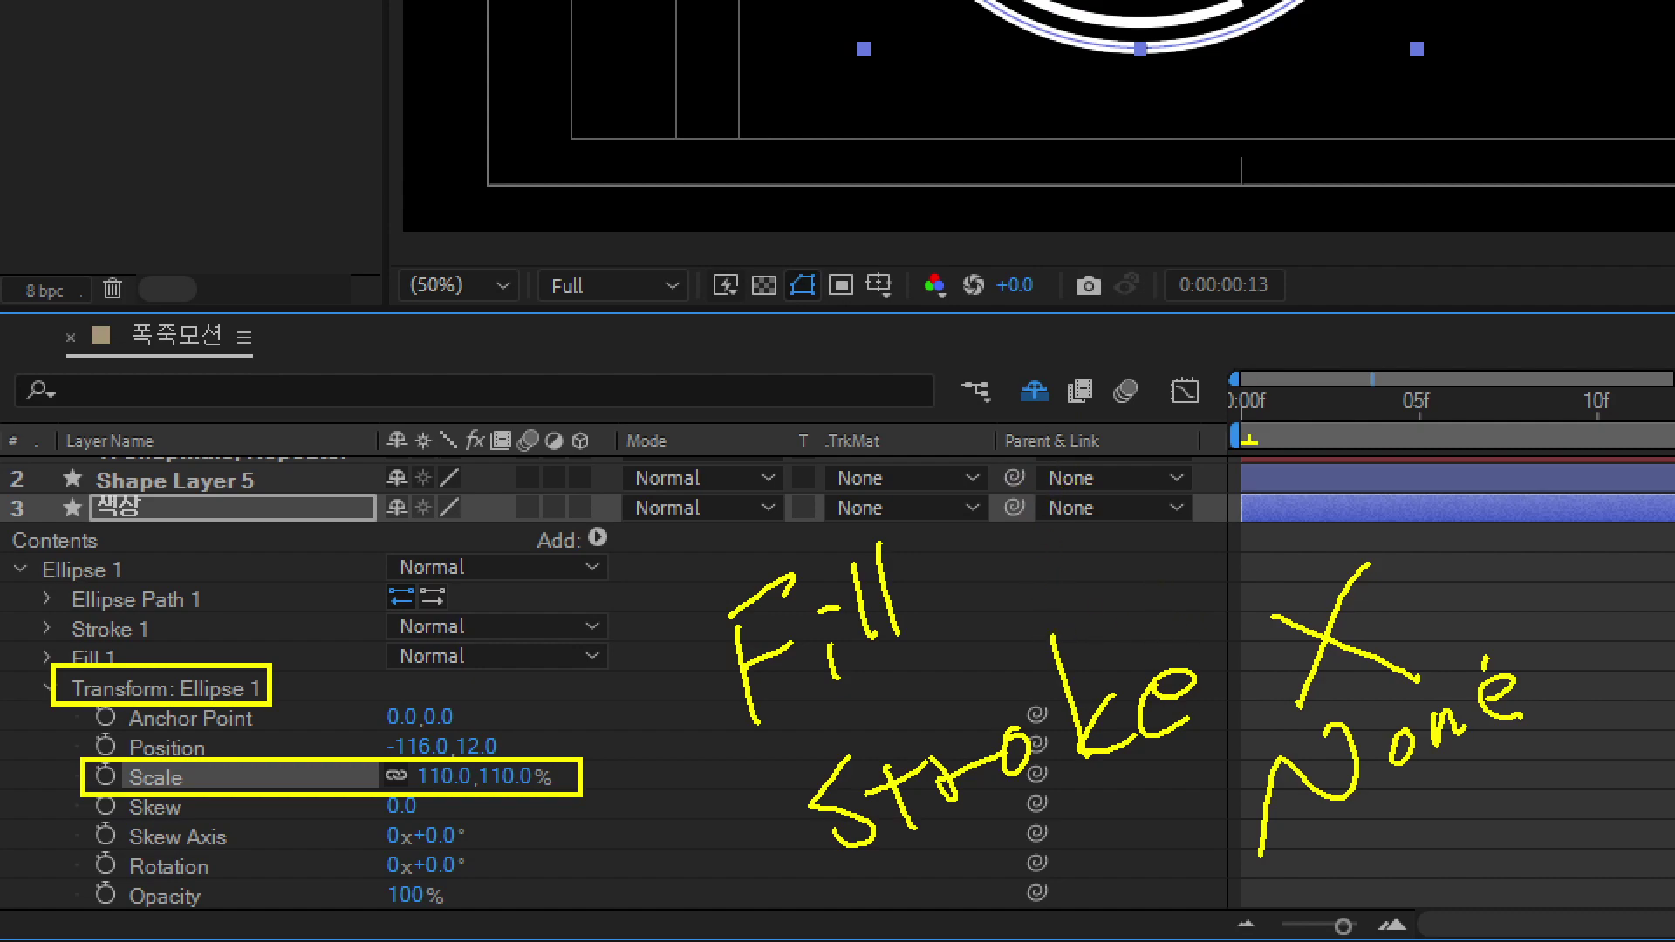
{"action": "mouse_move", "coordinate": [1086, 439]}
{"action": "left_mouse_down"}
{"action": "mouse_move", "coordinate": [1108, 563]}
{"action": "mouse_move", "coordinate": [1200, 480]}
{"action": "left_mouse_up"}
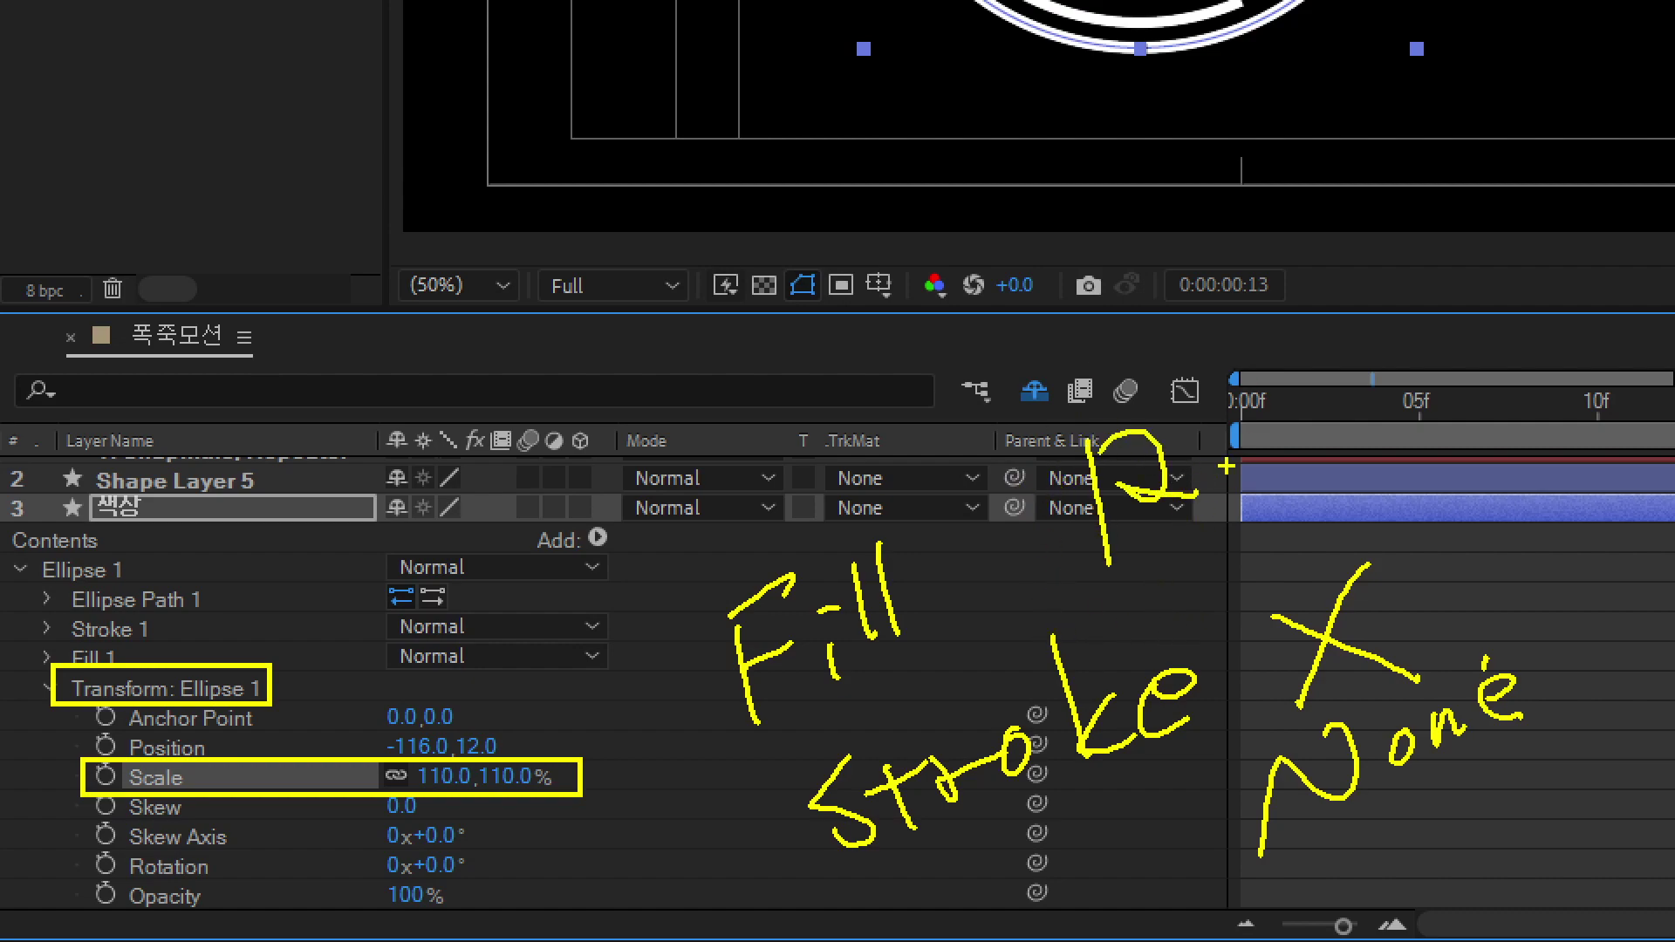
{"action": "left_click_drag", "start_coordinate": [1328, 347], "coordinate": [1419, 429]}
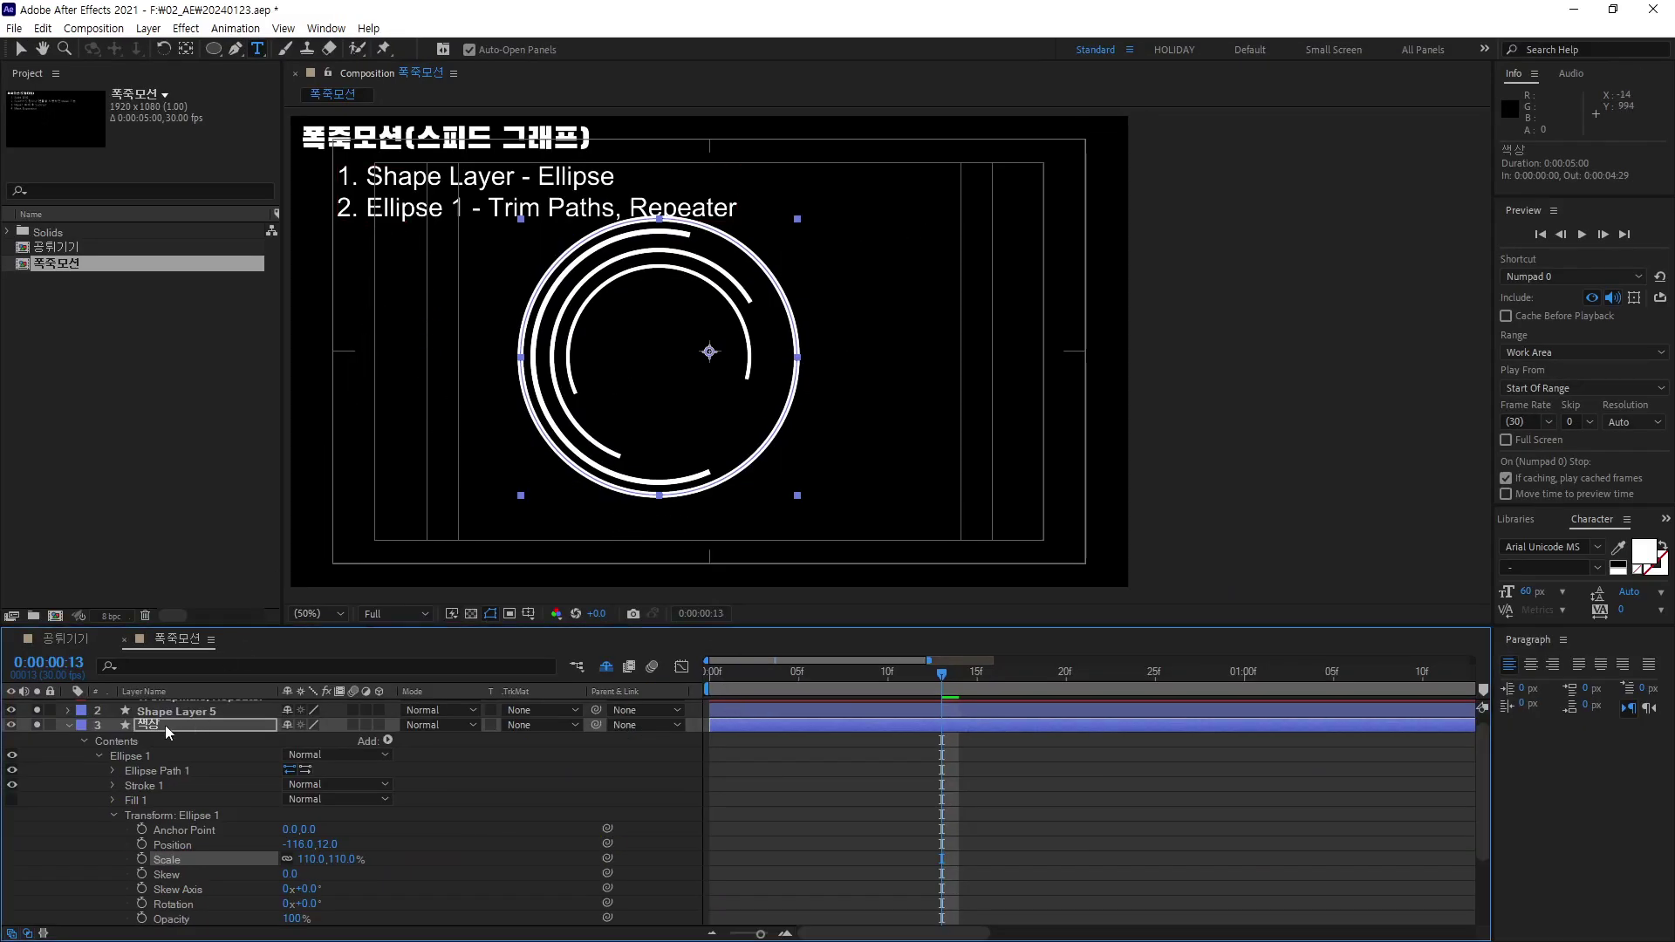
Set the 색상 circle's stroke to None from the toolbar's Stroke Options.
{"action": "key", "text": "Return"}
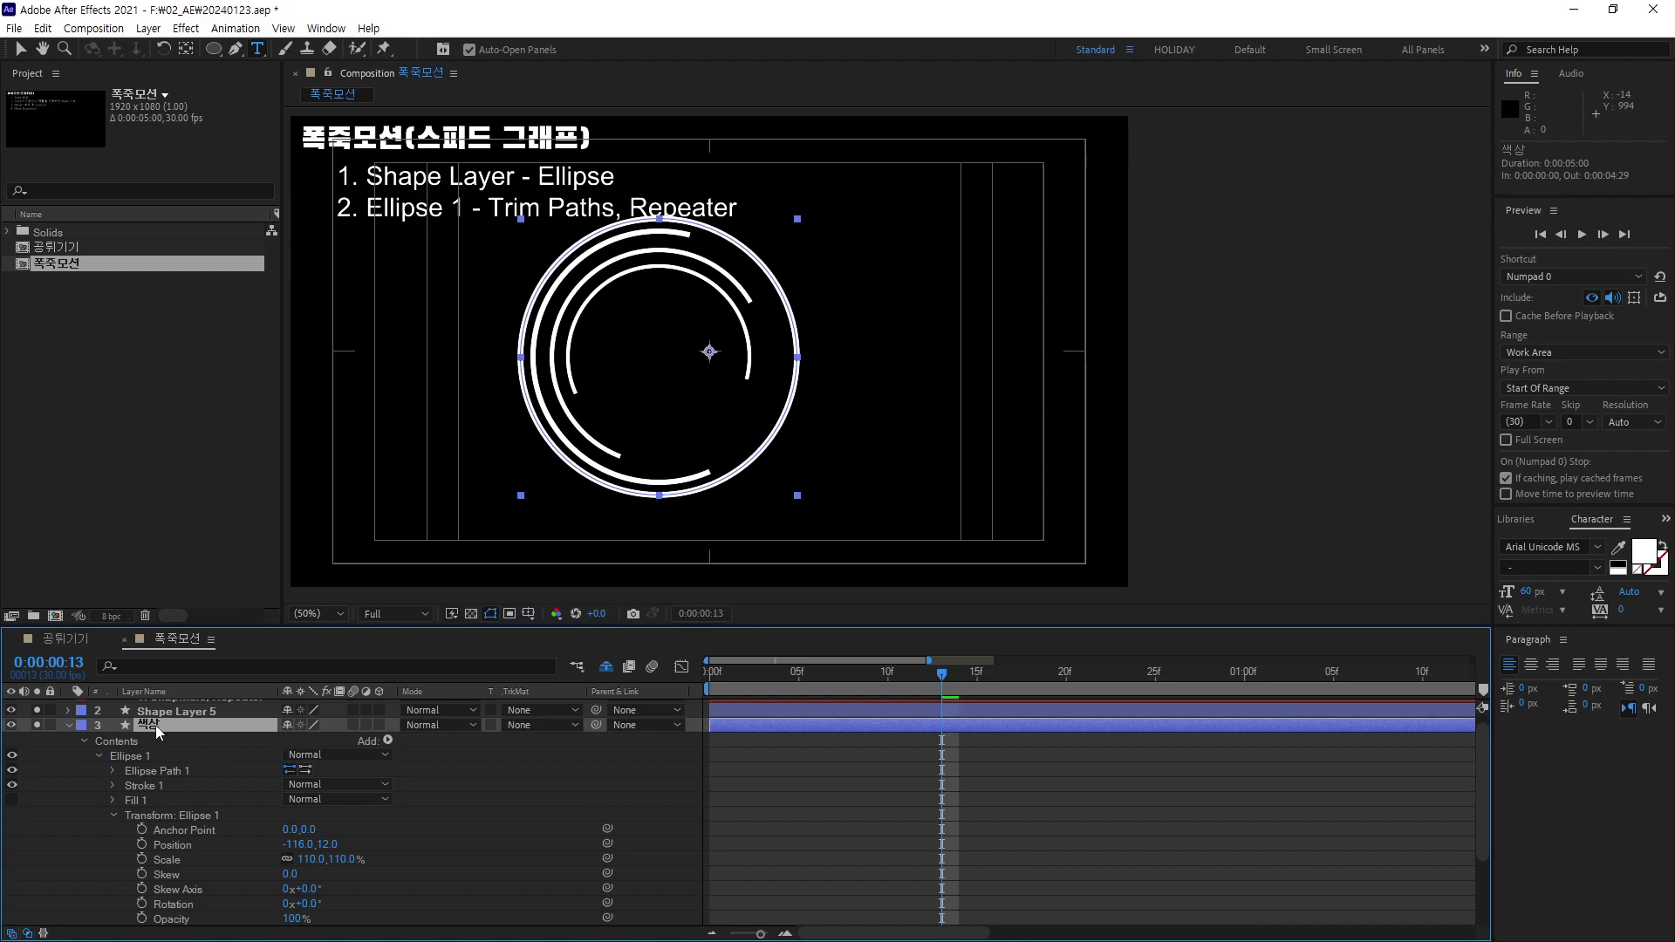
{"action": "left_click", "coordinate": [20, 49]}
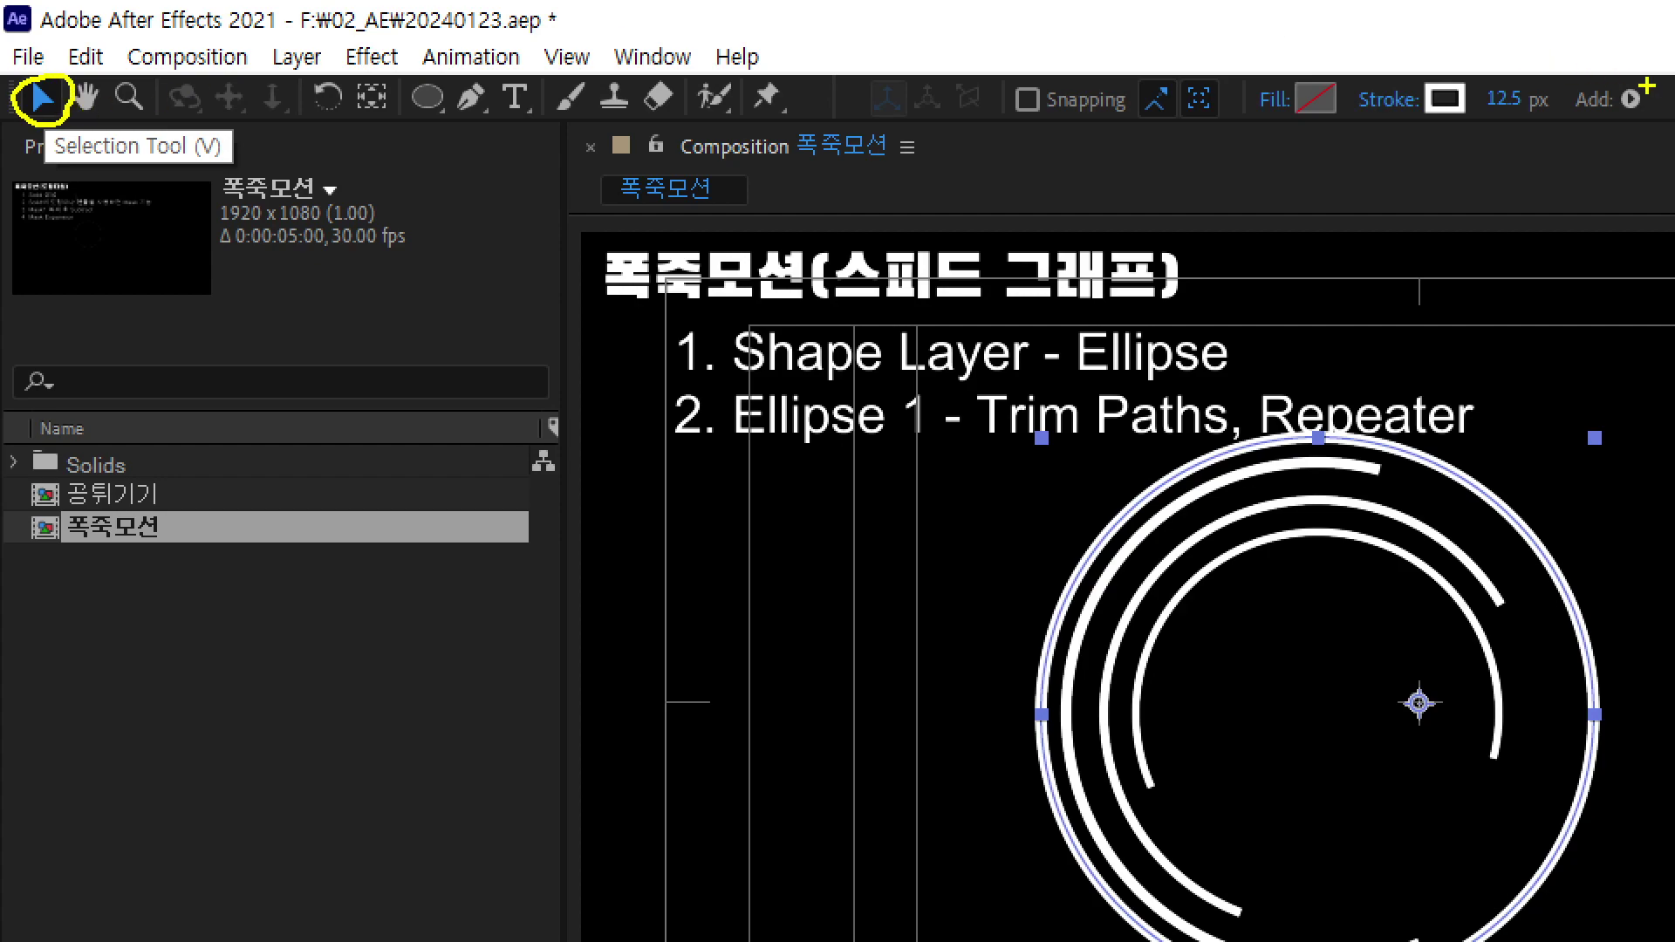
{"action": "left_click_drag", "start_coordinate": [1238, 76], "coordinate": [1489, 128]}
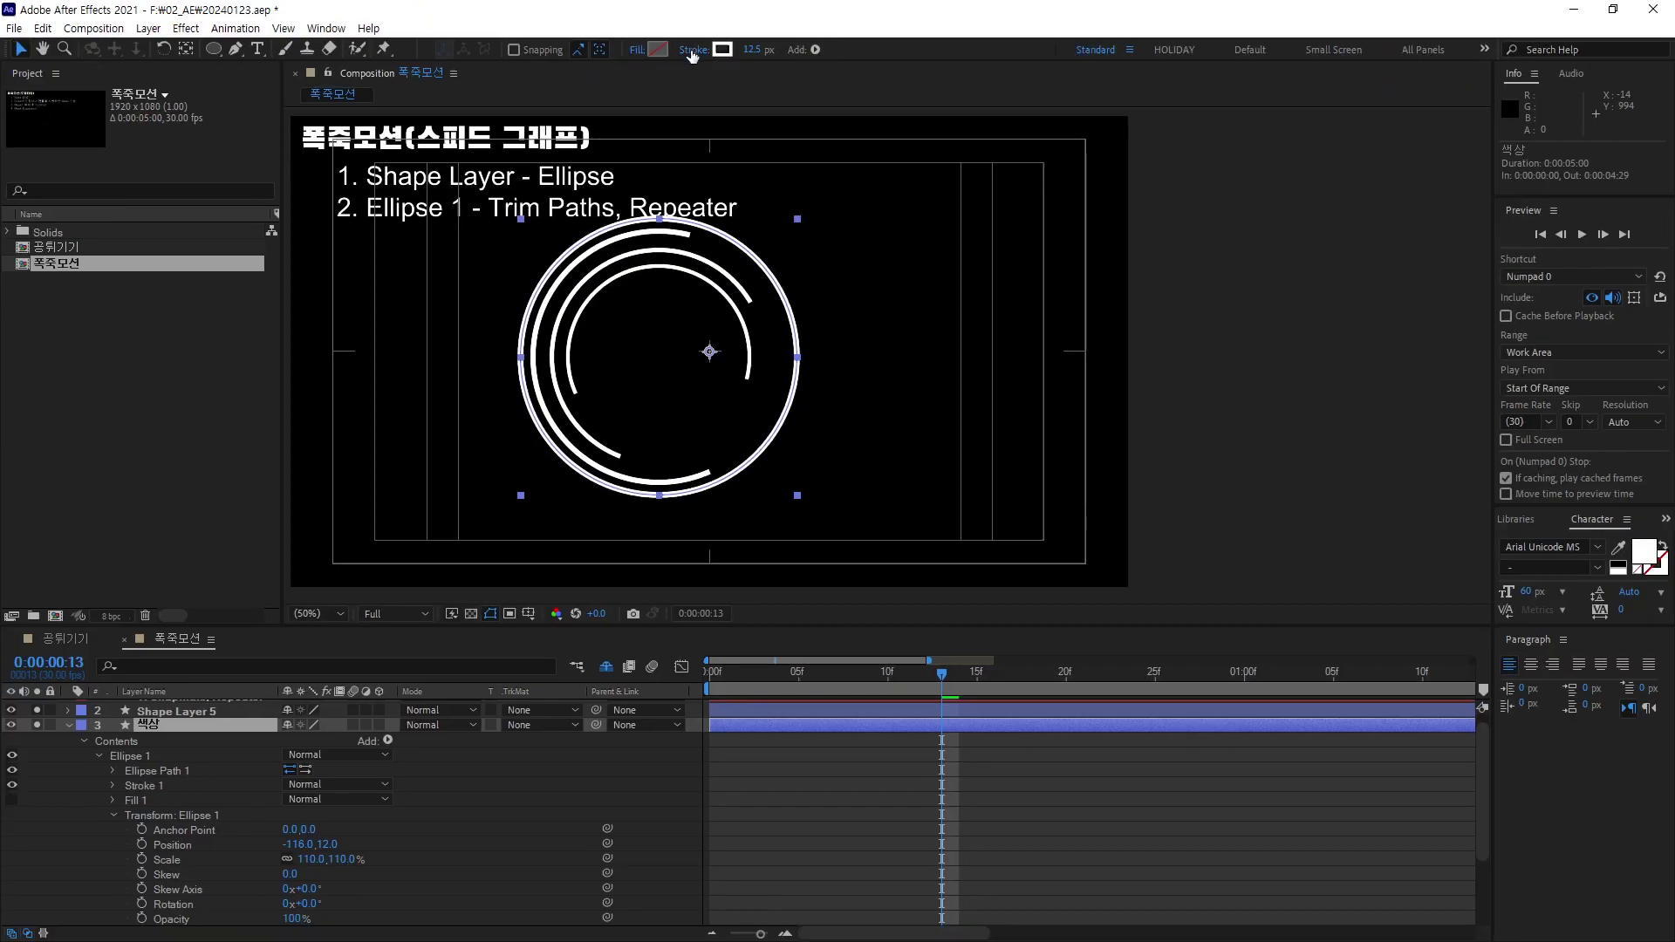
{"action": "left_click", "coordinate": [691, 50]}
{"action": "left_click", "coordinate": [653, 111]}
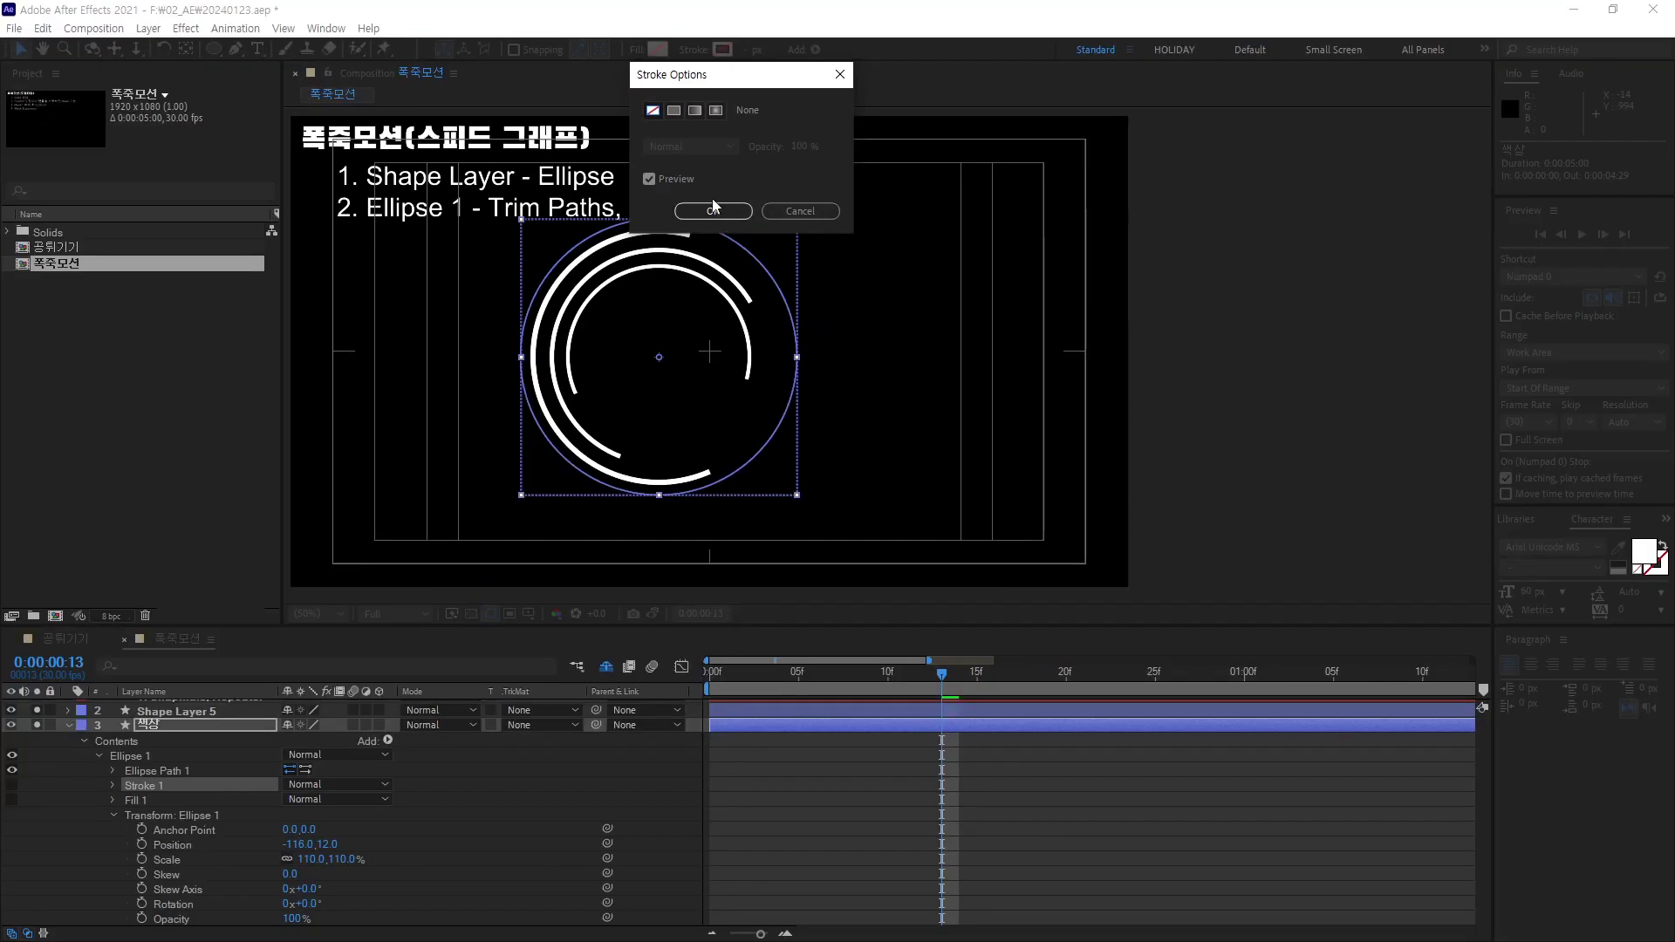
{"action": "left_click", "coordinate": [765, 300]}
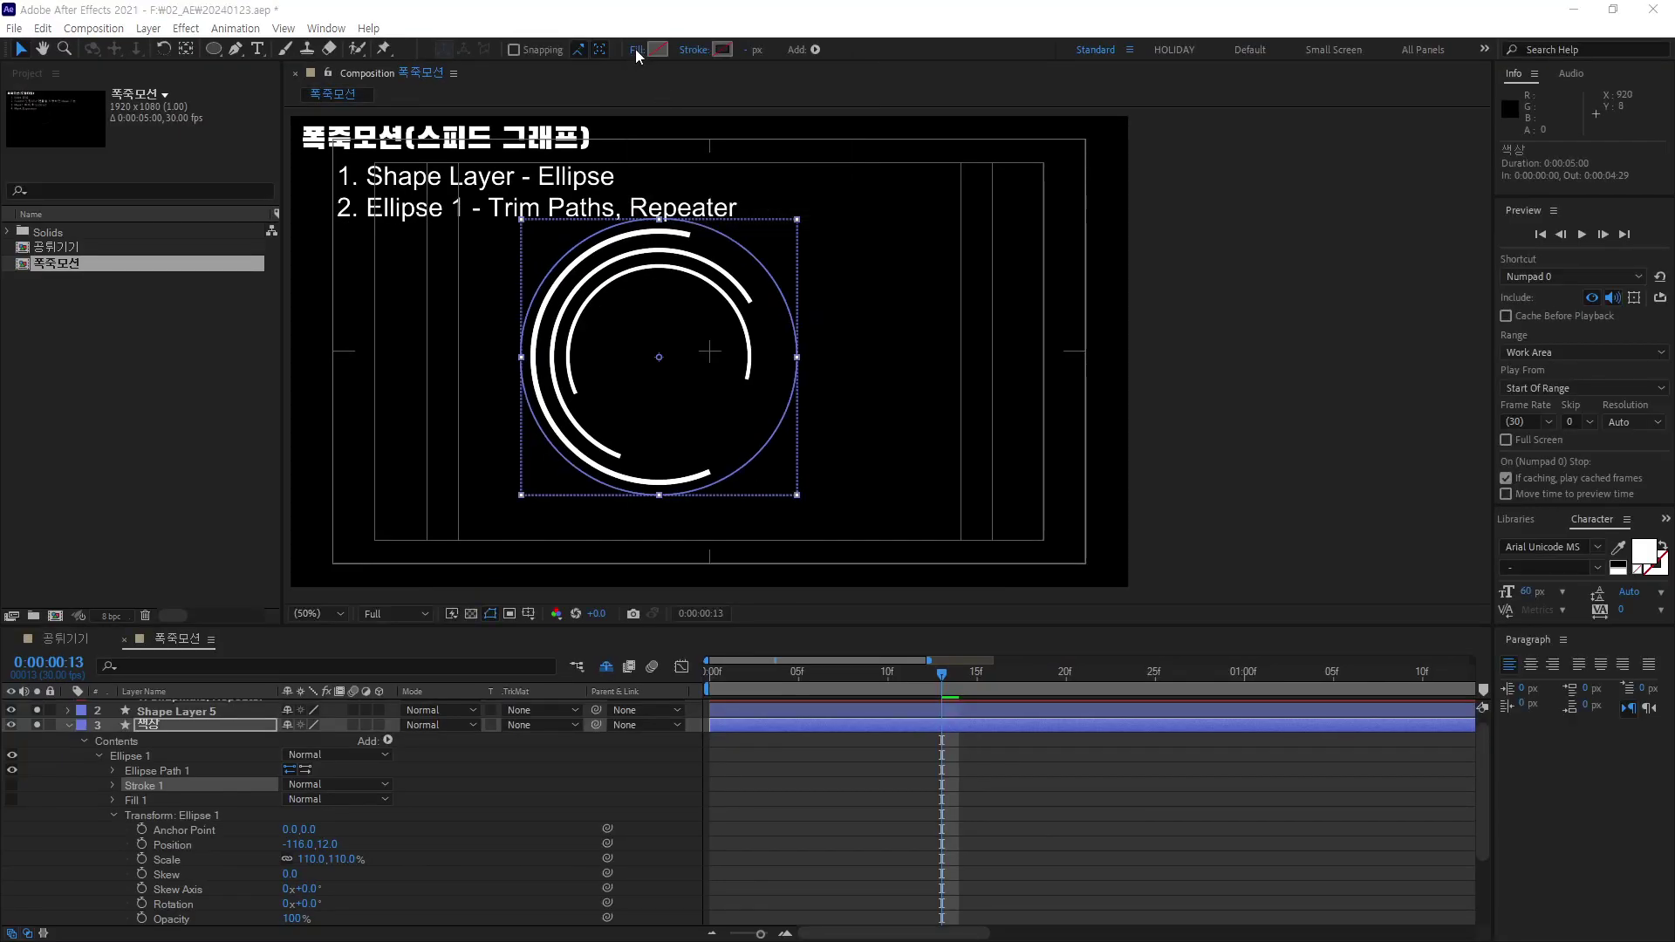
{"action": "left_click", "coordinate": [637, 50]}
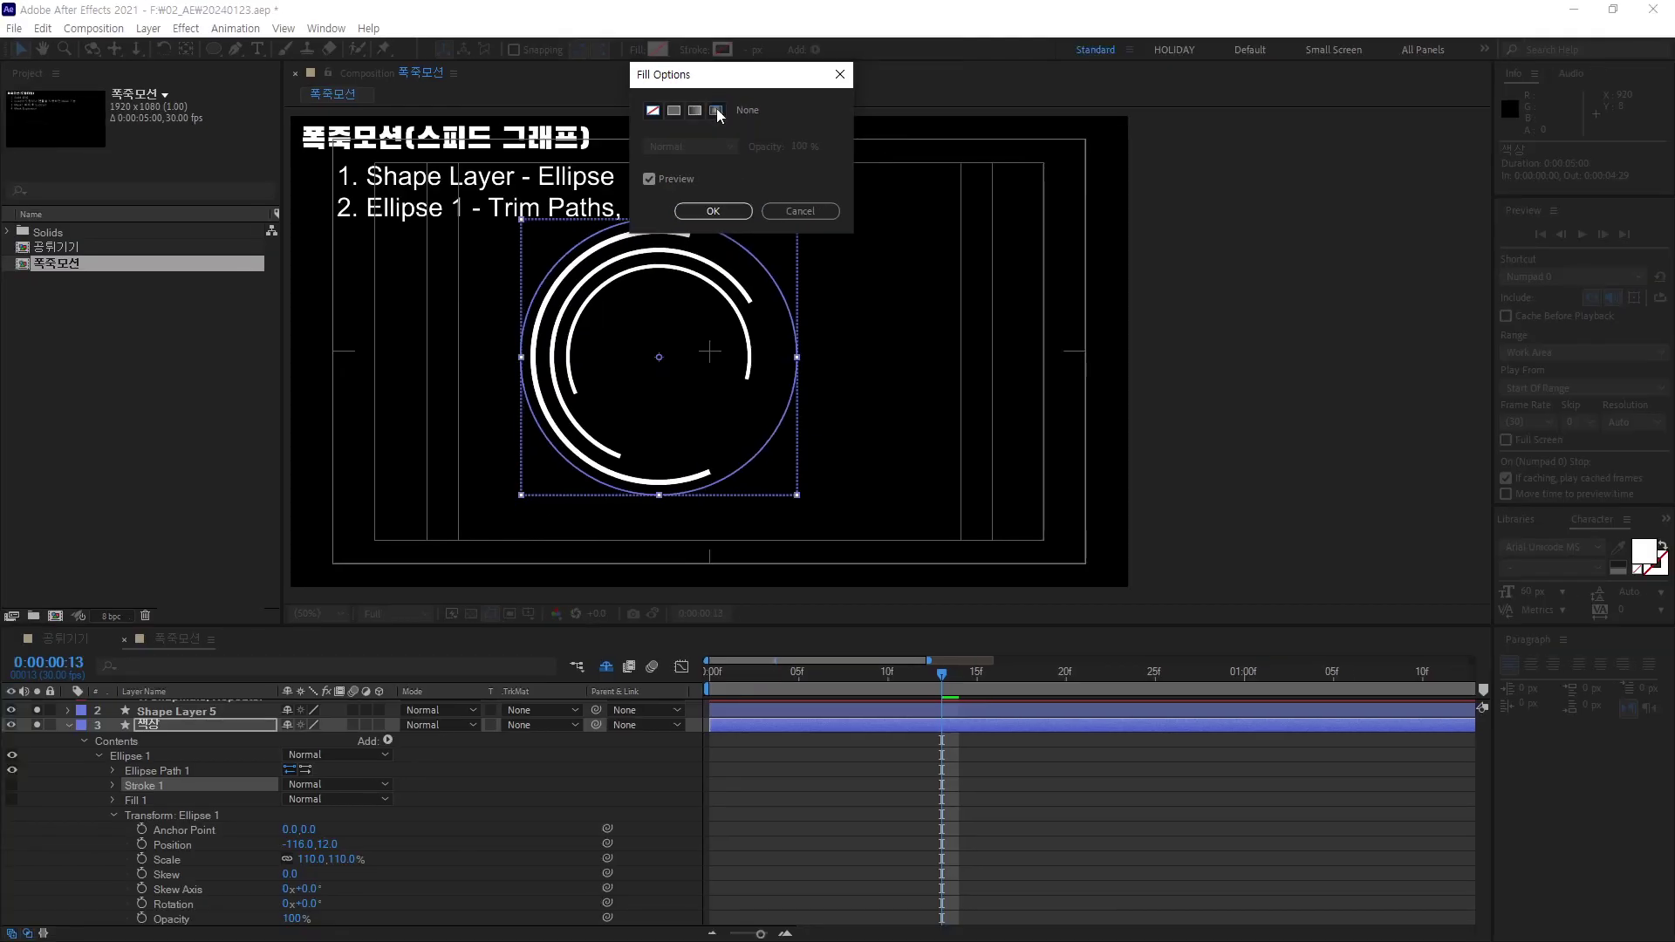
Choose Radial Gradient as the 색상 circle's fill.
{"action": "left_click", "coordinate": [715, 110]}
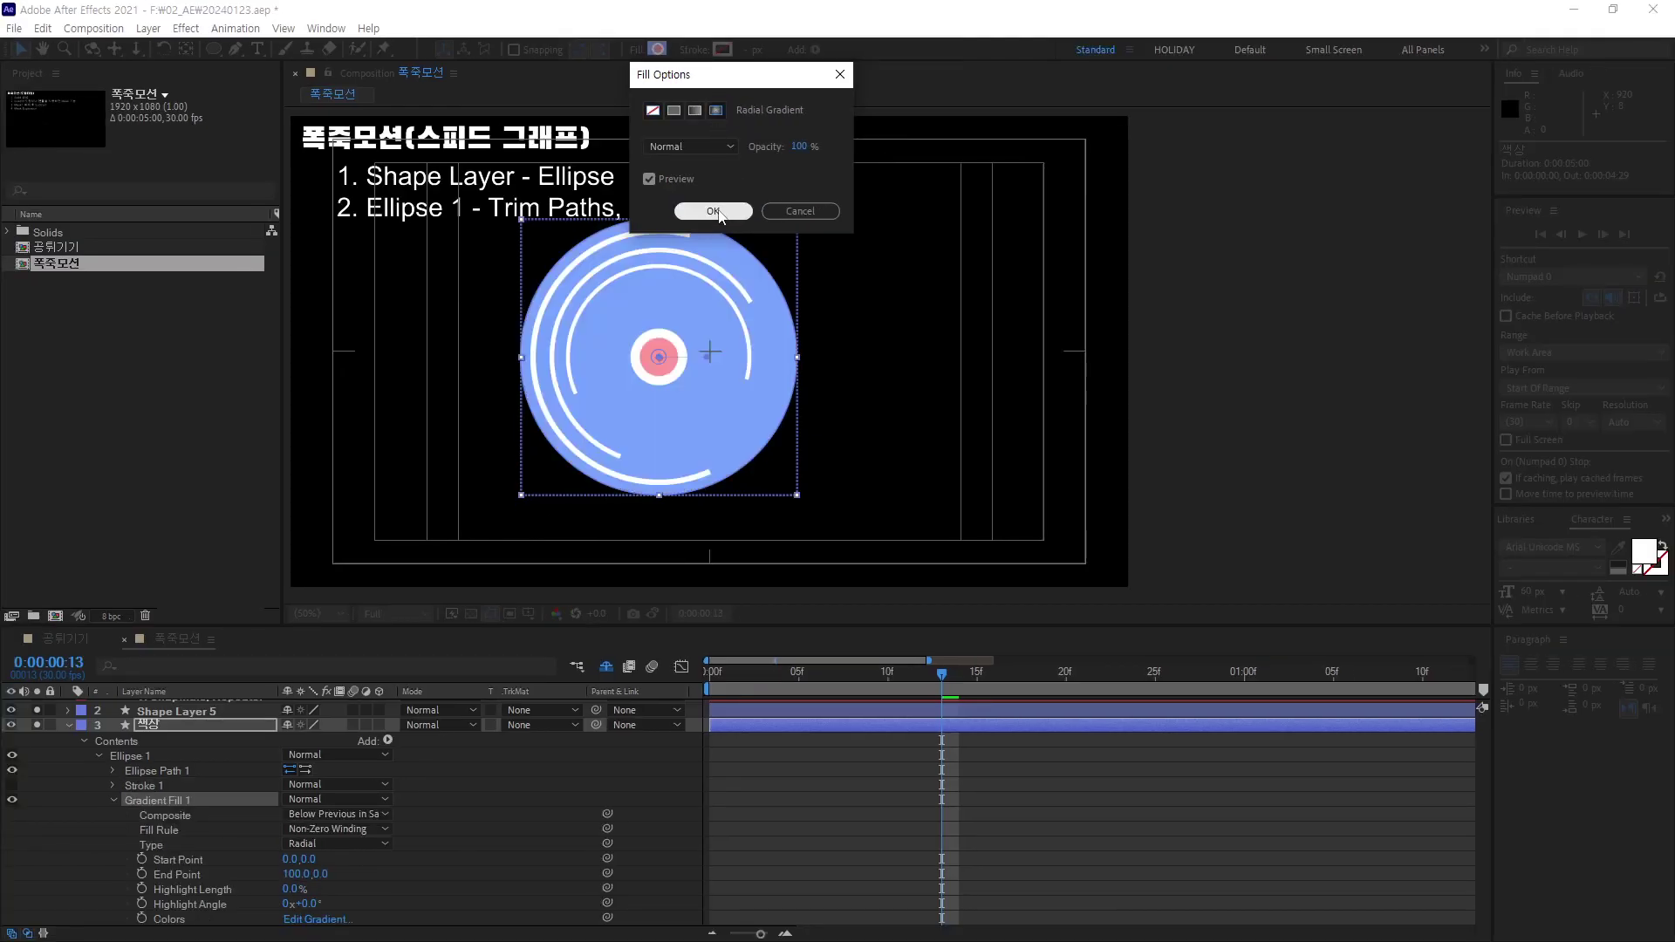
{"action": "left_click", "coordinate": [713, 211]}
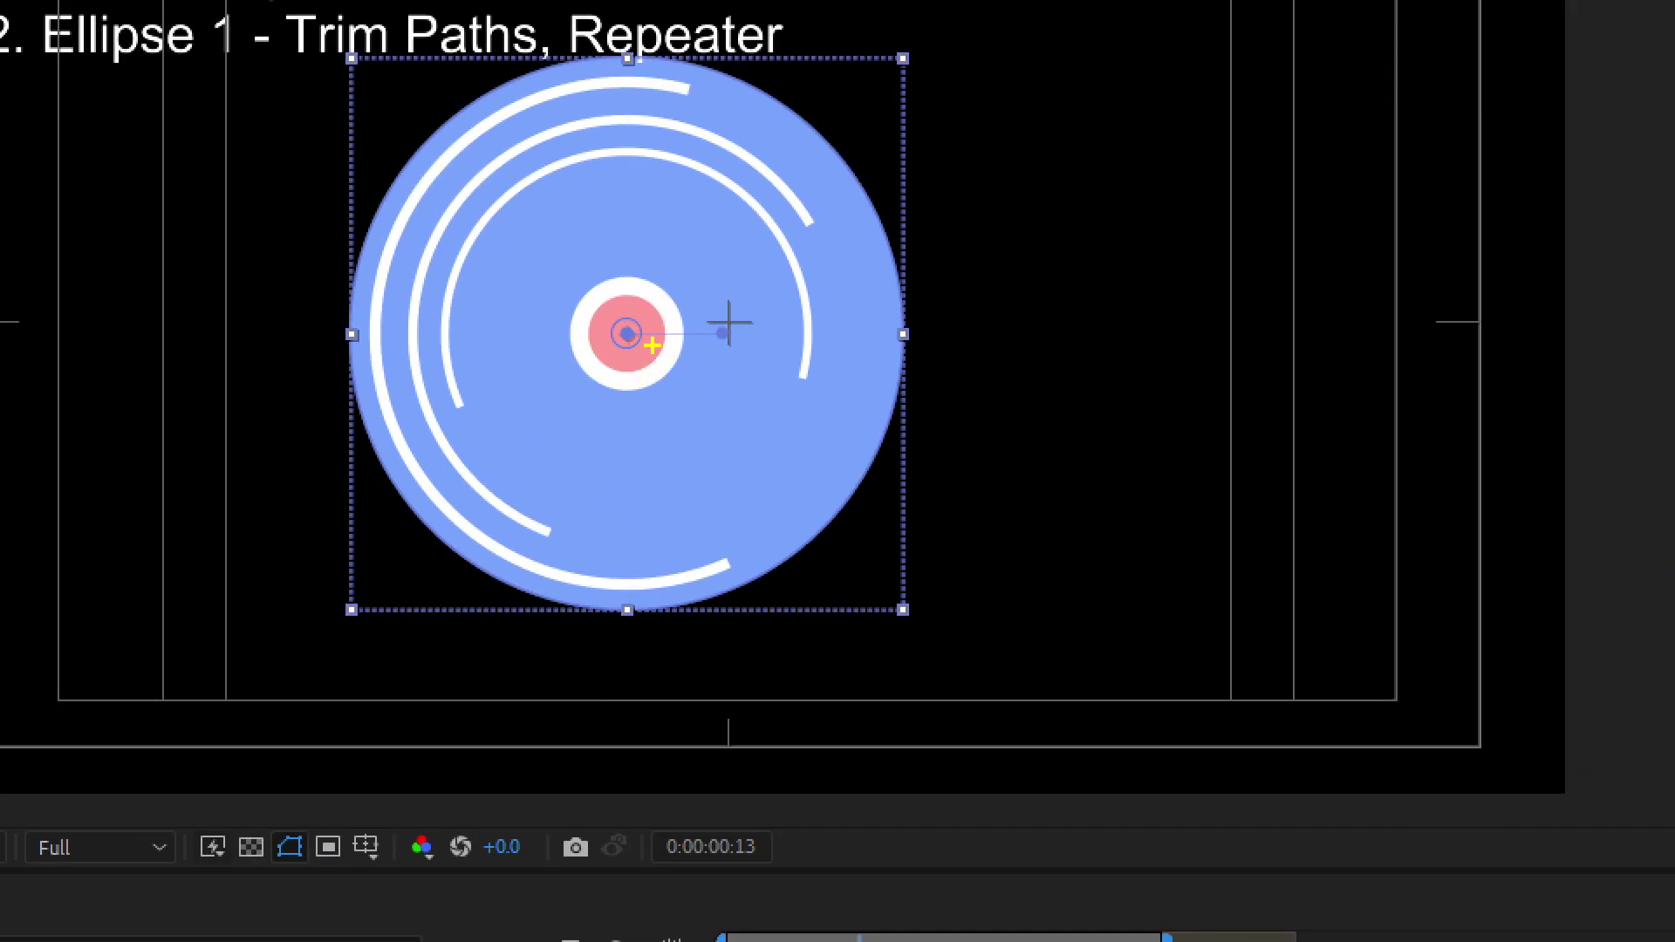
Drag the Gradient Fill end point left to about -241.8, 1.8, spreading pink-to-blue across the circle.
{"action": "left_click_drag", "start_coordinate": [746, 353], "coordinate": [754, 347]}
{"action": "left_click_drag", "start_coordinate": [632, 323], "coordinate": [661, 180]}
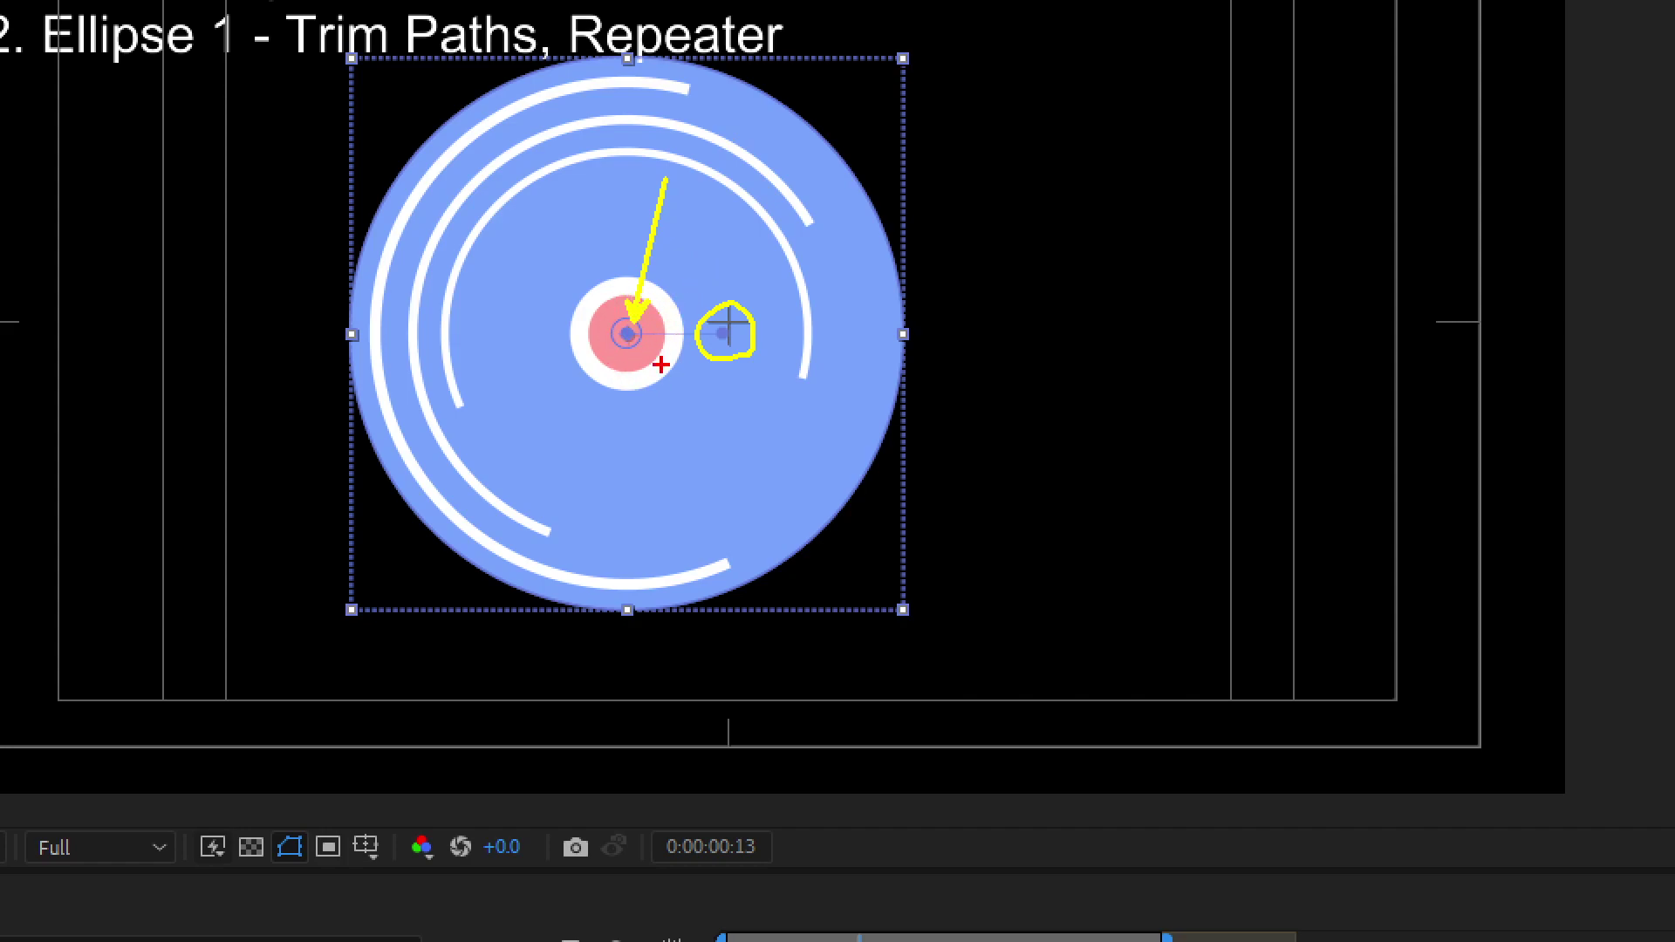
{"action": "left_click_drag", "start_coordinate": [639, 350], "coordinate": [621, 310]}
{"action": "left_click_drag", "start_coordinate": [738, 358], "coordinate": [757, 353]}
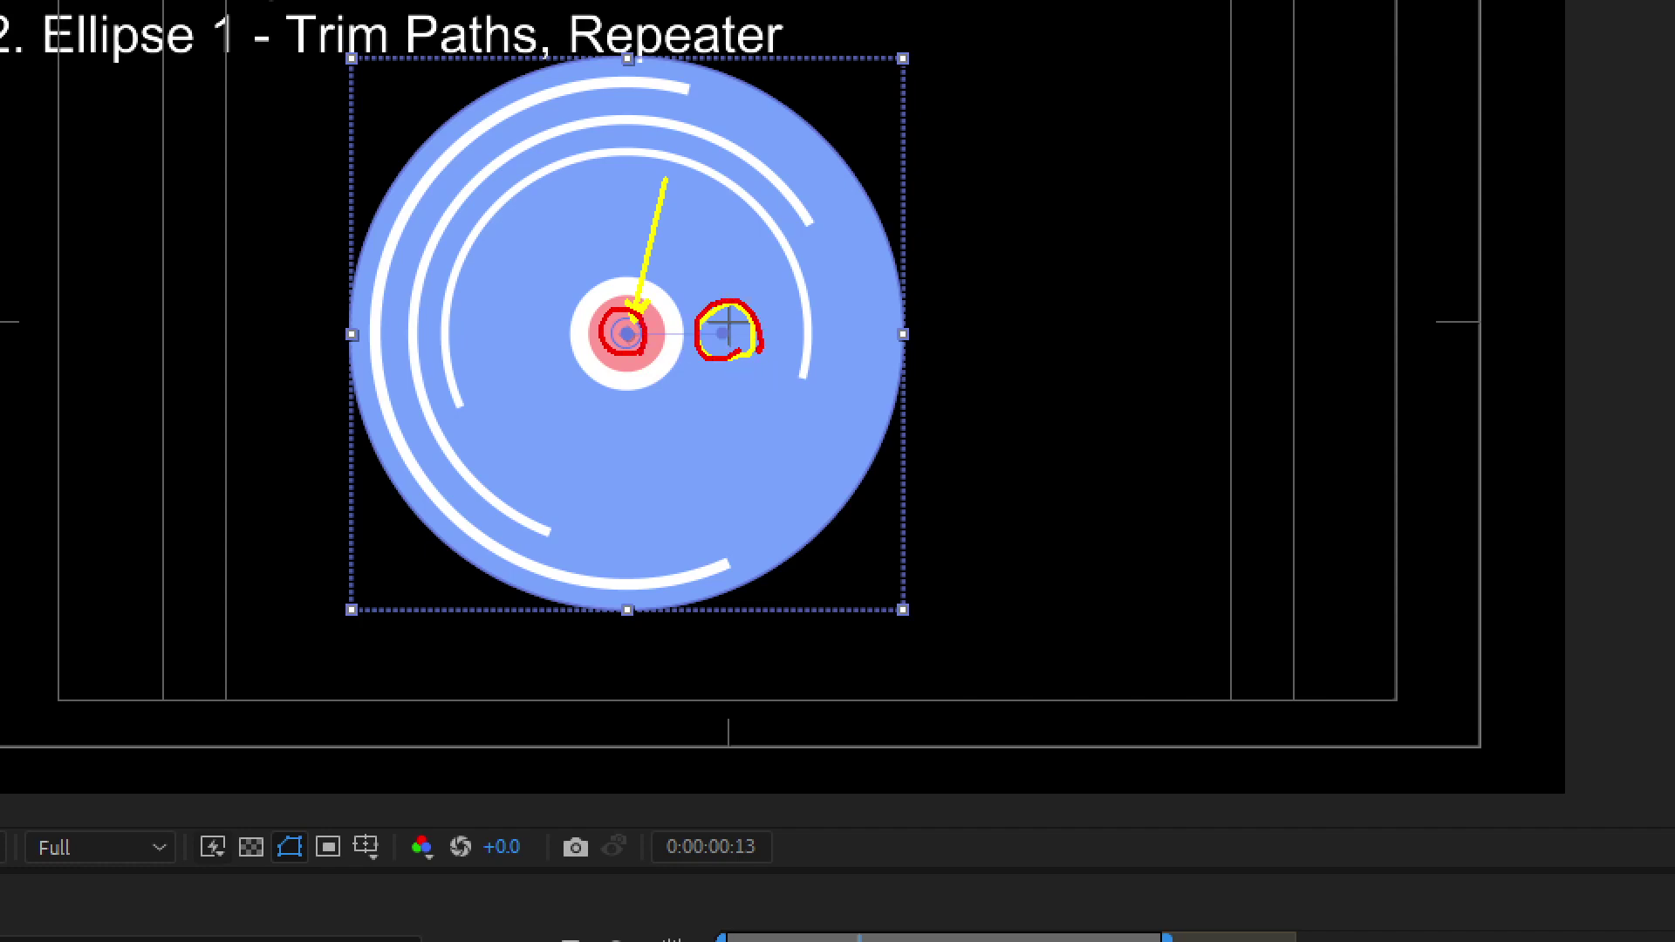
{"action": "left_click_drag", "start_coordinate": [893, 332], "coordinate": [738, 334]}
{"action": "left_click_drag", "start_coordinate": [394, 317], "coordinate": [392, 354]}
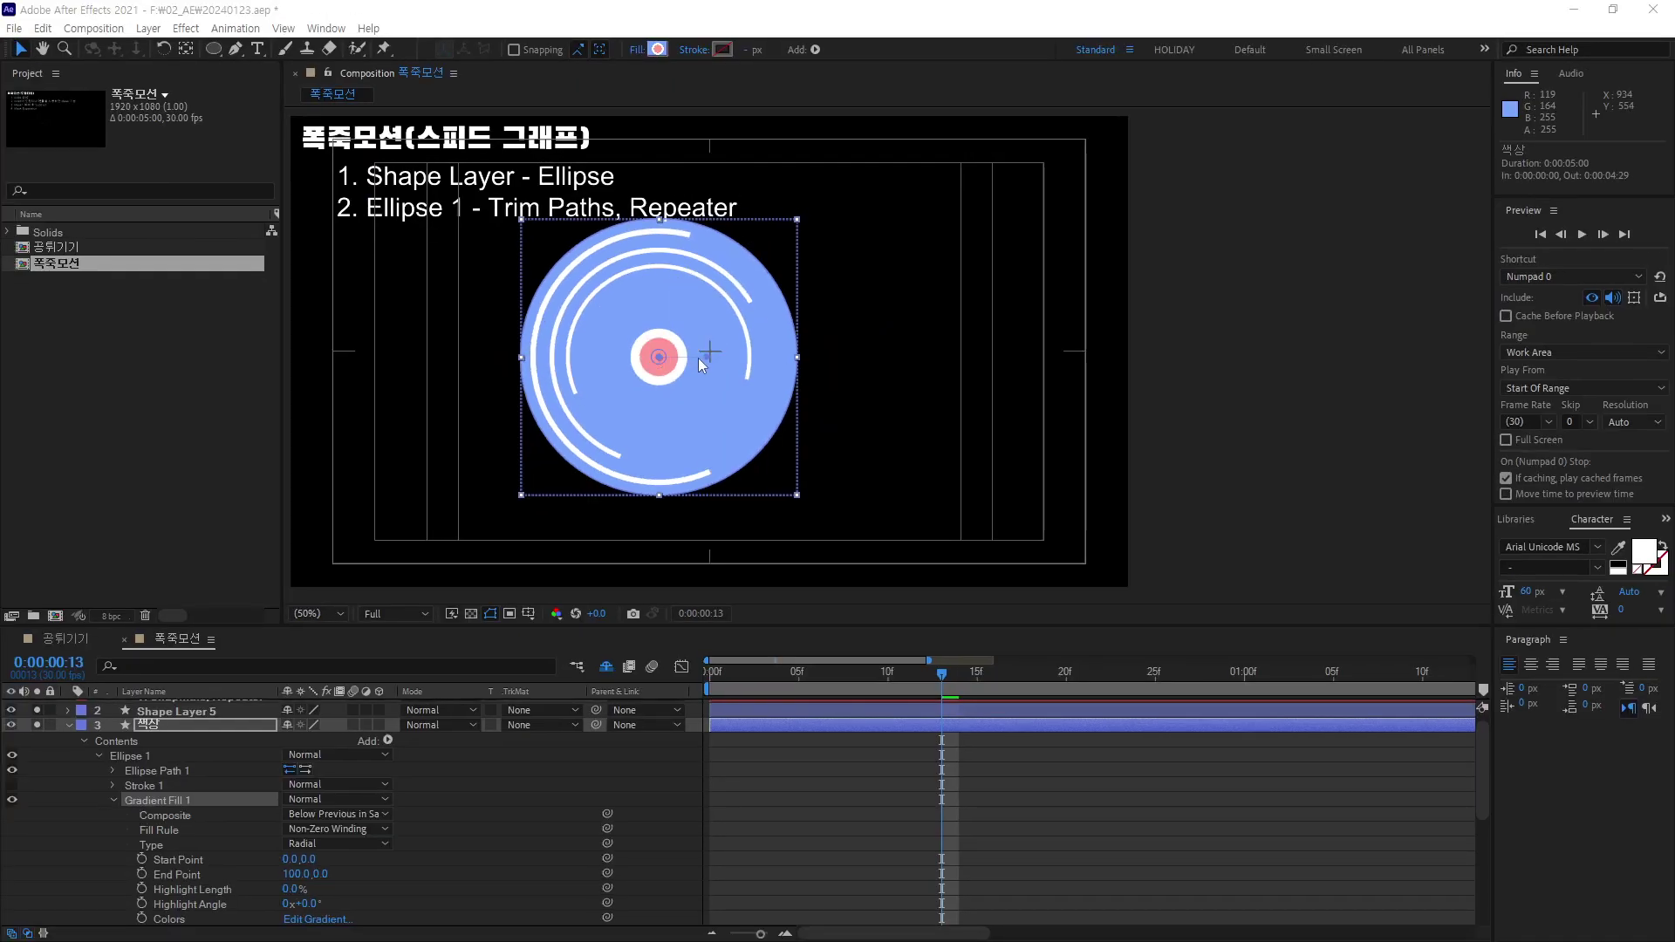
{"action": "left_click_drag", "start_coordinate": [707, 355], "coordinate": [542, 359]}
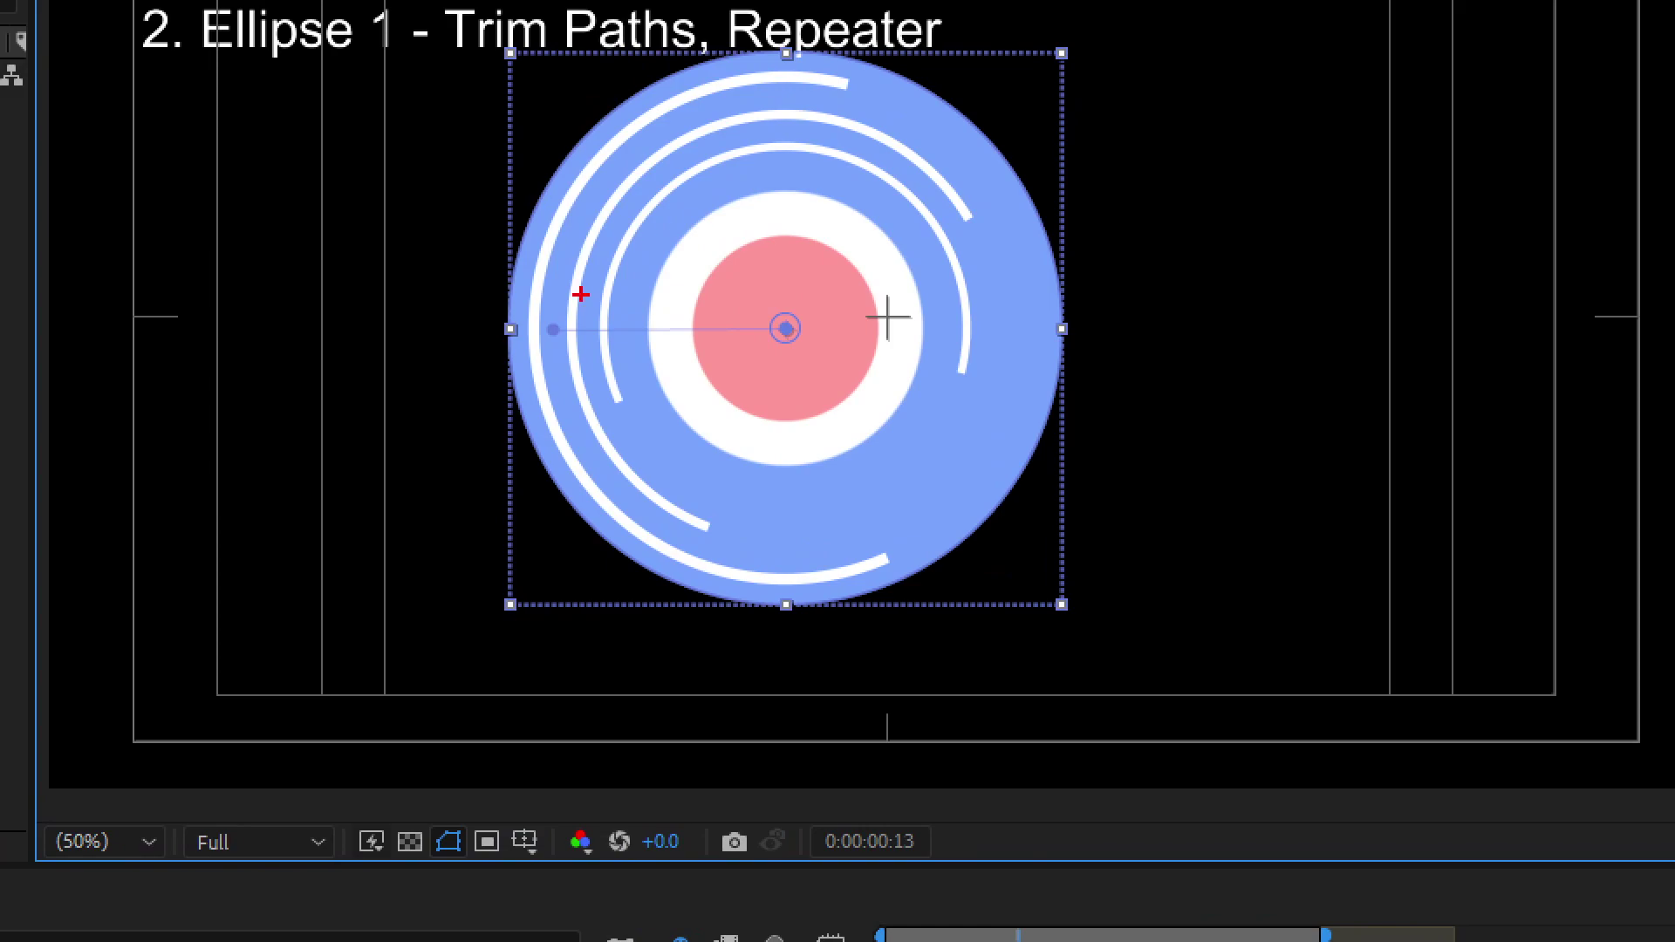
{"action": "left_click_drag", "start_coordinate": [555, 302], "coordinate": [555, 358]}
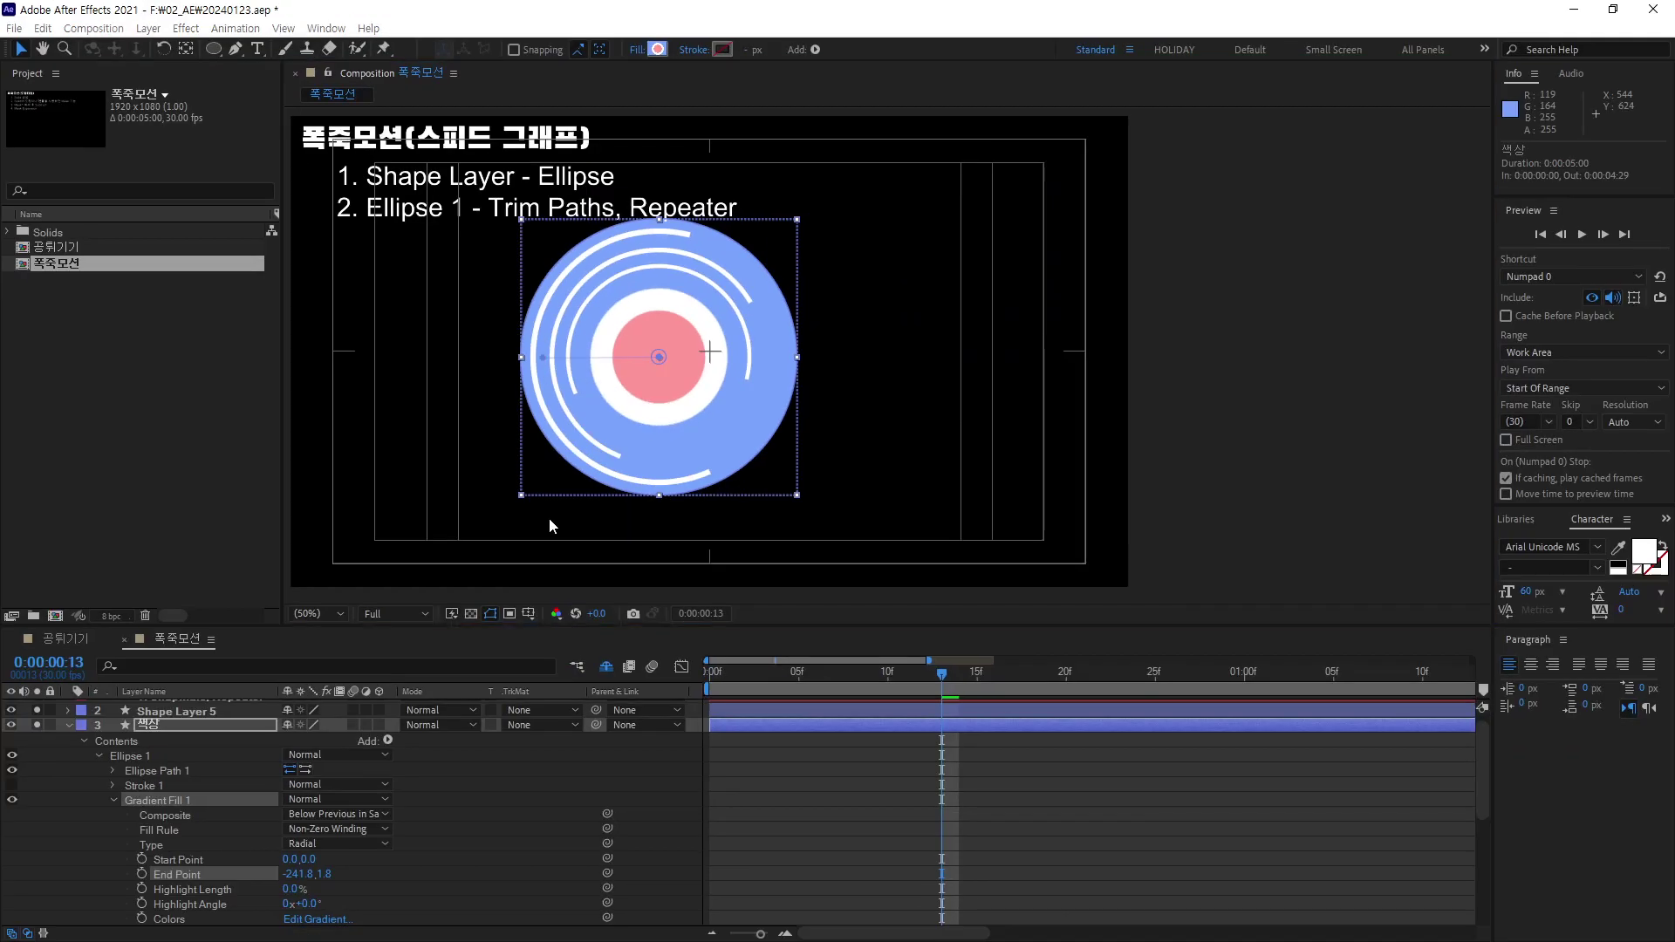
{"action": "left_click", "coordinate": [658, 50]}
Add a white stop at the gradient's end and set the outermost colour to red.
{"action": "mouse_move", "coordinate": [721, 179]}
{"action": "left_mouse_down"}
{"action": "mouse_move", "coordinate": [766, 208]}
{"action": "mouse_move", "coordinate": [1069, 182]}
{"action": "left_mouse_up"}
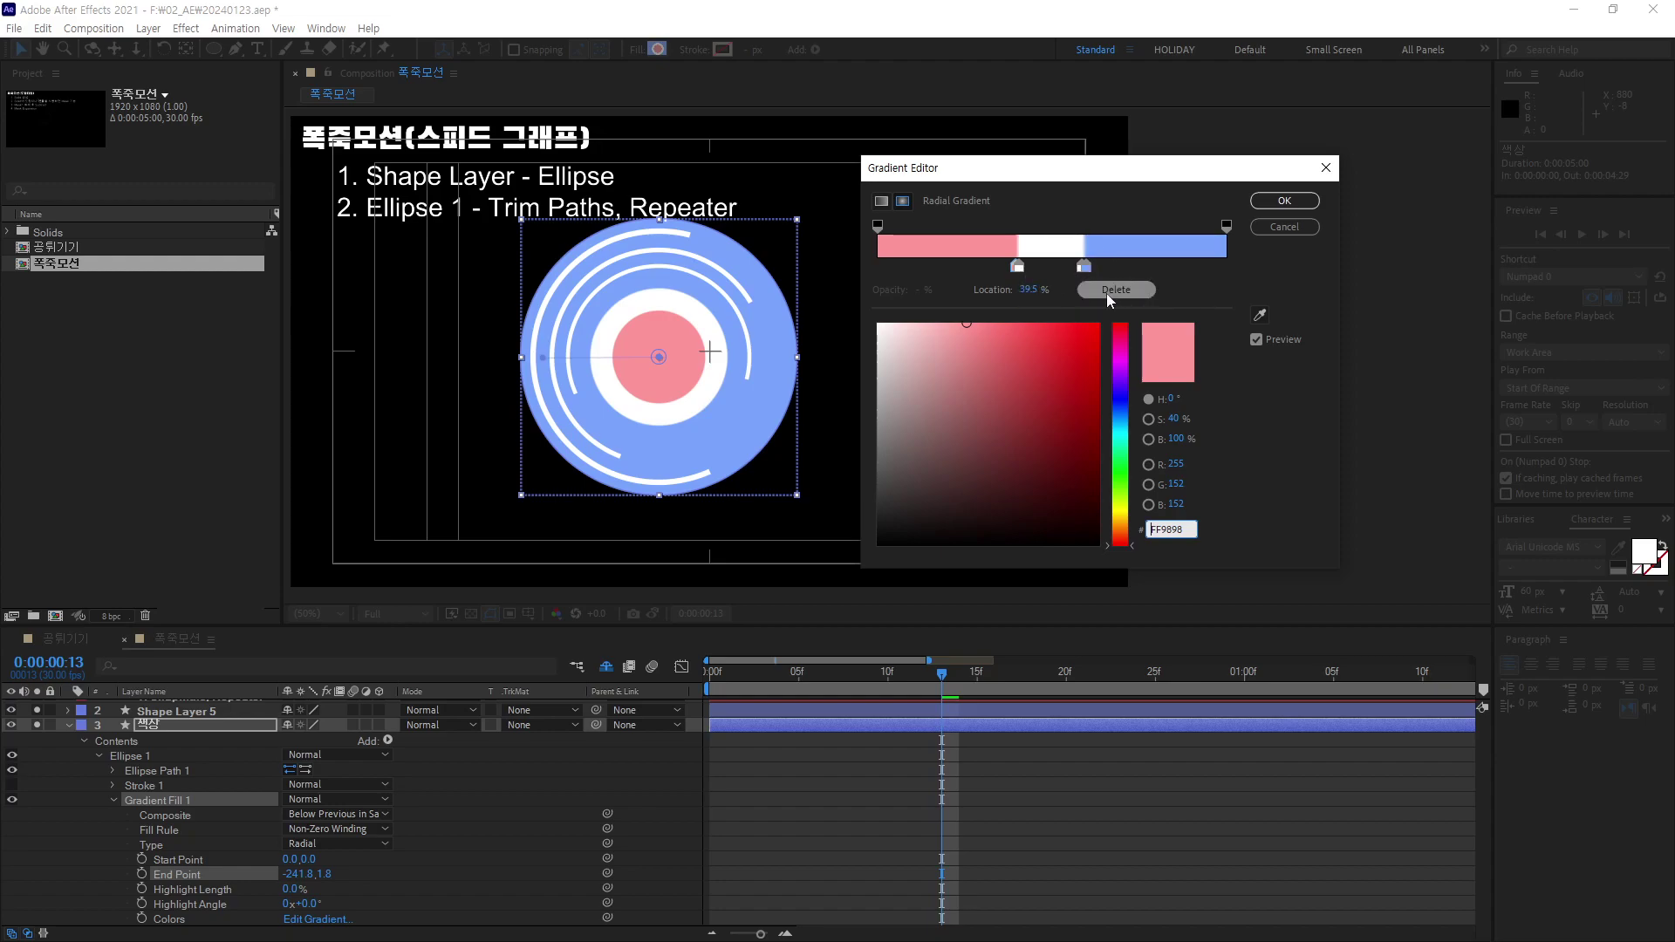
{"action": "mouse_move", "coordinate": [1085, 267]}
{"action": "left_mouse_down"}
{"action": "mouse_move", "coordinate": [1220, 273]}
{"action": "mouse_move", "coordinate": [1178, 277]}
{"action": "mouse_move", "coordinate": [1221, 305]}
{"action": "left_mouse_up"}
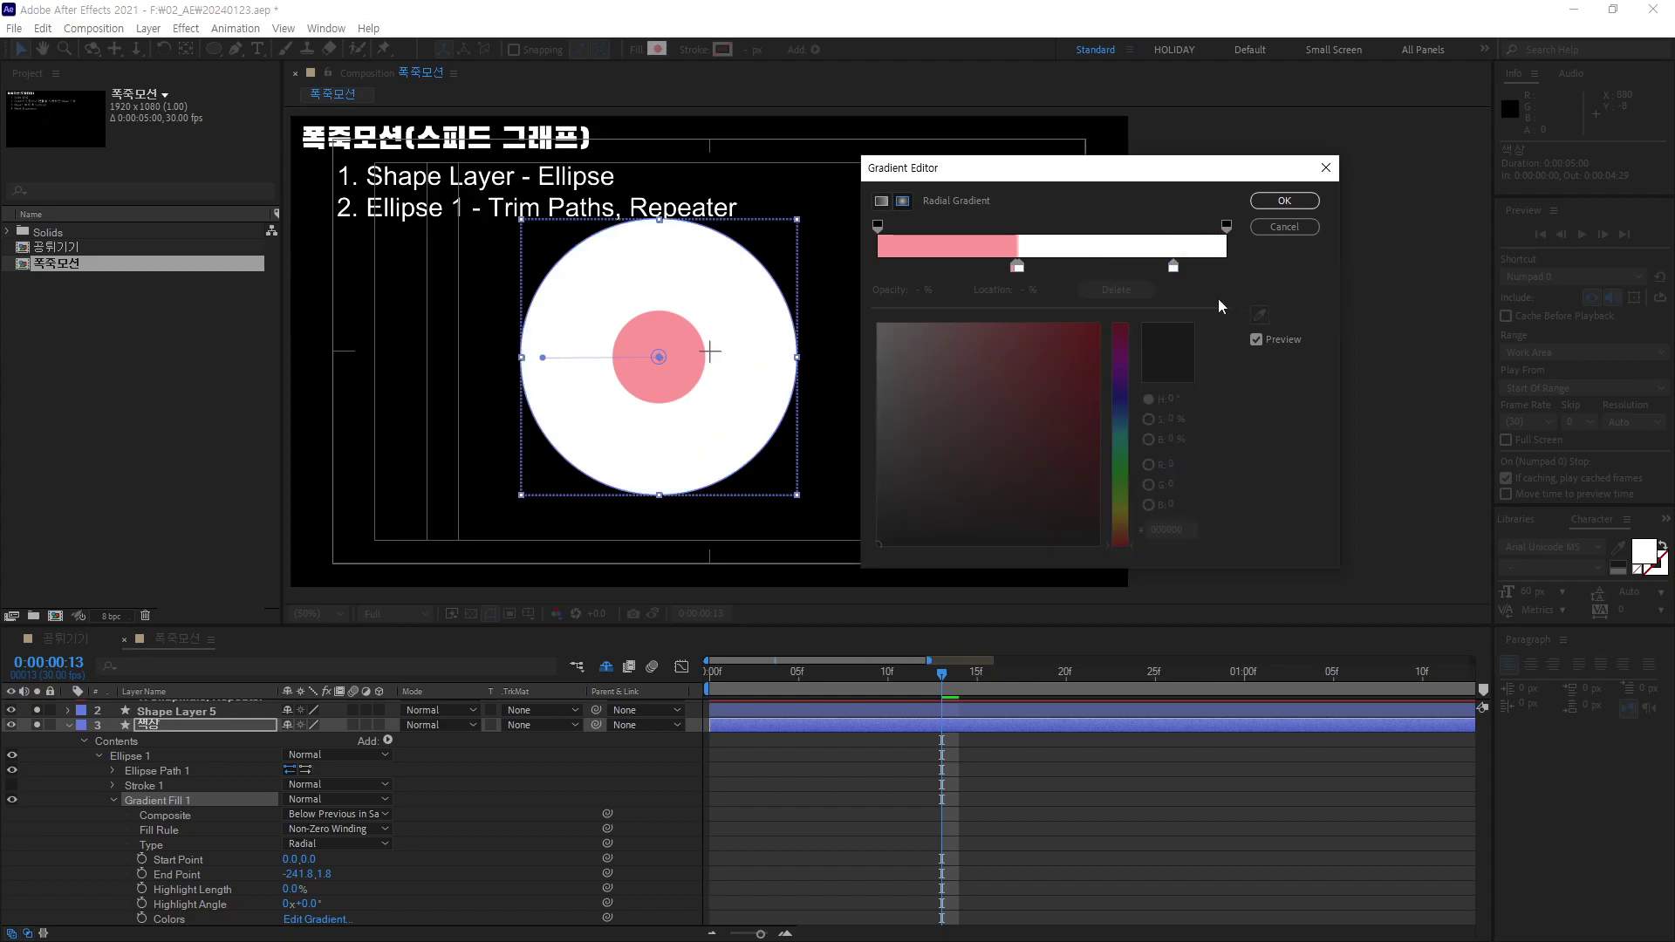
{"action": "left_click", "coordinate": [1209, 267]}
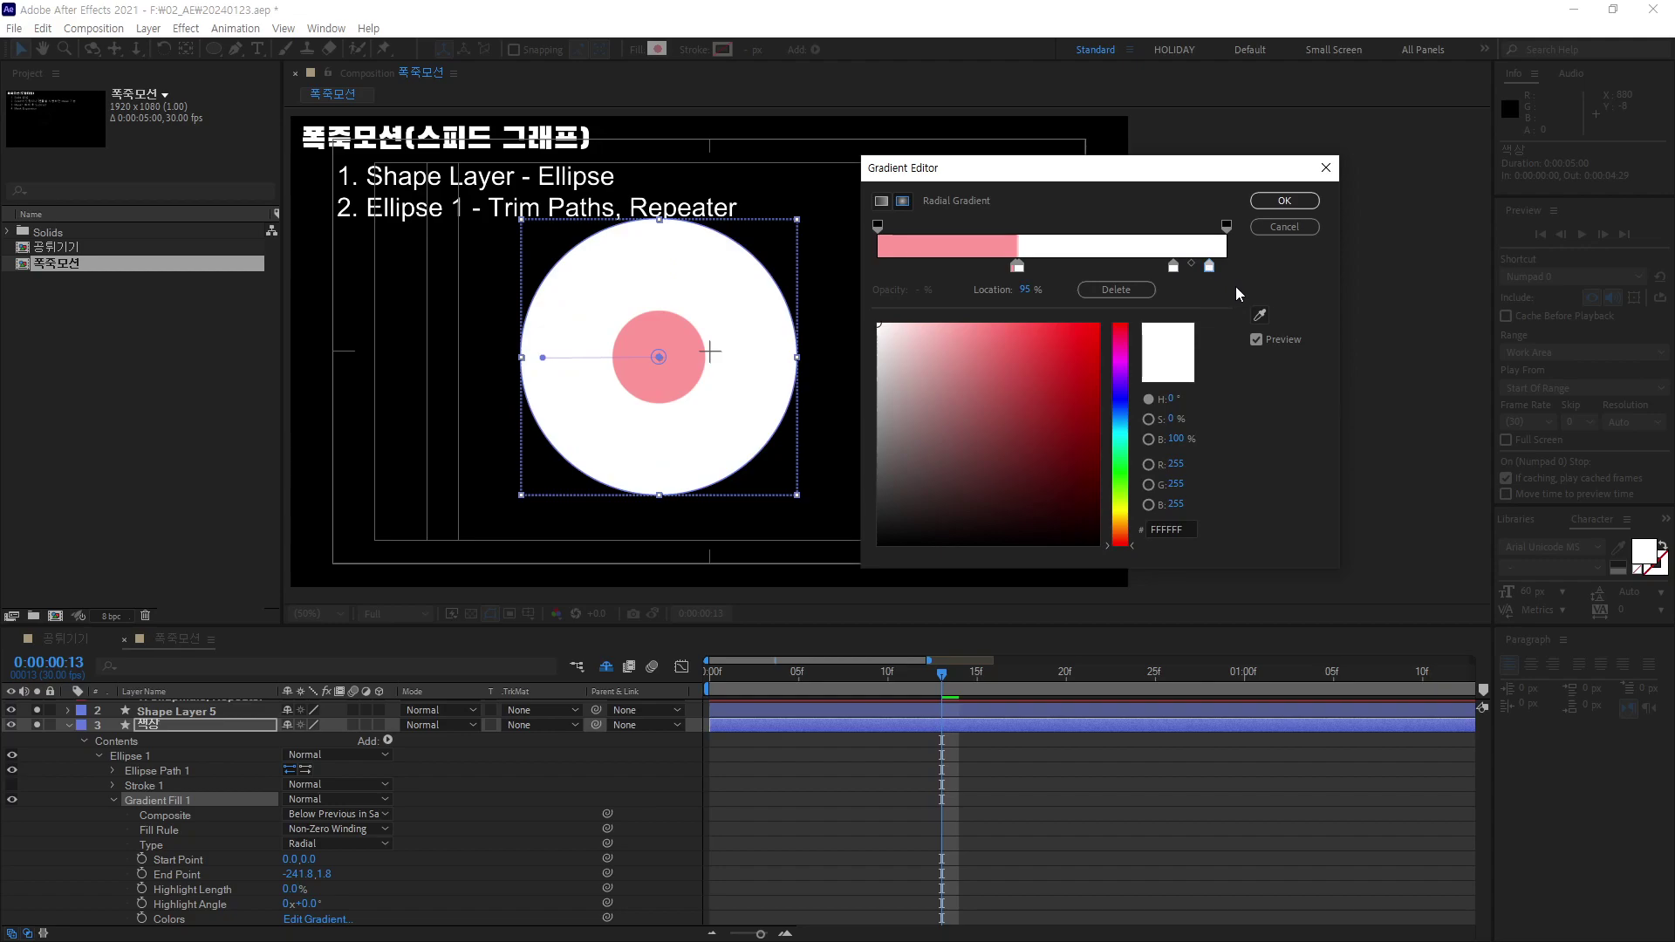
{"action": "left_click_drag", "start_coordinate": [1212, 270], "coordinate": [1230, 271]}
{"action": "mouse_move", "coordinate": [995, 391]}
{"action": "left_mouse_down"}
{"action": "mouse_move", "coordinate": [1042, 347]}
{"action": "mouse_move", "coordinate": [1031, 317]}
{"action": "left_mouse_up"}
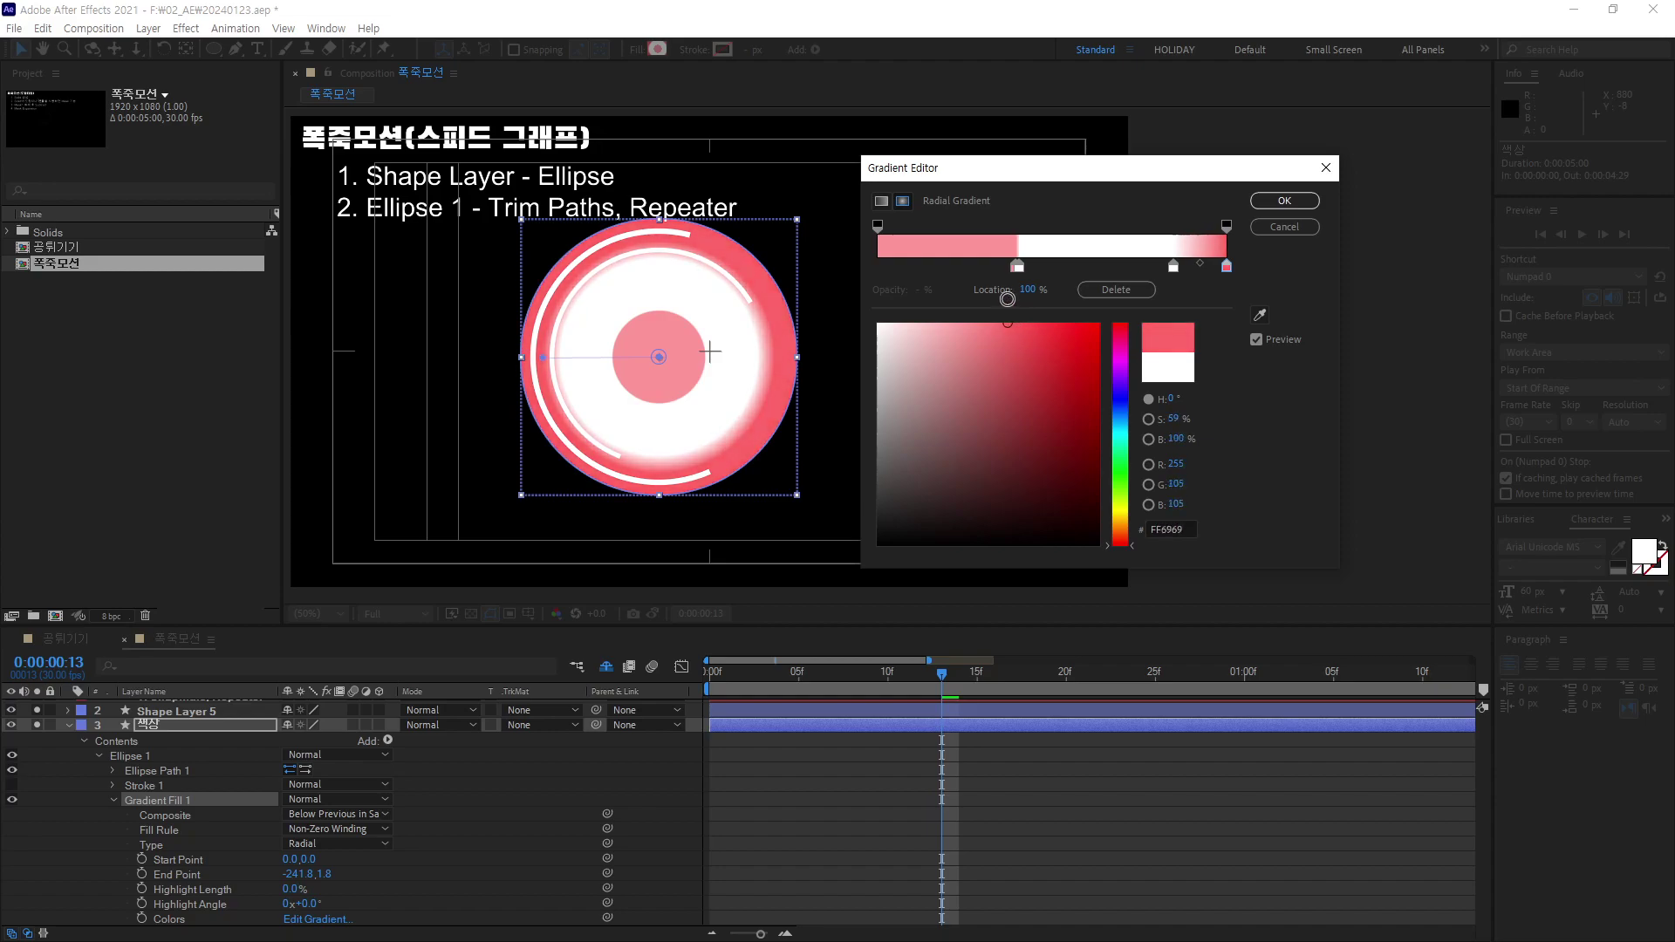
{"action": "left_click_drag", "start_coordinate": [1030, 318], "coordinate": [1031, 322]}
Widen the pink centre and make the stop near the rim light blue 6ED1FF.
{"action": "left_click_drag", "start_coordinate": [1175, 266], "coordinate": [1223, 278]}
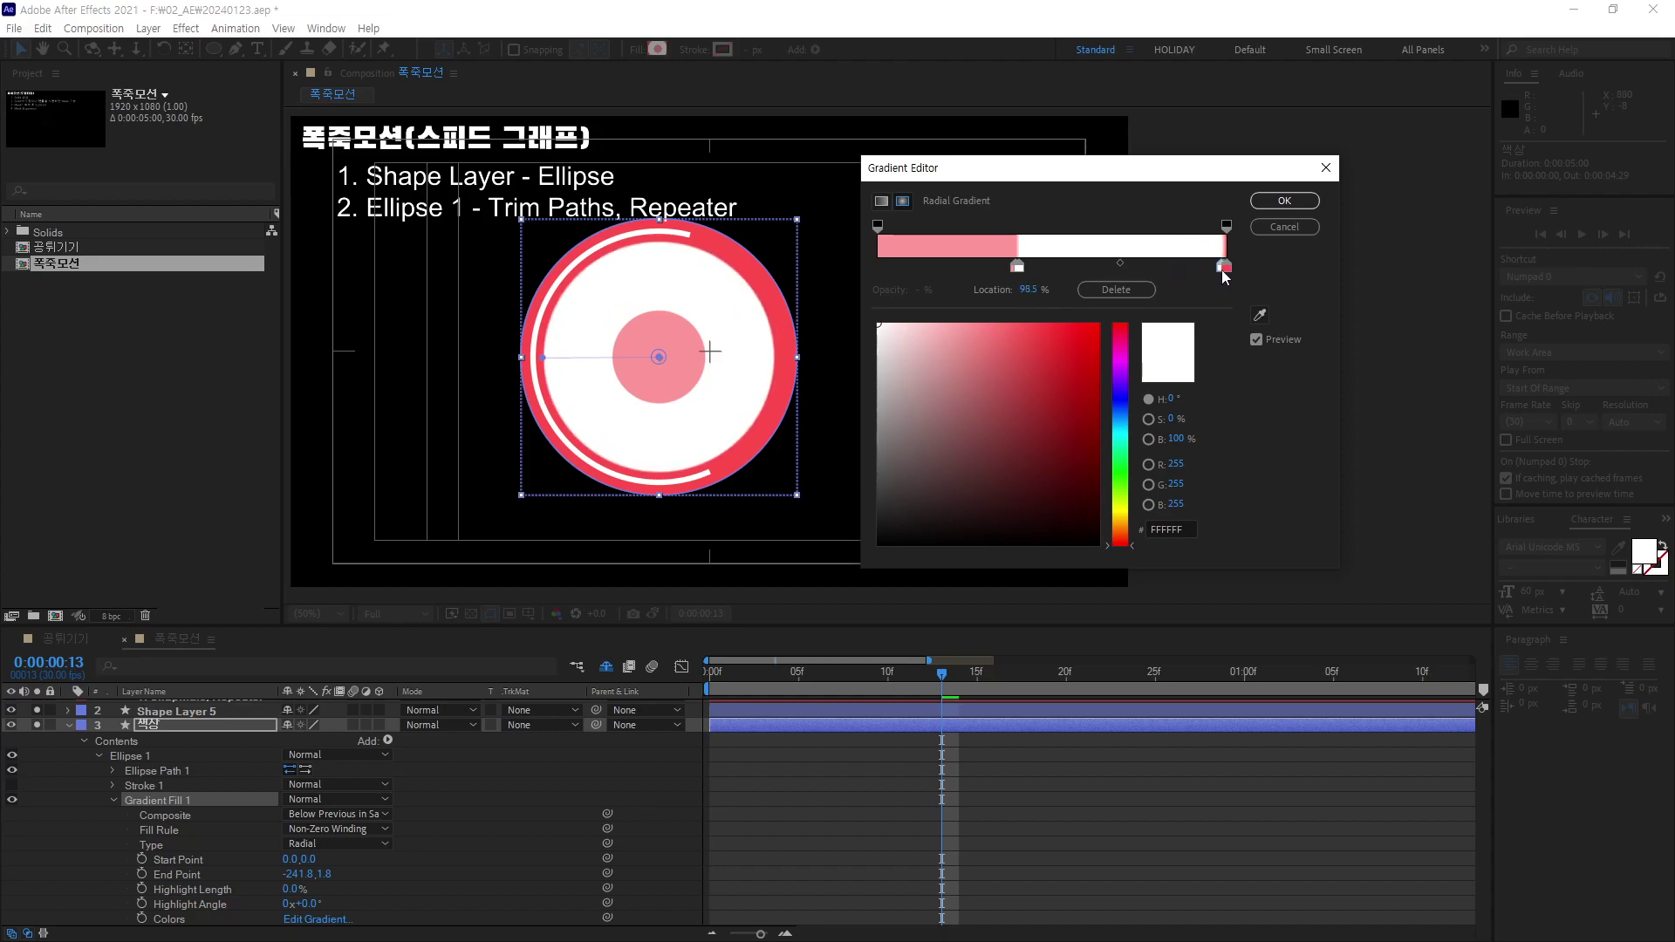
{"action": "left_click_drag", "start_coordinate": [1022, 271], "coordinate": [1205, 269]}
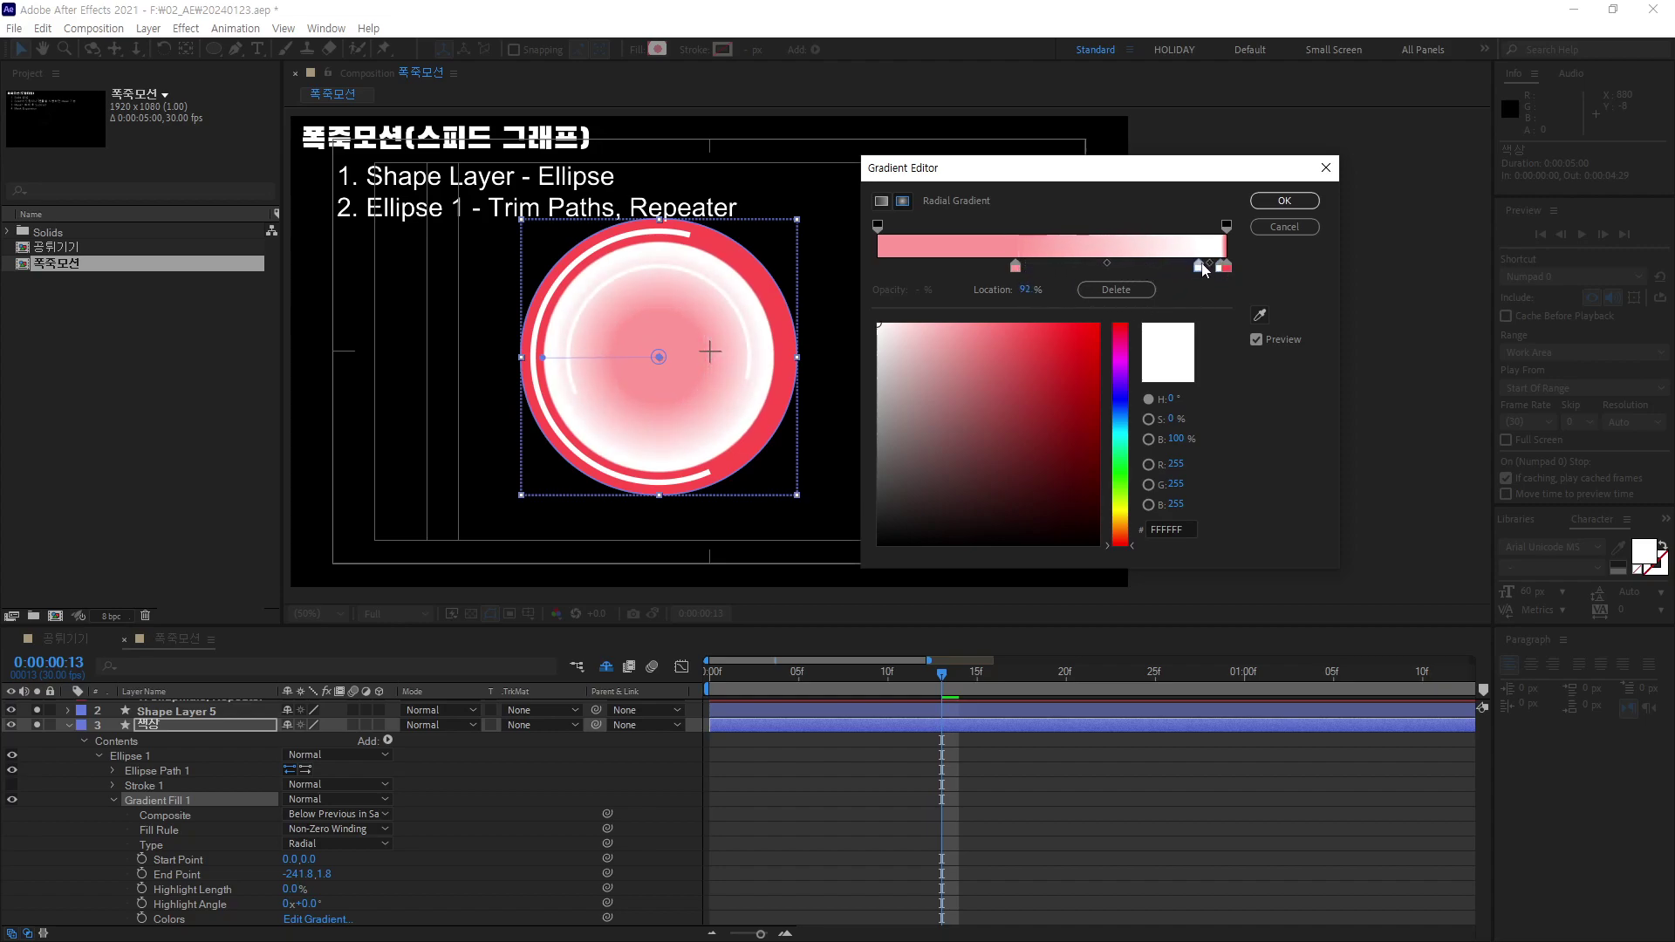
{"action": "left_click_drag", "start_coordinate": [1016, 265], "coordinate": [1190, 272]}
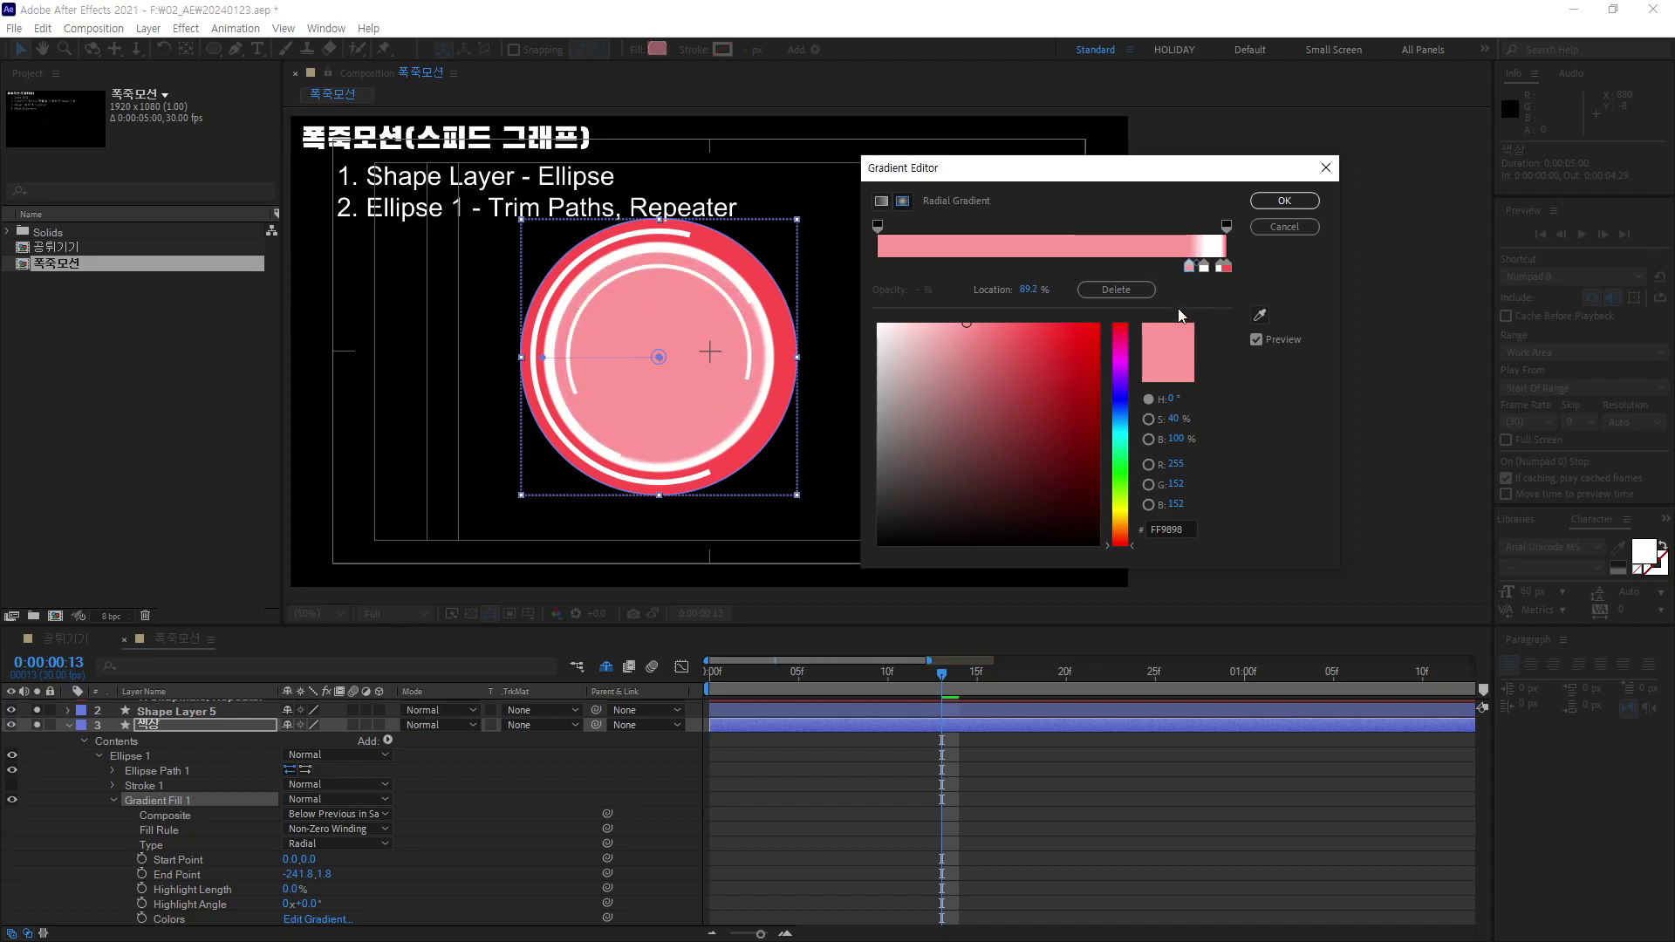
{"action": "left_click", "coordinate": [1220, 270]}
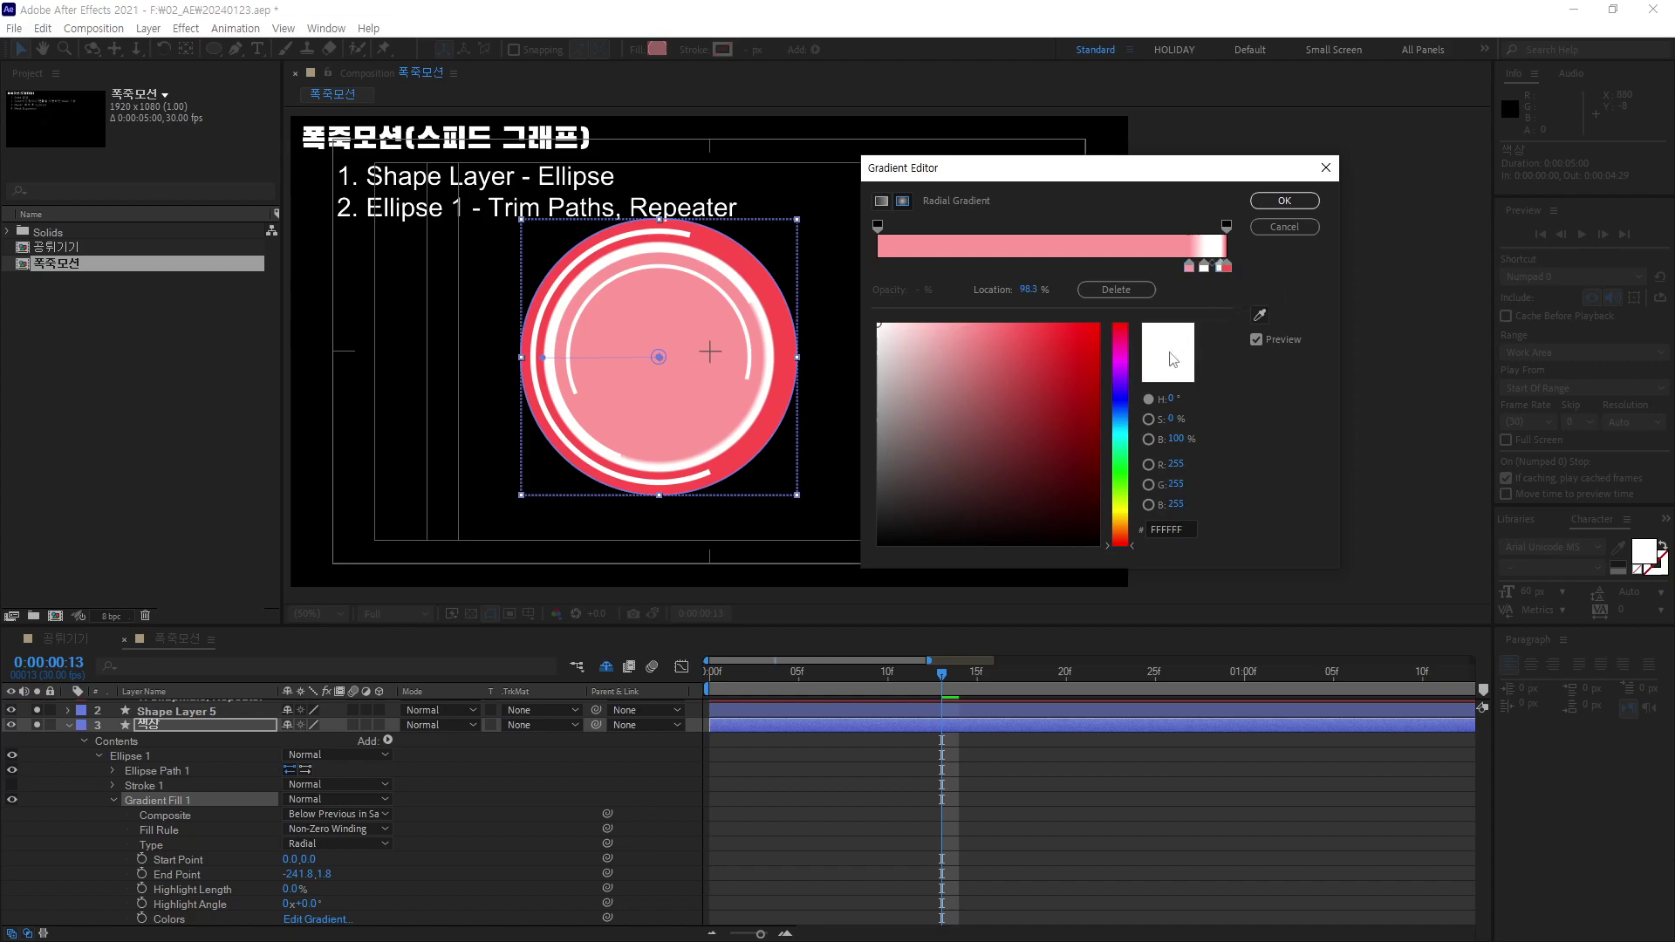
{"action": "left_click_drag", "start_coordinate": [1123, 391], "coordinate": [1123, 432]}
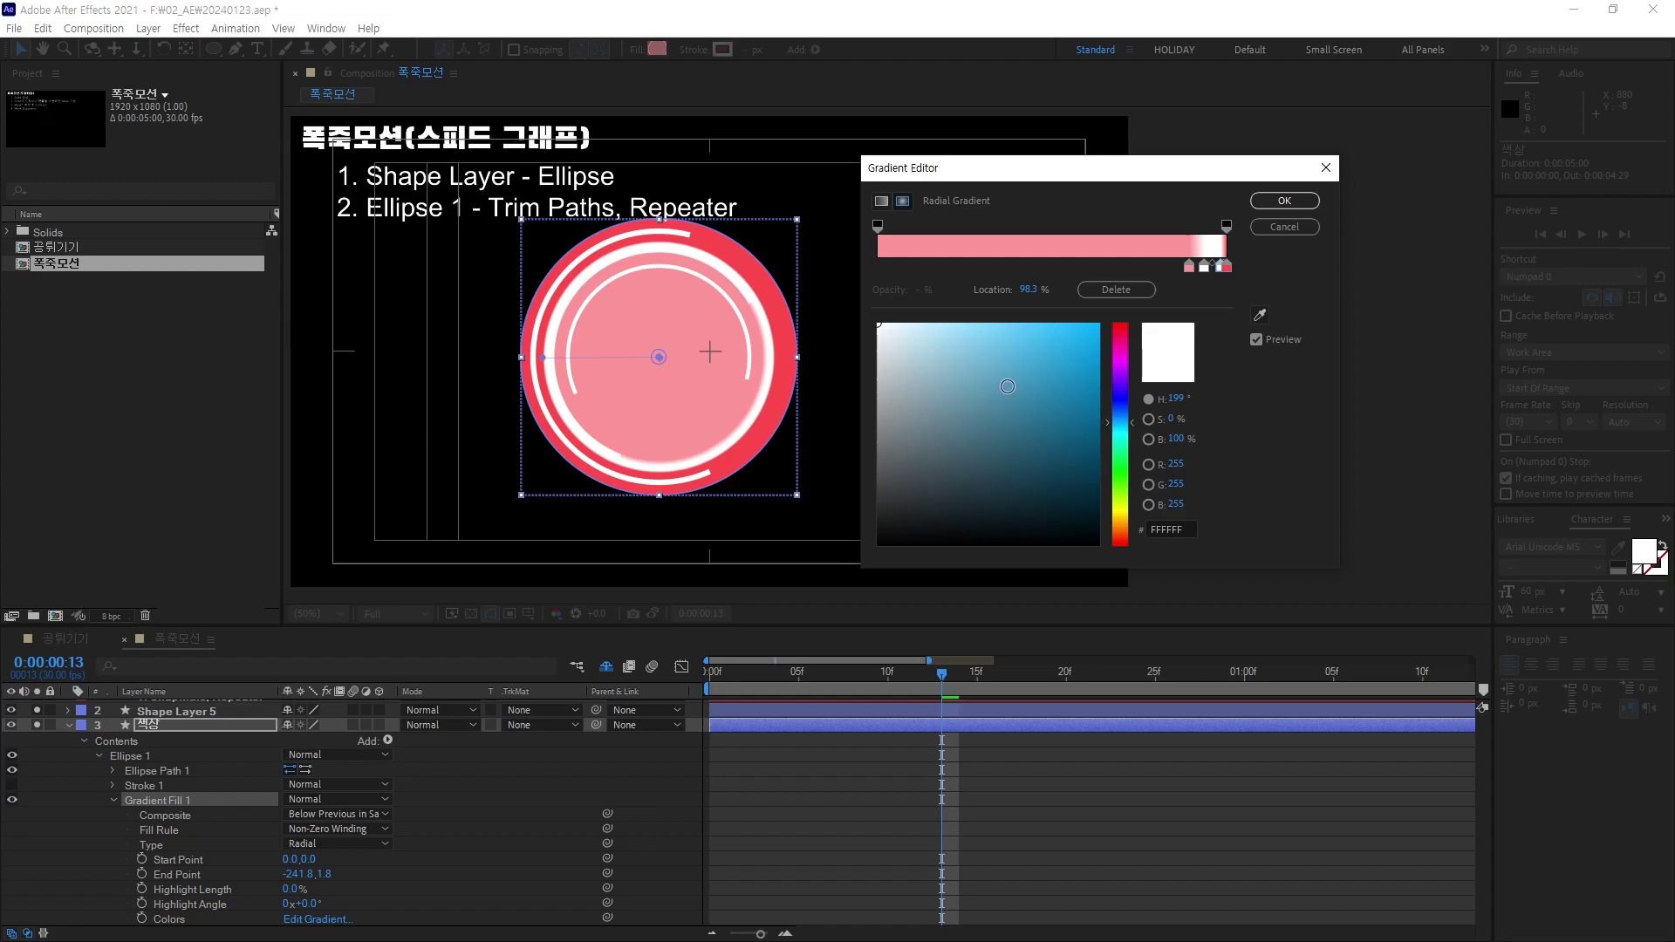
{"action": "left_click_drag", "start_coordinate": [1008, 387], "coordinate": [1003, 324]}
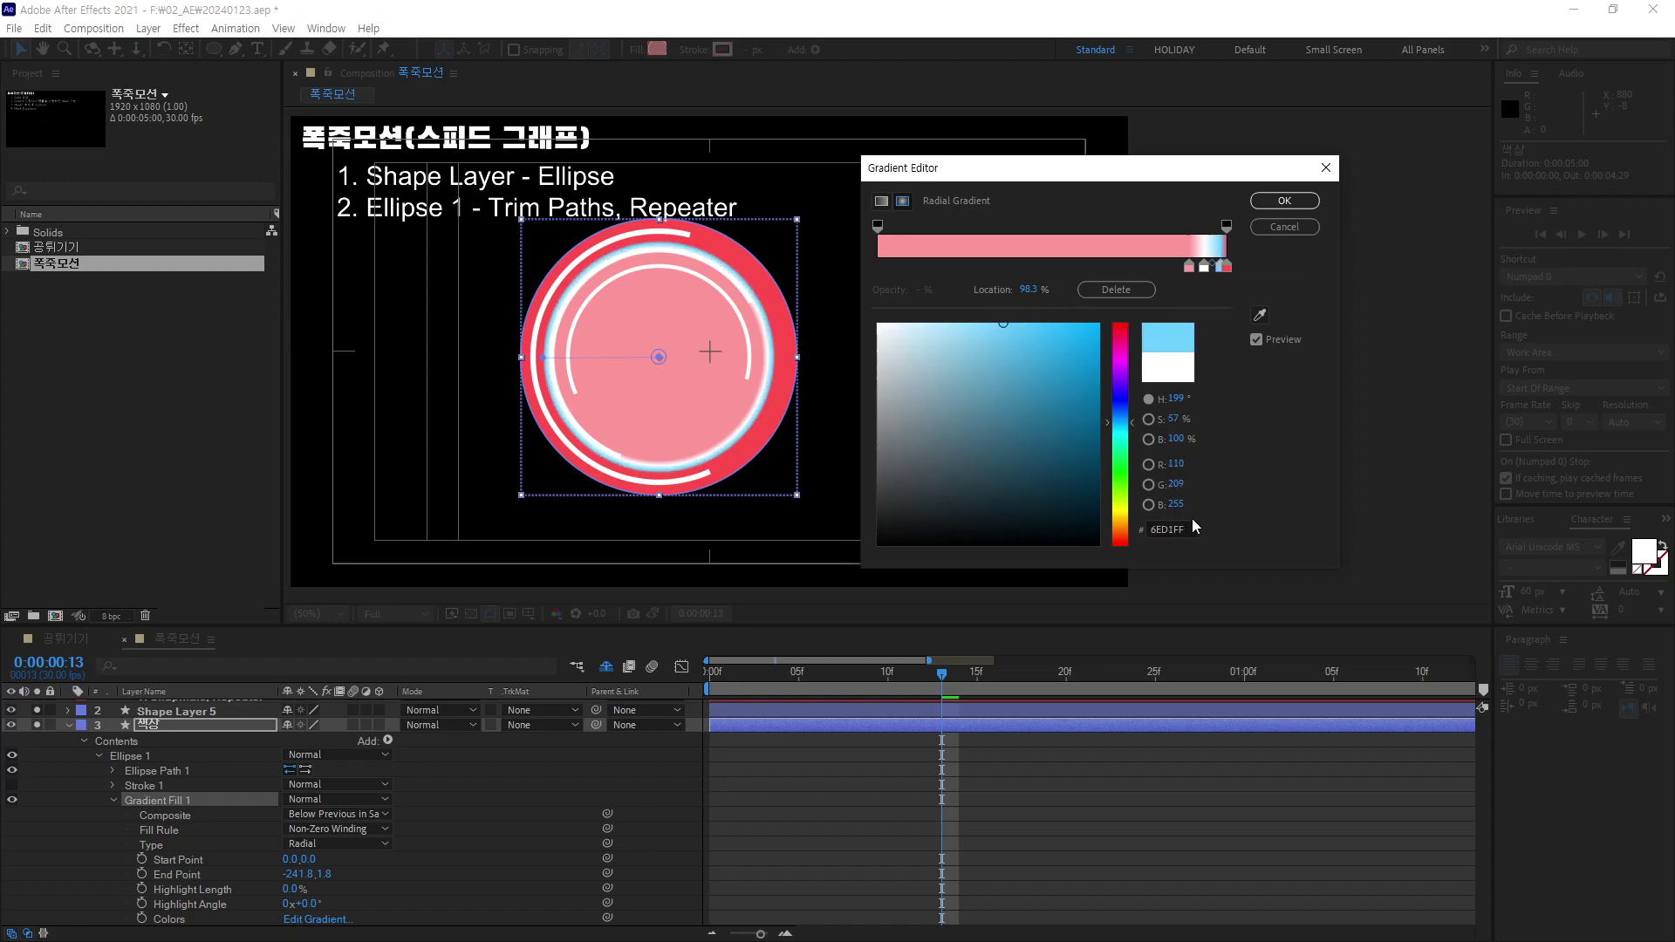
Fine-tune the light-blue stop to hex 74D3FF and annotate the hex value for copying.
{"action": "left_click_drag", "start_coordinate": [998, 321], "coordinate": [994, 286]}
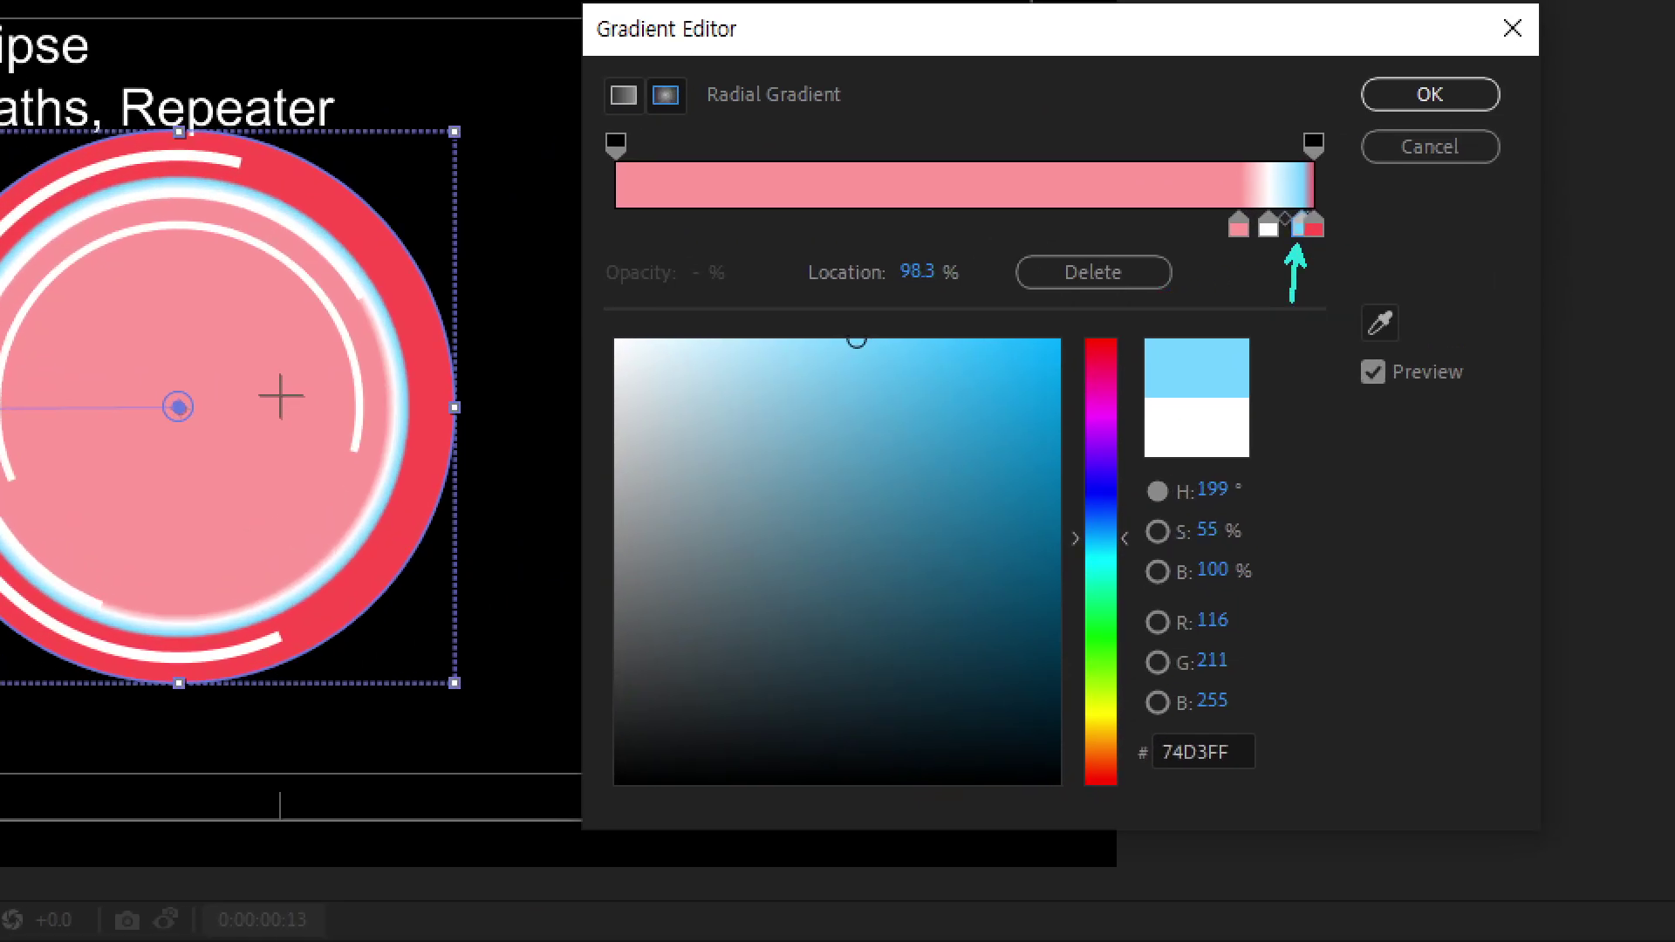
{"action": "left_click_drag", "start_coordinate": [873, 368], "coordinate": [879, 385]}
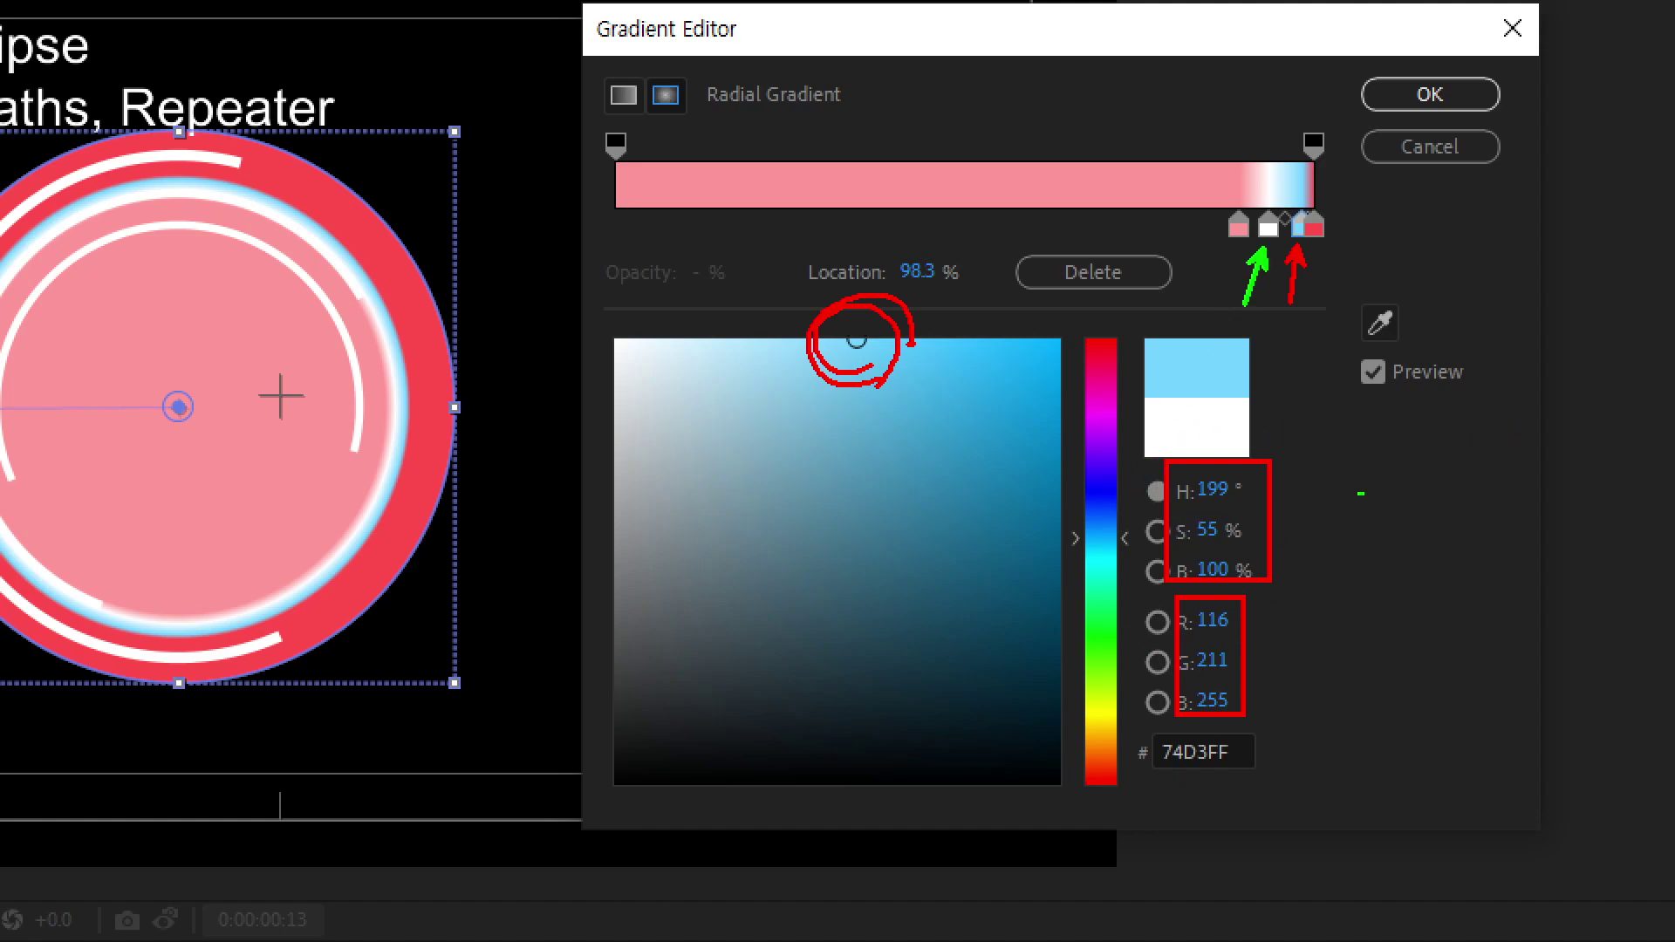
{"action": "left_click_drag", "start_coordinate": [1134, 731], "coordinate": [1281, 771]}
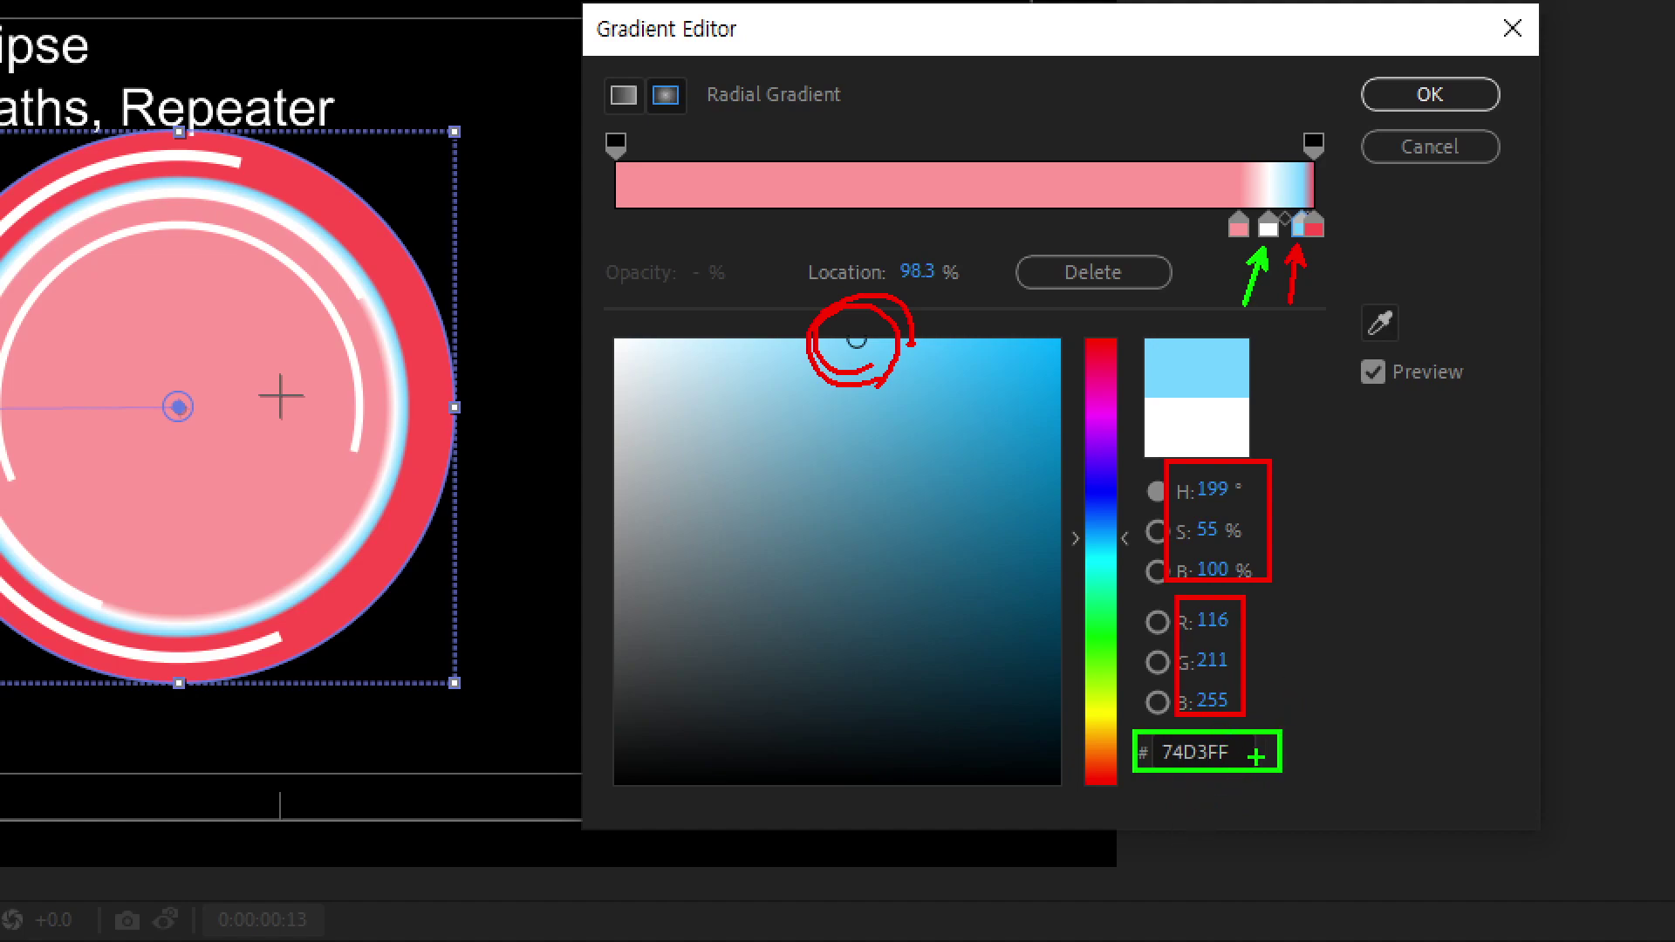
{"action": "mouse_move", "coordinate": [1359, 646]}
{"action": "left_mouse_down"}
{"action": "mouse_move", "coordinate": [1426, 668]}
{"action": "mouse_move", "coordinate": [1404, 706]}
{"action": "left_mouse_up"}
{"action": "mouse_move", "coordinate": [1459, 646]}
{"action": "left_mouse_down"}
{"action": "mouse_move", "coordinate": [1478, 670]}
{"action": "mouse_move", "coordinate": [1511, 643]}
{"action": "left_mouse_up"}
{"action": "left_click_drag", "start_coordinate": [1510, 550], "coordinate": [1523, 656]}
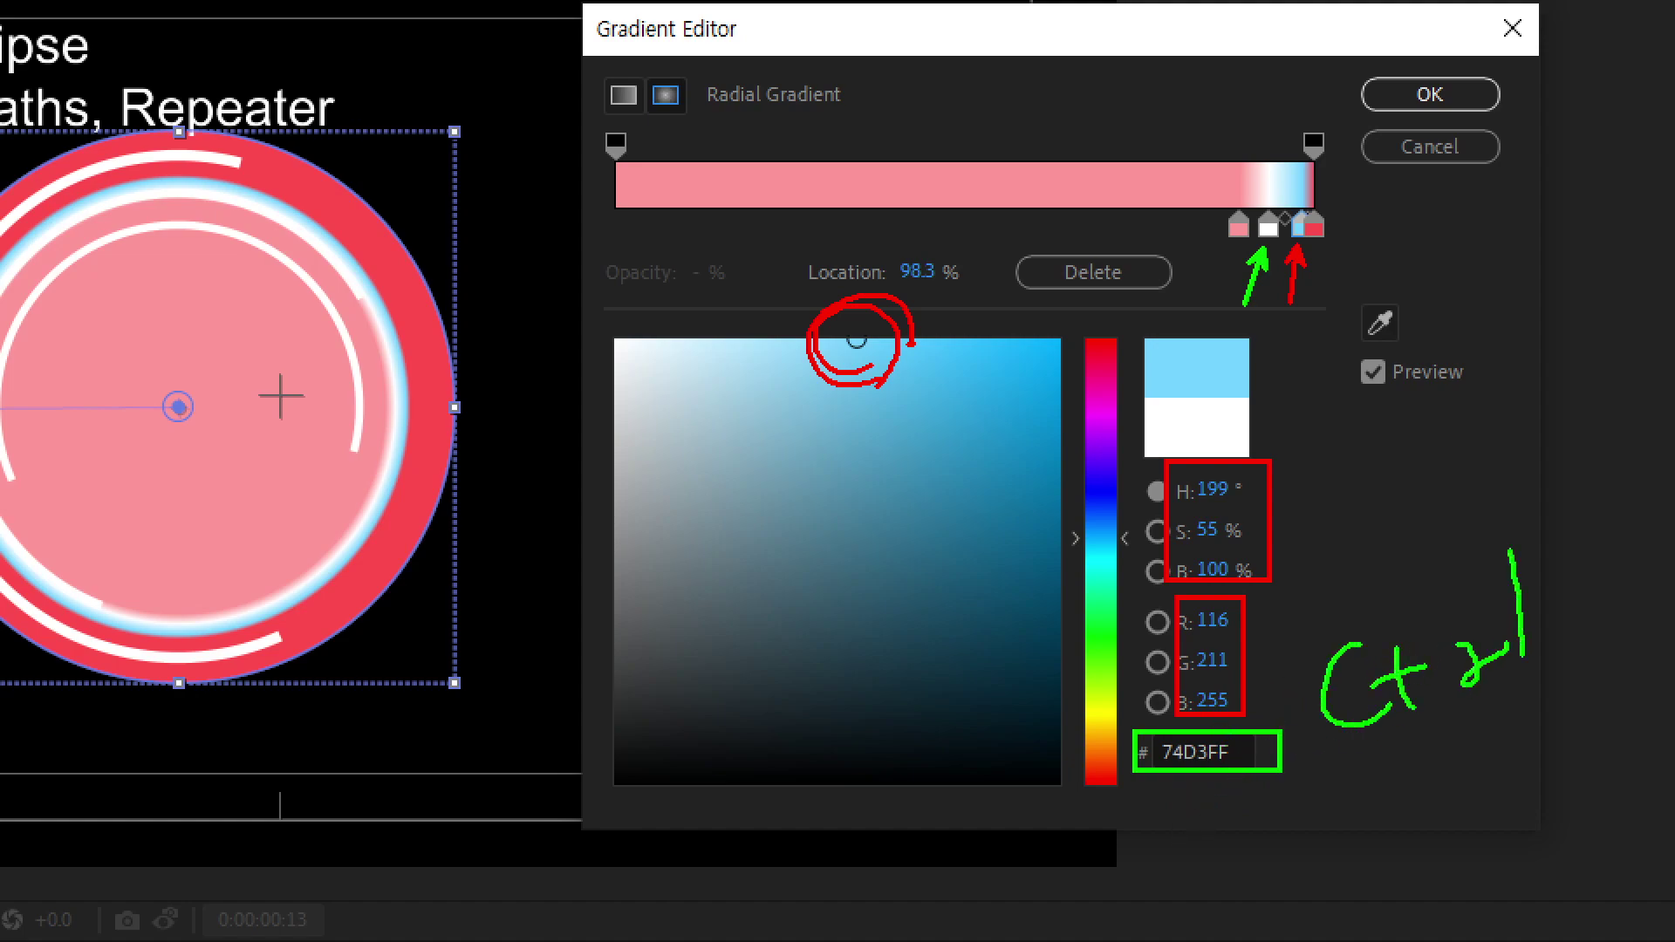
{"action": "left_click_drag", "start_coordinate": [1513, 776], "coordinate": [1518, 846]}
{"action": "mouse_move", "coordinate": [1354, 827]}
{"action": "left_mouse_down"}
{"action": "mouse_move", "coordinate": [1431, 795]}
{"action": "mouse_move", "coordinate": [1366, 851]}
{"action": "left_mouse_up"}
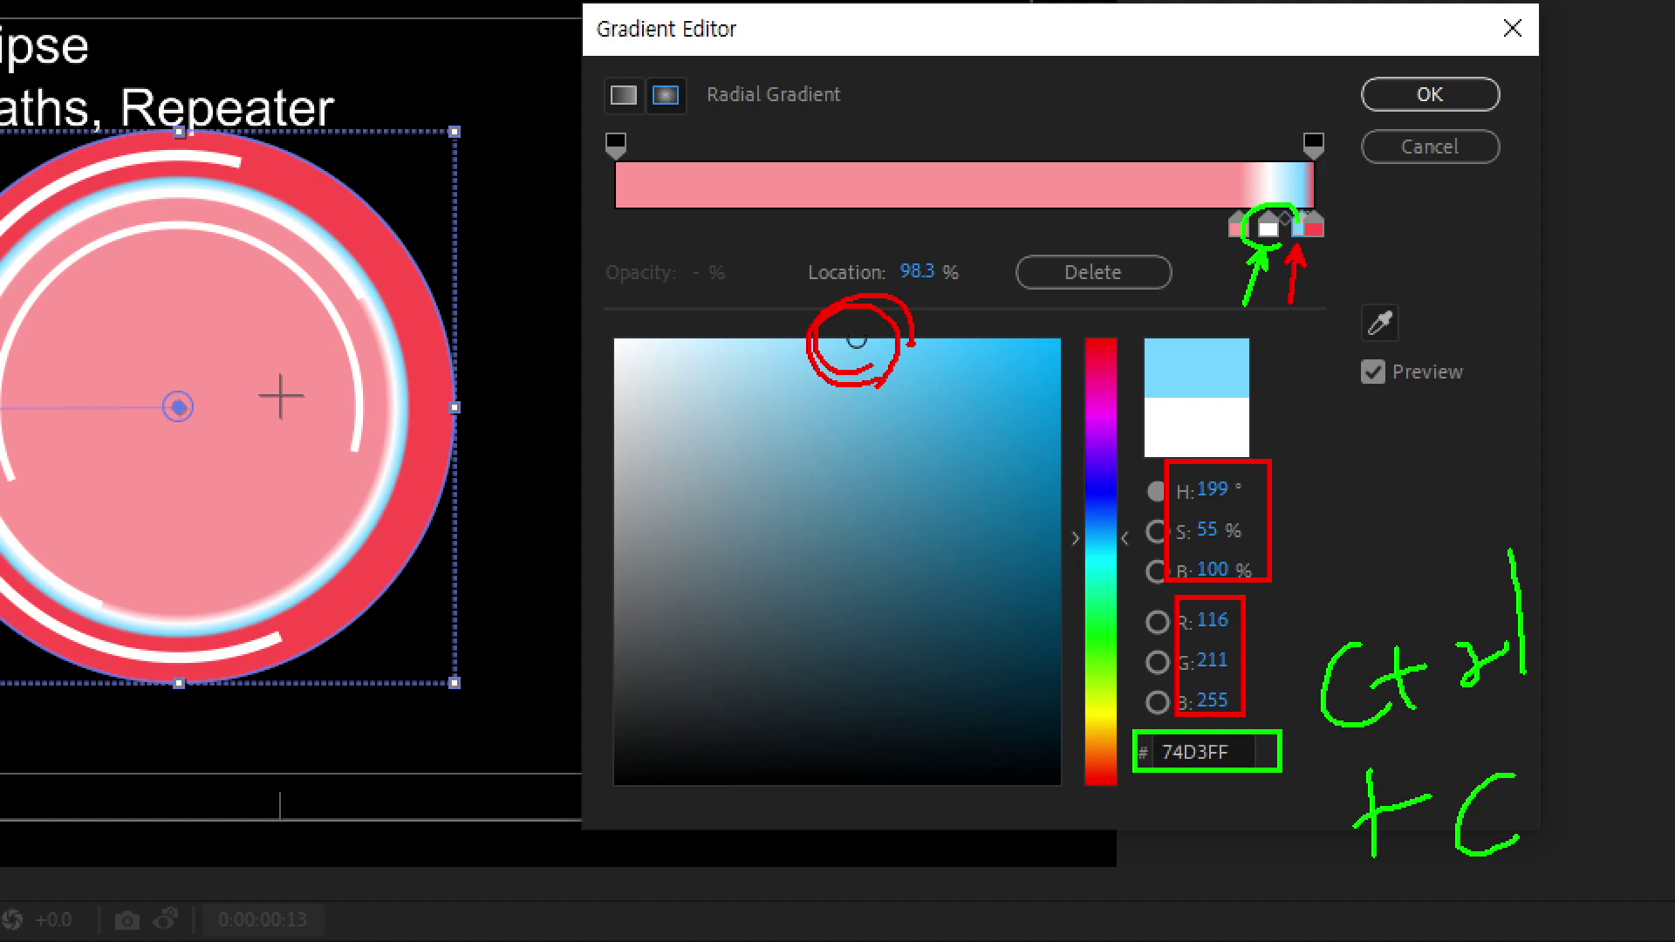
Give the white gradient stop the same light blue, 74D3FF, and apply the gradient.
{"action": "key", "text": "Escape"}
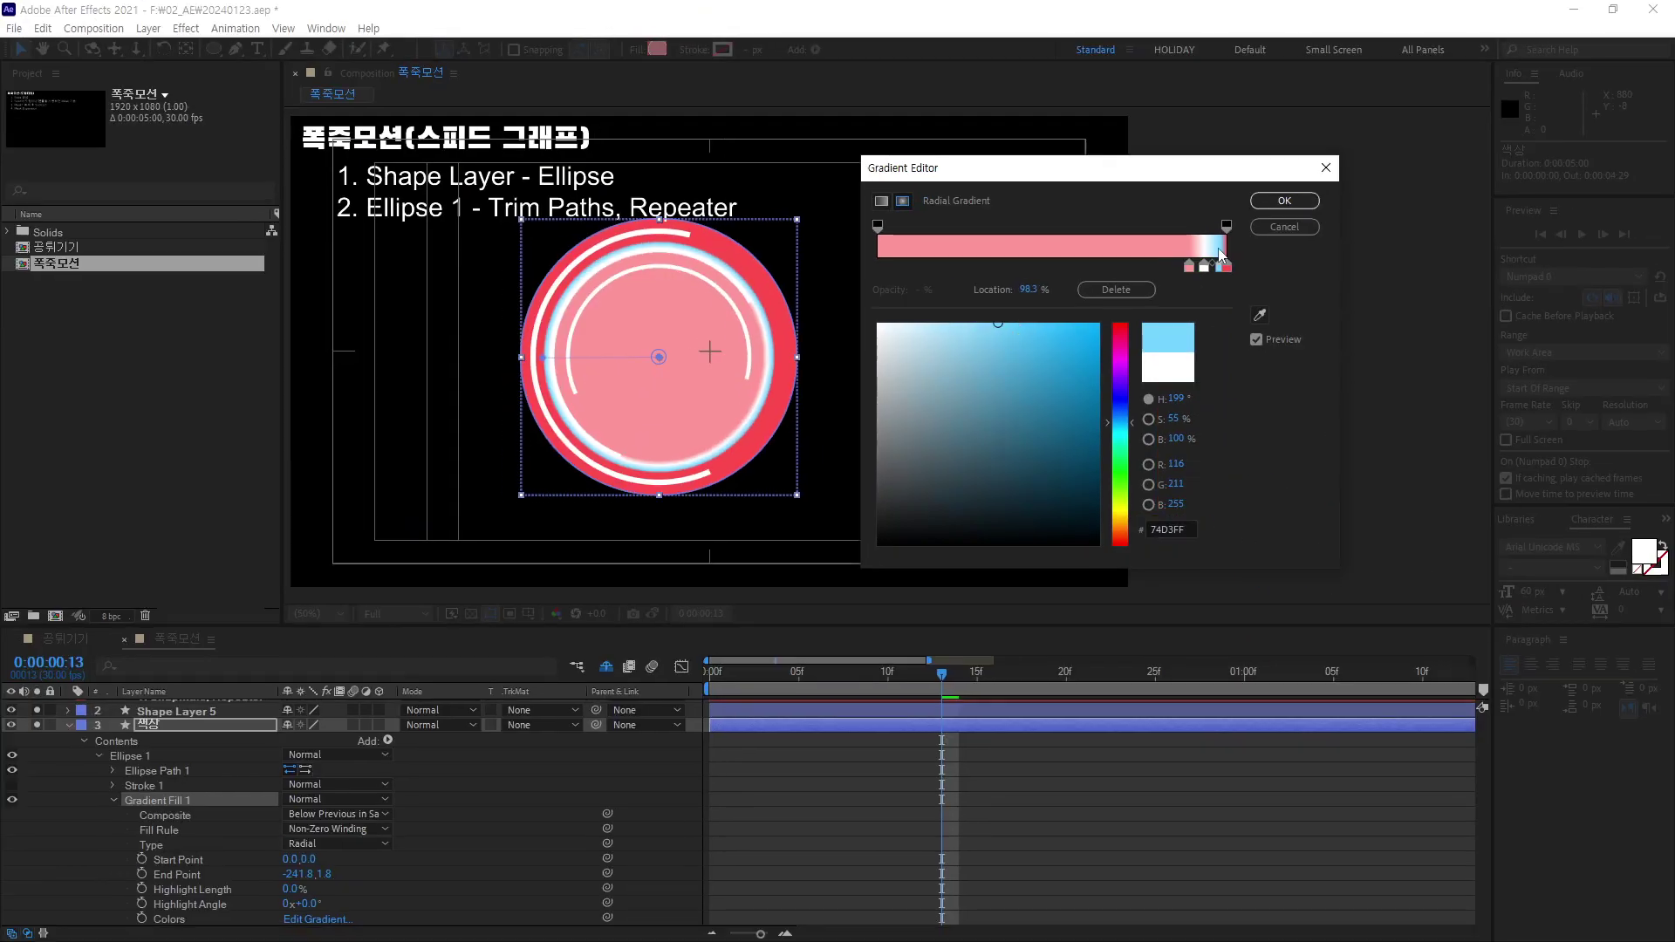
{"action": "left_click", "coordinate": [1205, 266]}
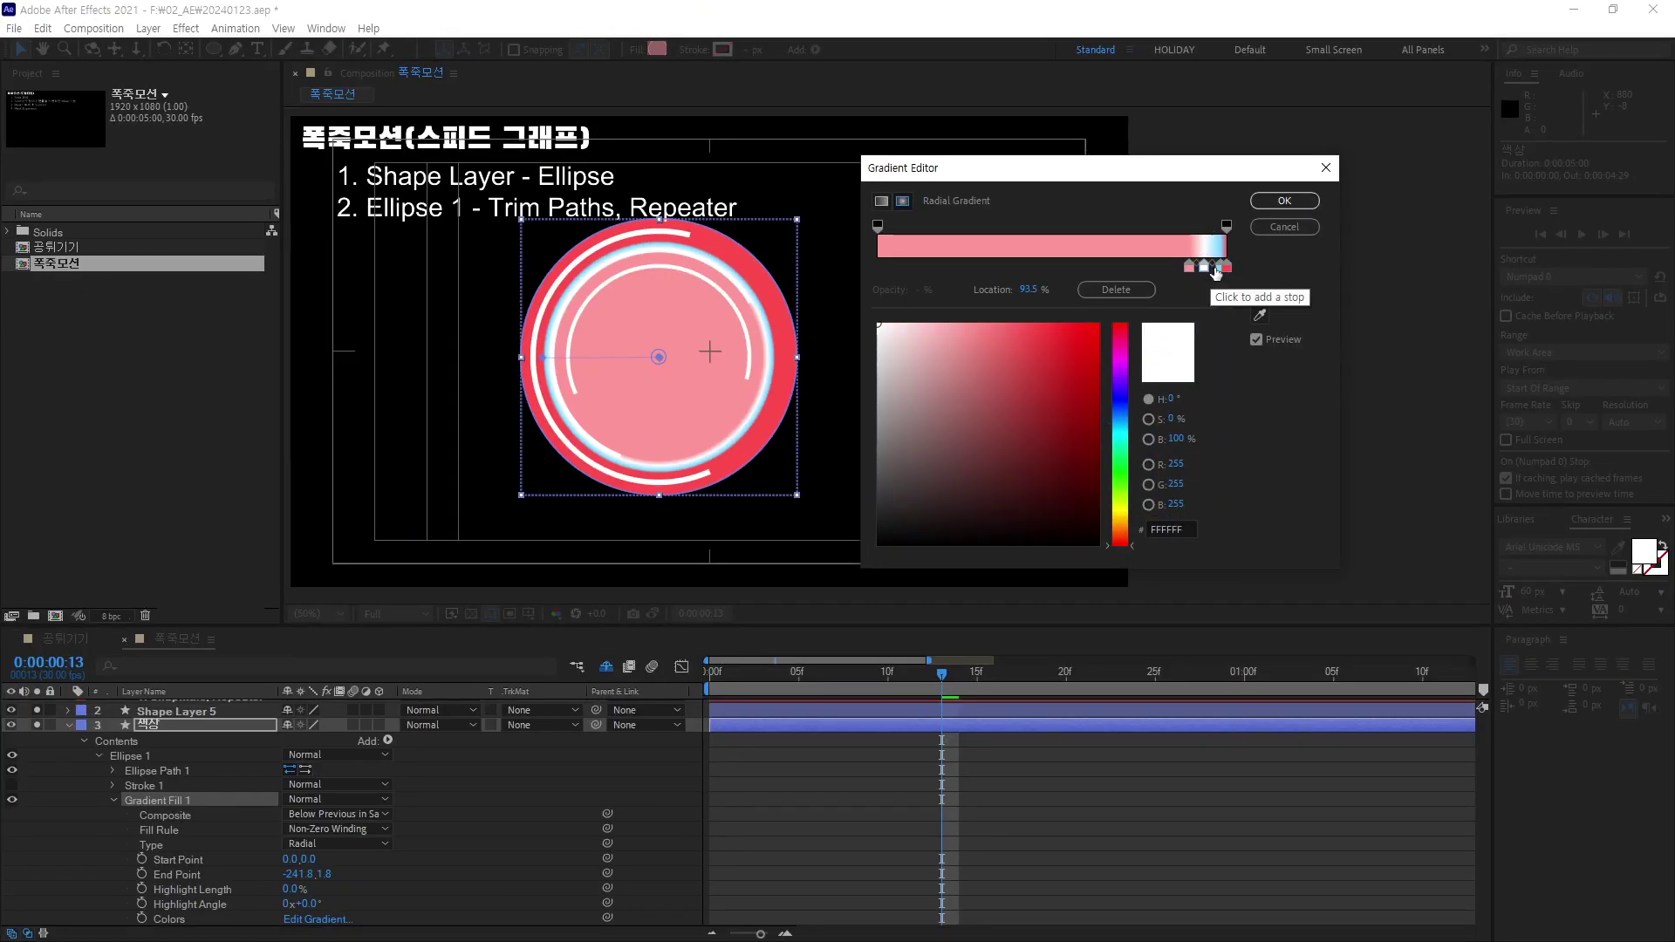
{"action": "left_click", "coordinate": [1219, 267]}
{"action": "left_click", "coordinate": [1191, 527]}
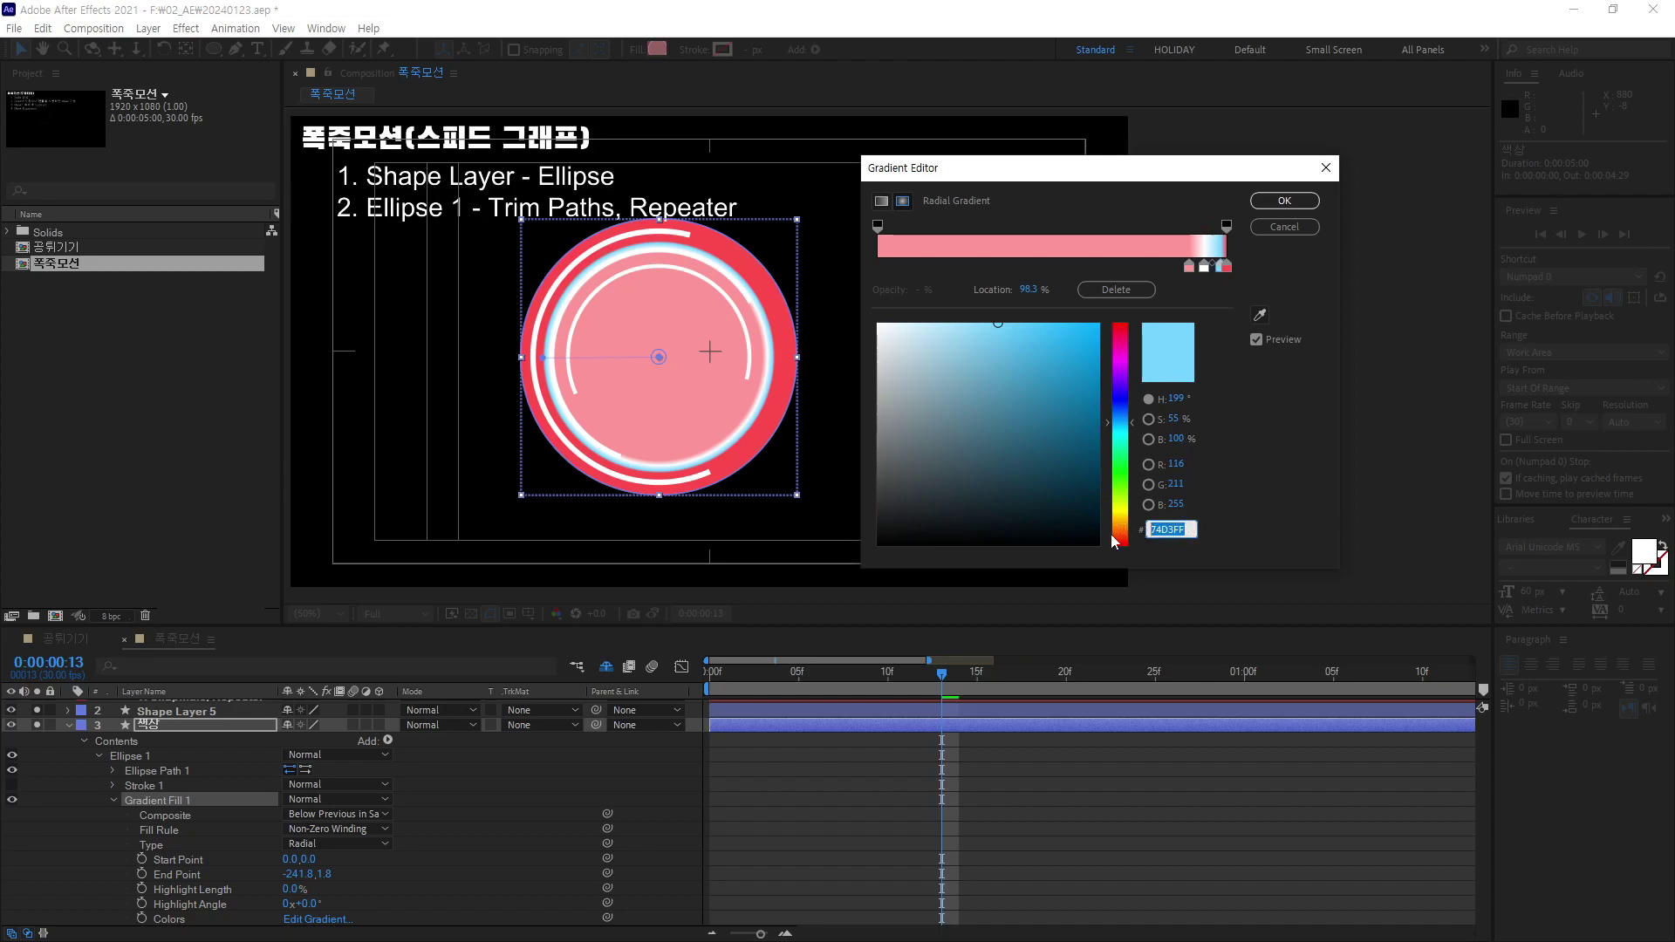
{"action": "left_click", "coordinate": [1203, 269]}
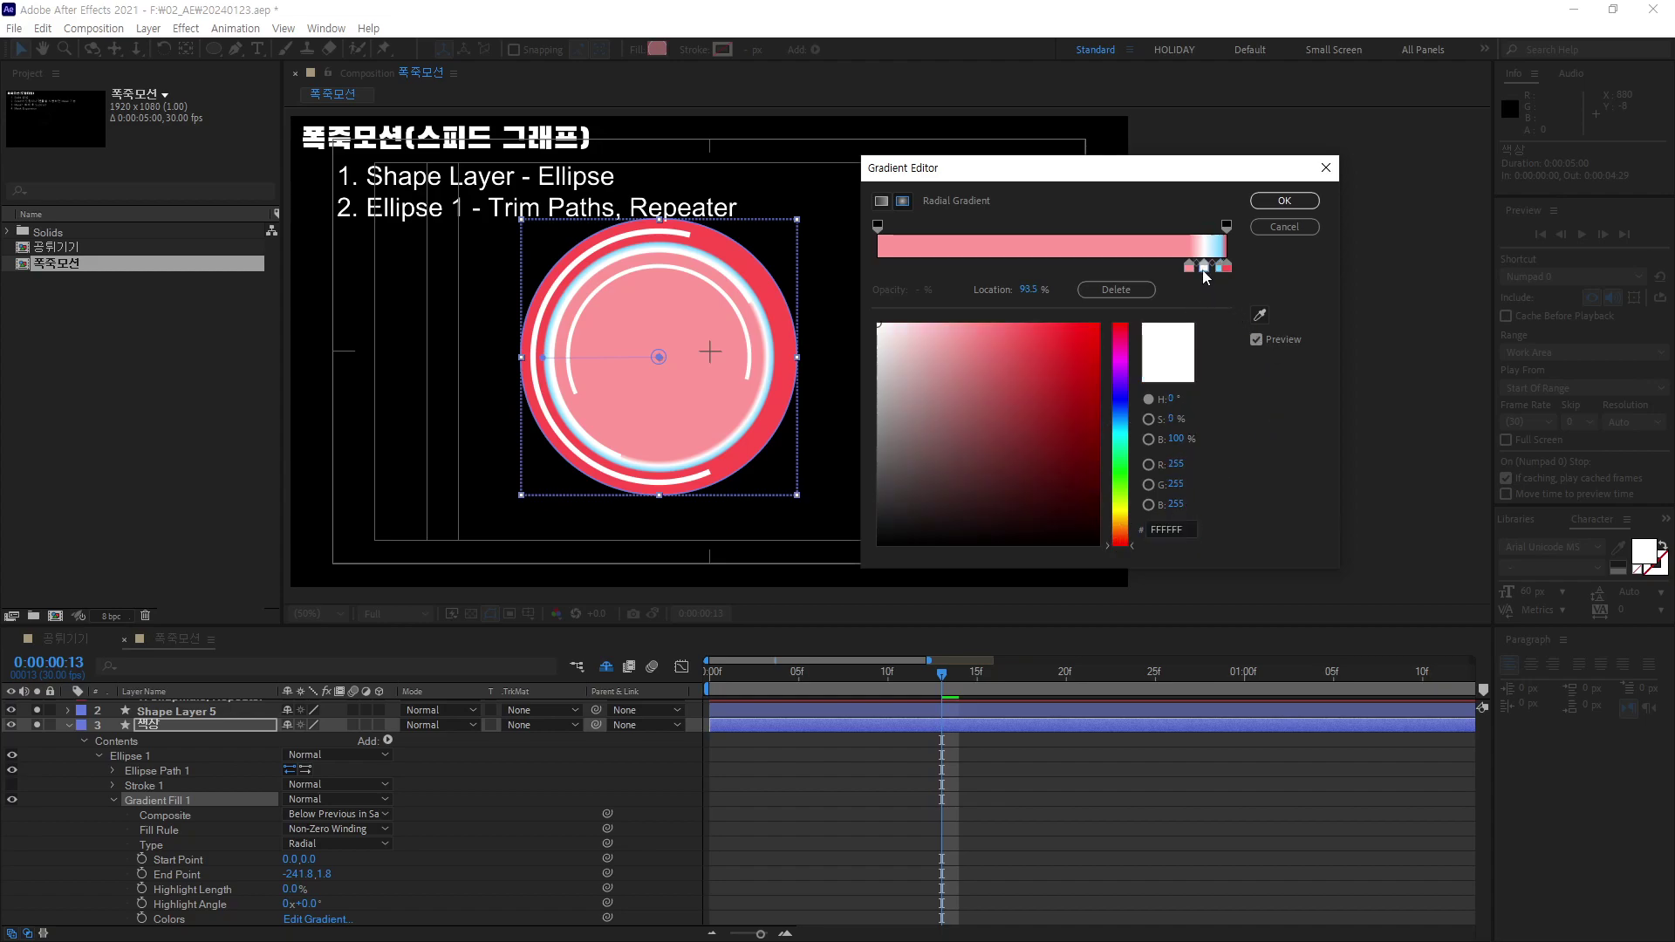
{"action": "left_click", "coordinate": [1173, 530]}
{"action": "type", "text": "74D3FF"}
{"action": "key", "text": "Return"}
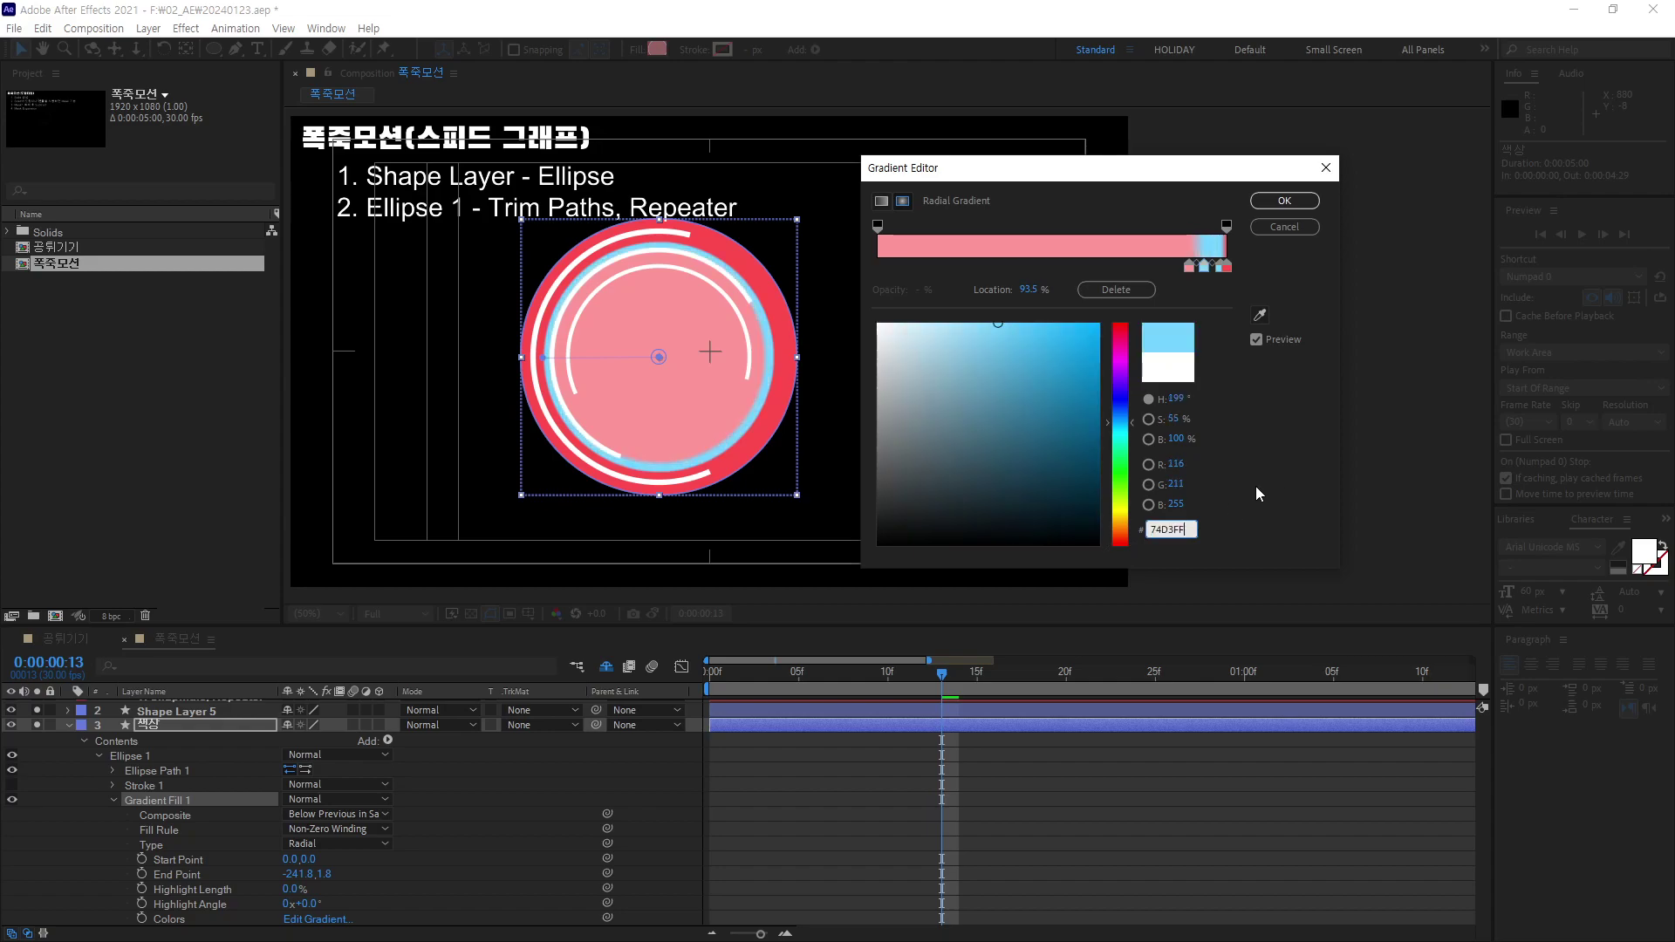
{"action": "key", "text": "Return"}
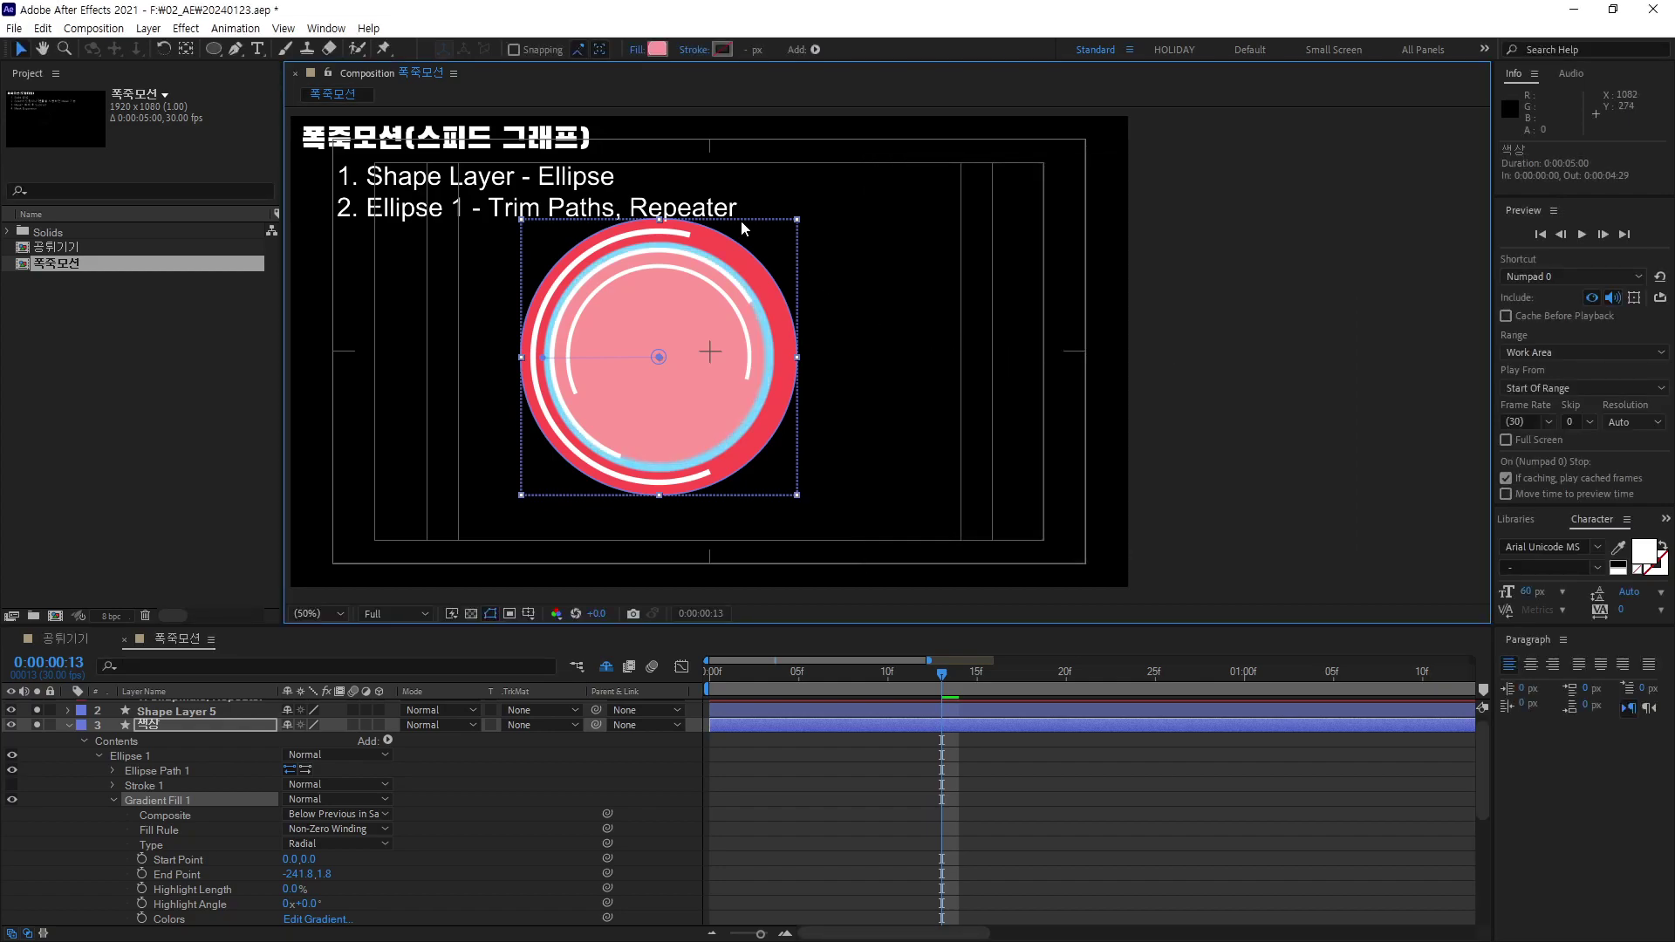
Widen the light-blue band inward and change the pink centre stop to green 9FFF98.
{"action": "left_click", "coordinate": [659, 50]}
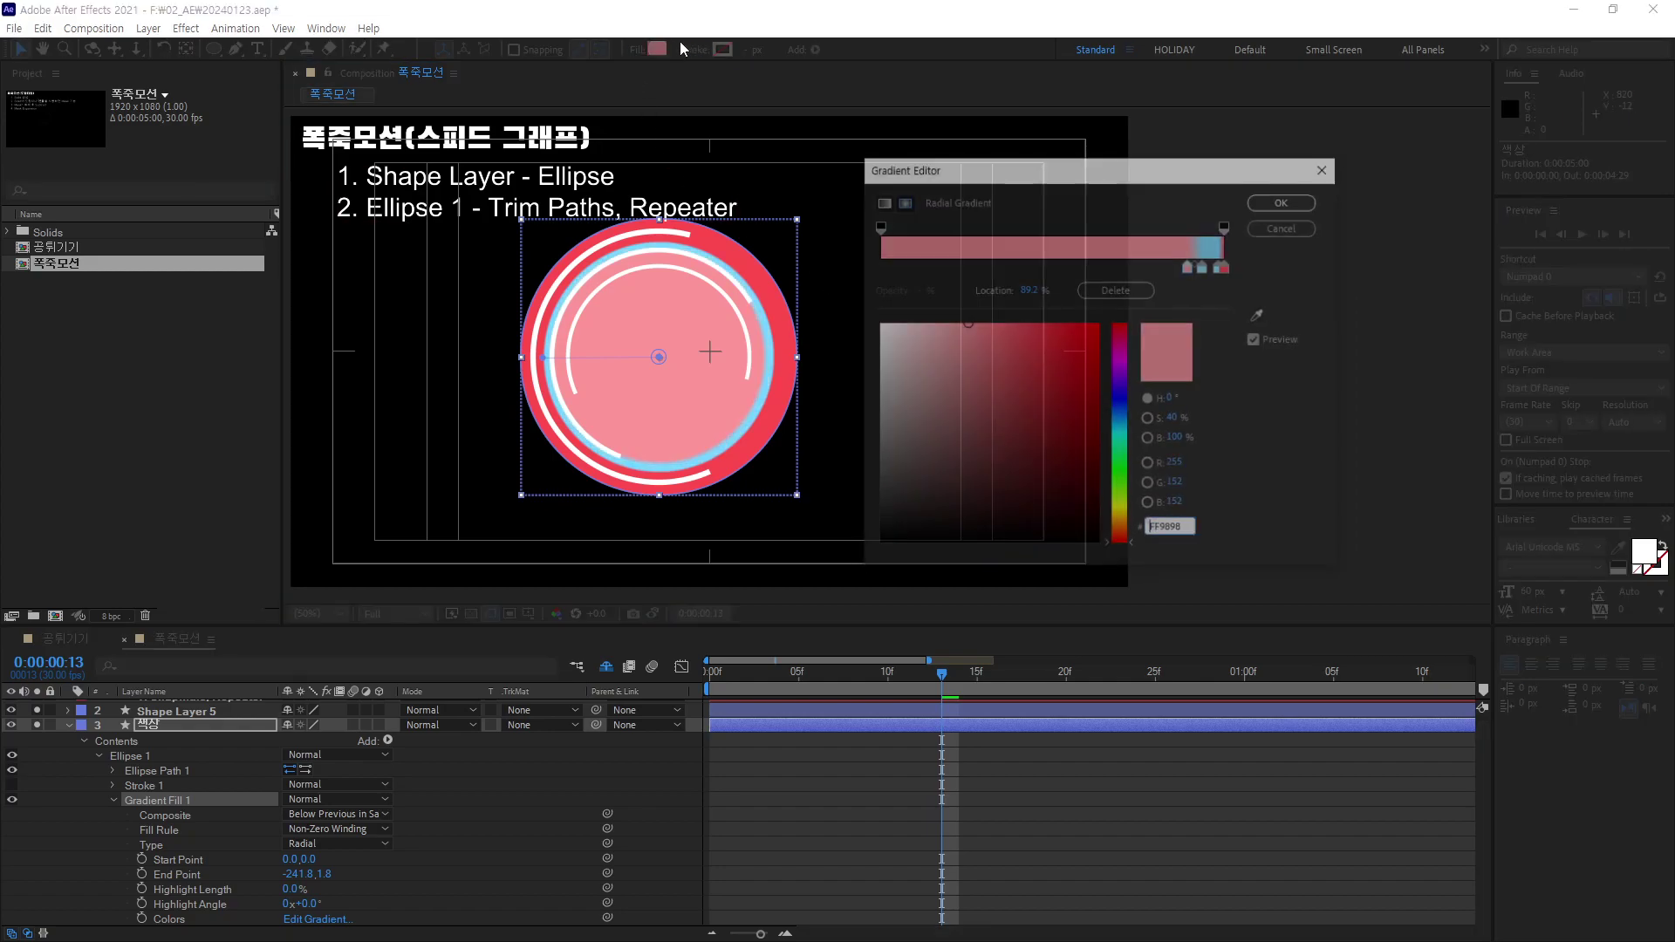
{"action": "left_click", "coordinate": [1187, 267]}
{"action": "mouse_move", "coordinate": [1187, 269]}
{"action": "left_mouse_down"}
{"action": "mouse_move", "coordinate": [1157, 267]}
{"action": "mouse_move", "coordinate": [1175, 268]}
{"action": "left_mouse_up"}
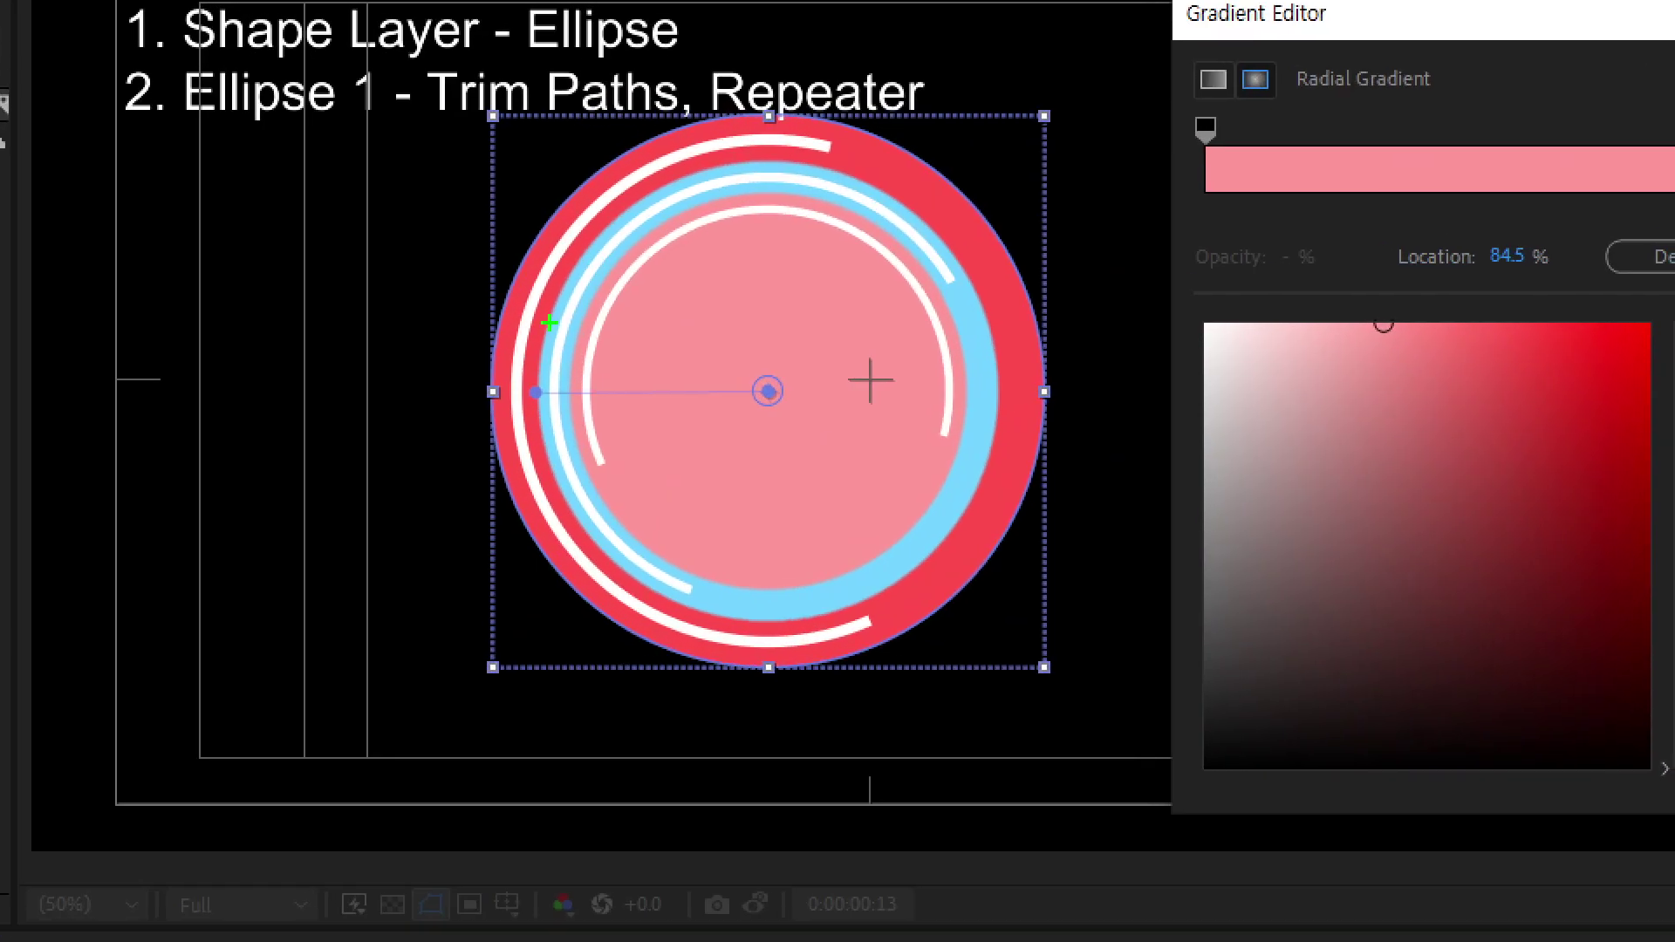
{"action": "mouse_move", "coordinate": [600, 269]}
{"action": "left_mouse_down"}
{"action": "mouse_move", "coordinate": [624, 262]}
{"action": "mouse_move", "coordinate": [577, 249]}
{"action": "left_mouse_up"}
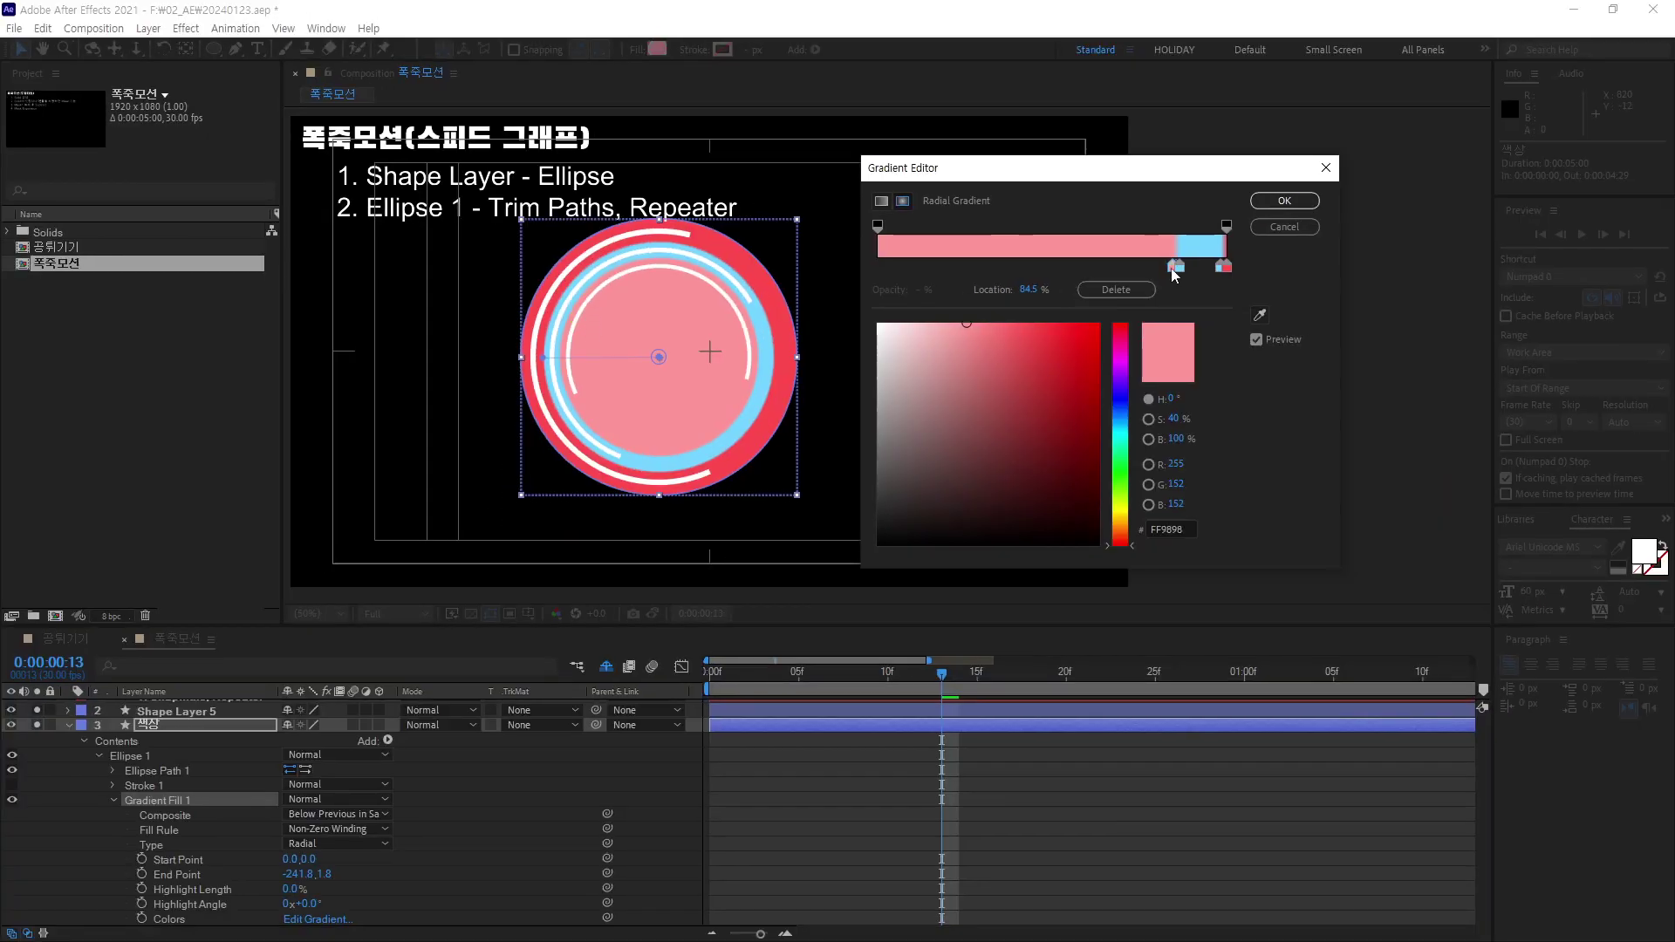
{"action": "left_click", "coordinate": [1125, 474]}
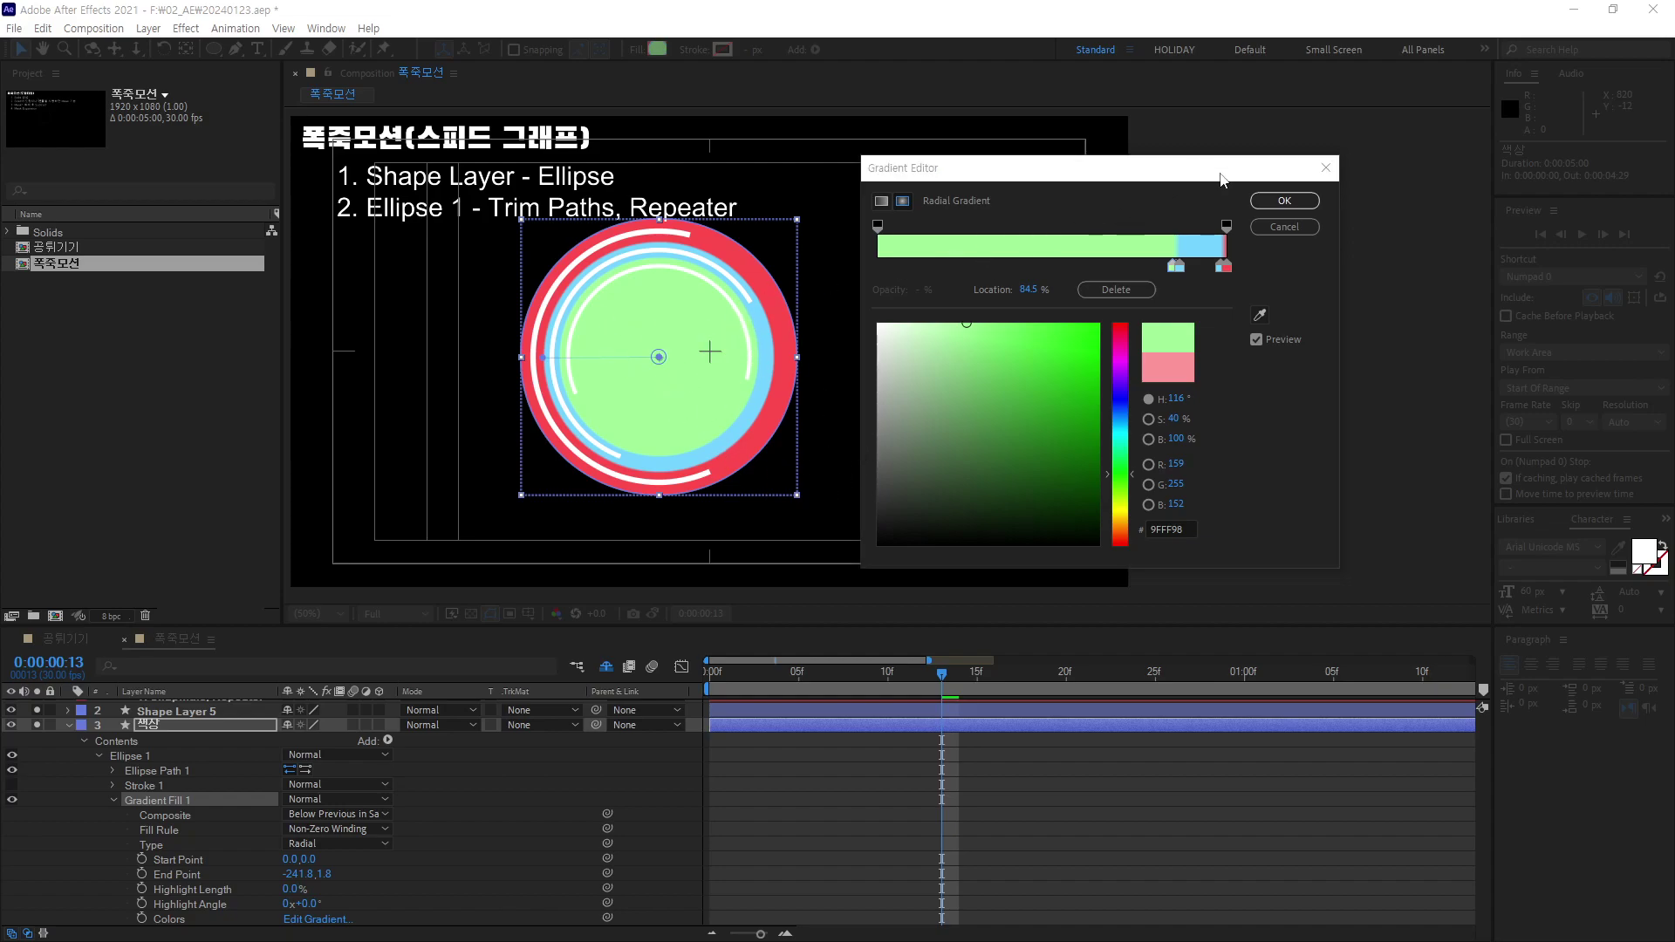
{"action": "left_click", "coordinate": [1284, 203]}
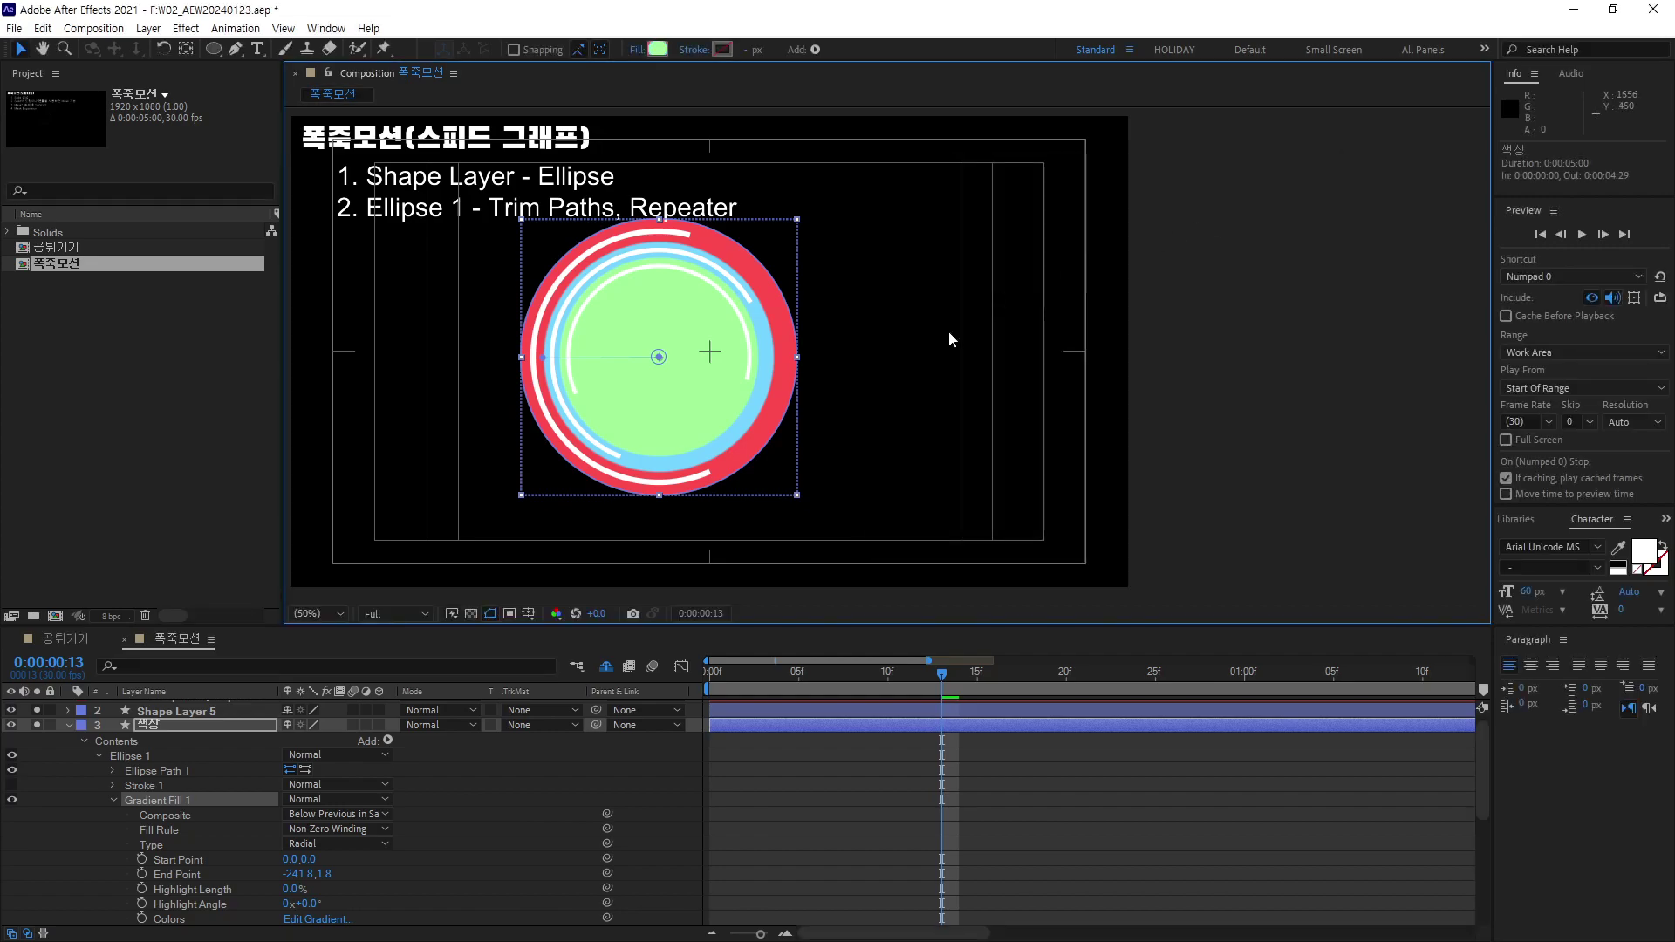
{"action": "left_click", "coordinate": [171, 727]}
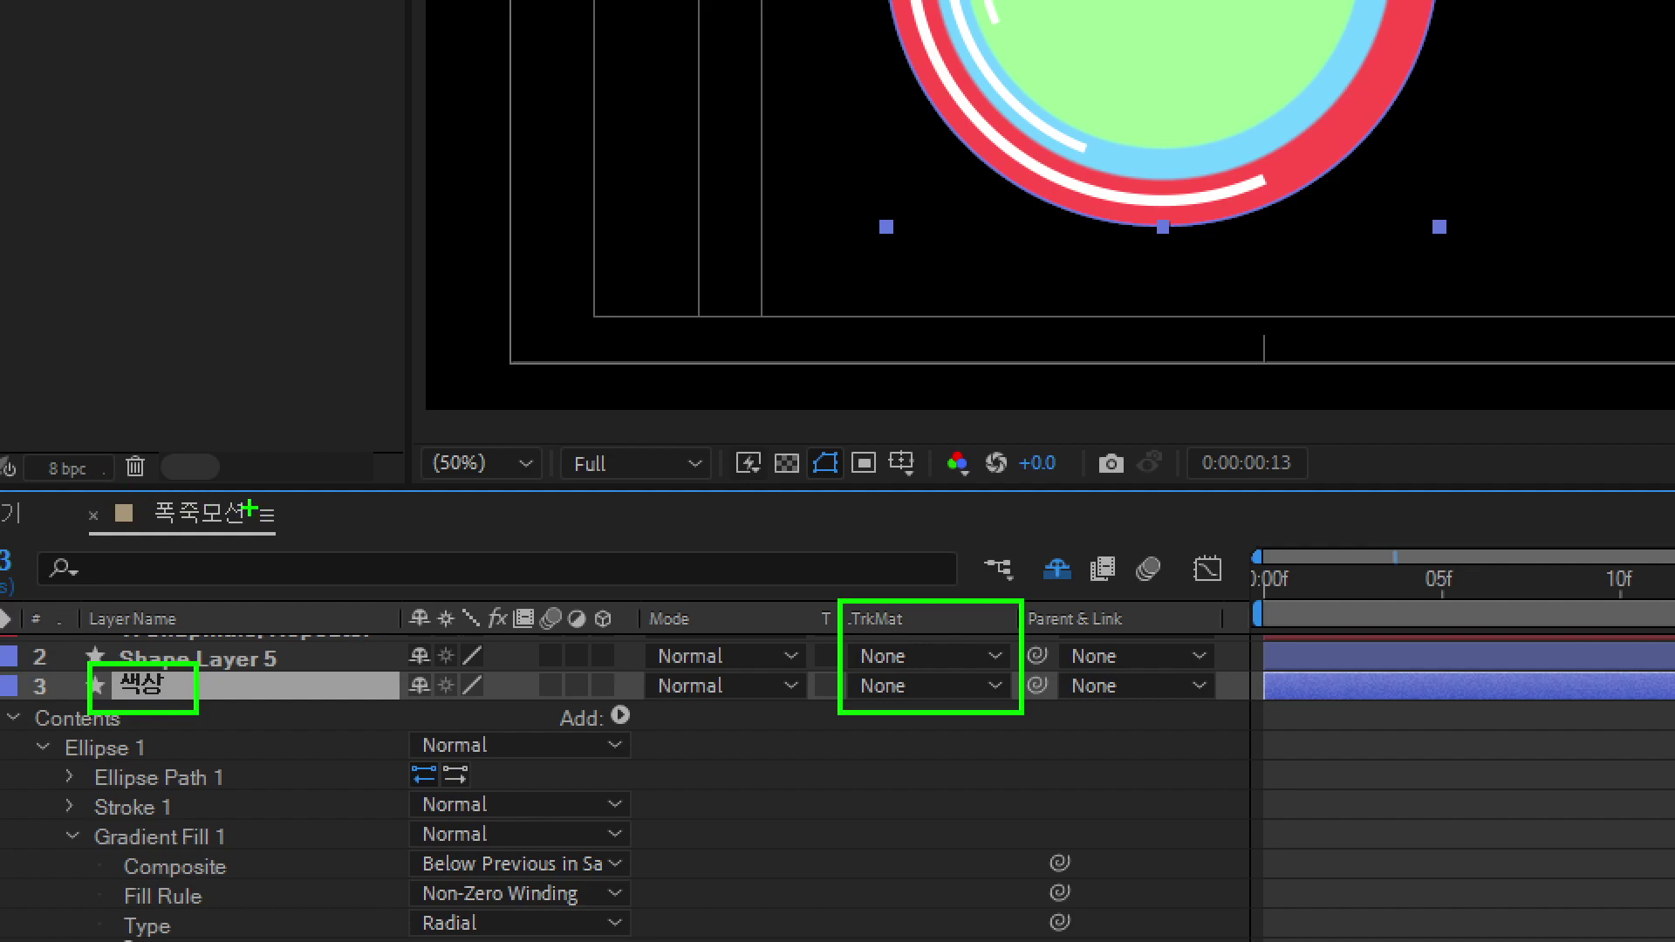
{"action": "left_click_drag", "start_coordinate": [240, 495], "coordinate": [294, 538]}
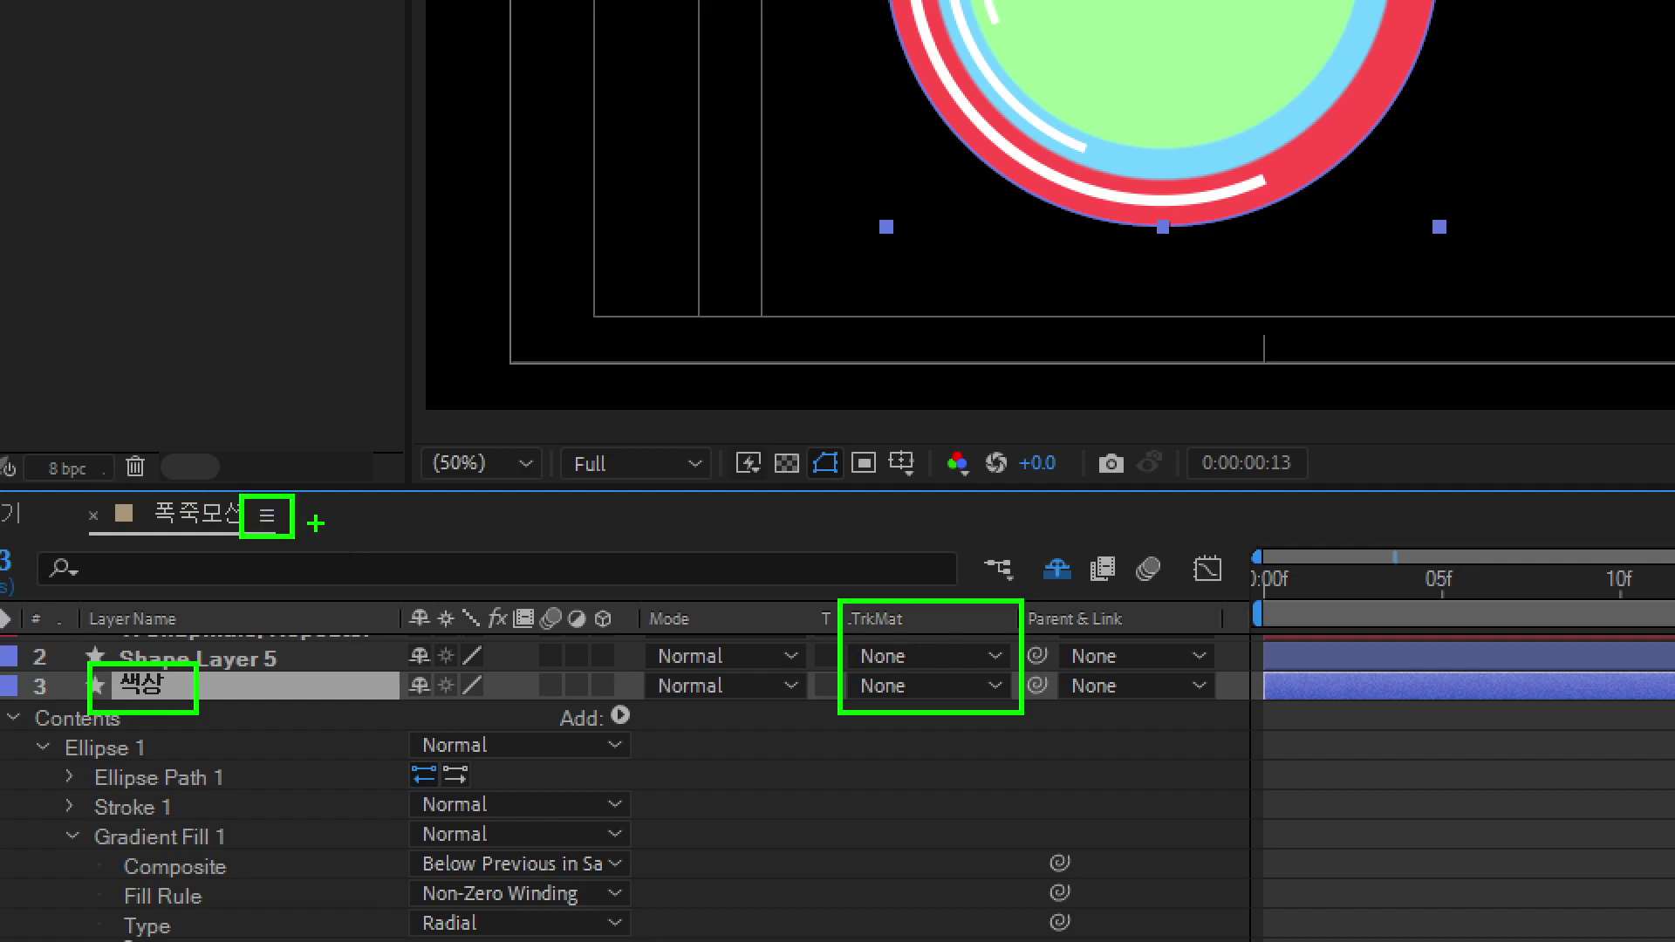
{"action": "left_click_drag", "start_coordinate": [311, 520], "coordinate": [461, 522]}
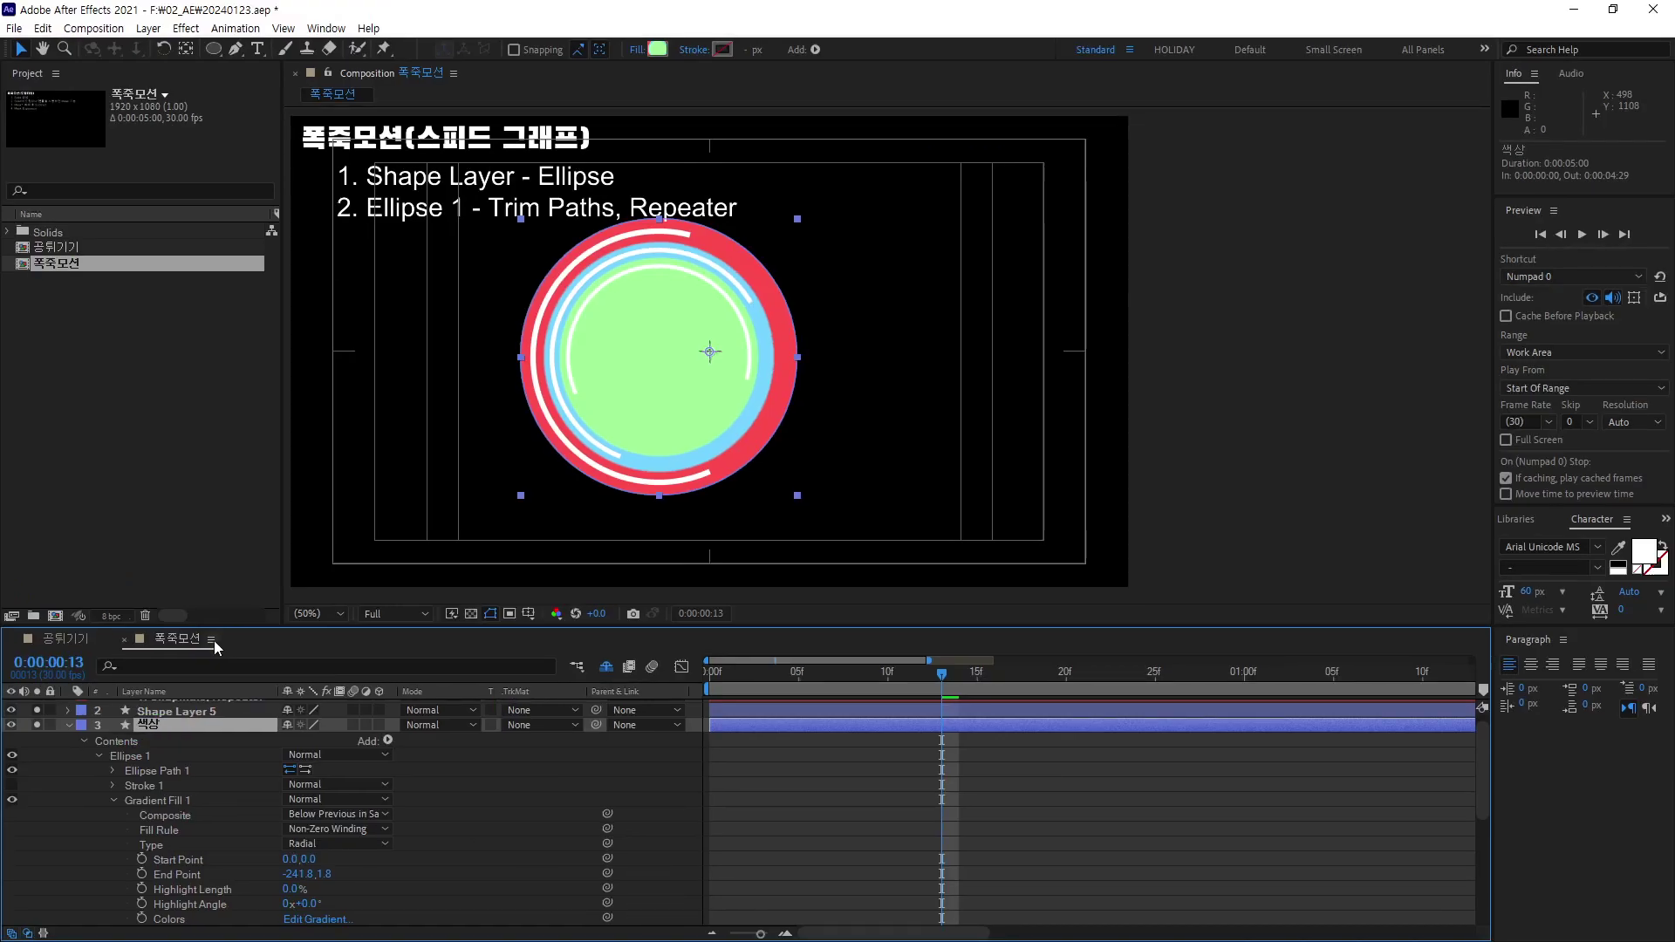
{"action": "left_click", "coordinate": [214, 642]}
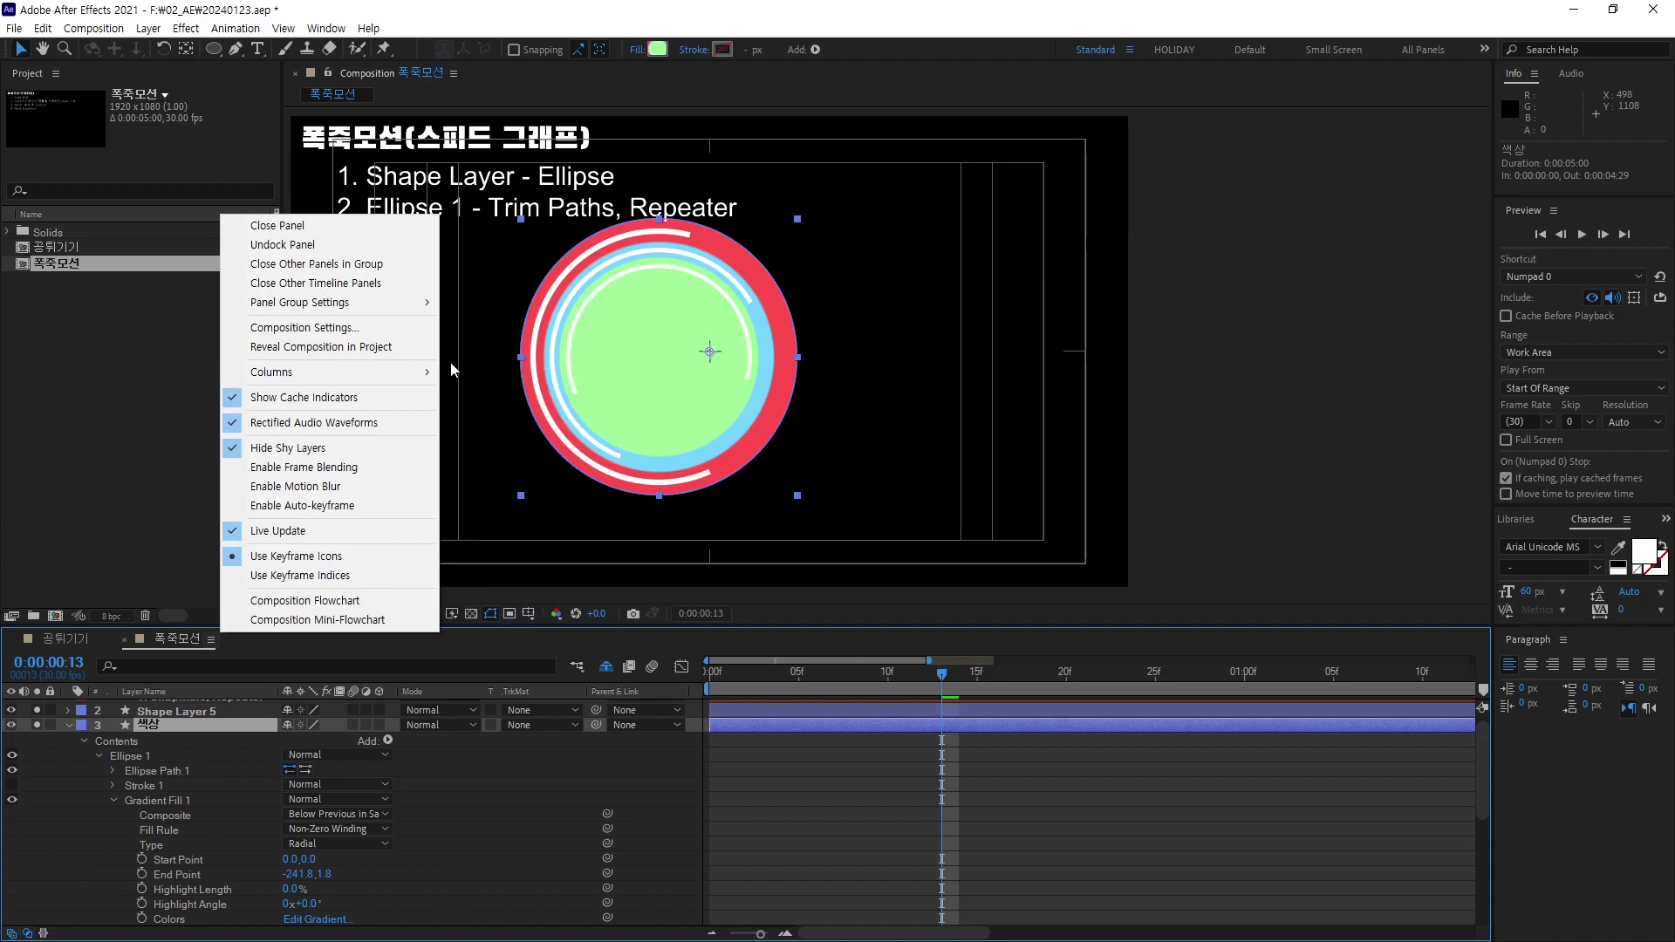
{"action": "mouse_move", "coordinate": [424, 373]}
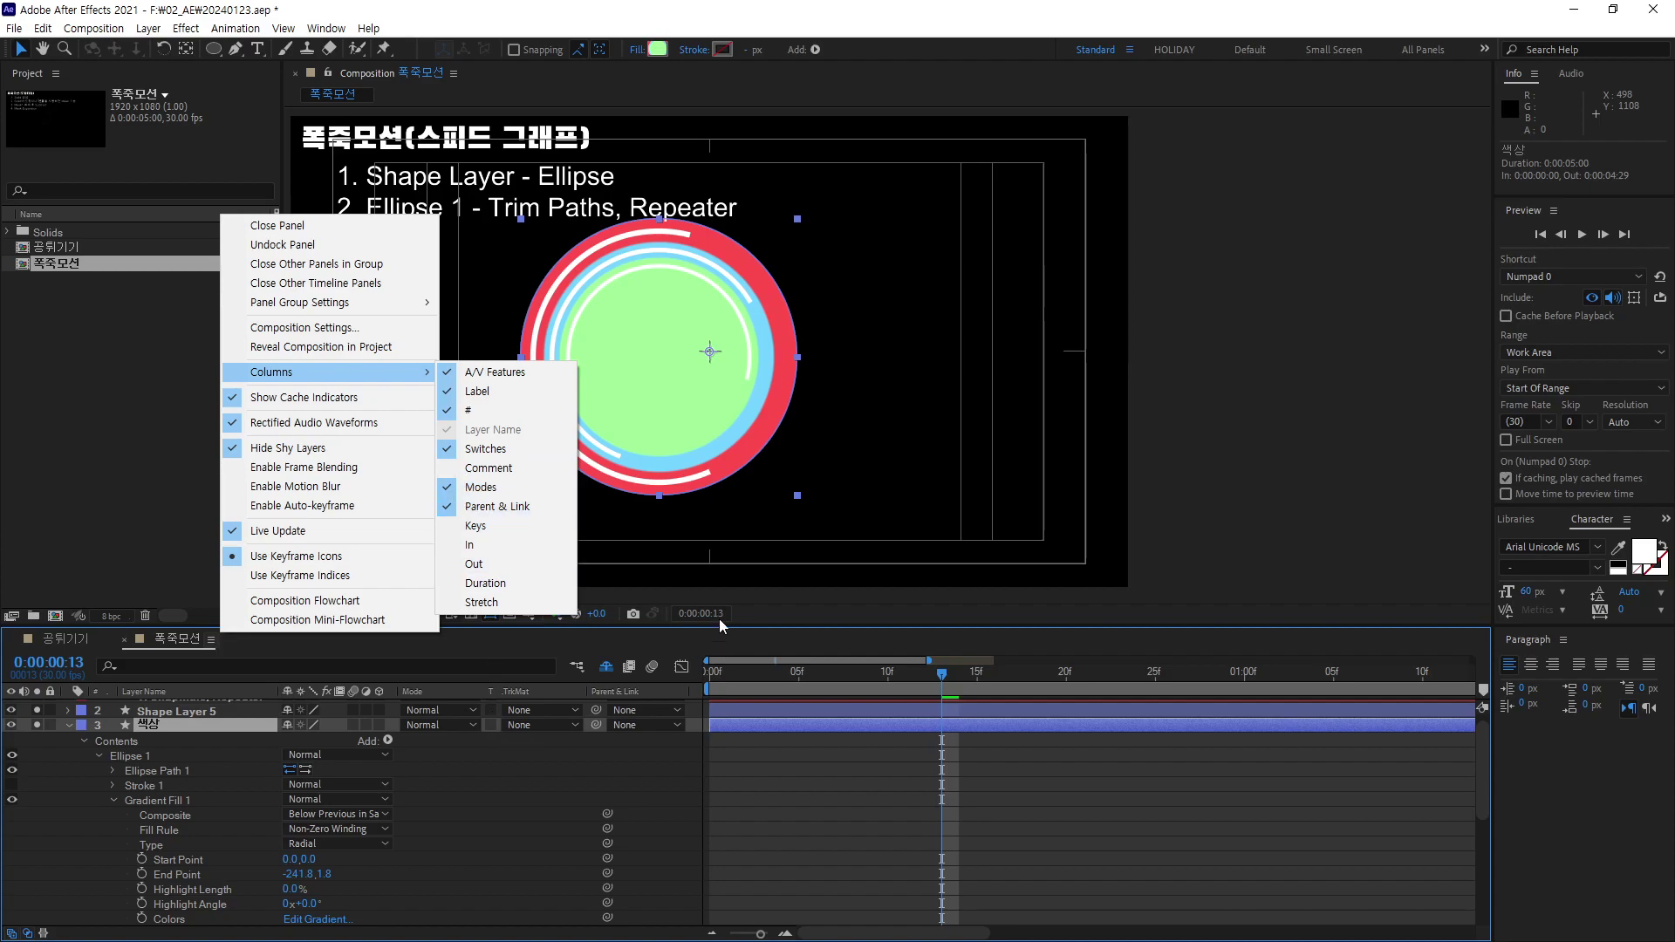
{"action": "left_click", "coordinate": [537, 749]}
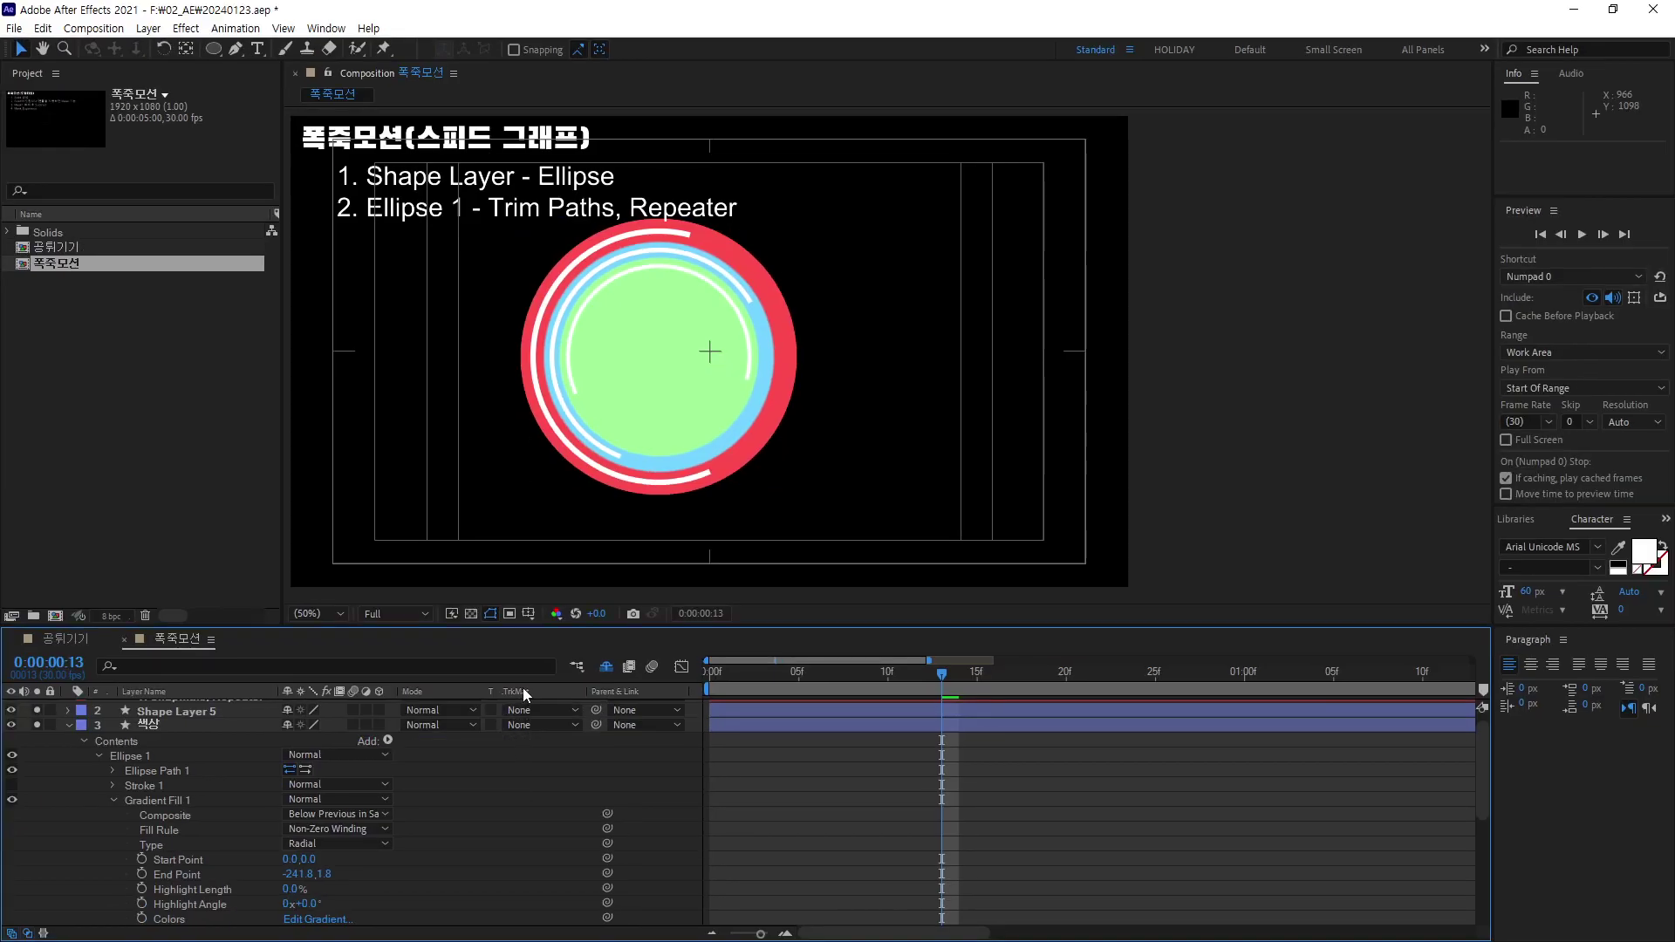
Set the 색상 layer's track matte to Alpha Matte "Shape Layer 5".
{"action": "left_click", "coordinate": [524, 710]}
{"action": "left_click", "coordinate": [208, 730]}
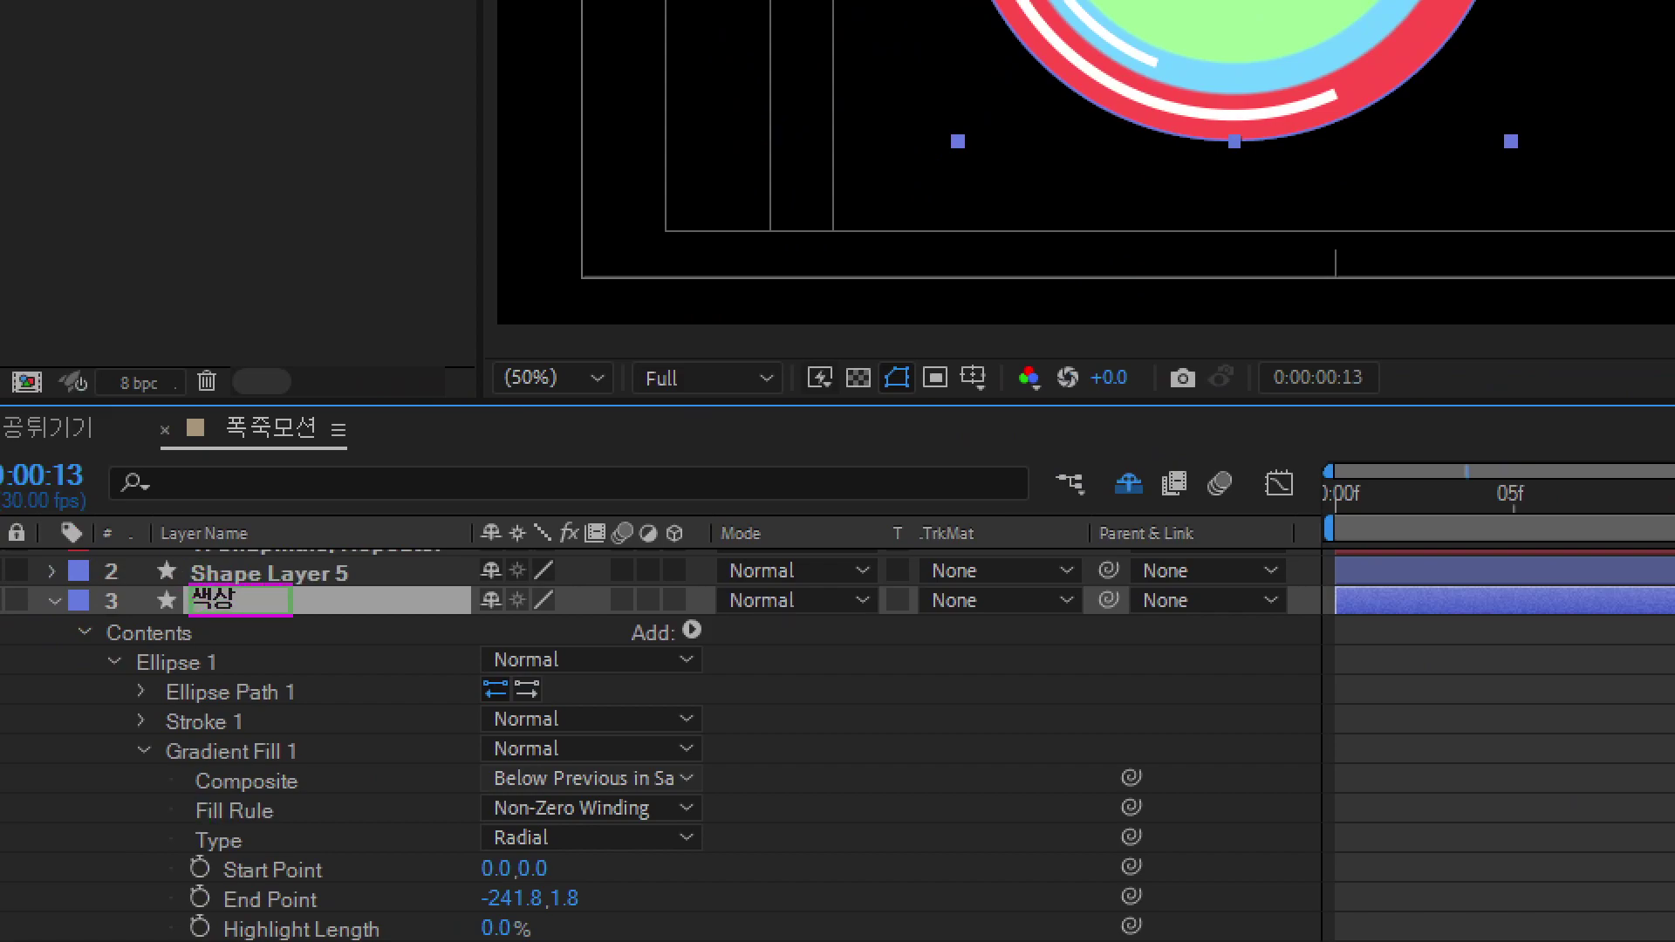
{"action": "left_click_drag", "start_coordinate": [921, 584], "coordinate": [1084, 623]}
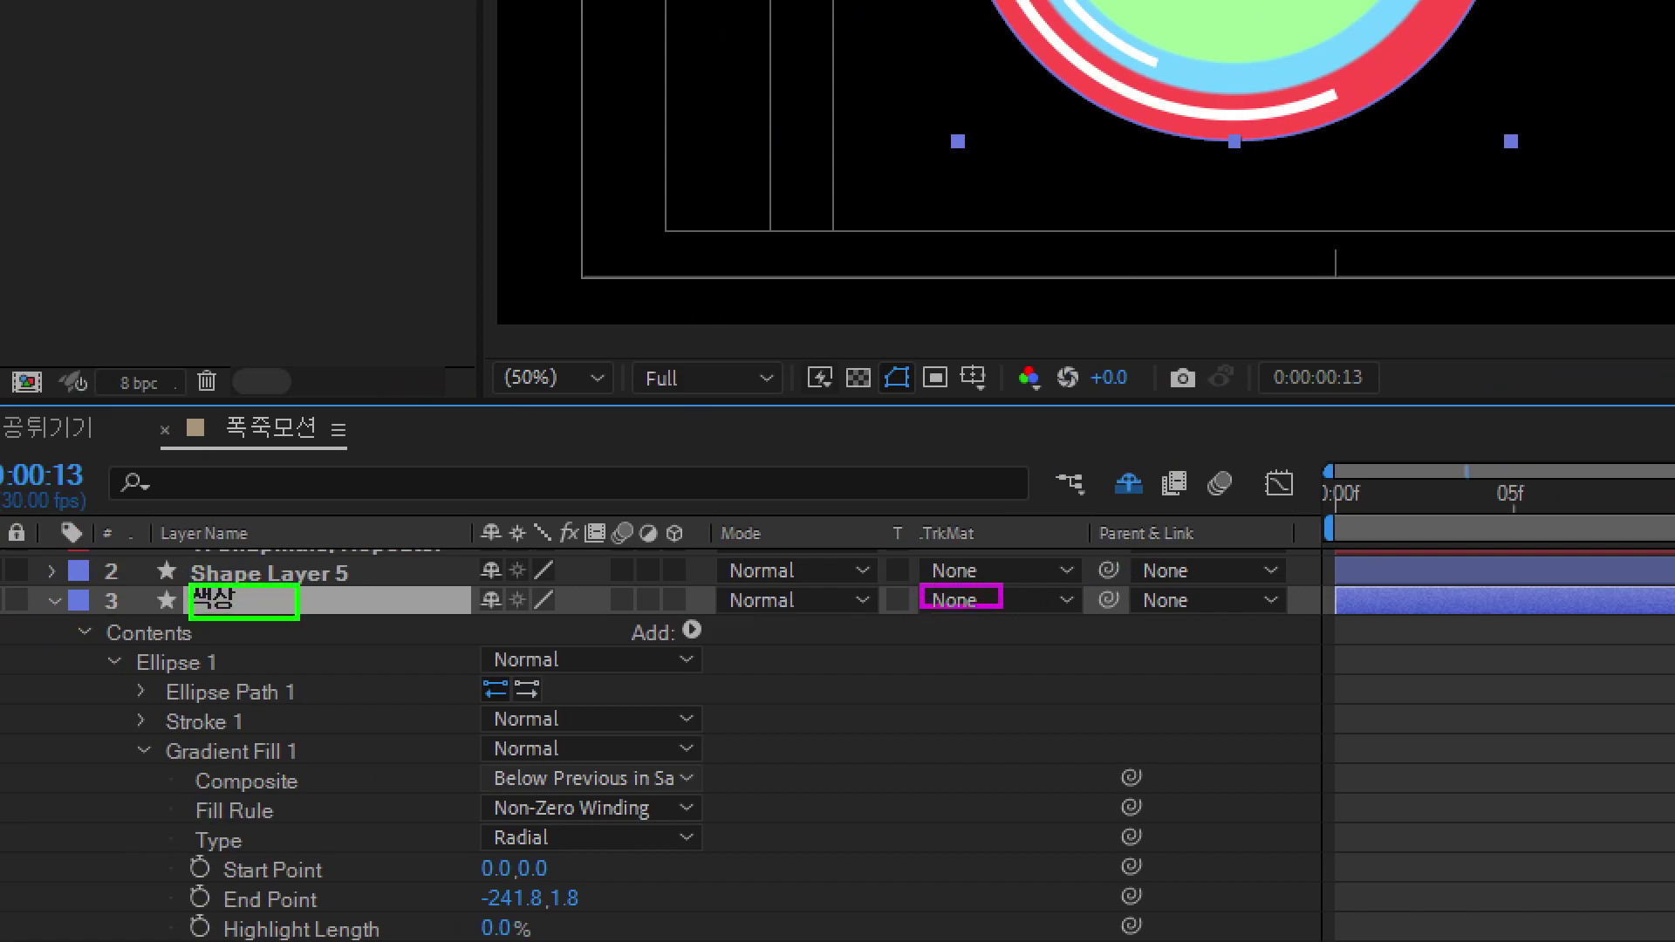
{"action": "mouse_move", "coordinate": [780, 678]}
{"action": "left_mouse_down"}
{"action": "mouse_move", "coordinate": [773, 789]}
{"action": "mouse_move", "coordinate": [824, 747]}
{"action": "mouse_move", "coordinate": [806, 714]}
{"action": "left_mouse_up"}
{"action": "mouse_move", "coordinate": [823, 655]}
{"action": "left_mouse_down"}
{"action": "mouse_move", "coordinate": [846, 729]}
{"action": "mouse_move", "coordinate": [907, 802]}
{"action": "left_mouse_up"}
{"action": "mouse_move", "coordinate": [867, 729]}
{"action": "left_mouse_down"}
{"action": "mouse_move", "coordinate": [899, 695]}
{"action": "mouse_move", "coordinate": [882, 738]}
{"action": "left_mouse_up"}
{"action": "mouse_move", "coordinate": [923, 616]}
{"action": "left_mouse_down"}
{"action": "mouse_move", "coordinate": [994, 670]}
{"action": "mouse_move", "coordinate": [1073, 643]}
{"action": "left_mouse_up"}
{"action": "mouse_move", "coordinate": [1165, 499]}
{"action": "left_mouse_down"}
{"action": "mouse_move", "coordinate": [1189, 600]}
{"action": "mouse_move", "coordinate": [1432, 393]}
{"action": "mouse_move", "coordinate": [1404, 473]}
{"action": "left_mouse_up"}
{"action": "left_click_drag", "start_coordinate": [1427, 403], "coordinate": [1496, 353]}
{"action": "left_click_drag", "start_coordinate": [1435, 328], "coordinate": [1479, 450]}
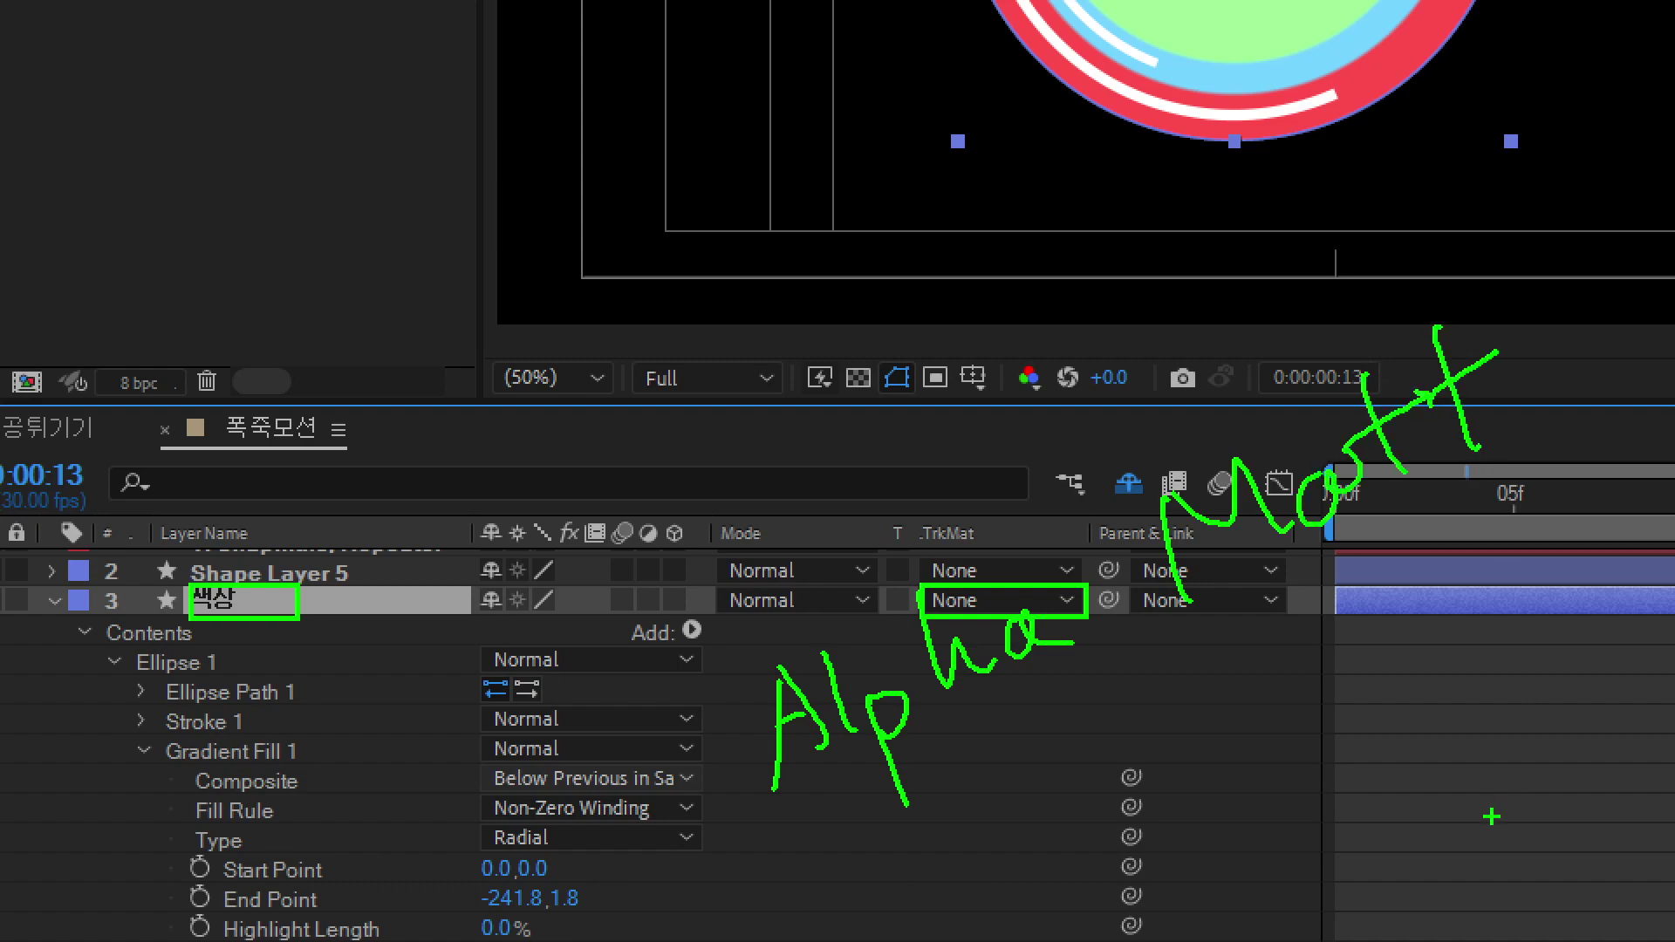
{"action": "mouse_move", "coordinate": [1621, 403]}
{"action": "left_mouse_down"}
{"action": "mouse_move", "coordinate": [1515, 490]}
{"action": "mouse_move", "coordinate": [740, 918]}
{"action": "left_mouse_up"}
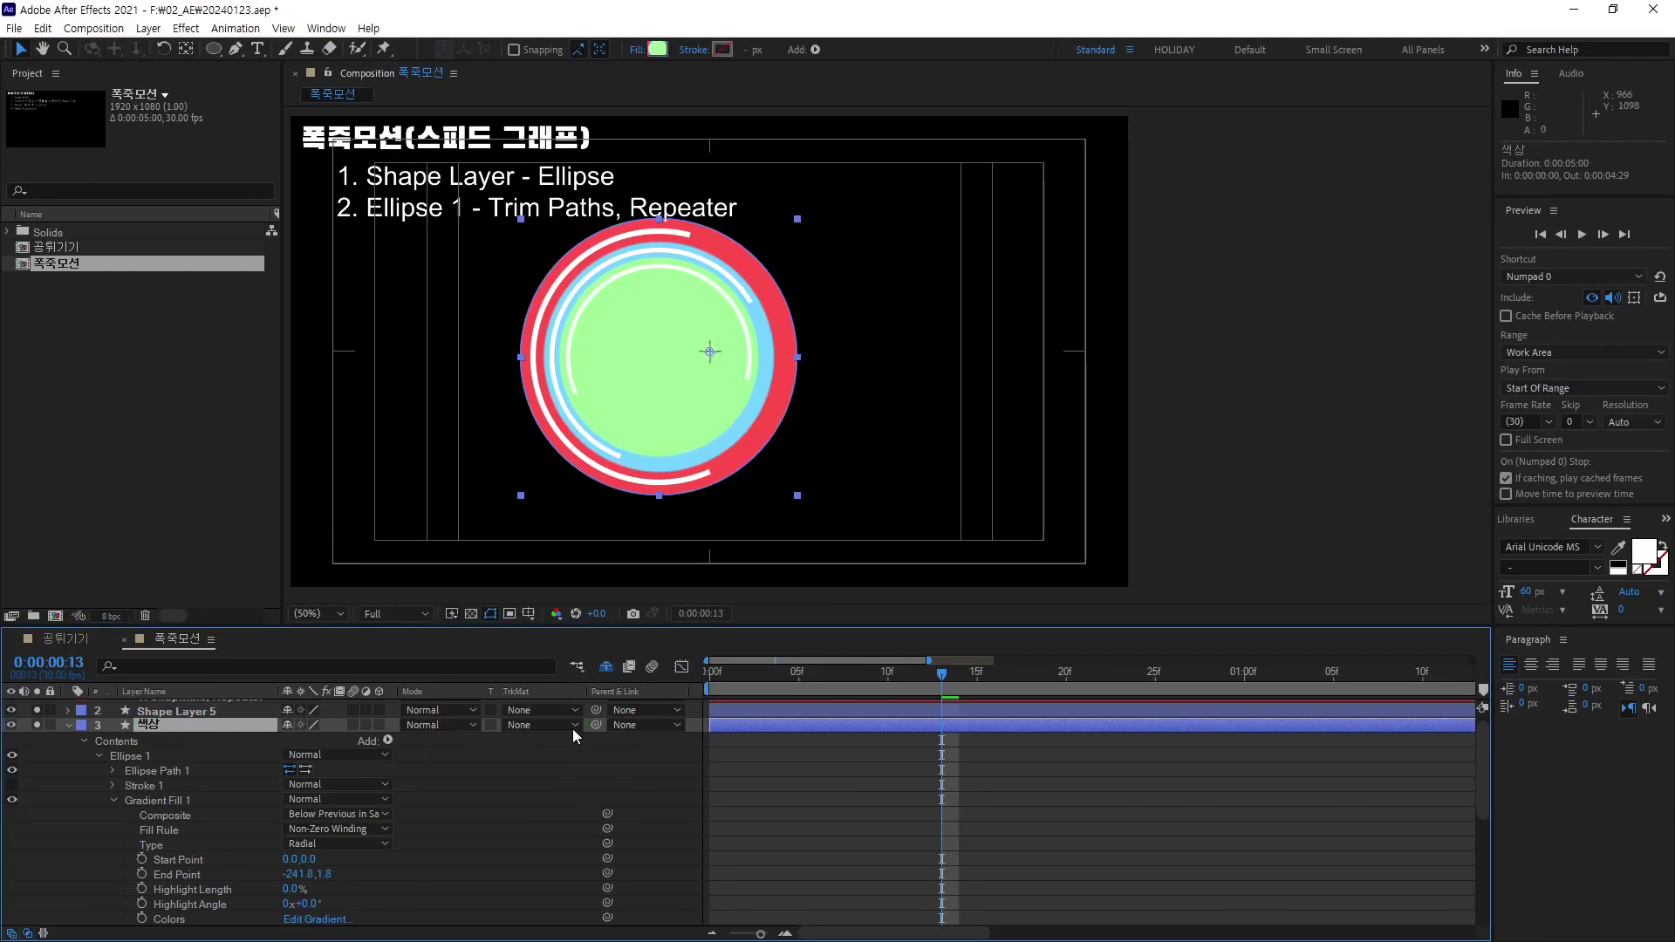
{"action": "left_click", "coordinate": [572, 725]}
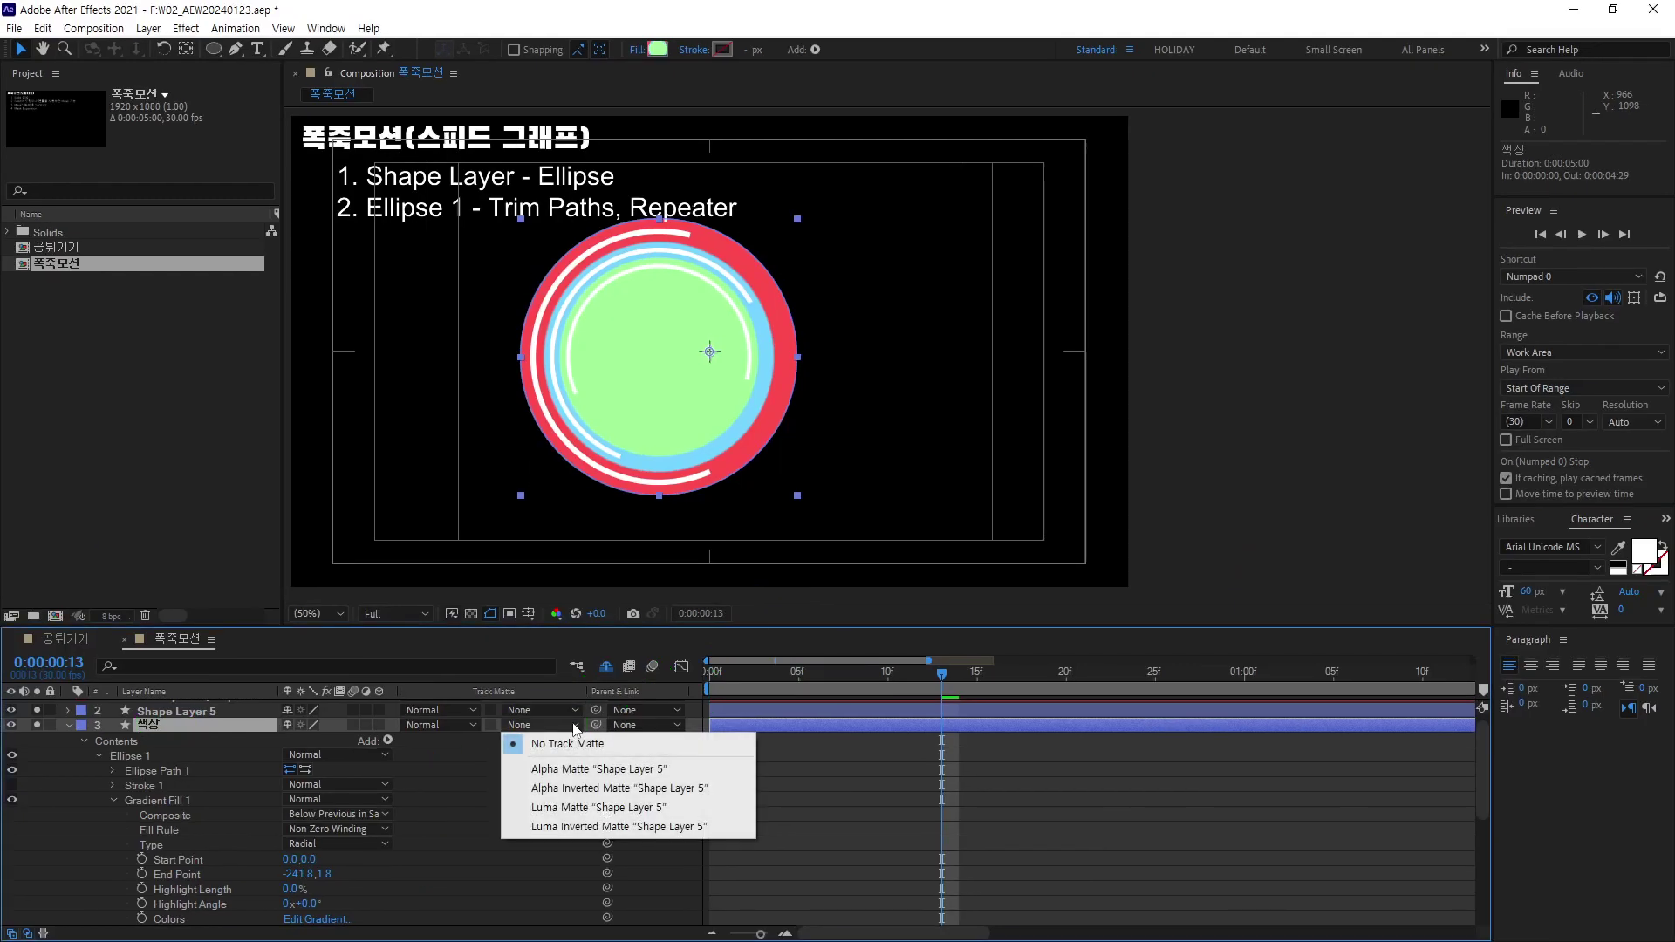
{"action": "left_click", "coordinate": [582, 771]}
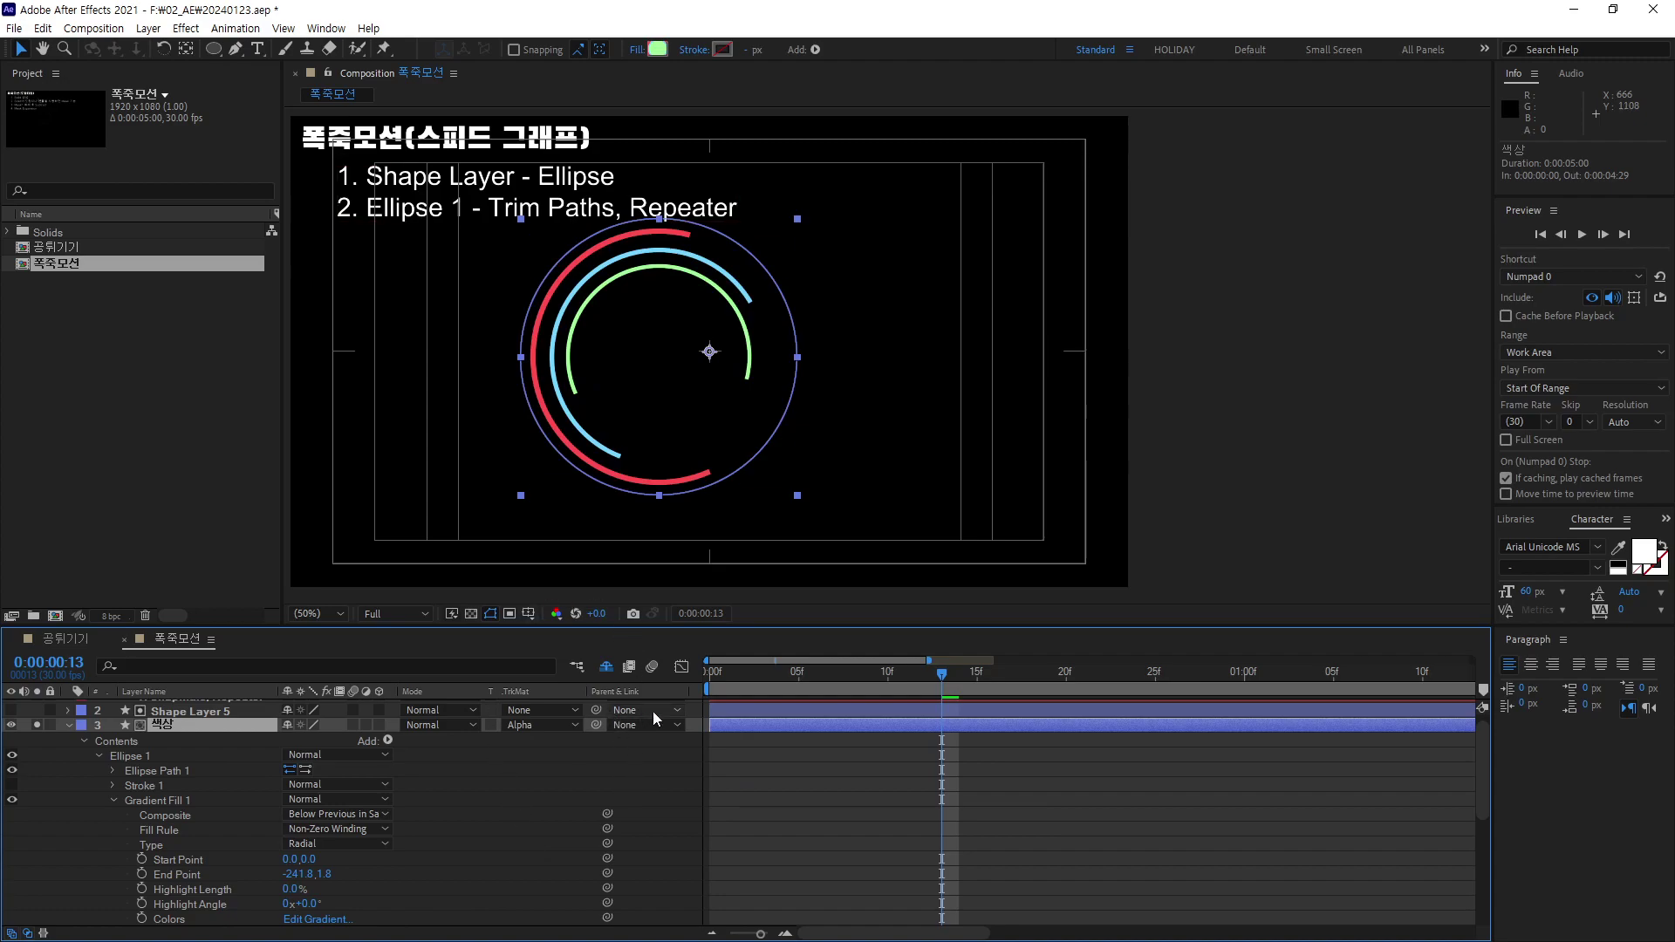
Rewind to 0:00:00:00 and play a preview of the matted arcs animating.
{"action": "left_click_drag", "start_coordinate": [940, 674], "coordinate": [689, 717]}
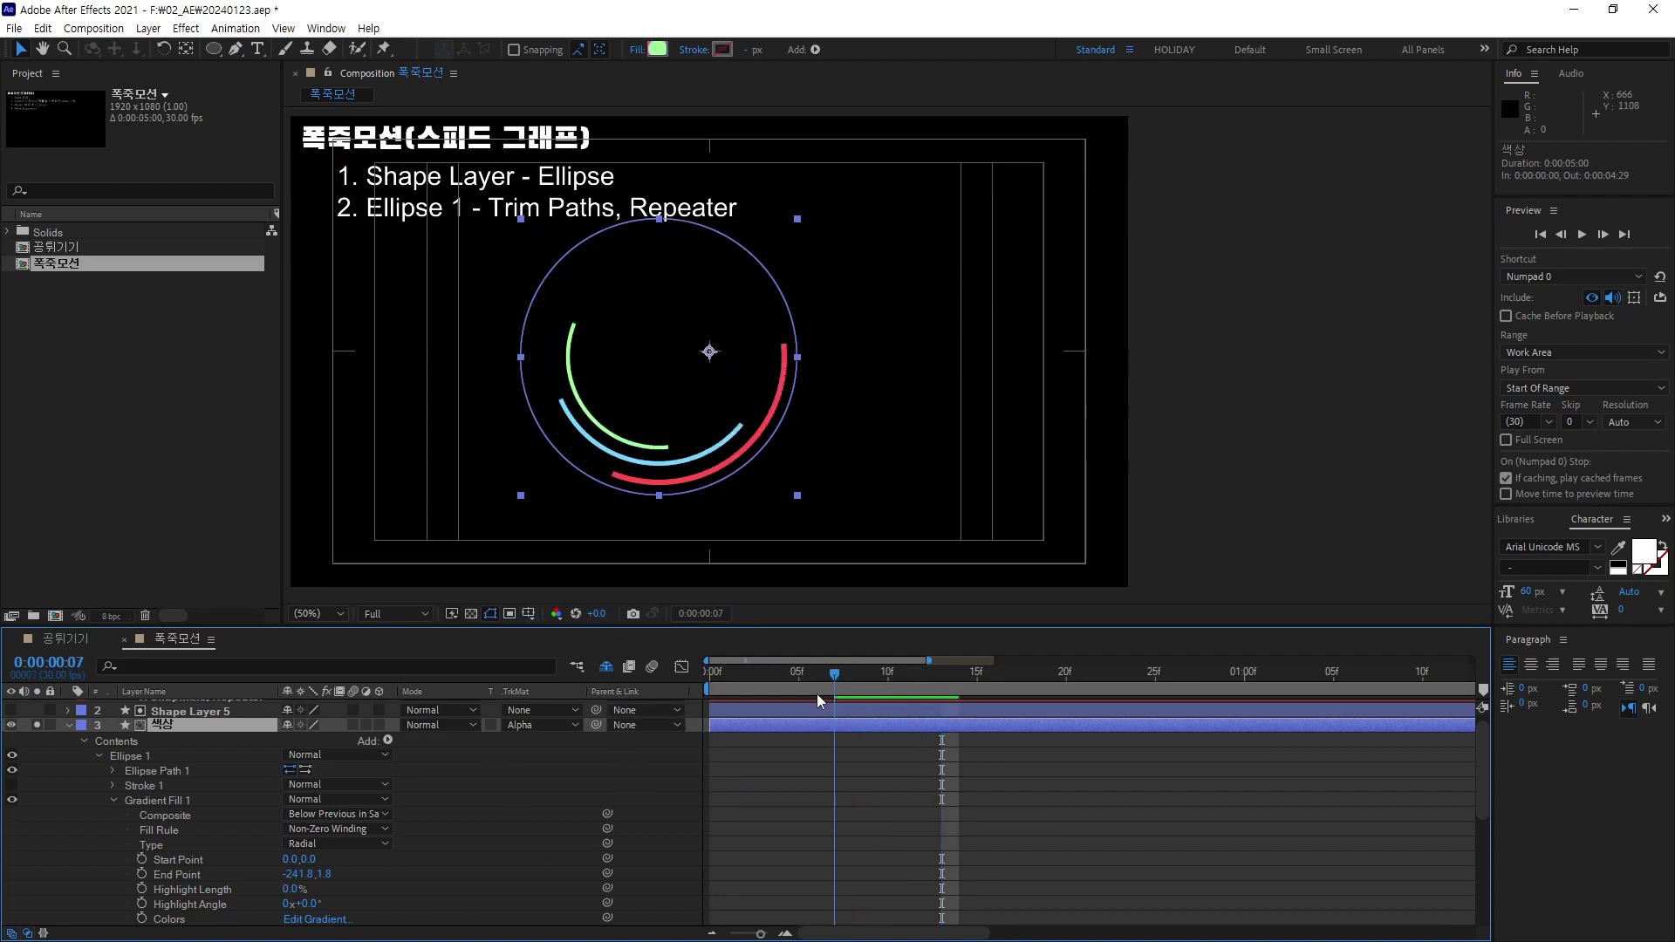
{"action": "key", "text": "space"}
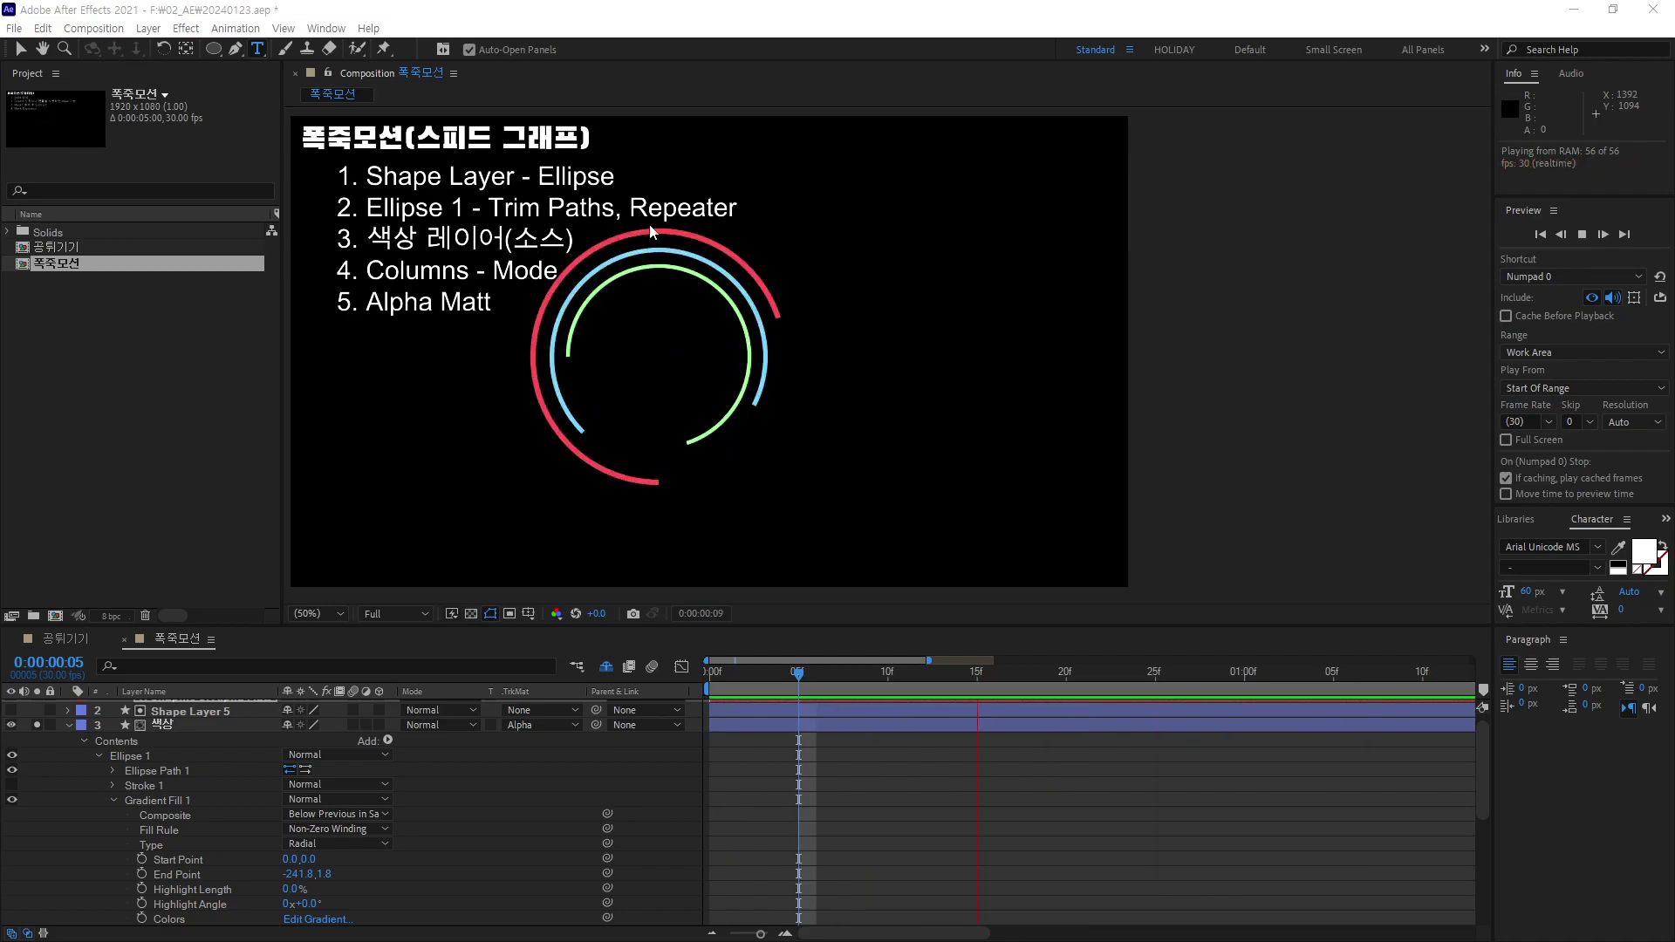
Stop the preview at 0:00:00:13, where the three coloured arcs are fully drawn.
{"action": "left_click_drag", "start_coordinate": [796, 675], "coordinate": [941, 685]}
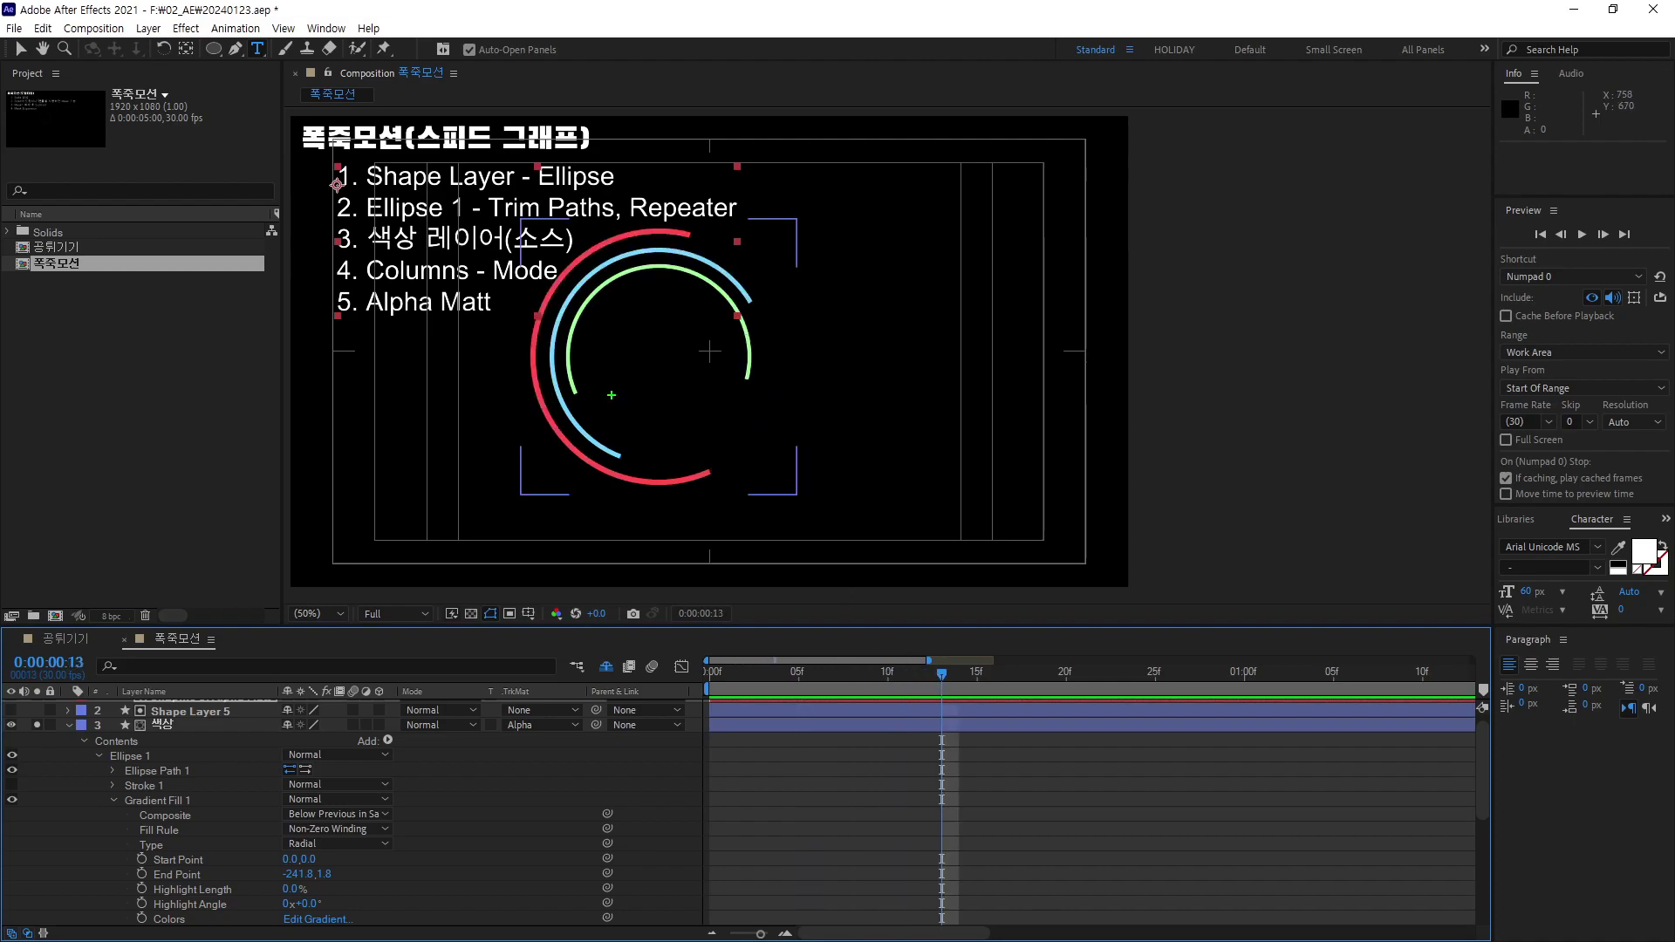
{"action": "left_click_drag", "start_coordinate": [722, 360], "coordinate": [761, 409]}
{"action": "mouse_move", "coordinate": [862, 180]}
{"action": "left_mouse_down"}
{"action": "mouse_move", "coordinate": [849, 211]}
{"action": "mouse_move", "coordinate": [972, 172]}
{"action": "left_mouse_up"}
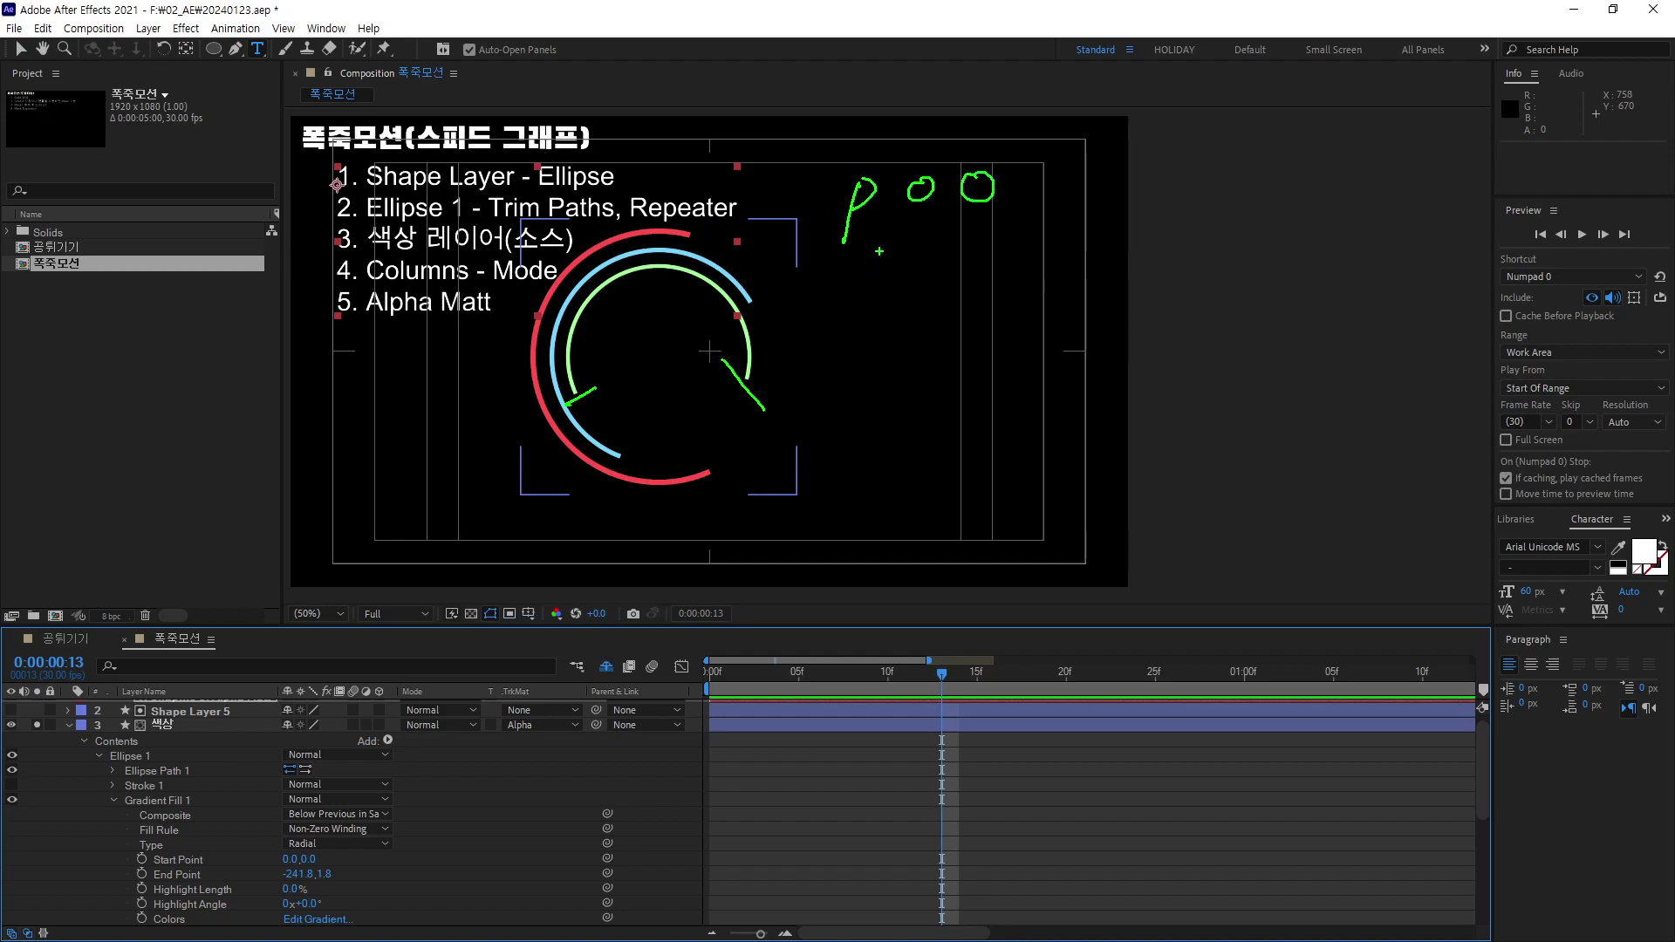
{"action": "left_click_drag", "start_coordinate": [878, 248], "coordinate": [855, 301]}
{"action": "left_click_drag", "start_coordinate": [944, 245], "coordinate": [1010, 239]}
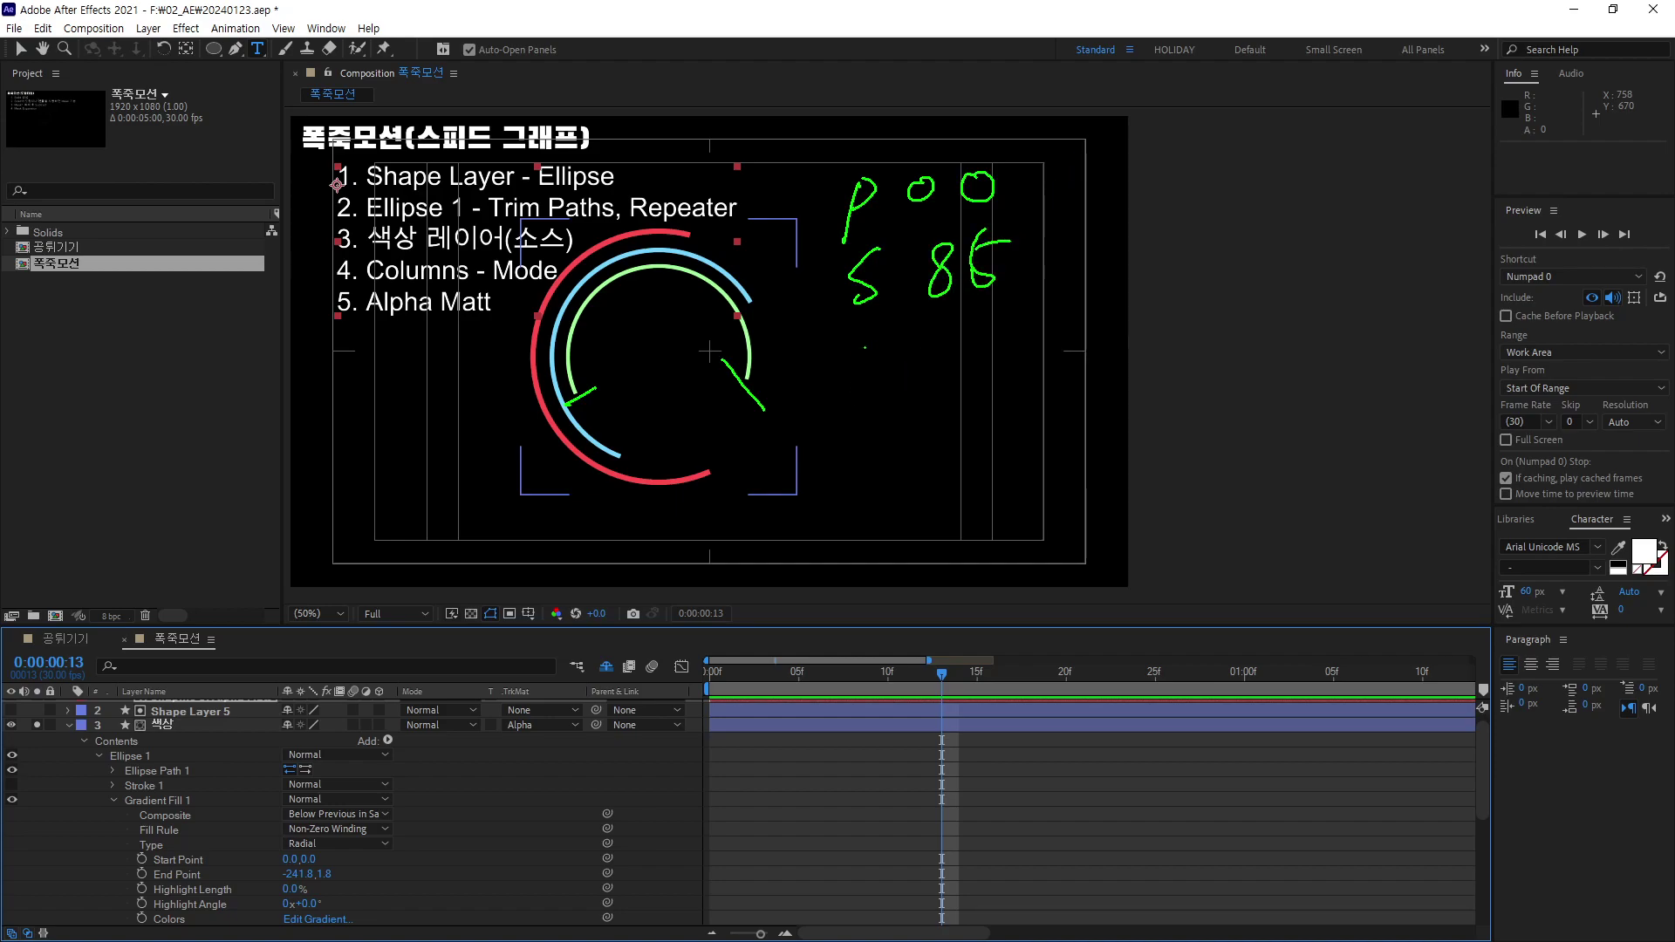
{"action": "mouse_move", "coordinate": [858, 349]}
{"action": "left_mouse_down"}
{"action": "mouse_move", "coordinate": [855, 401]}
{"action": "mouse_move", "coordinate": [902, 401]}
{"action": "left_mouse_up"}
{"action": "left_click_drag", "start_coordinate": [952, 334], "coordinate": [980, 364]}
{"action": "left_click_drag", "start_coordinate": [965, 345], "coordinate": [963, 395]}
{"action": "mouse_move", "coordinate": [1000, 304]}
{"action": "left_mouse_down"}
{"action": "mouse_move", "coordinate": [985, 381]}
{"action": "mouse_move", "coordinate": [1028, 330]}
{"action": "left_mouse_up"}
{"action": "left_click_drag", "start_coordinate": [1047, 305], "coordinate": [1048, 307]}
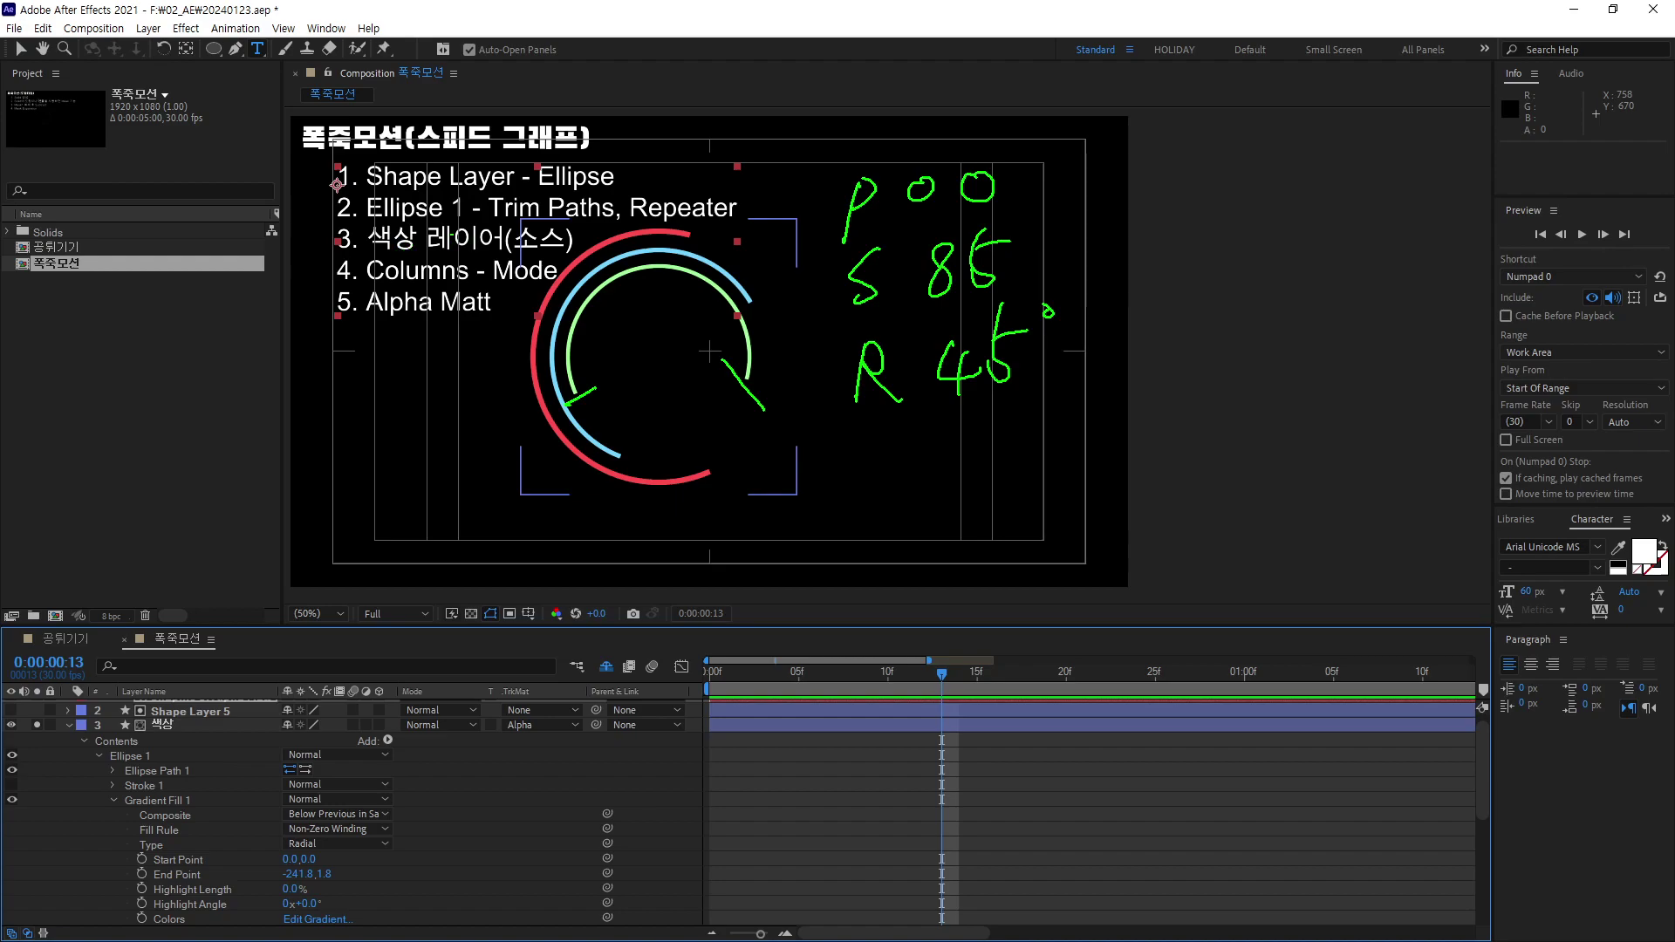
Mark up the red, light-blue and green arcs on screen for viewers.
{"action": "mouse_move", "coordinate": [451, 218]}
{"action": "left_mouse_down"}
{"action": "mouse_move", "coordinate": [595, 200]}
{"action": "mouse_move", "coordinate": [421, 226]}
{"action": "left_mouse_up"}
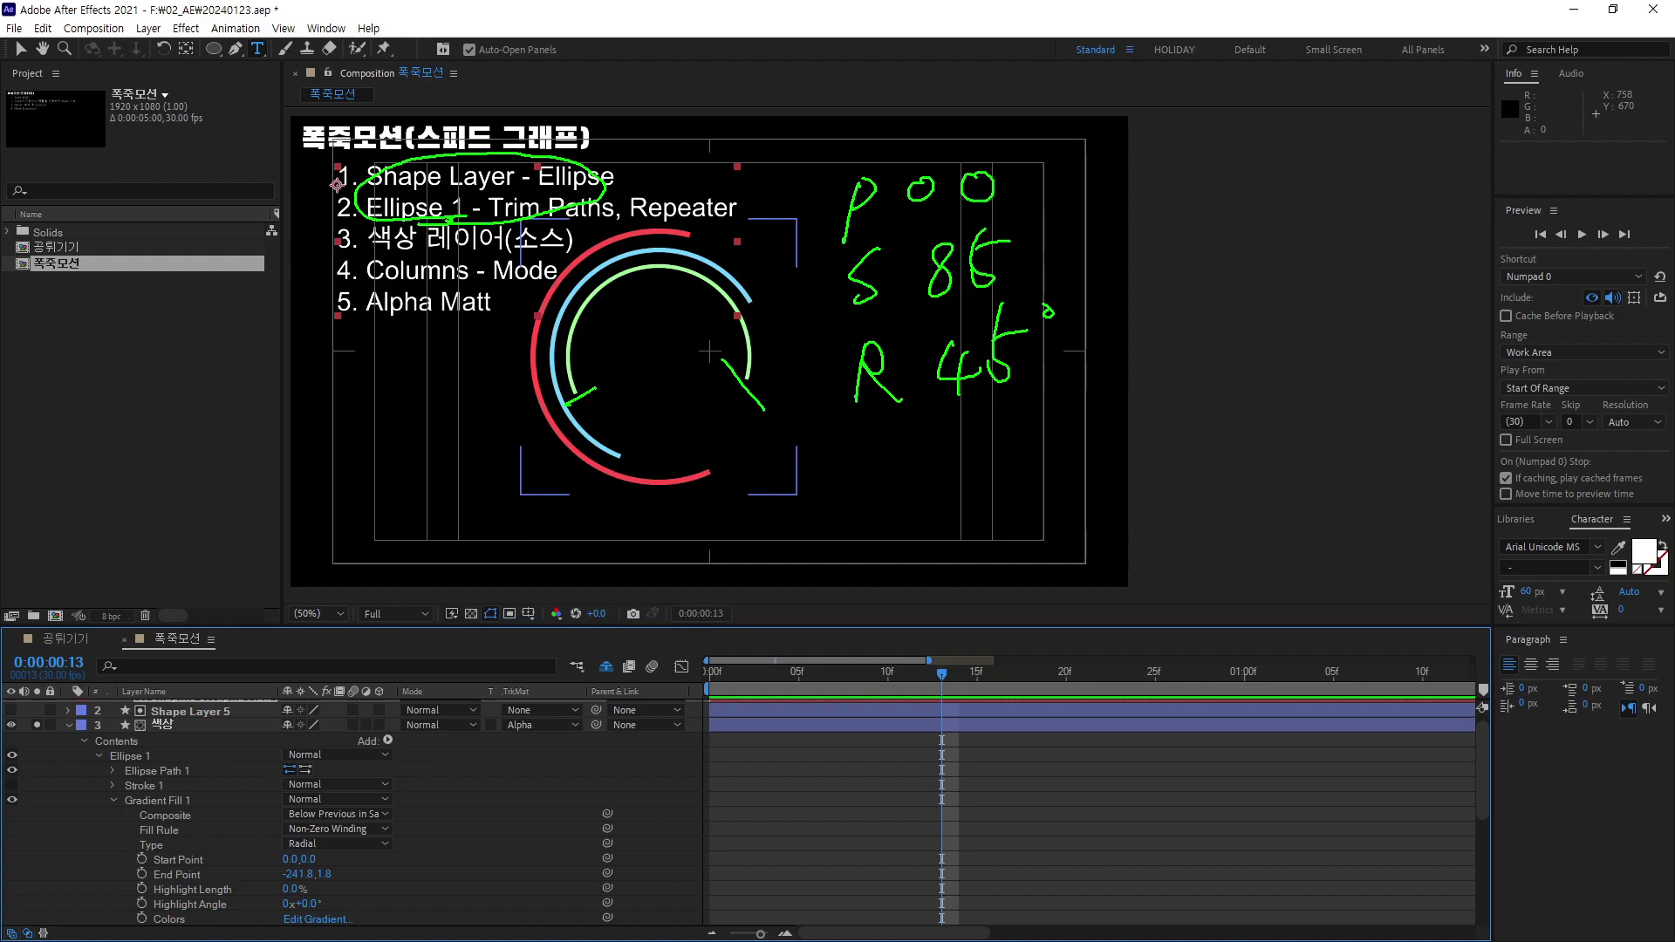
{"action": "left_click_drag", "start_coordinate": [1141, 233], "coordinate": [1357, 236]}
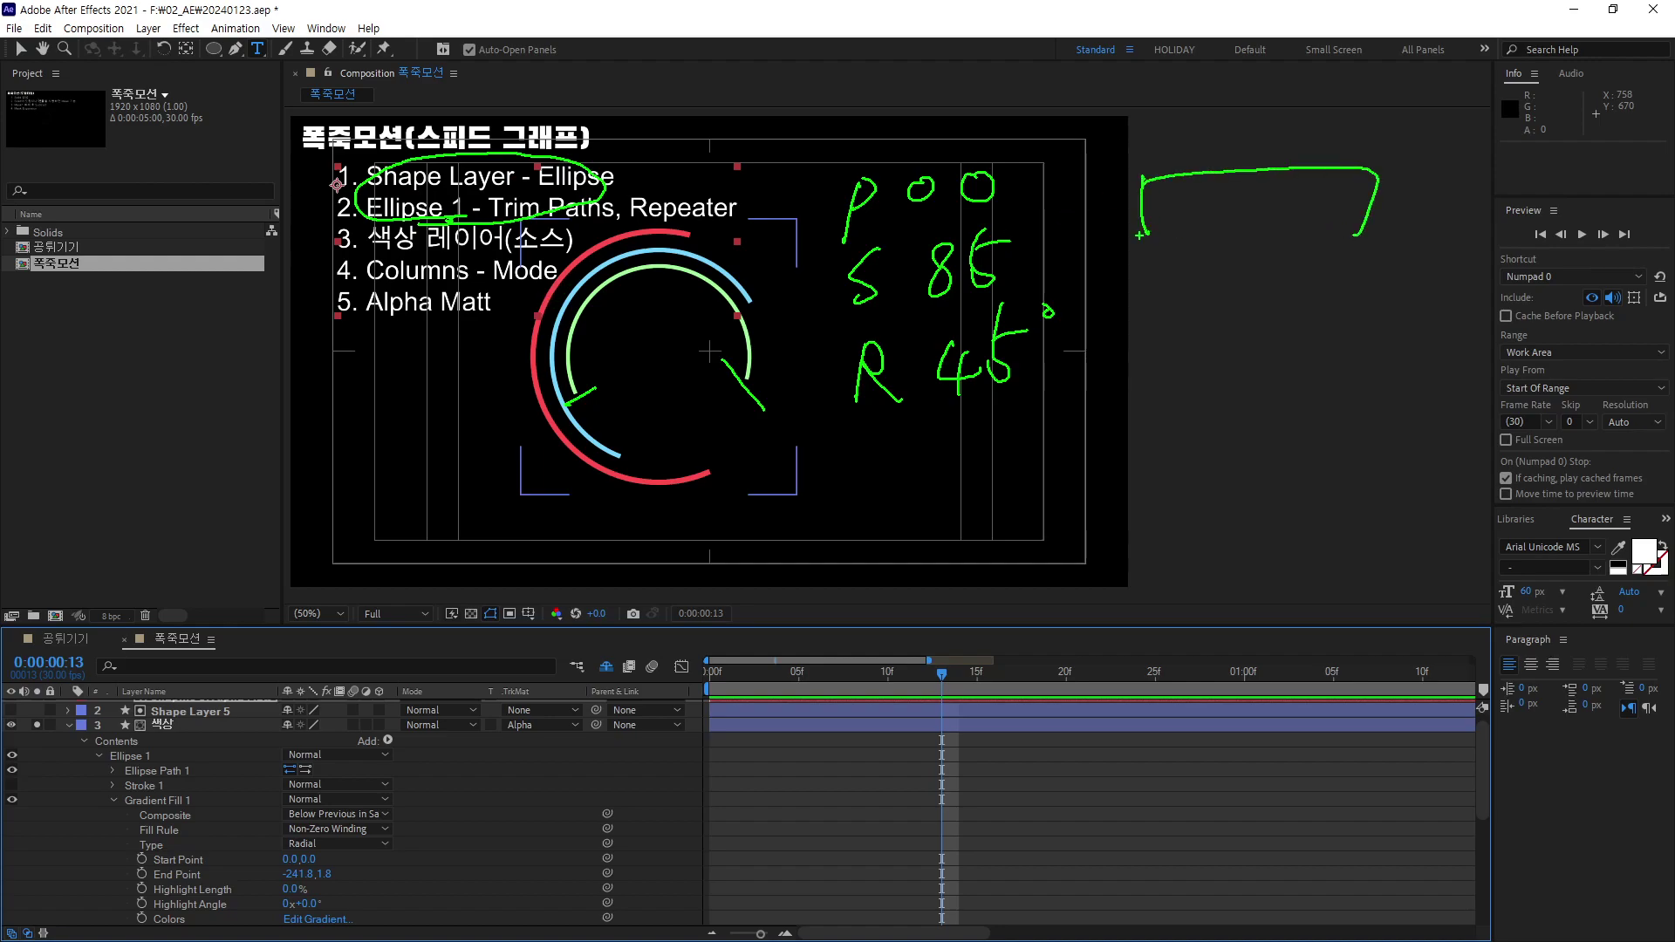
{"action": "left_click_drag", "start_coordinate": [1139, 234], "coordinate": [1368, 219]}
{"action": "left_click_drag", "start_coordinate": [1174, 321], "coordinate": [1343, 307]}
{"action": "left_click_drag", "start_coordinate": [1170, 319], "coordinate": [1340, 301]}
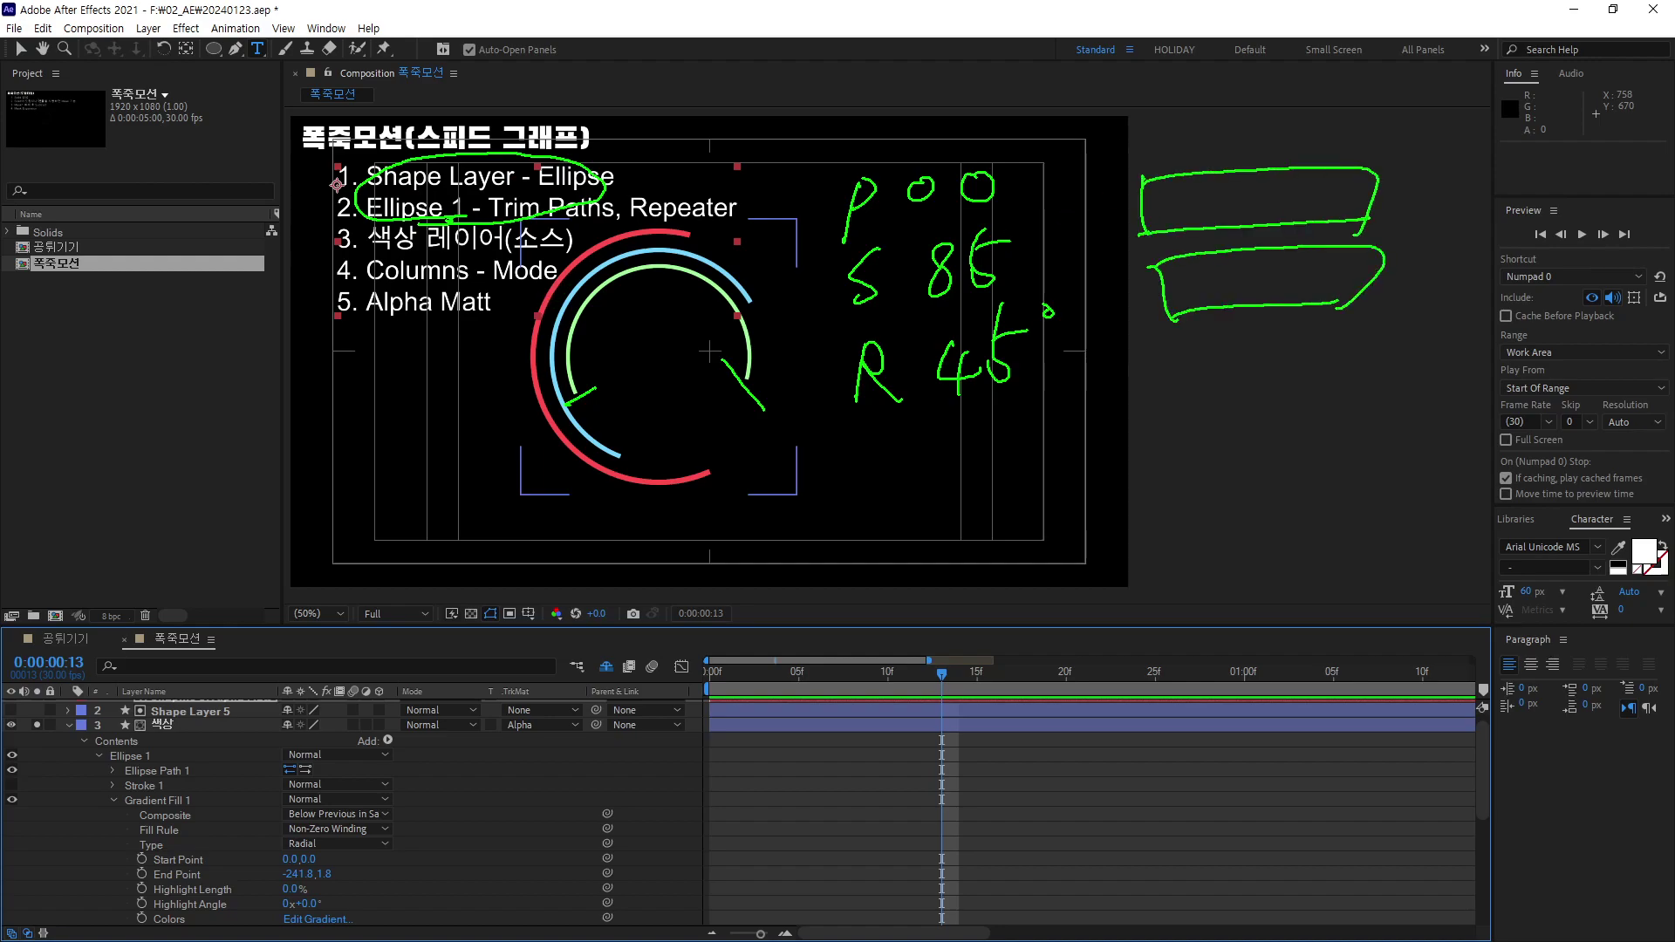
{"action": "mouse_move", "coordinate": [1230, 260]}
{"action": "left_mouse_down"}
{"action": "mouse_move", "coordinate": [1203, 297]}
{"action": "mouse_move", "coordinate": [1246, 290]}
{"action": "left_mouse_up"}
{"action": "mouse_move", "coordinate": [1245, 256]}
{"action": "left_mouse_down"}
{"action": "mouse_move", "coordinate": [1246, 291]}
{"action": "mouse_move", "coordinate": [1280, 302]}
{"action": "mouse_move", "coordinate": [1319, 285]}
{"action": "left_mouse_up"}
{"action": "left_click_drag", "start_coordinate": [1333, 241], "coordinate": [1325, 301]}
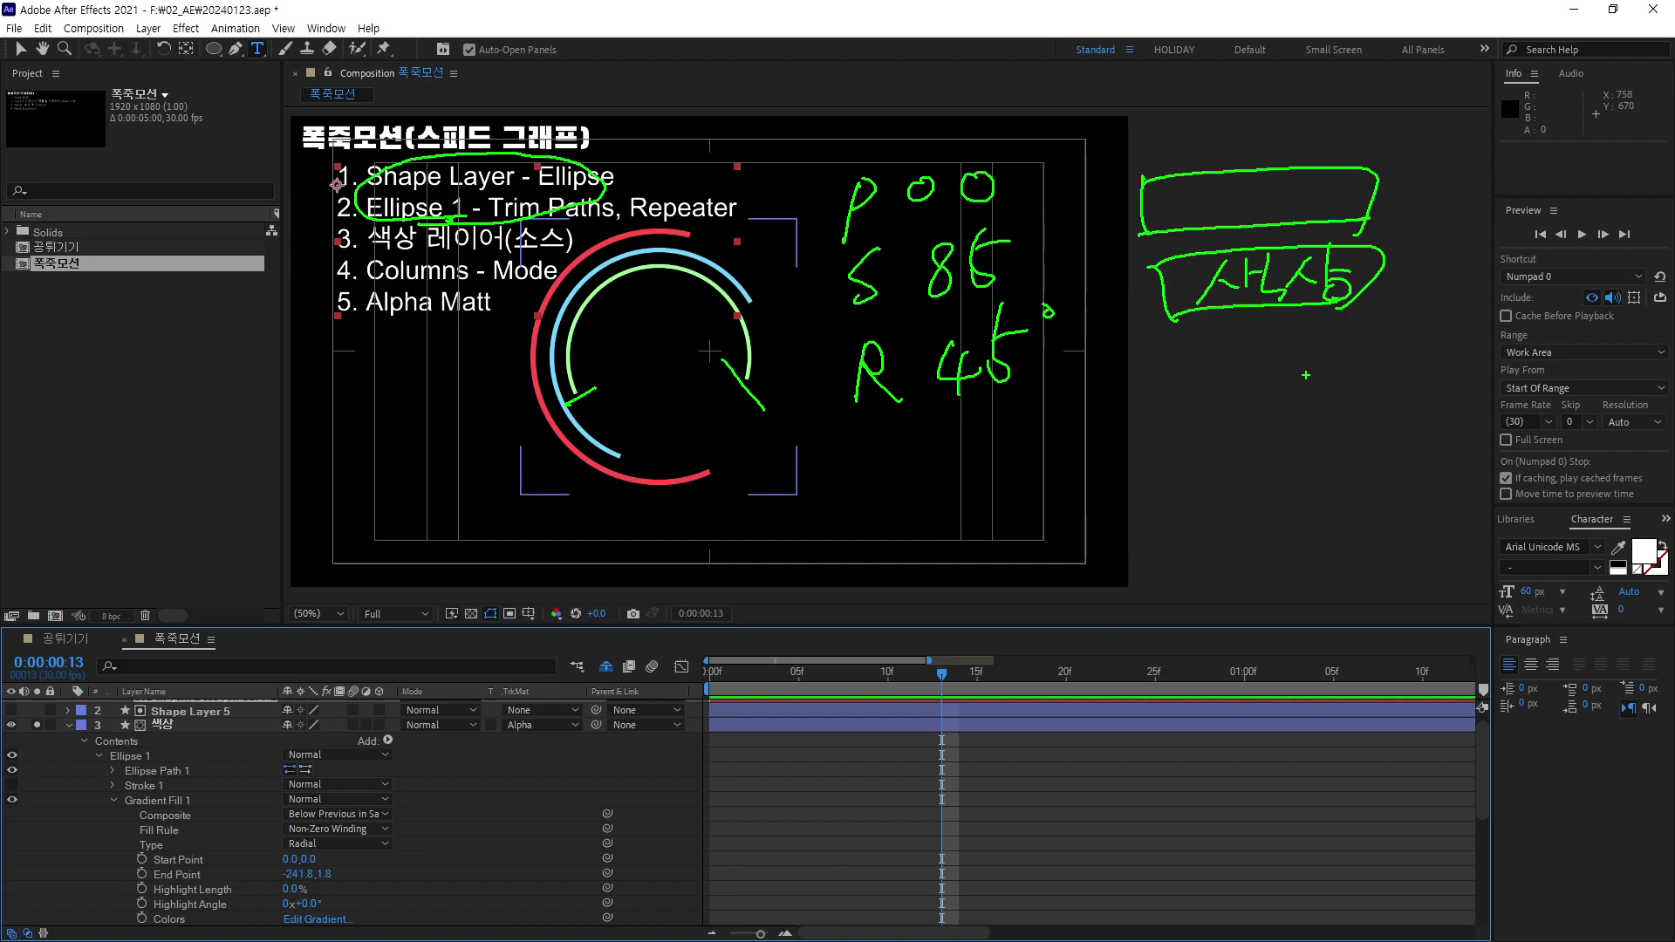
{"action": "left_click_drag", "start_coordinate": [1255, 332], "coordinate": [1235, 401]}
{"action": "mouse_move", "coordinate": [1371, 328]}
{"action": "left_mouse_down"}
{"action": "mouse_move", "coordinate": [1350, 389]}
{"action": "mouse_move", "coordinate": [1452, 328]}
{"action": "mouse_move", "coordinate": [1514, 333]}
{"action": "left_mouse_up"}
{"action": "mouse_move", "coordinate": [1558, 322]}
{"action": "left_mouse_down"}
{"action": "mouse_move", "coordinate": [1492, 398]}
{"action": "mouse_move", "coordinate": [1552, 379]}
{"action": "left_mouse_up"}
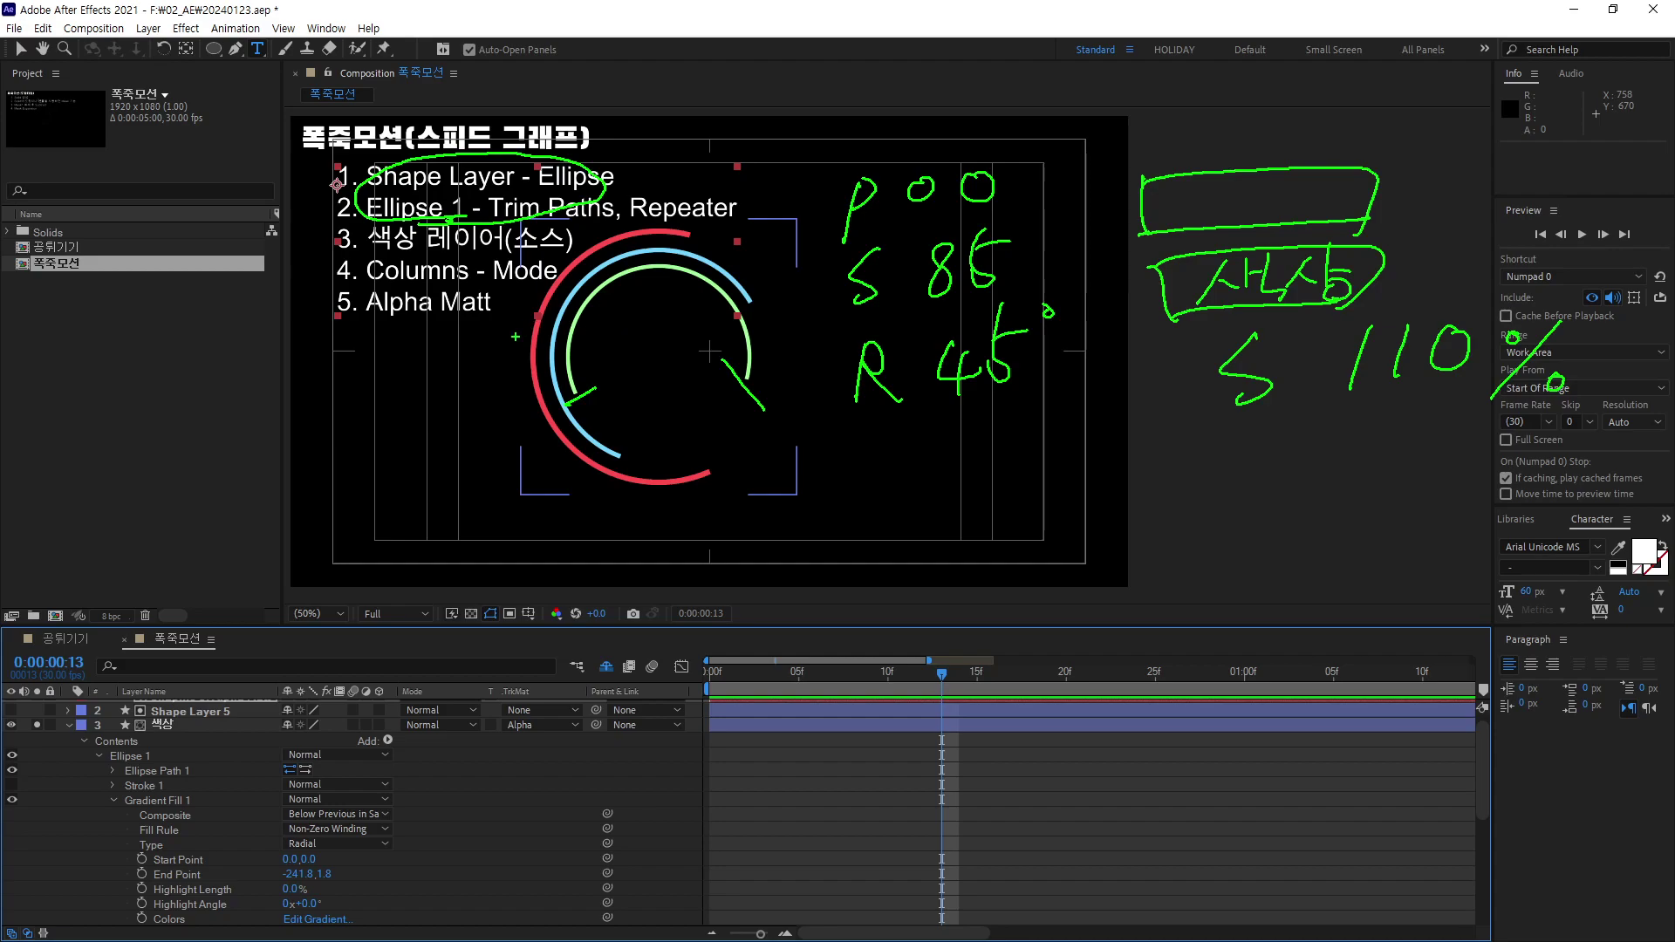
Continue marking up the arcs and the on-screen notes.
{"action": "left_click", "coordinate": [1337, 416]}
{"action": "mouse_move", "coordinate": [1188, 454]}
{"action": "left_mouse_down"}
{"action": "mouse_move", "coordinate": [1170, 513]}
{"action": "mouse_move", "coordinate": [1282, 476]}
{"action": "mouse_move", "coordinate": [1422, 478]}
{"action": "left_mouse_up"}
{"action": "mouse_move", "coordinate": [1426, 476]}
{"action": "left_mouse_down"}
{"action": "mouse_move", "coordinate": [1457, 450]}
{"action": "mouse_move", "coordinate": [1513, 445]}
{"action": "mouse_move", "coordinate": [1486, 504]}
{"action": "left_mouse_up"}
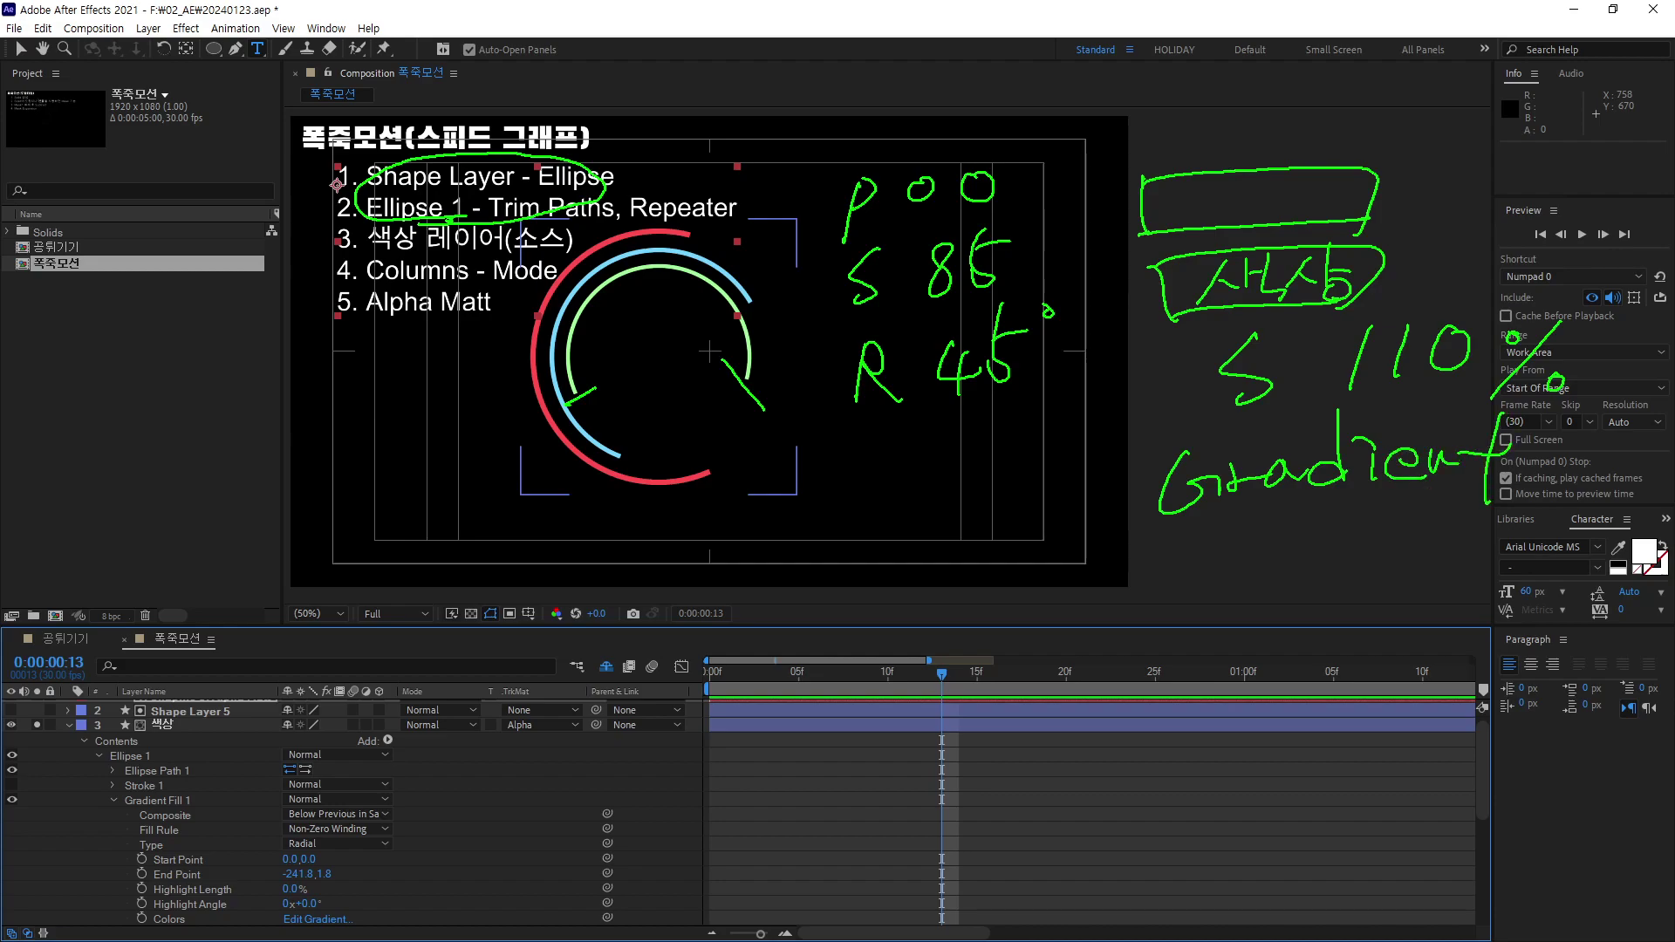
{"action": "mouse_move", "coordinate": [1204, 559]}
{"action": "left_mouse_down"}
{"action": "mouse_move", "coordinate": [1175, 642]}
{"action": "mouse_move", "coordinate": [1343, 611]}
{"action": "left_mouse_up"}
{"action": "mouse_move", "coordinate": [1364, 511]}
{"action": "left_mouse_down"}
{"action": "mouse_move", "coordinate": [1349, 619]}
{"action": "mouse_move", "coordinate": [1435, 615]}
{"action": "left_mouse_up"}
{"action": "left_click", "coordinate": [1376, 558]}
{"action": "mouse_move", "coordinate": [1468, 537]}
{"action": "left_mouse_down"}
{"action": "mouse_move", "coordinate": [1474, 624]}
{"action": "mouse_move", "coordinate": [1125, 685]}
{"action": "mouse_move", "coordinate": [1581, 392]}
{"action": "mouse_move", "coordinate": [1483, 644]}
{"action": "left_mouse_up"}
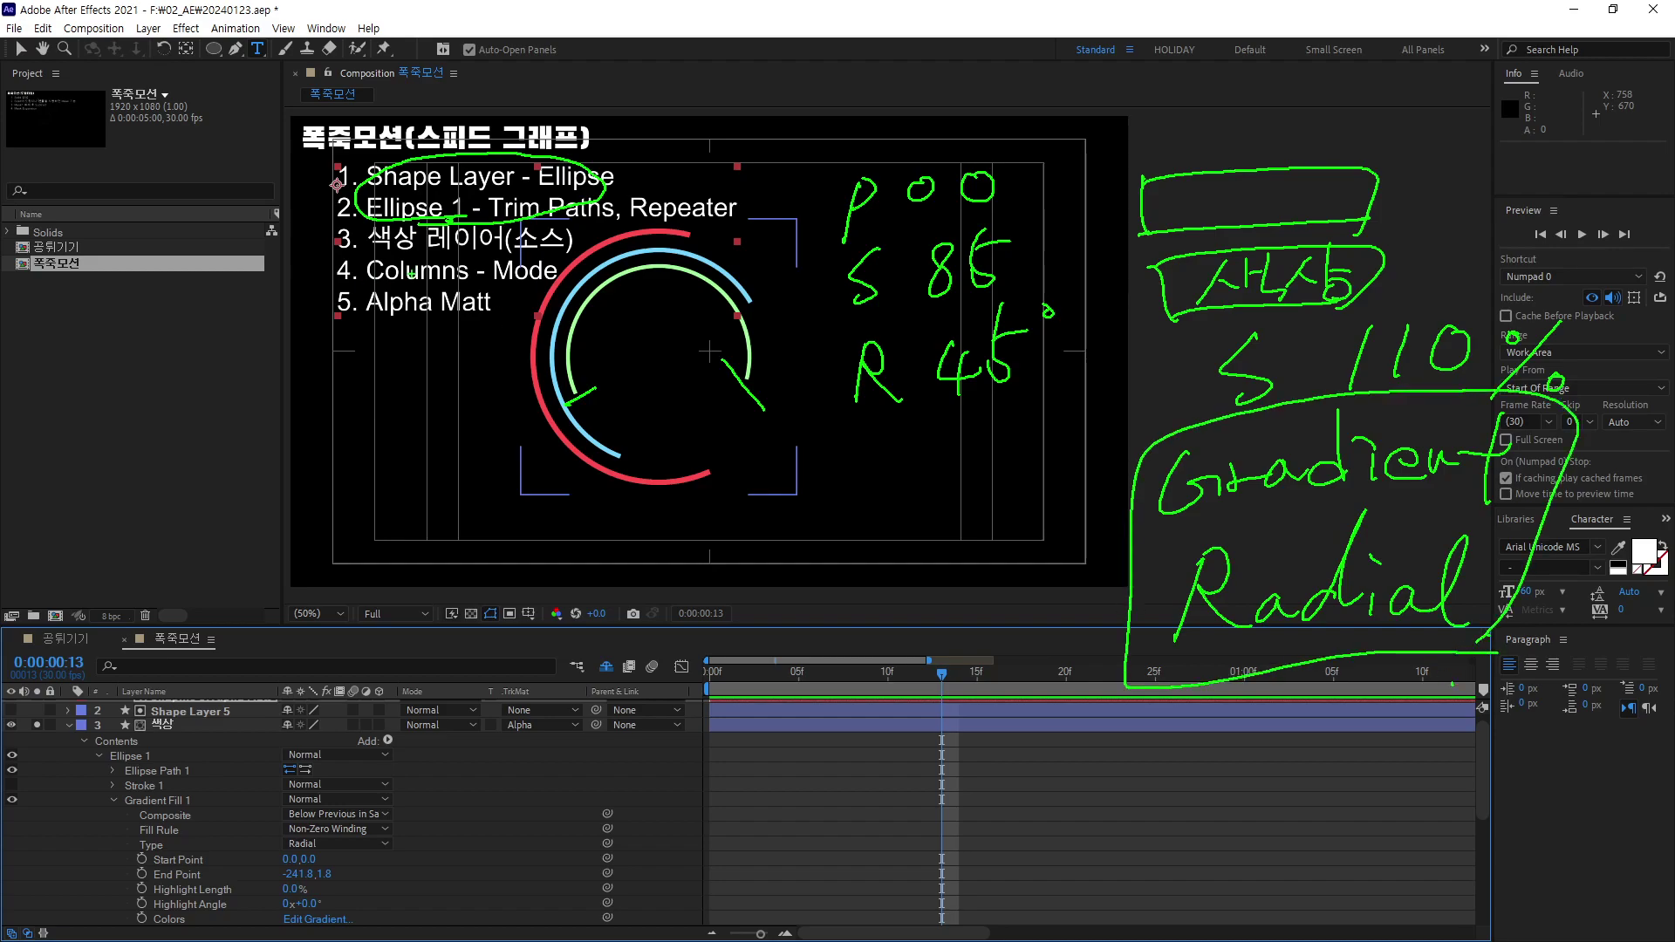
{"action": "mouse_move", "coordinate": [361, 295]}
{"action": "left_mouse_down"}
{"action": "mouse_move", "coordinate": [567, 270]}
{"action": "mouse_move", "coordinate": [568, 288]}
{"action": "left_mouse_up"}
{"action": "mouse_move", "coordinate": [376, 328]}
{"action": "left_mouse_down"}
{"action": "mouse_move", "coordinate": [494, 294]}
{"action": "mouse_move", "coordinate": [336, 299]}
{"action": "mouse_move", "coordinate": [336, 330]}
{"action": "left_mouse_up"}
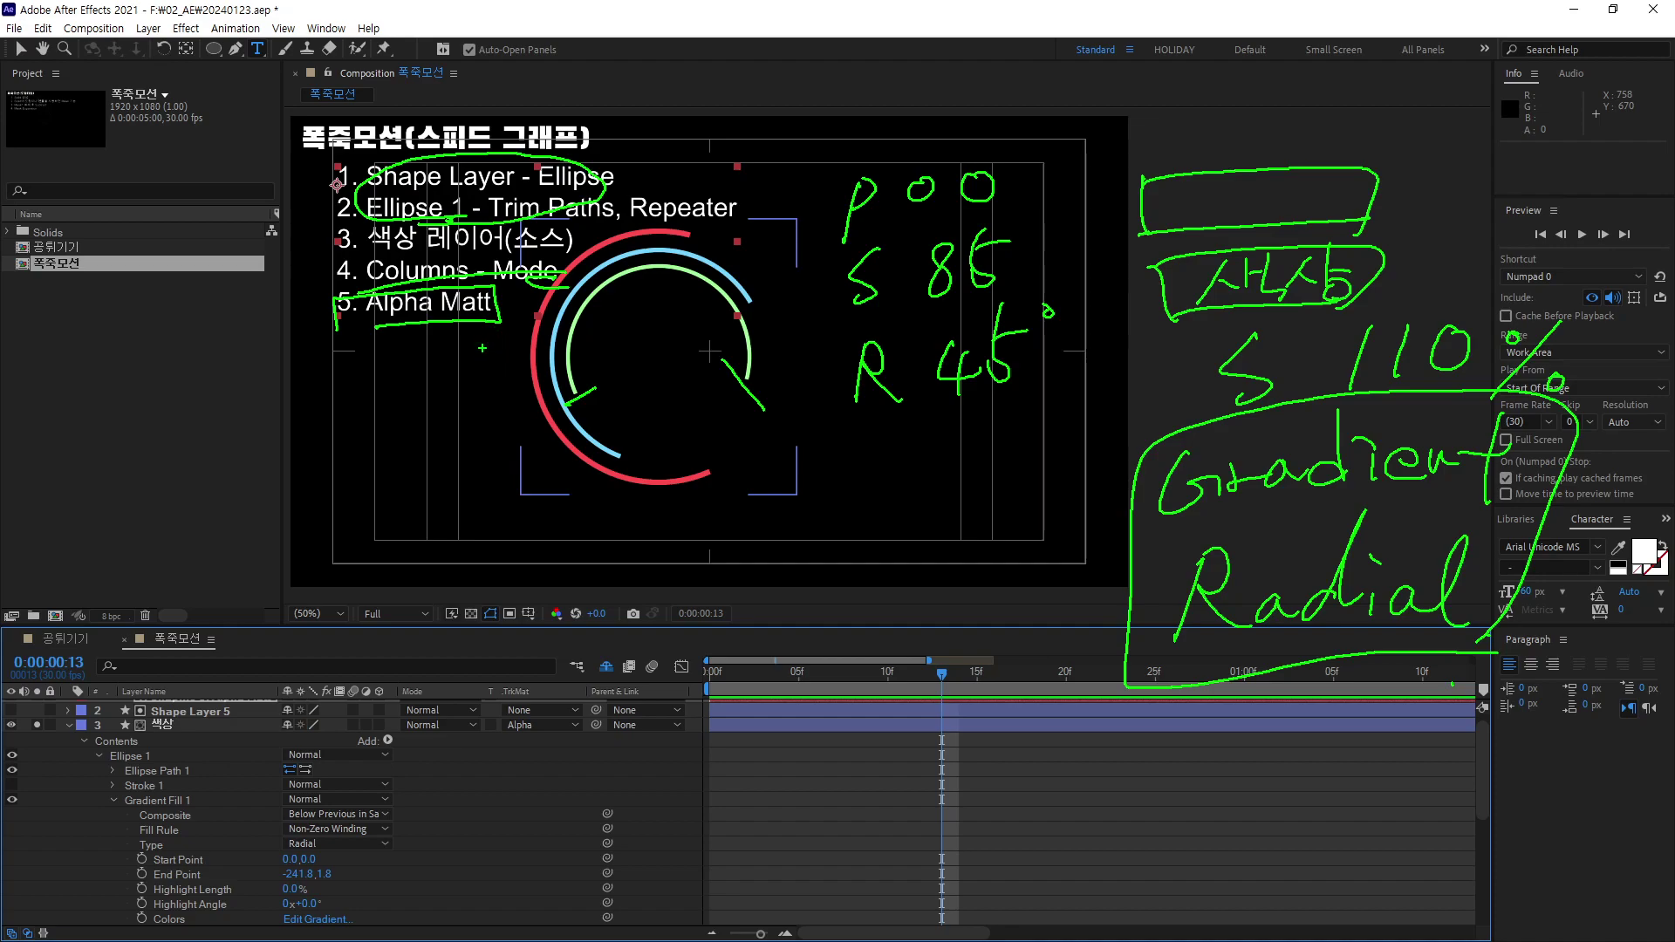
{"action": "left_click_drag", "start_coordinate": [473, 389], "coordinate": [471, 397]}
Append 'Radial Gradient' to note line 3 so it reads 색상 레이어(소스) Radial Gradient.
{"action": "key", "text": "Escape"}
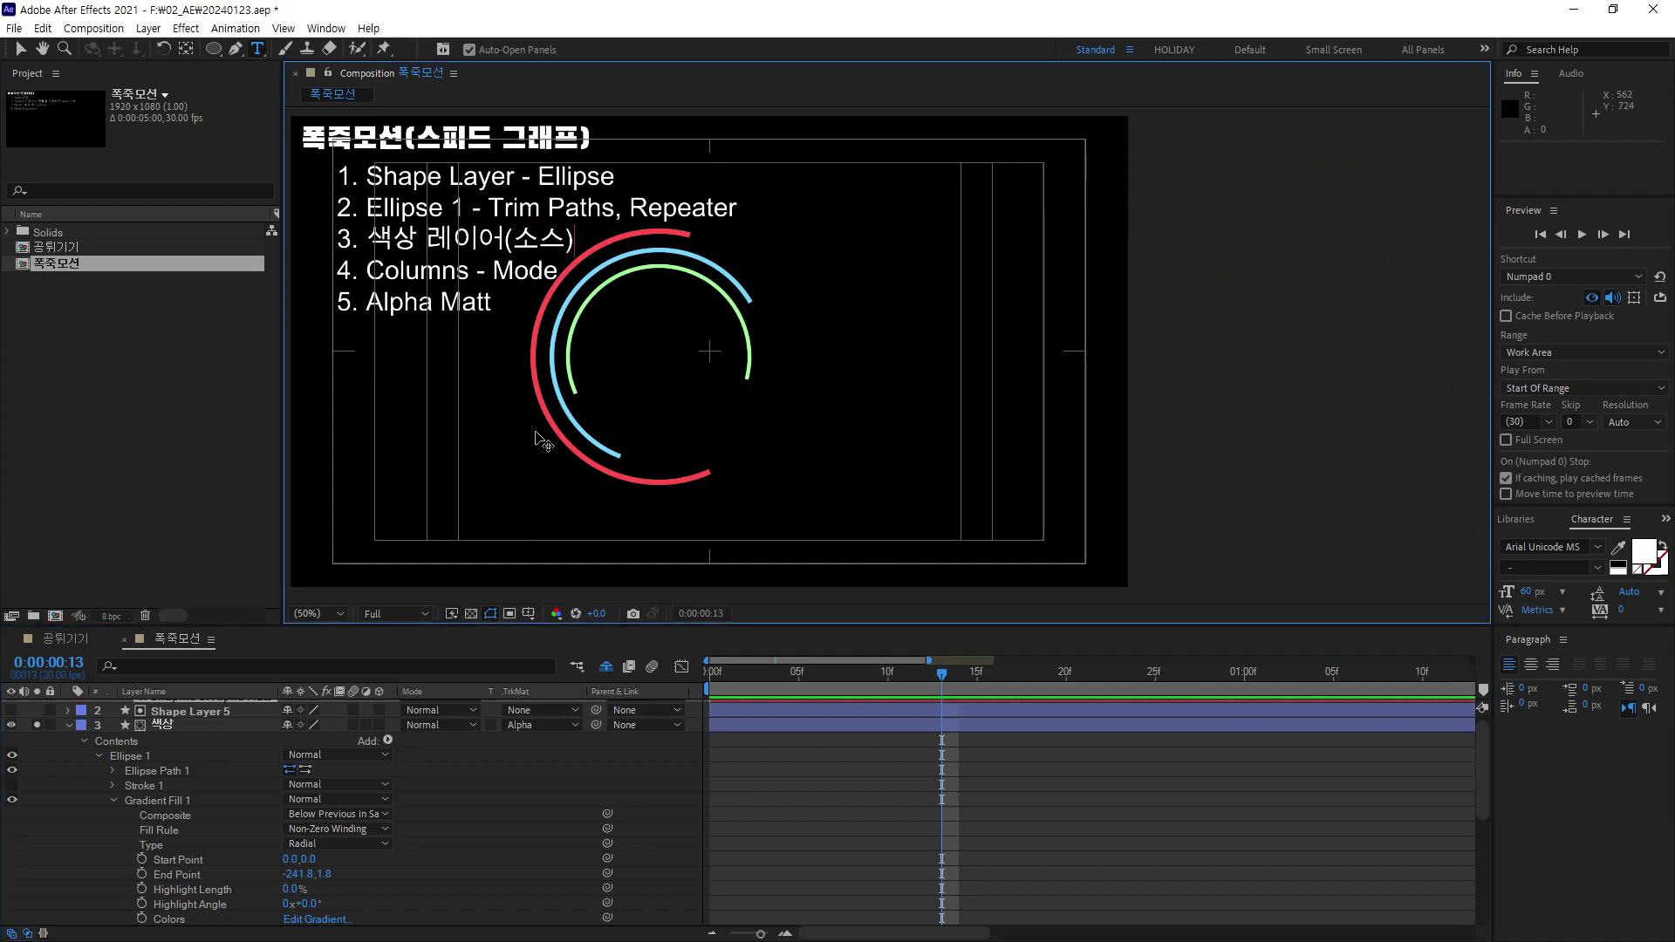
{"action": "type", "text": "Ra"}
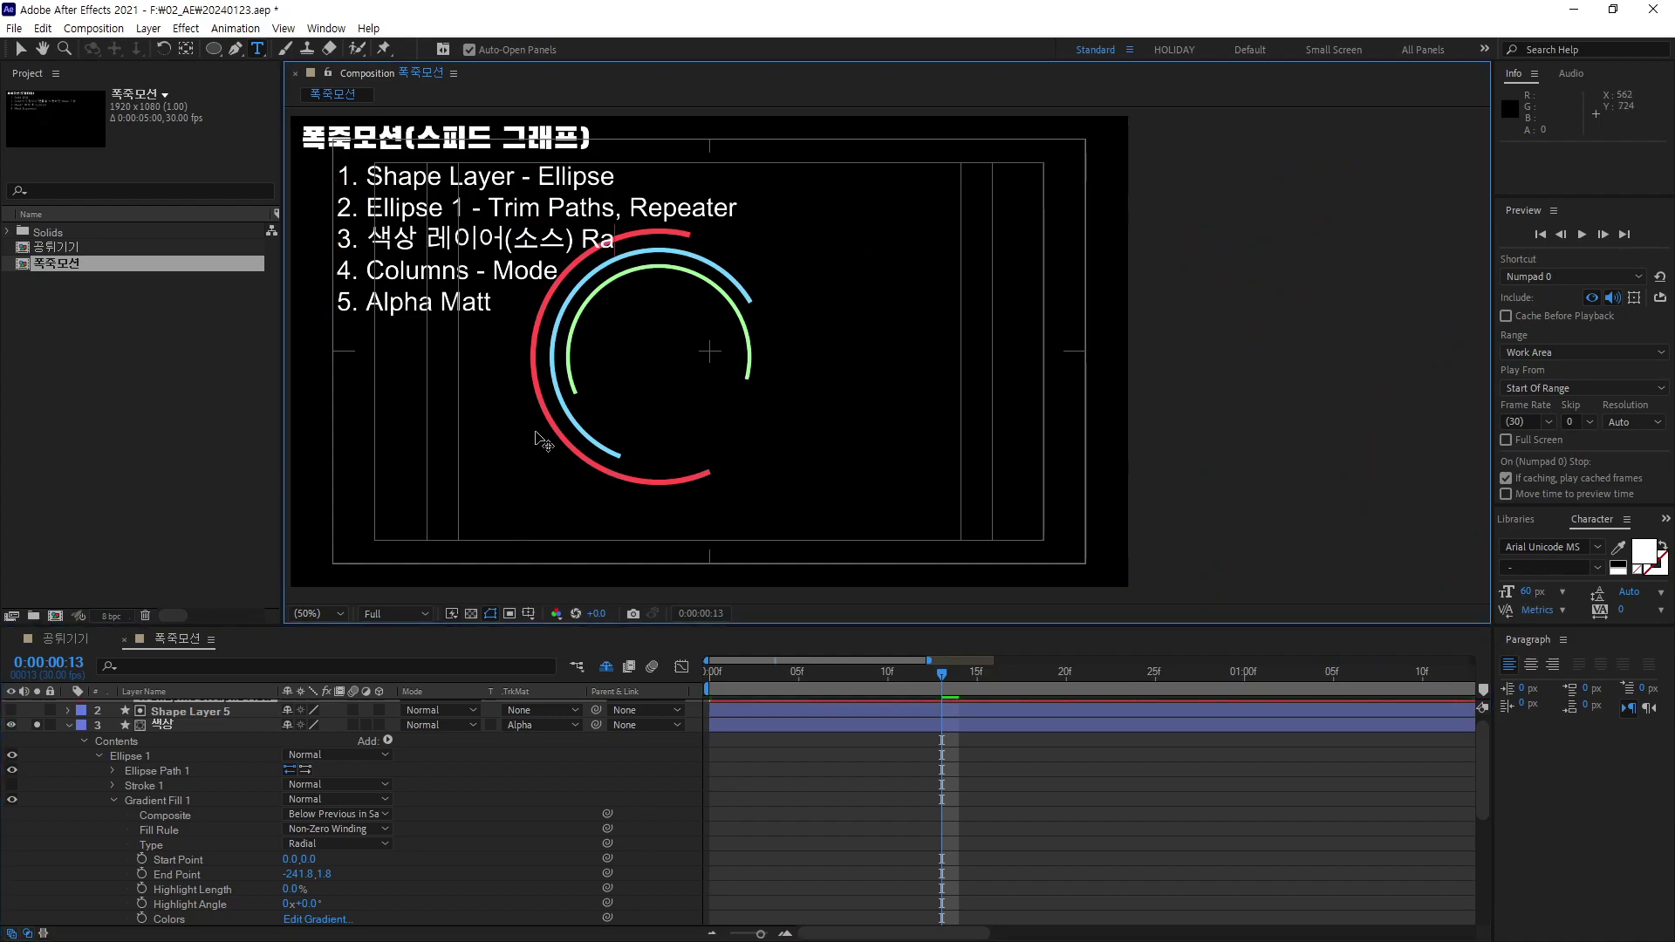
{"action": "type", "text": "dial Gra"}
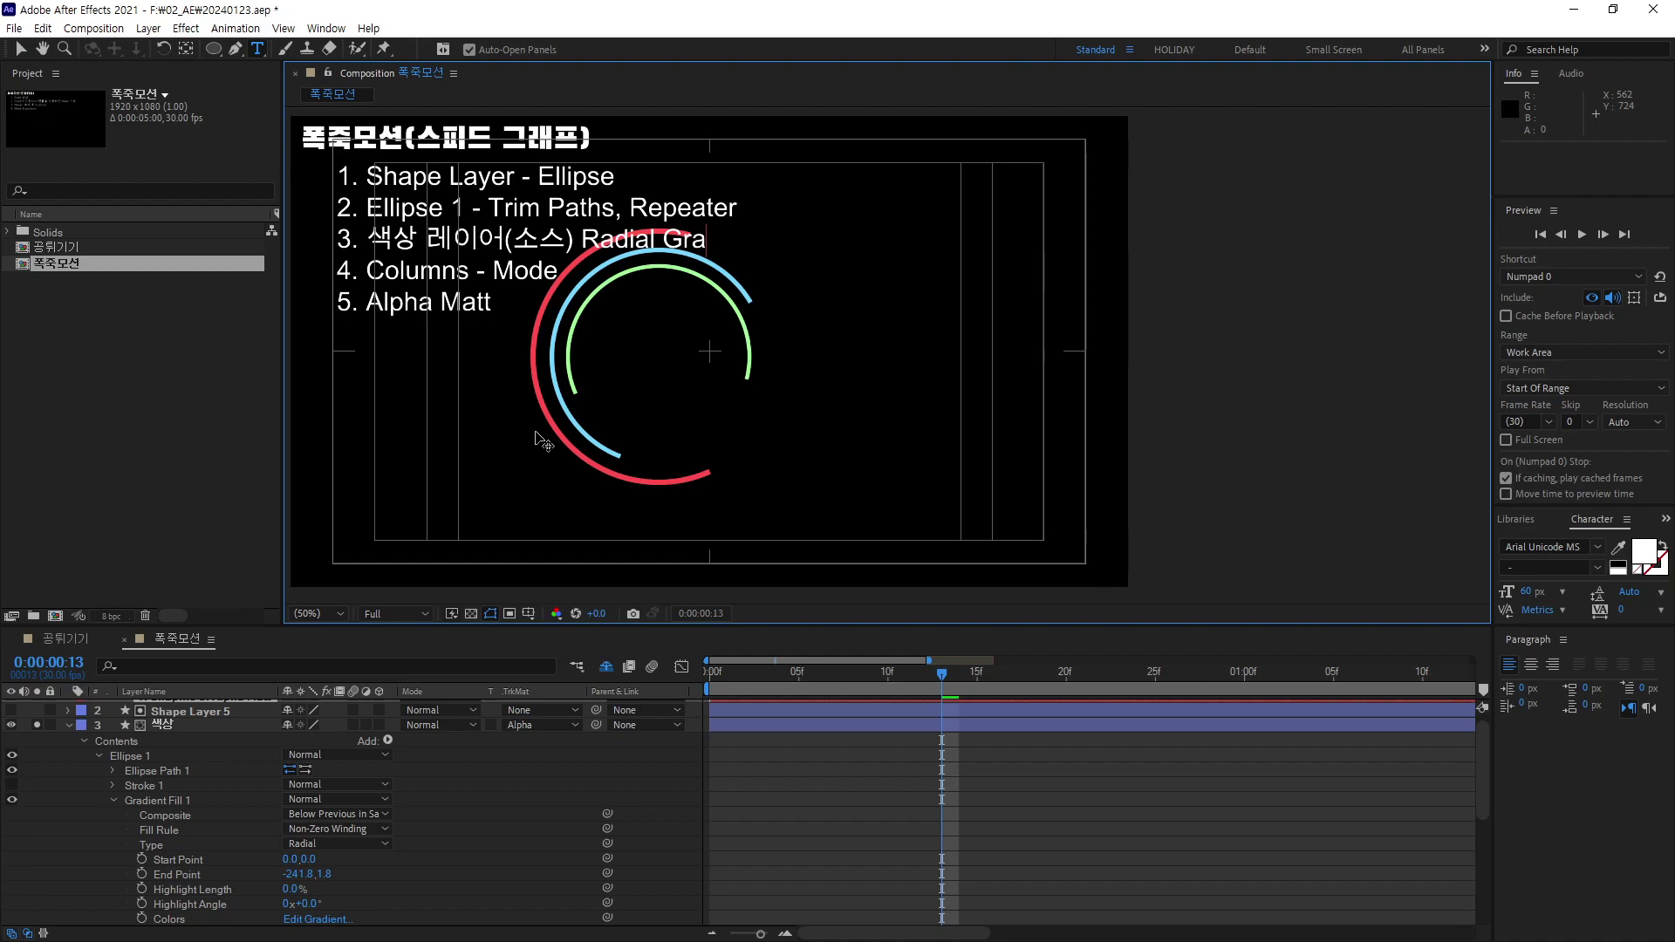
{"action": "type", "text": "dient"}
{"action": "left_click", "coordinate": [26, 52]}
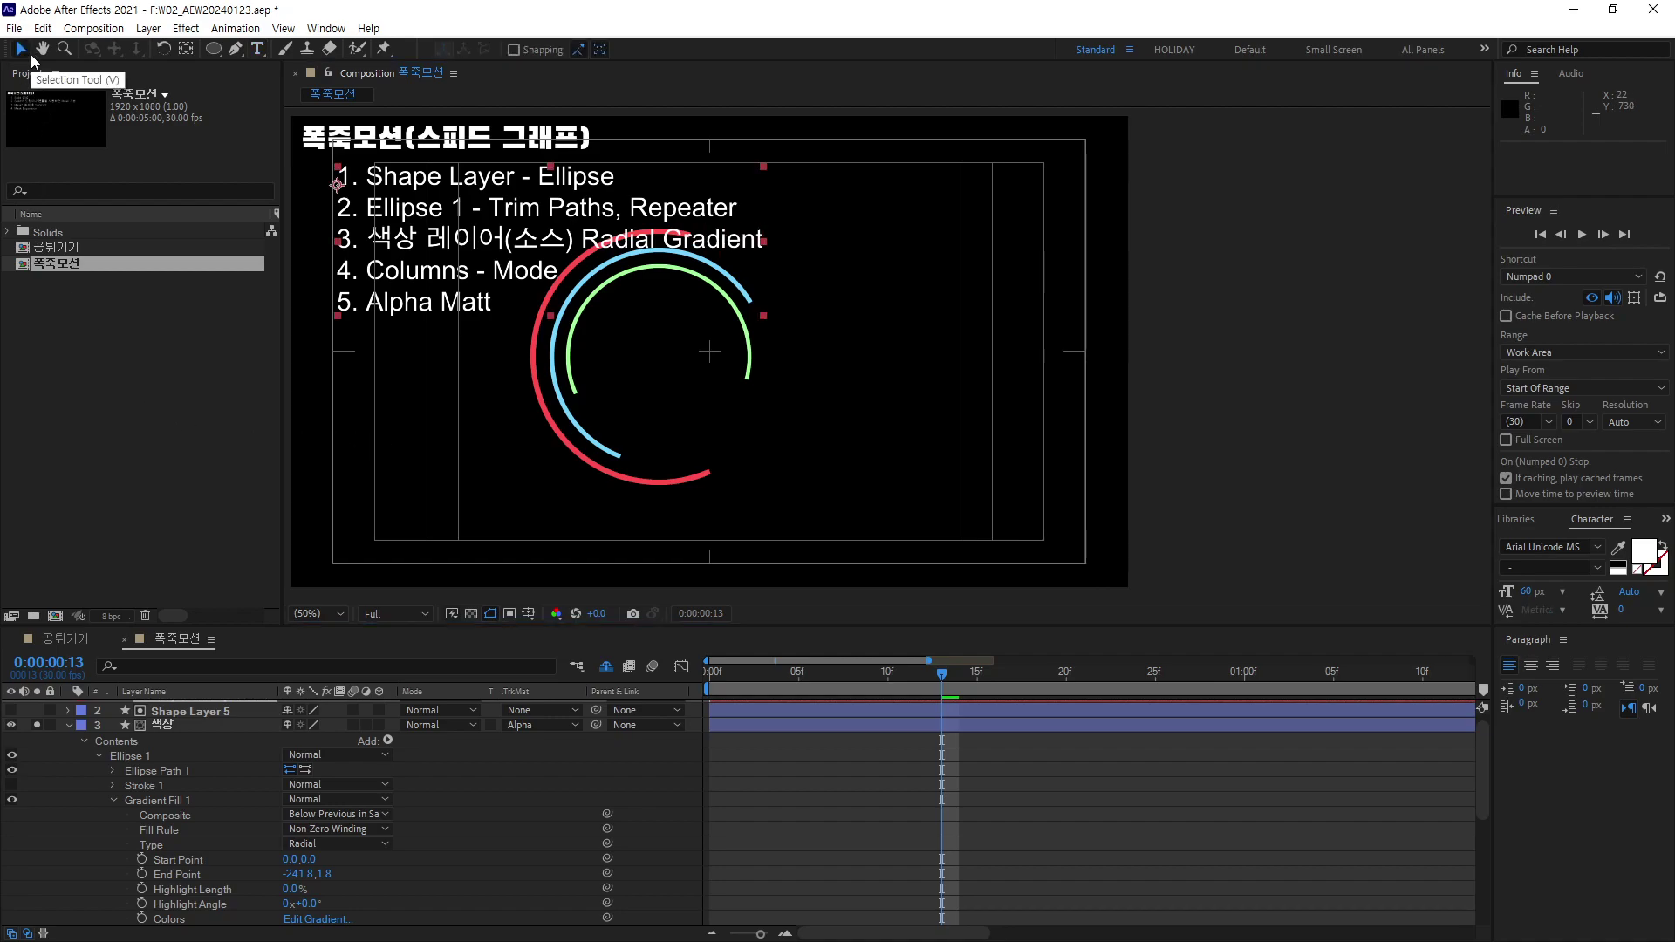